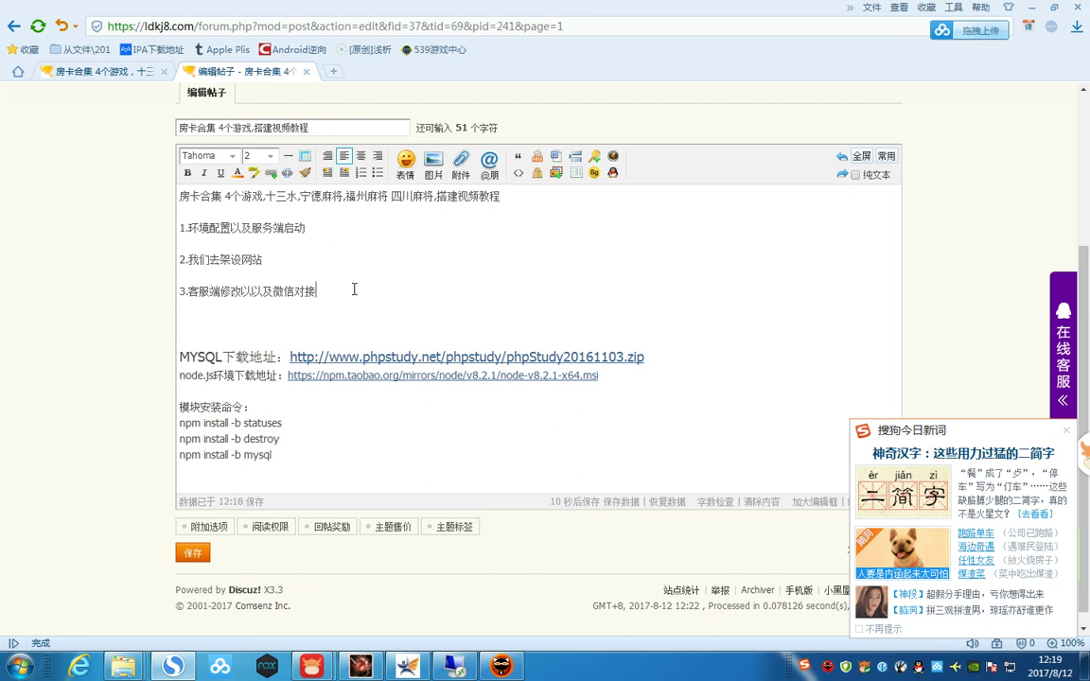
- Add a new line '直接一节课 安卓和苹果修改说完' below item 3 using the pinyin IME
key("Return")
key("Return")
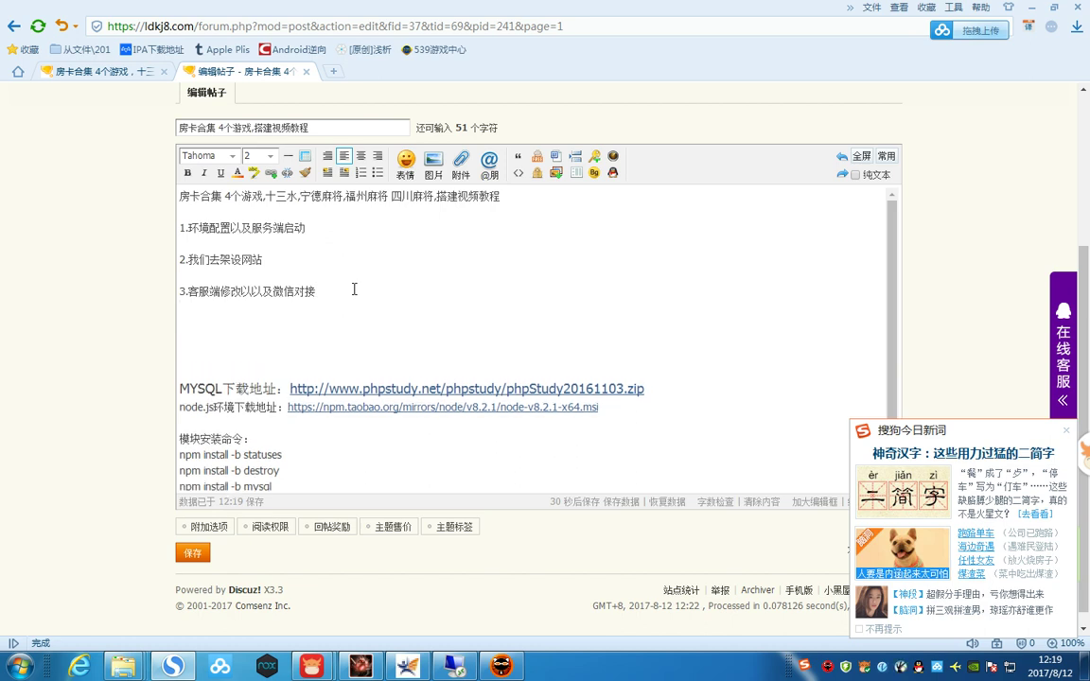
type("zhij y")
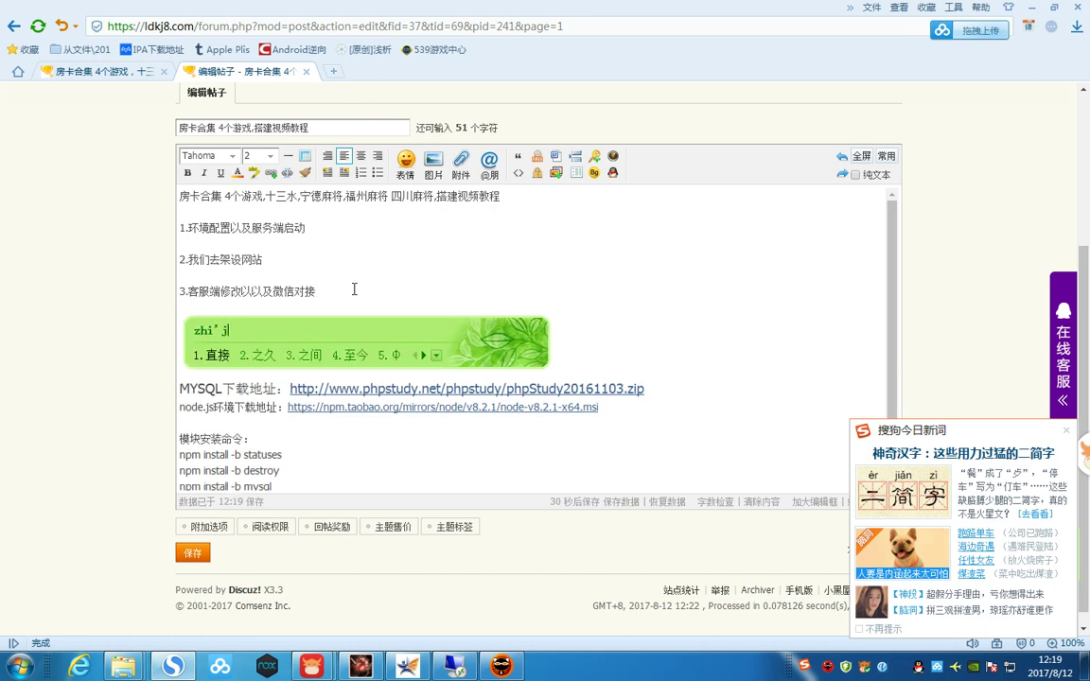
type("jk")
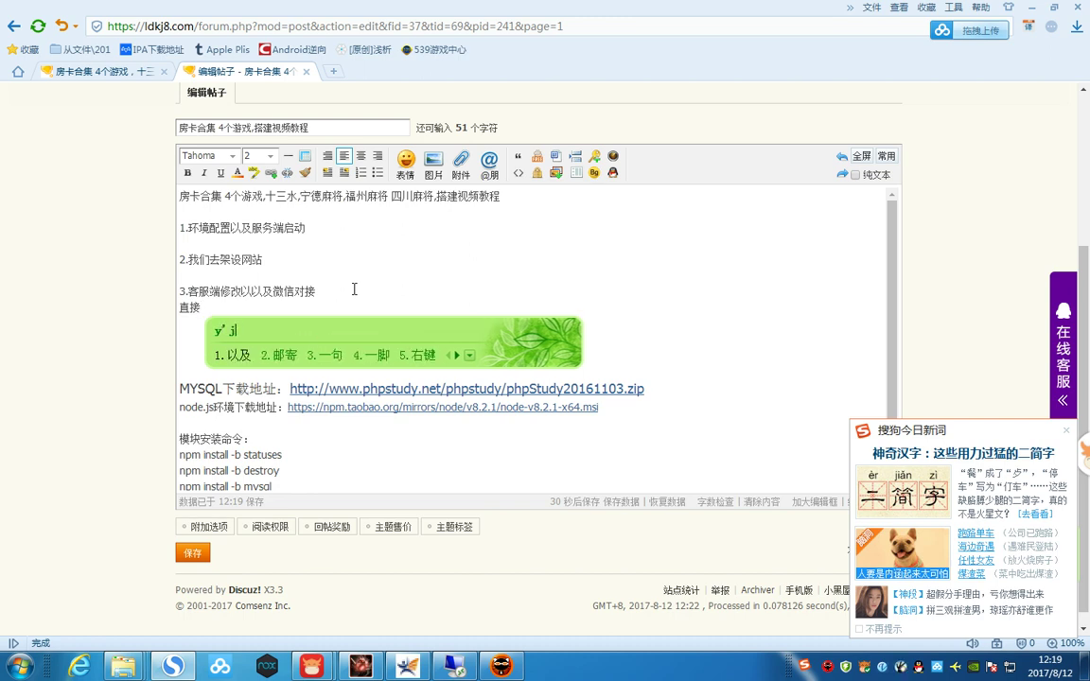
key("space")
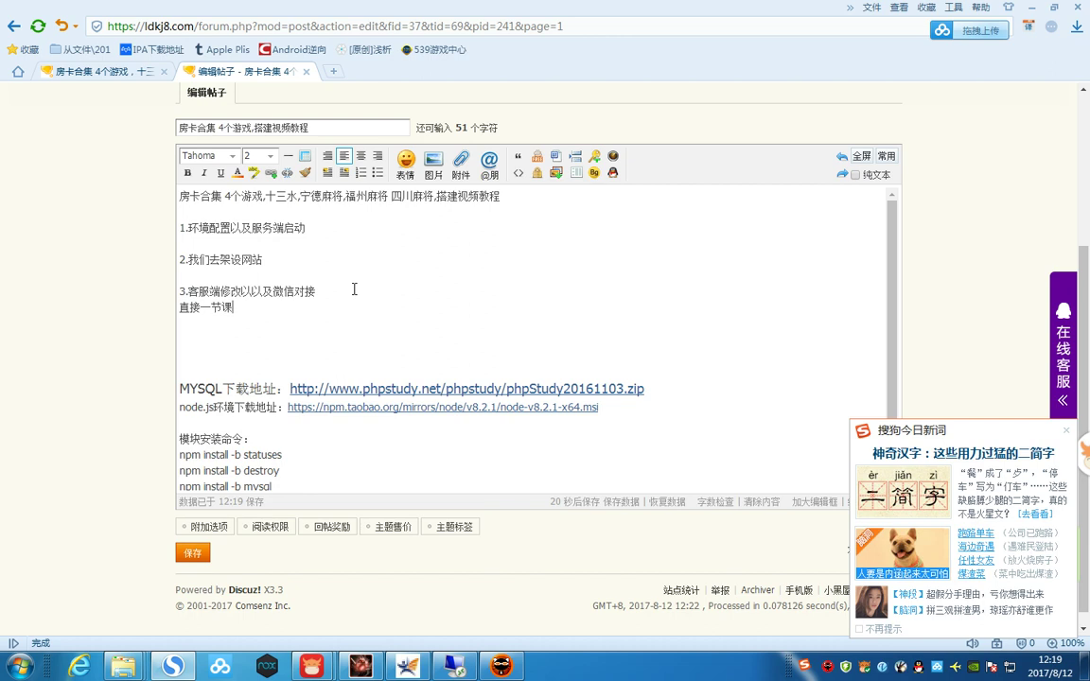
type("anzhuohe")
key("space")
type("pguo")
key("space")
type("xiugai")
key("space")
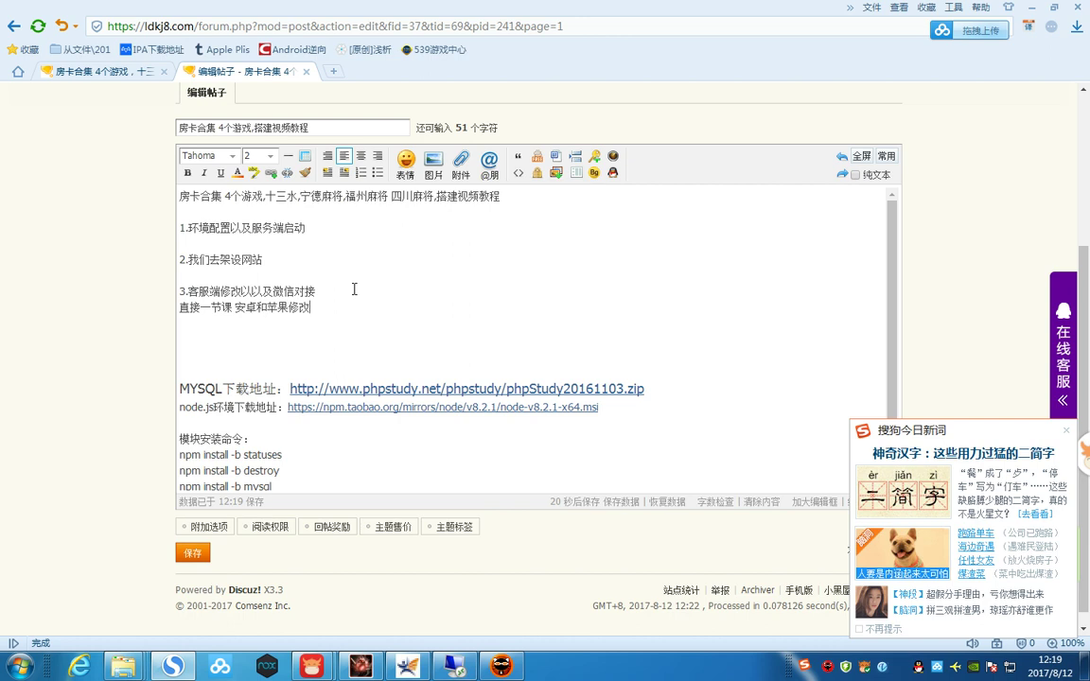
type("shuowan")
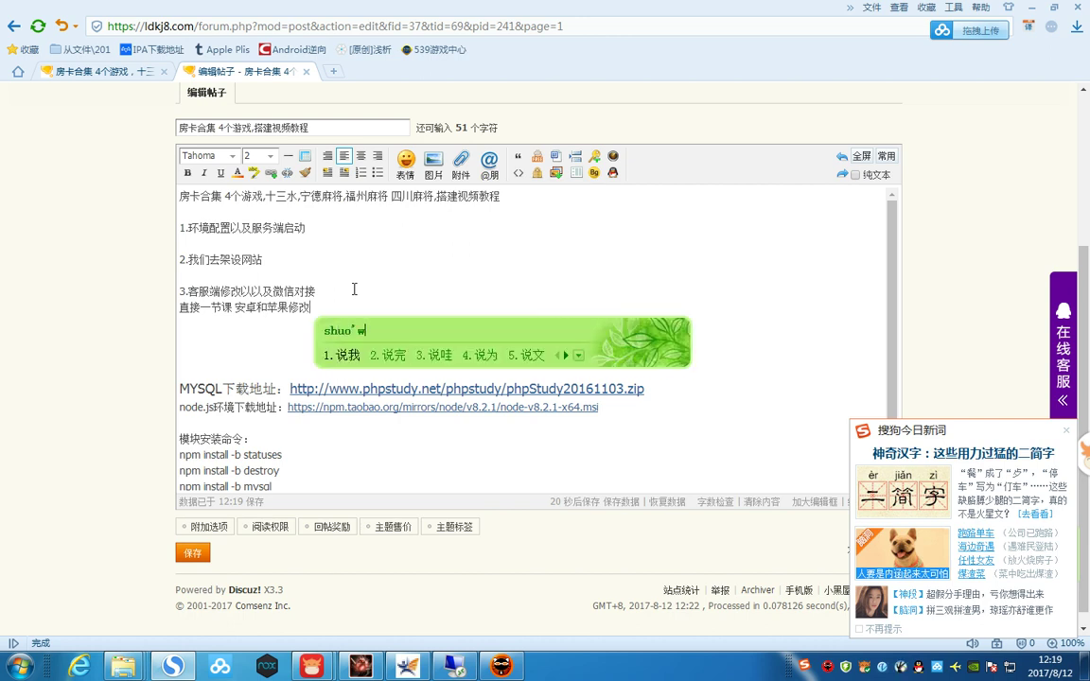
key("space")
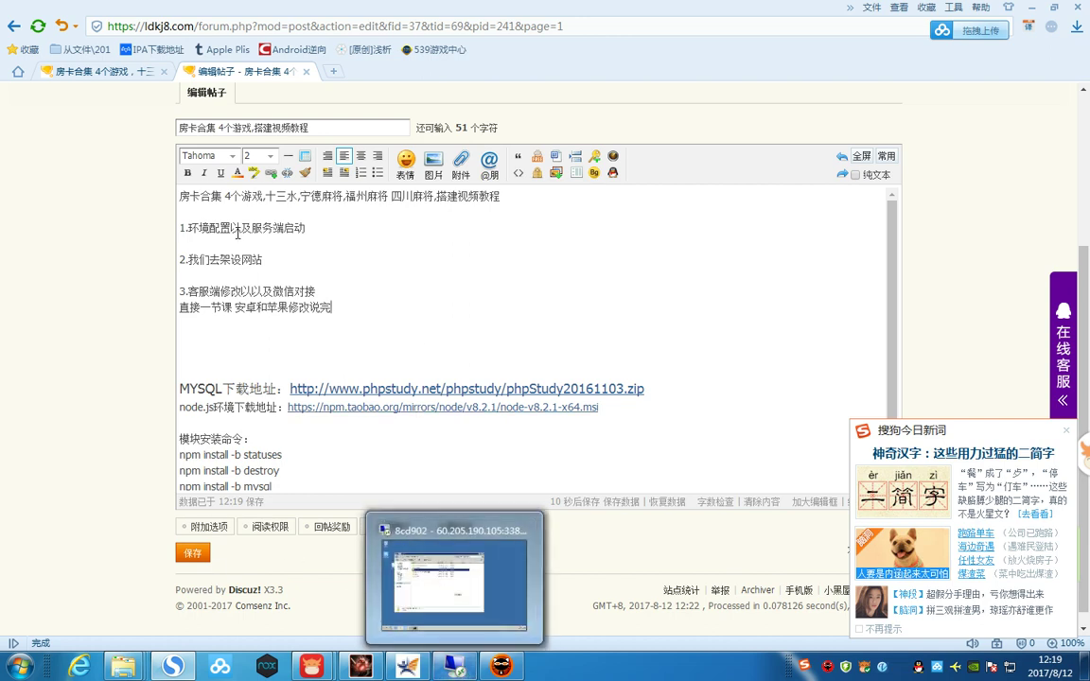
- Delete '我们去' from item 2 so it reads '2.架设网站', and save the post
left_click_drag(214, 260, 188, 260)
key("BackSpace")
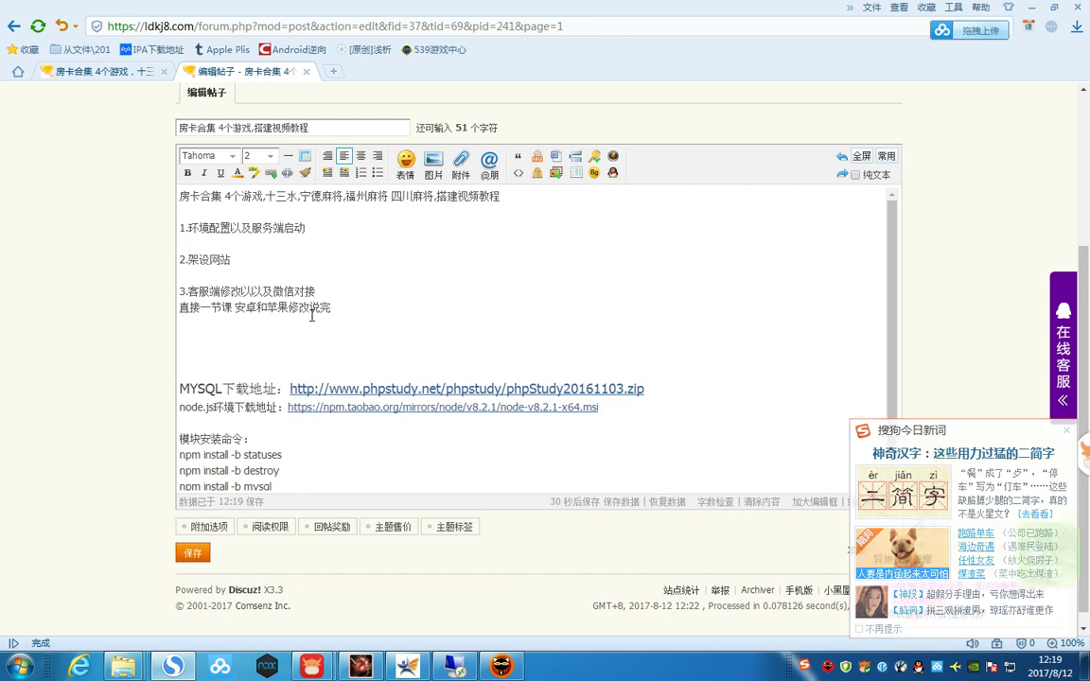
left_click(197, 556)
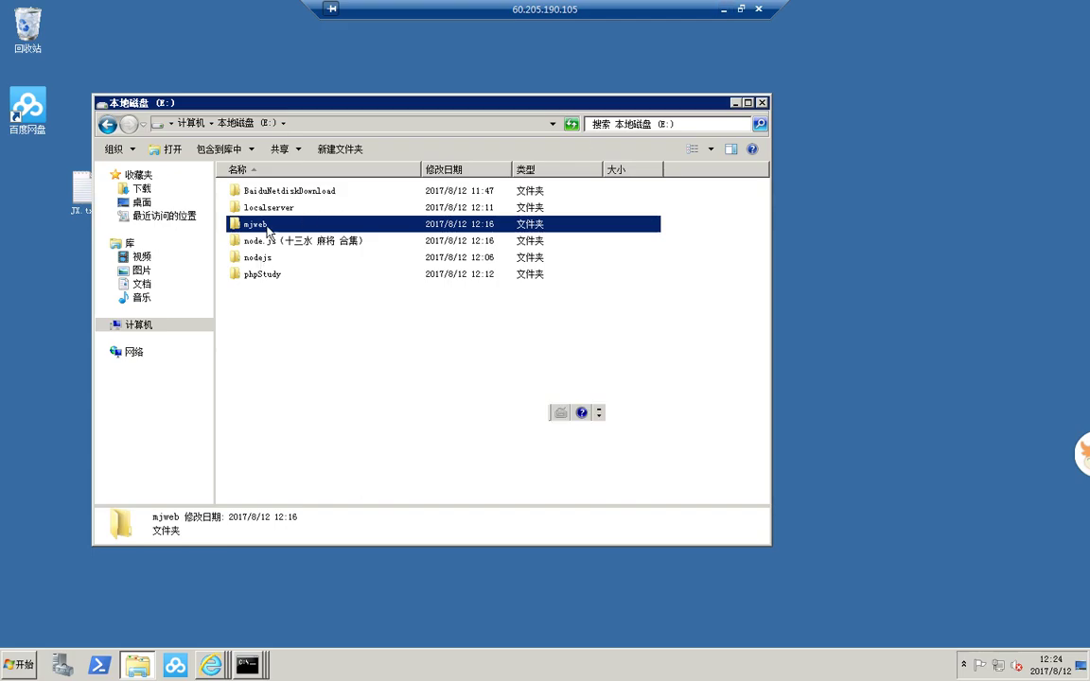
- In Server Manager, open IIS Manager under Roles > Web Server (IIS) and select the server
left_click_drag(255, 103, 544, 111)
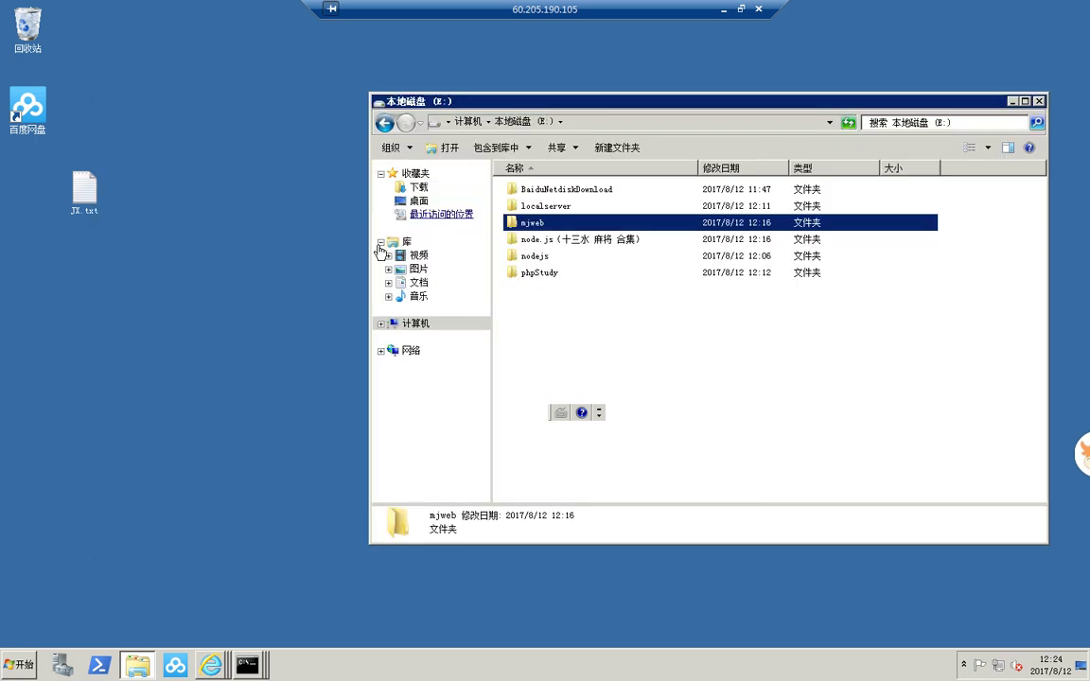
left_click(63, 666)
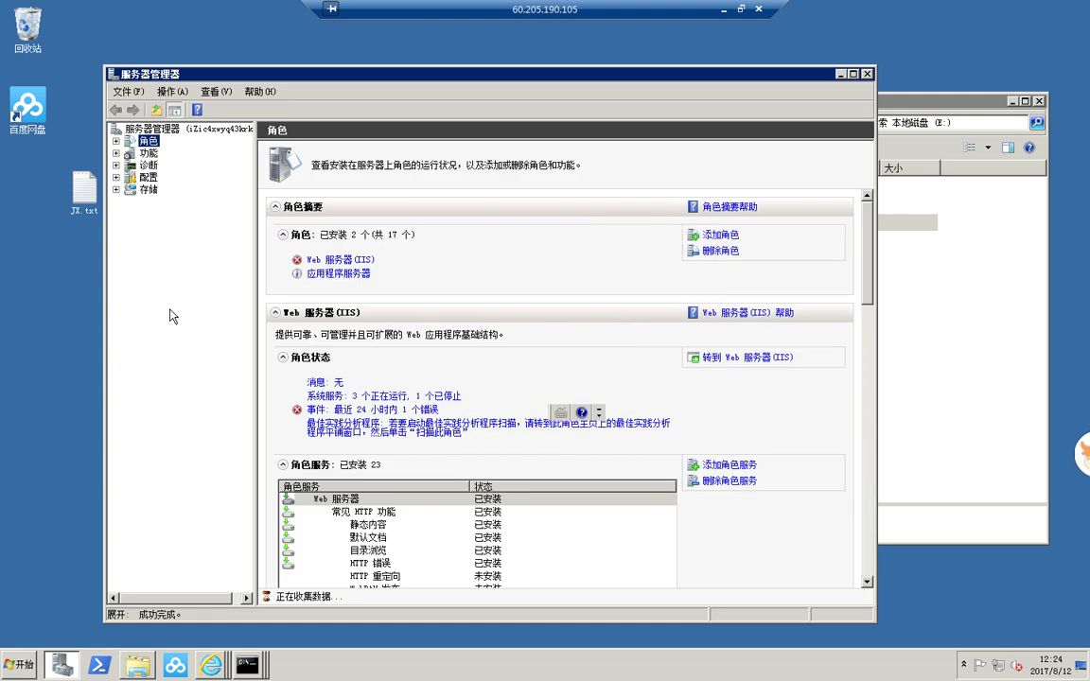
left_click(339, 260)
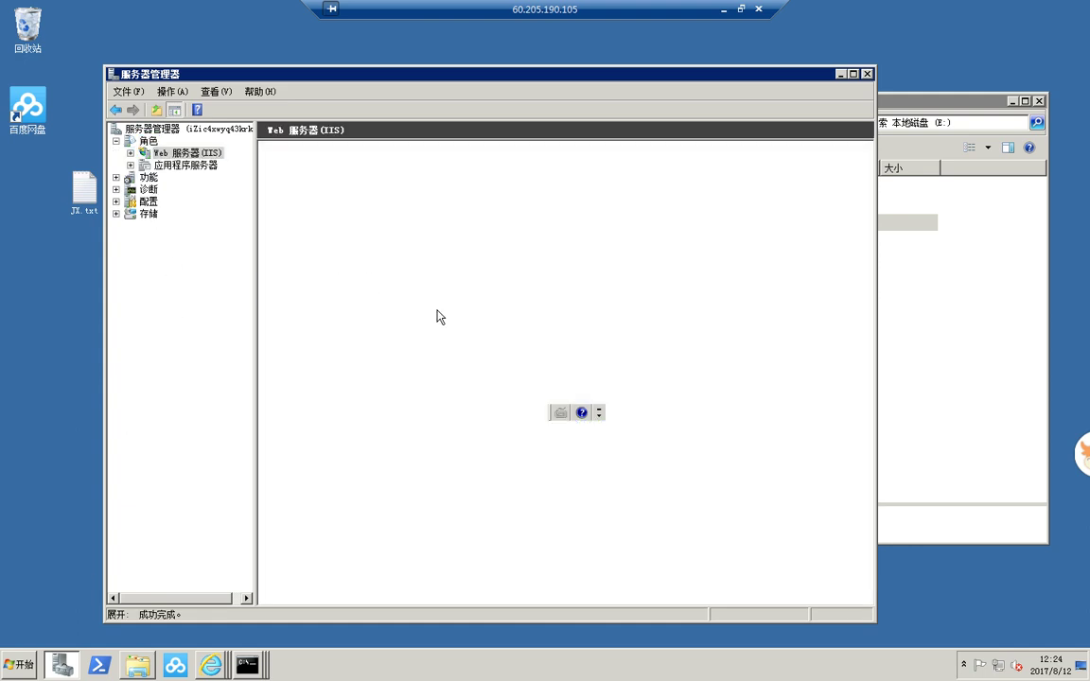
left_click(132, 152)
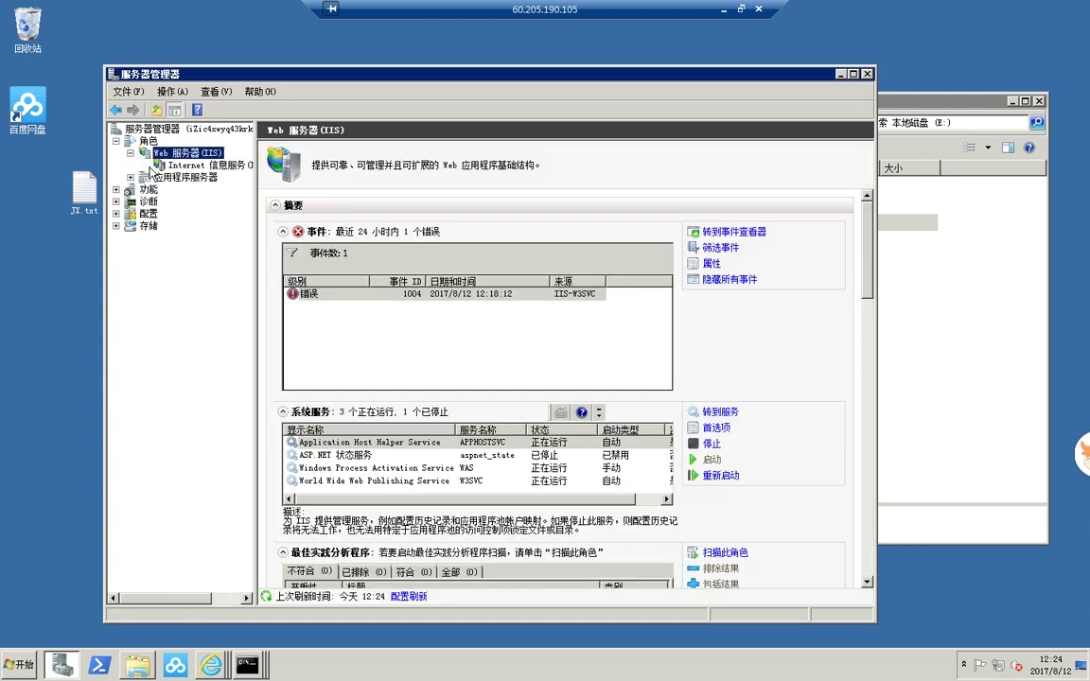
left_click(189, 165)
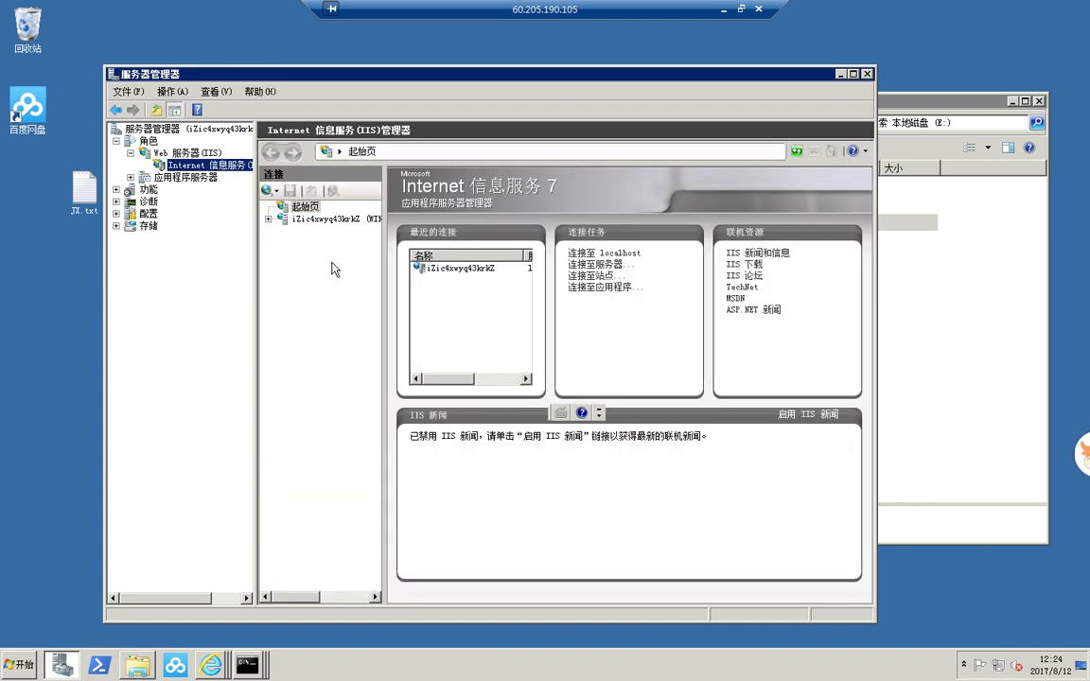
left_click(326, 219)
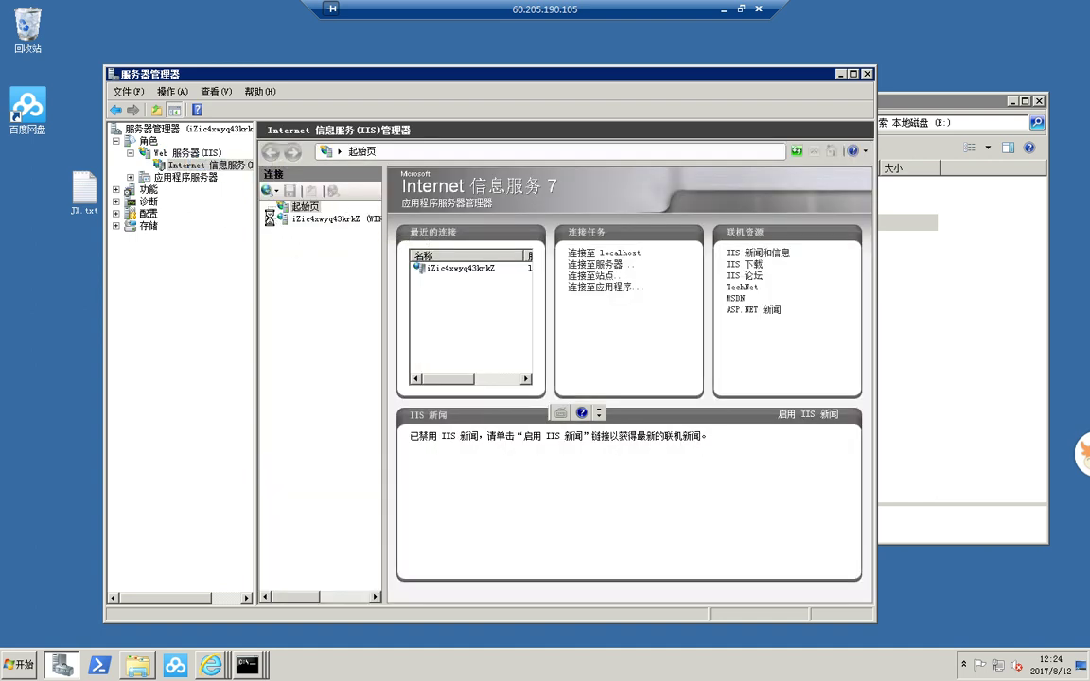
- Delete the Default Web Site and confirm the deletion
left_click(283, 244)
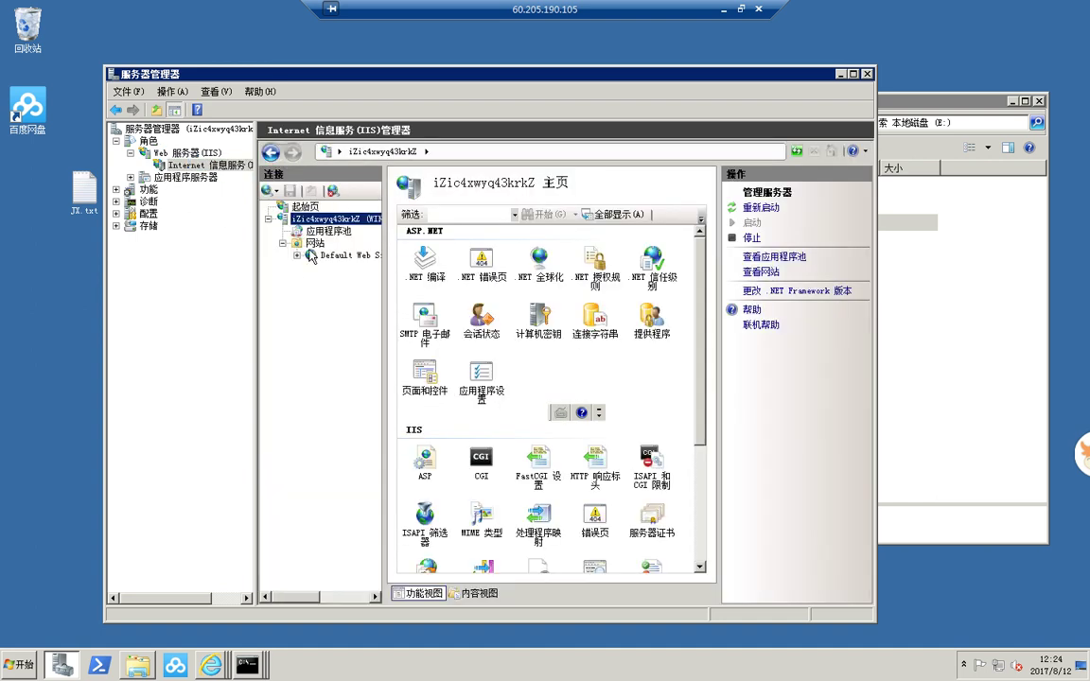
right_click(322, 253)
left_click(358, 397)
key("Return")
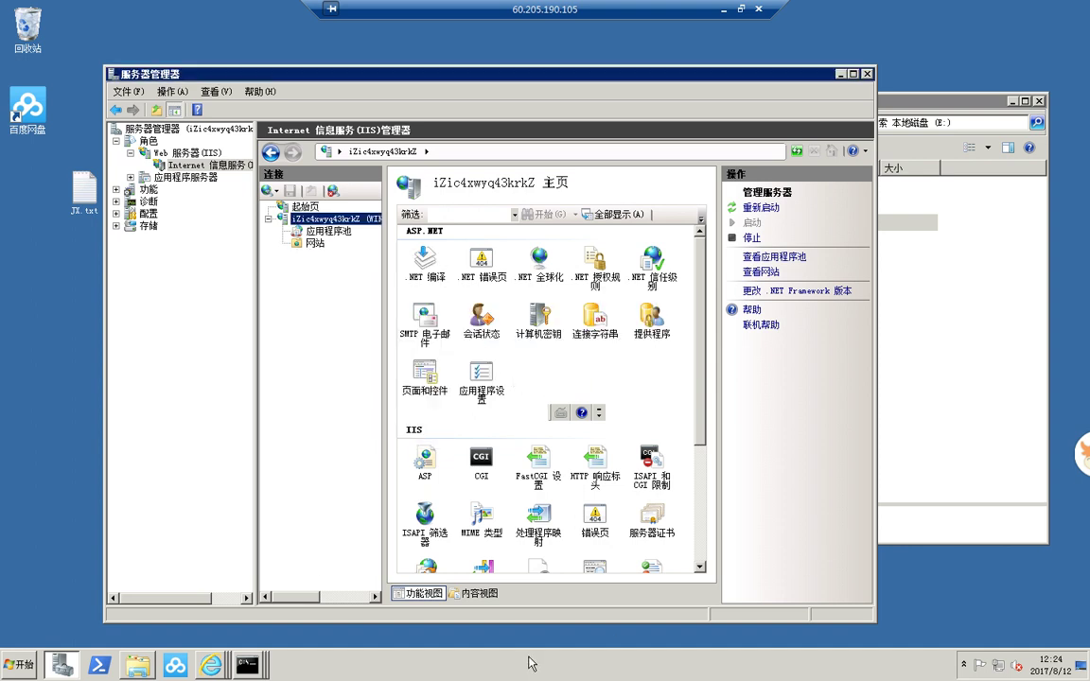
- Switch phpStudy from the tray to php-5.3.29-nts with IIS 7/8, then close its window
left_click(966, 665)
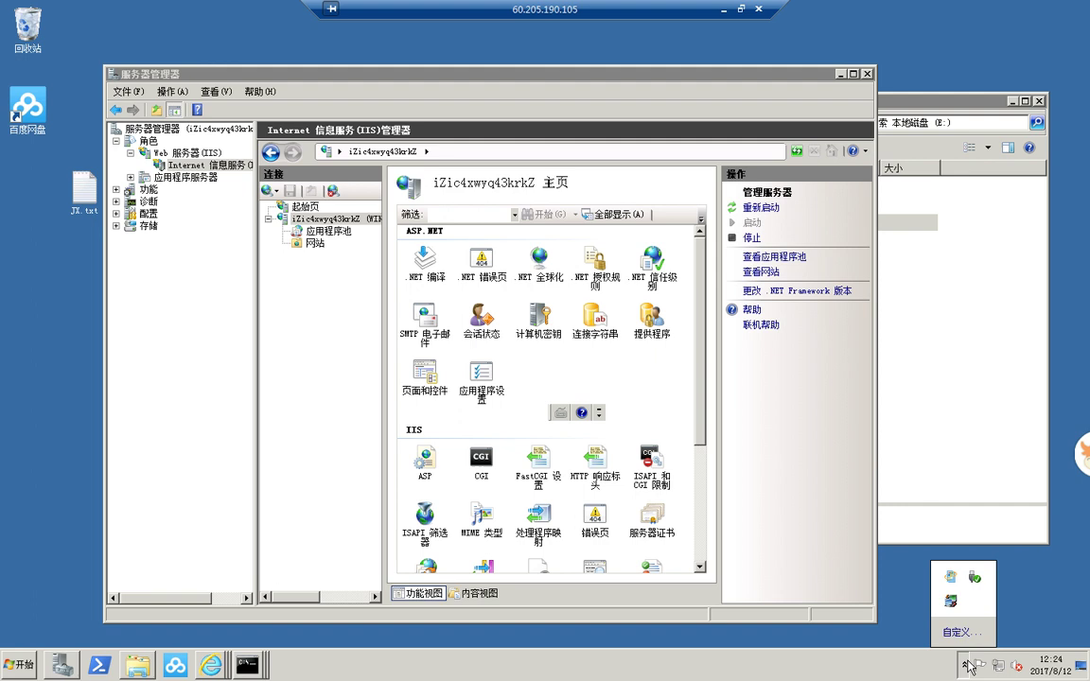
left_click(952, 603)
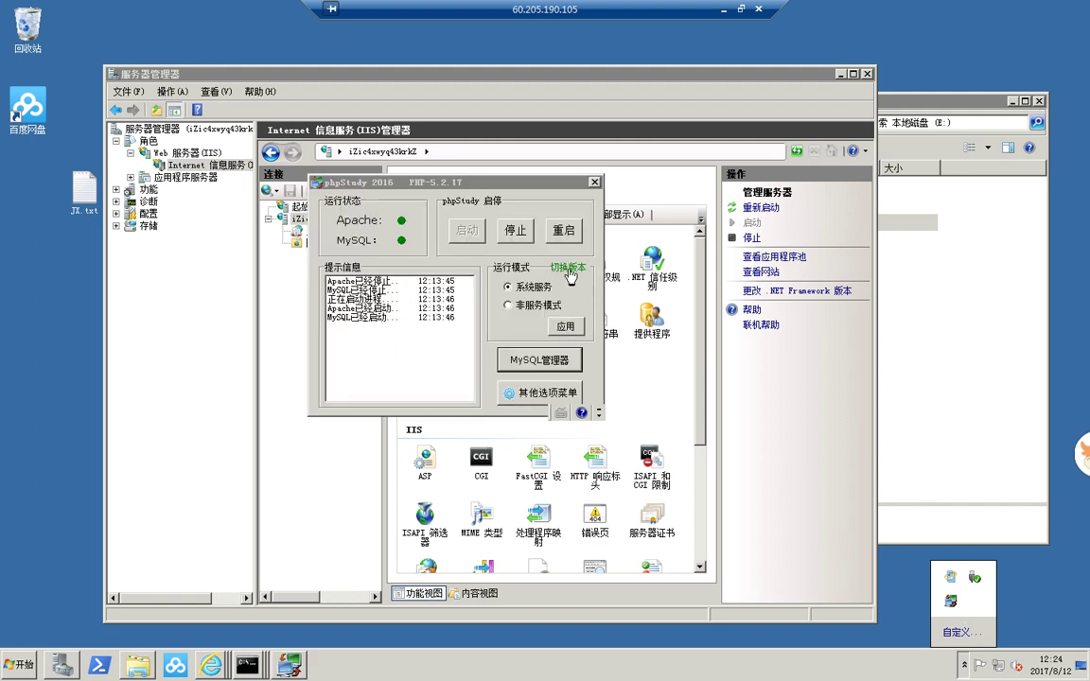
left_click(569, 268)
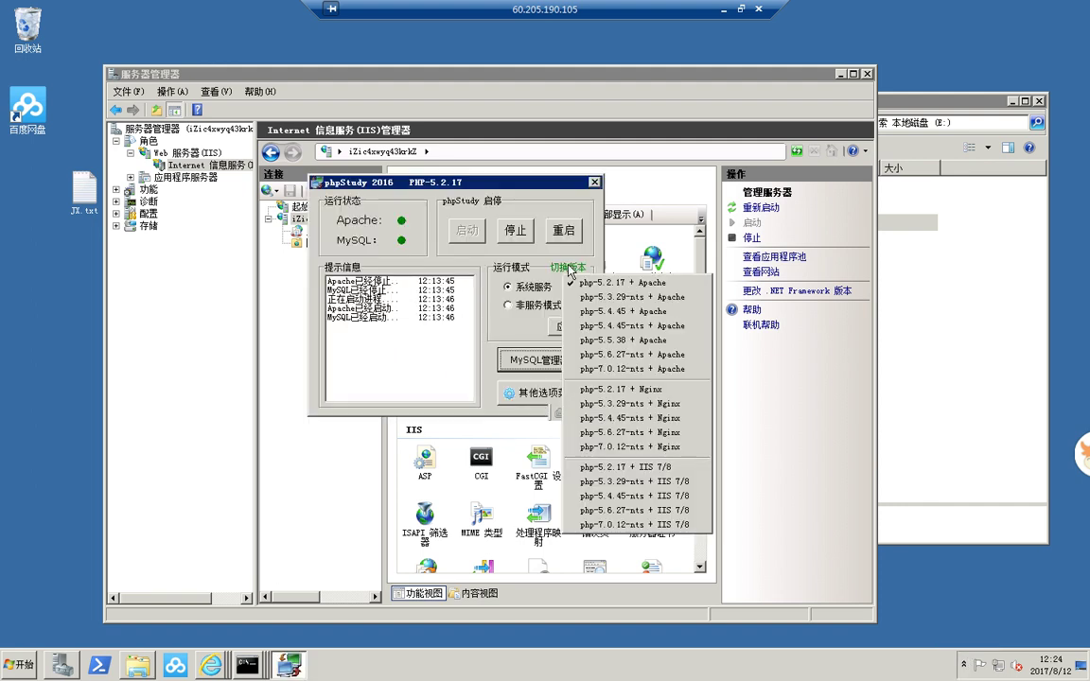
left_click(665, 482)
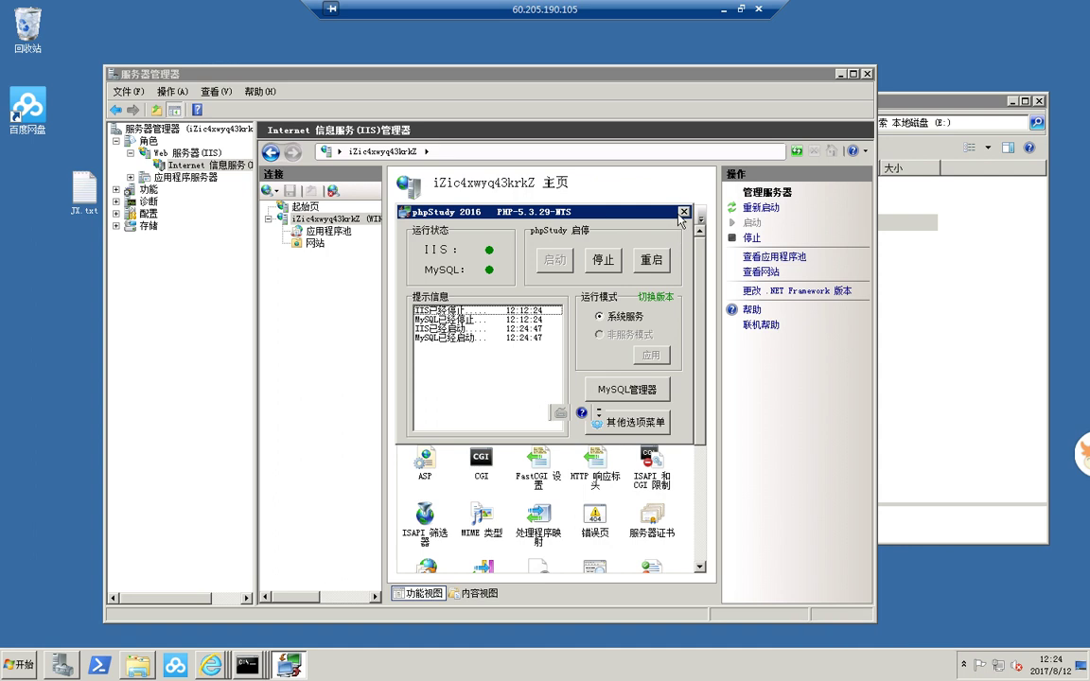
left_click(684, 212)
- Start adding a new website with physical path E:\mjweb
left_click(315, 244)
right_click(312, 246)
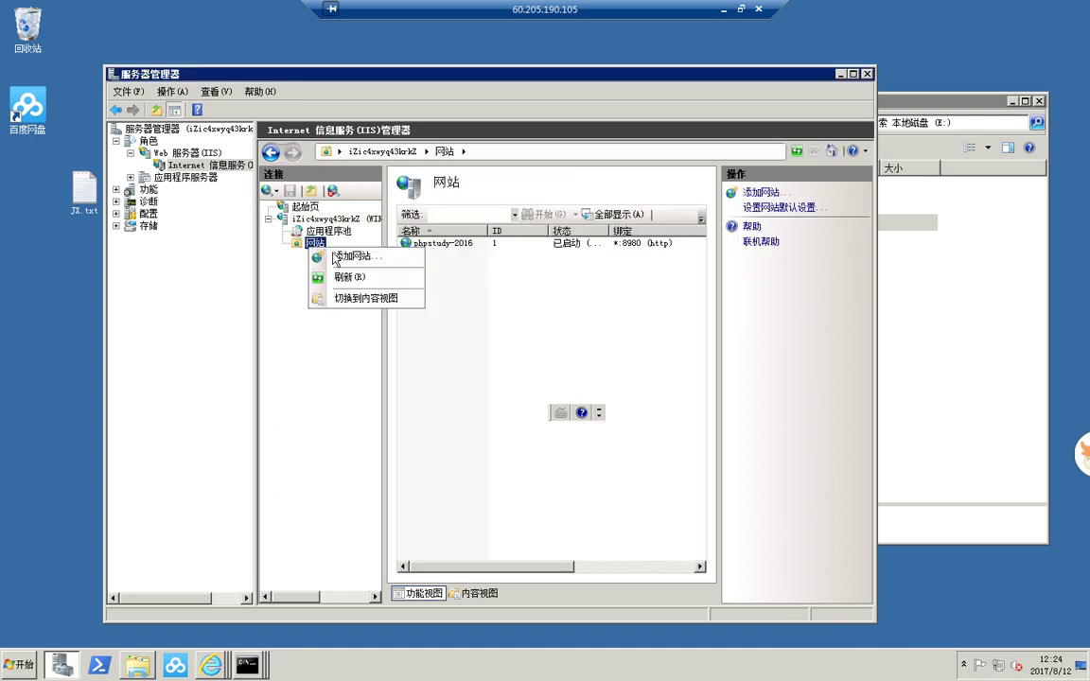
left_click(350, 256)
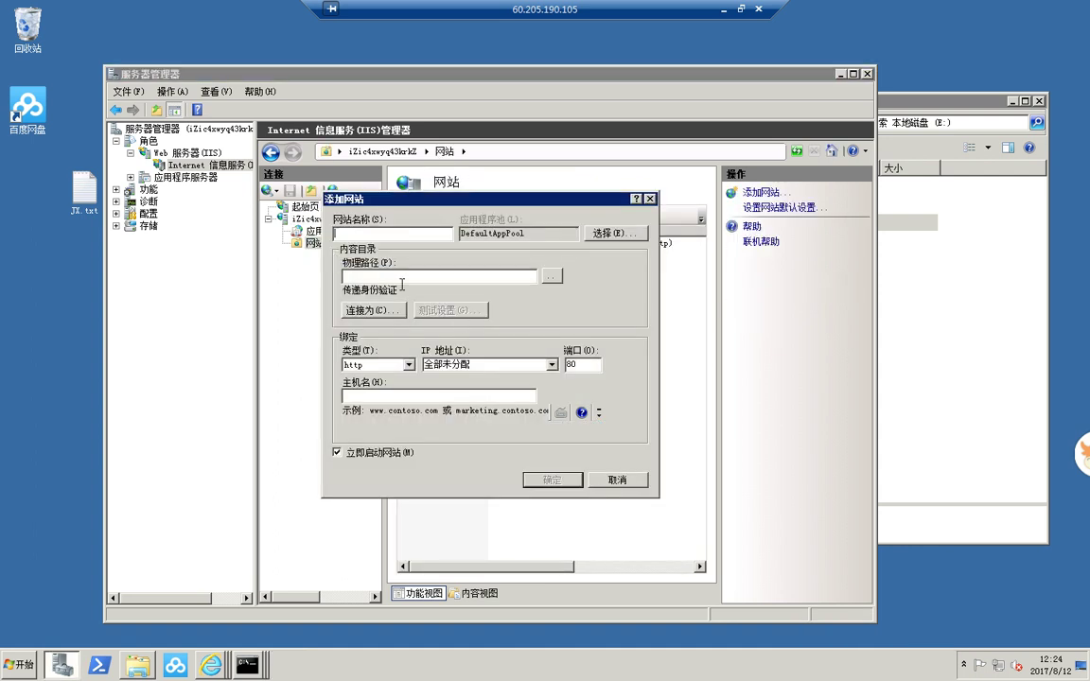
left_click(545, 279)
left_click(454, 363)
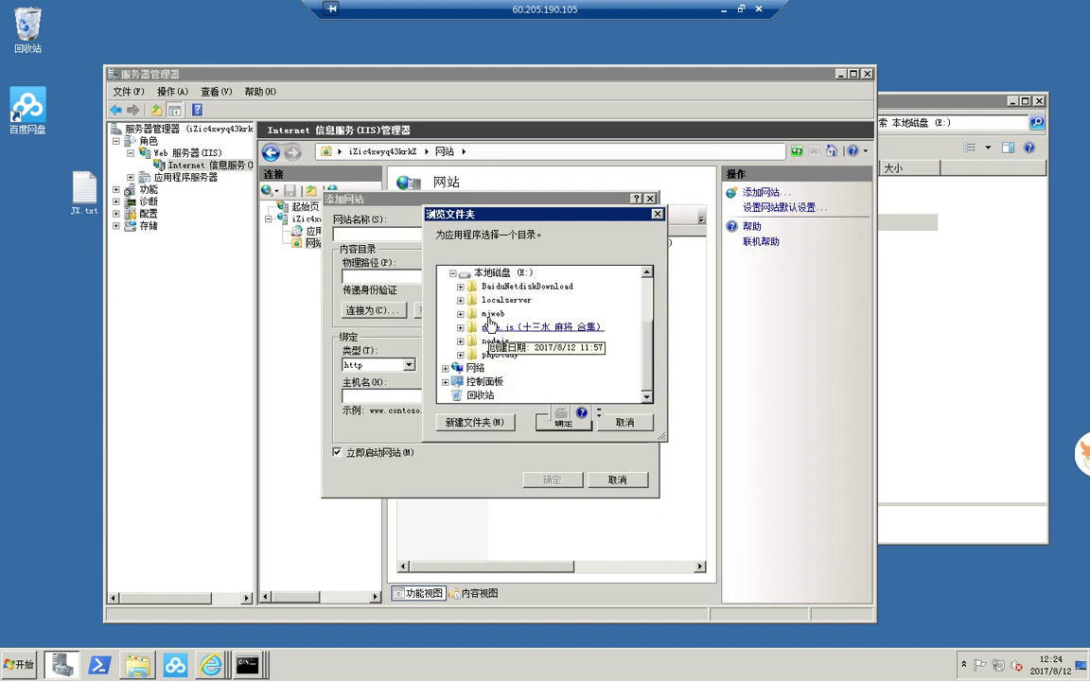
double_click(493, 313)
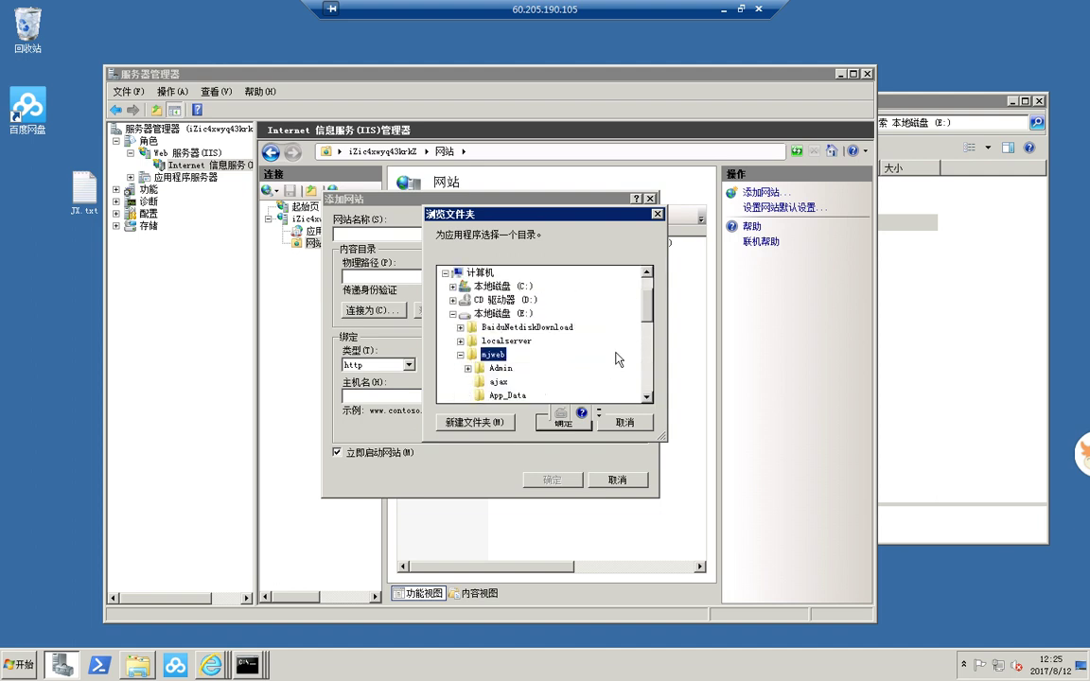
left_click(564, 424)
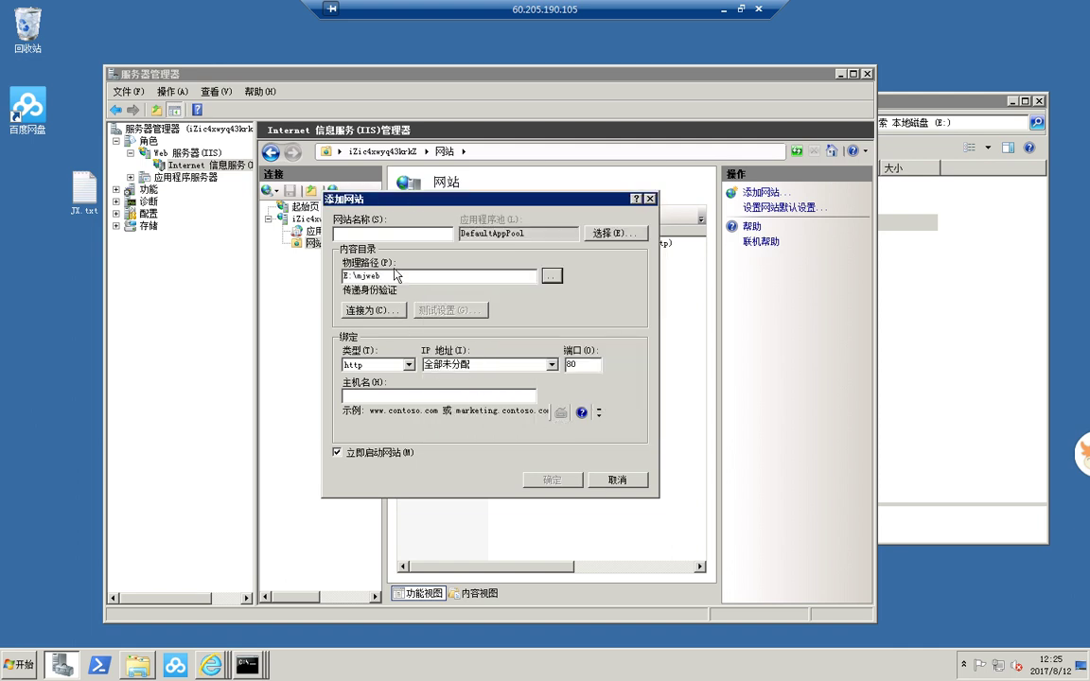
- Name the site MJWEB, assign DefaultAppPool, and create it
left_click(423, 235)
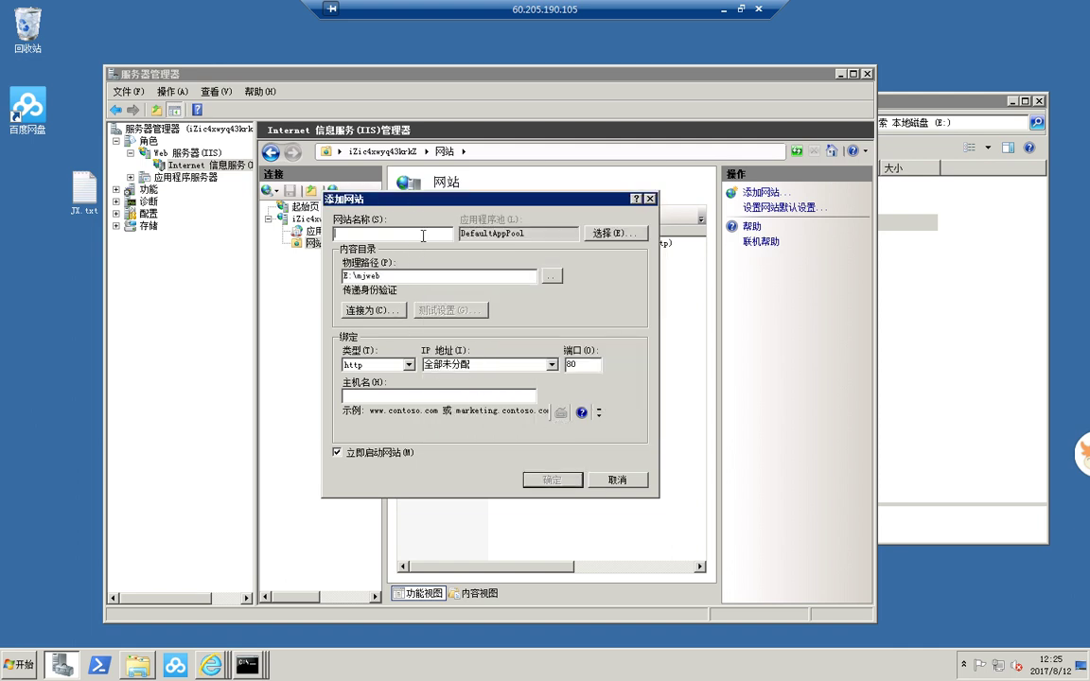
type("MJWEB")
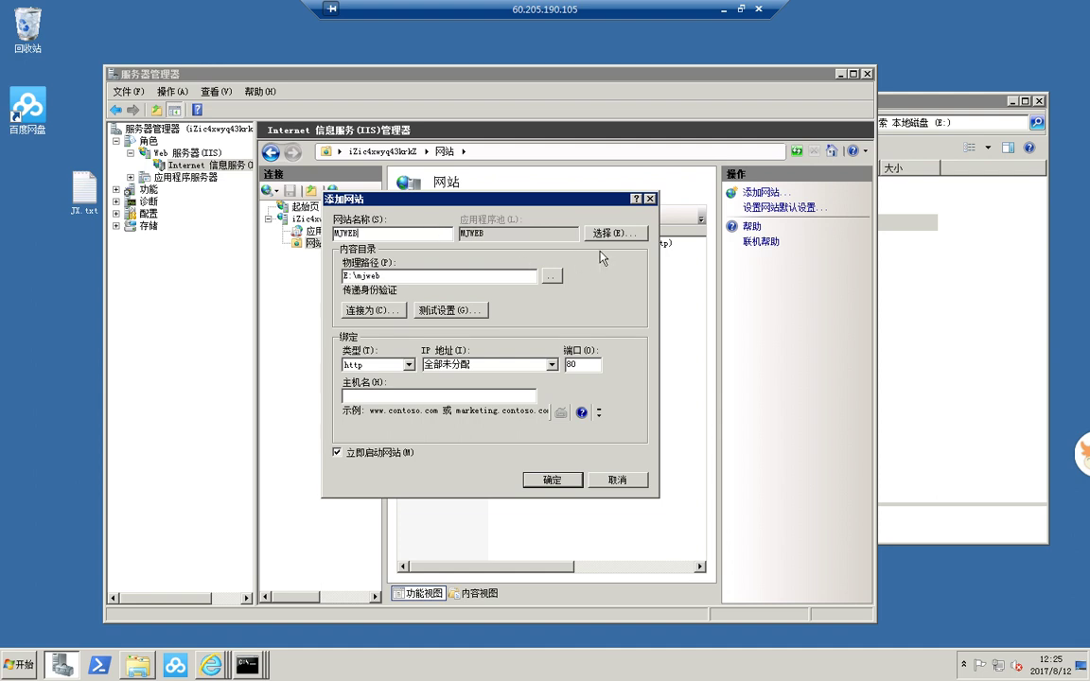
left_click(611, 233)
left_click(521, 320)
left_click(518, 333)
left_click(490, 395)
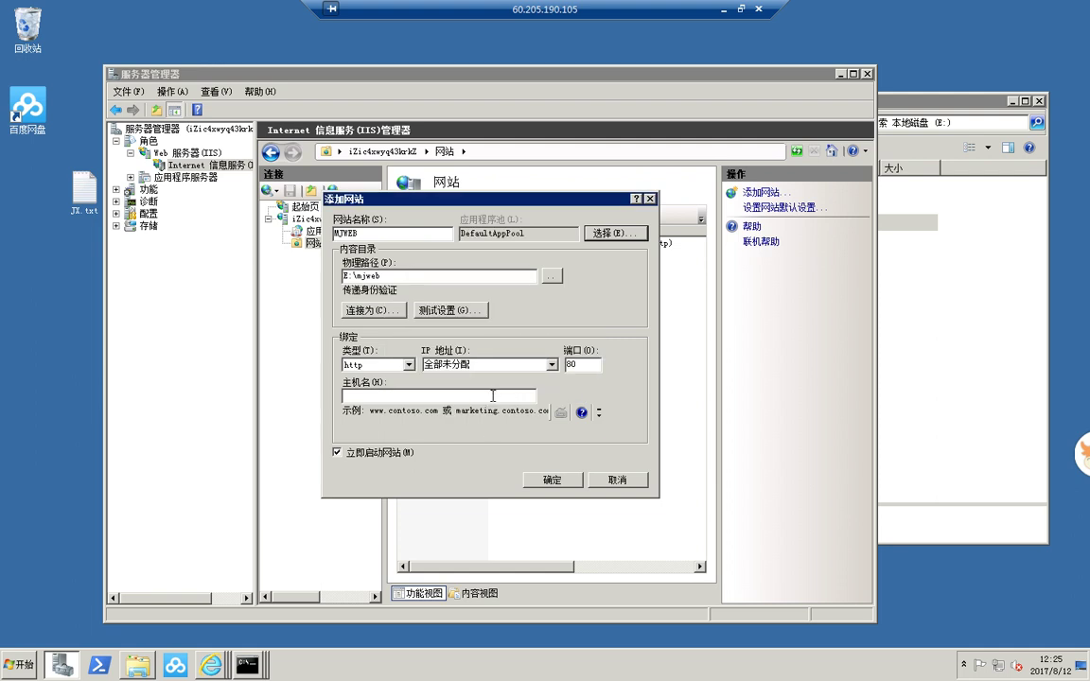
left_click(549, 481)
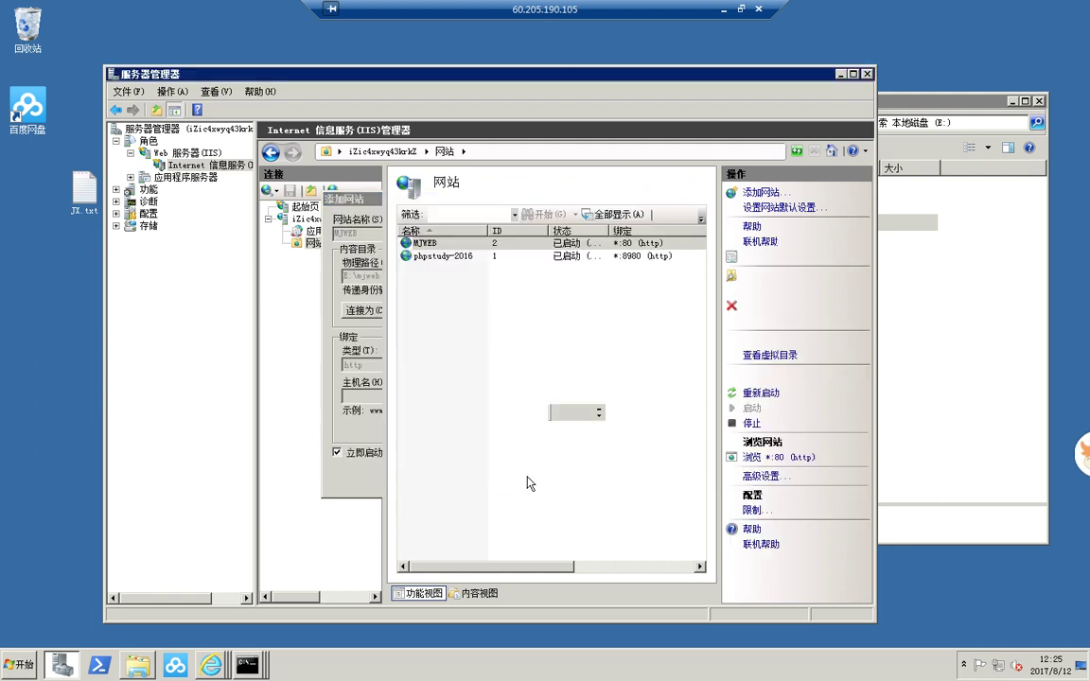
- Show the MJWEB site's feature home page, then bring the Baidu pan download page forward
left_click(331, 256)
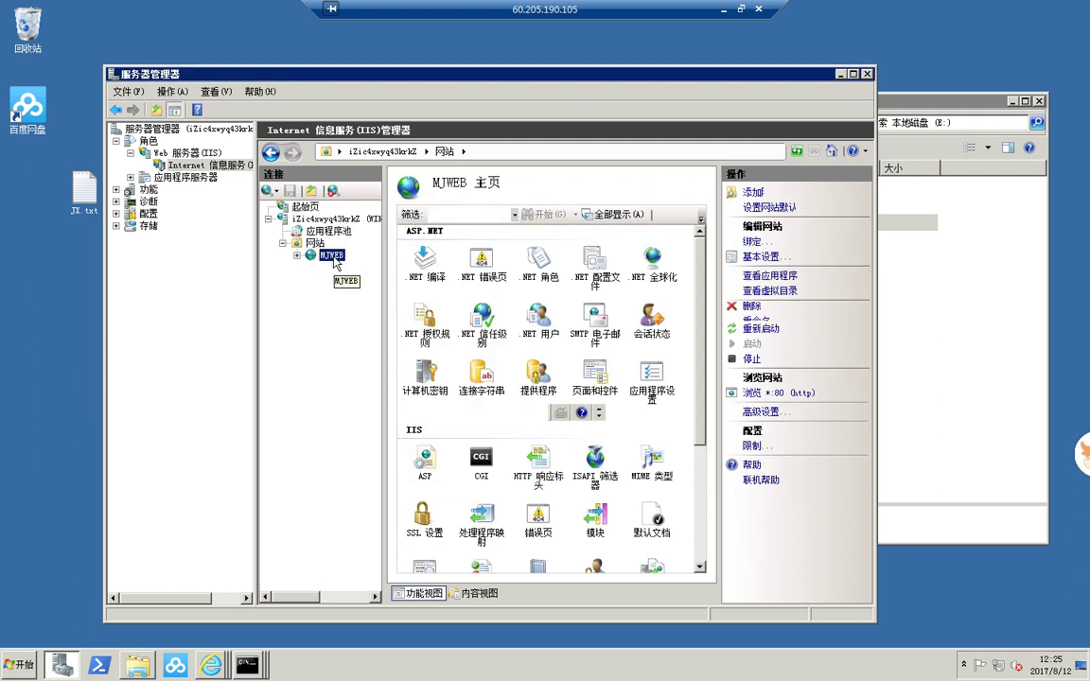
left_click(198, 673)
left_click(148, 571)
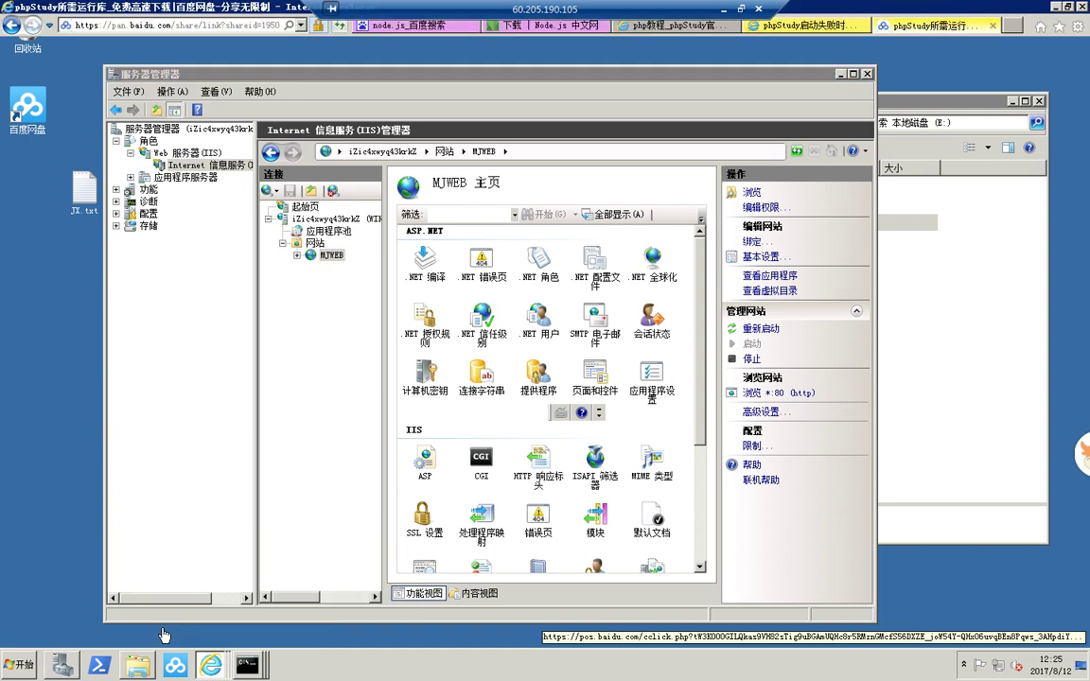
- Close the three phpStudy tabs and the Node.js download tab
left_click(994, 27)
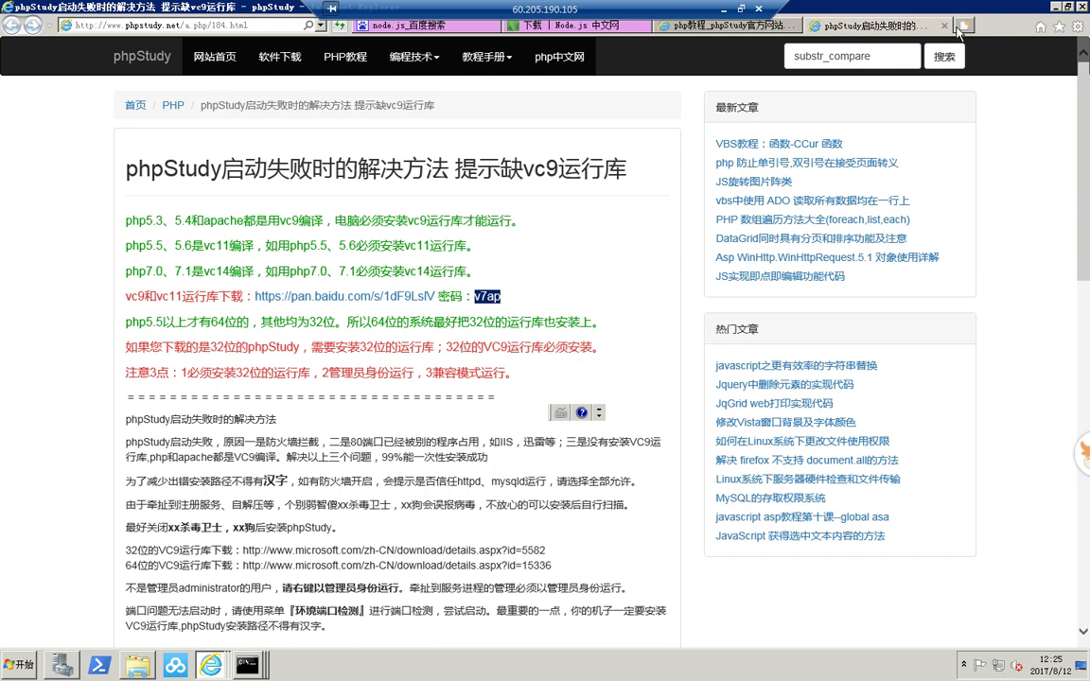
left_click(944, 26)
left_click(860, 26)
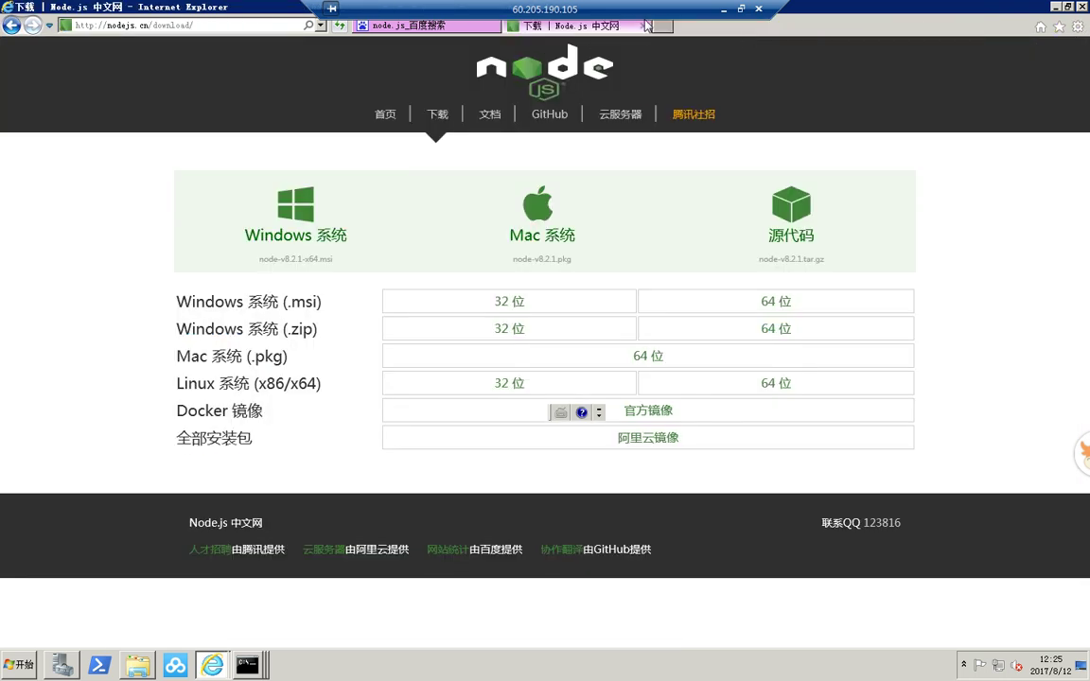
left_click(646, 24)
- Search Baidu for 'net framework 4.0' and open the first result
left_click_drag(189, 56, 94, 58)
type("net")
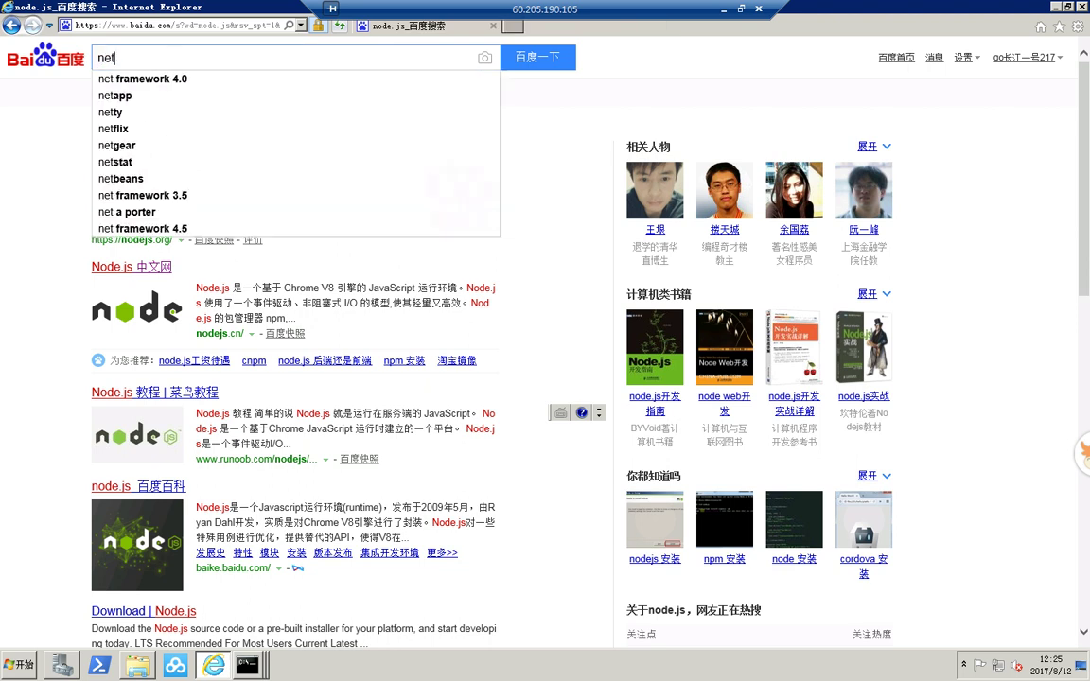
key("Down")
key("Return")
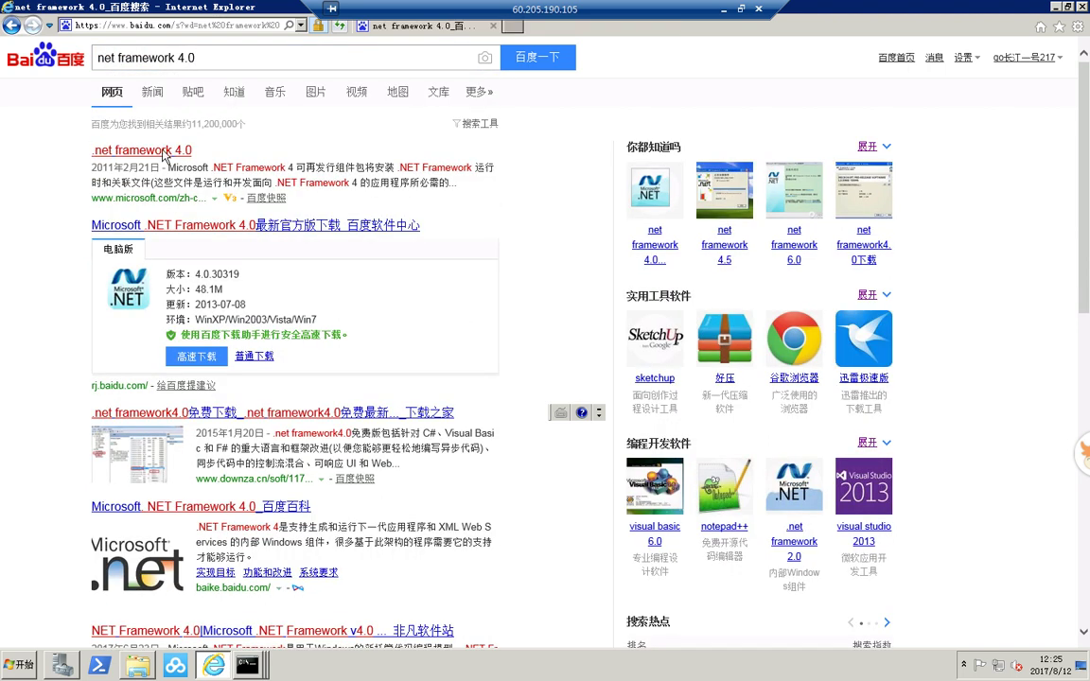
left_click(162, 156)
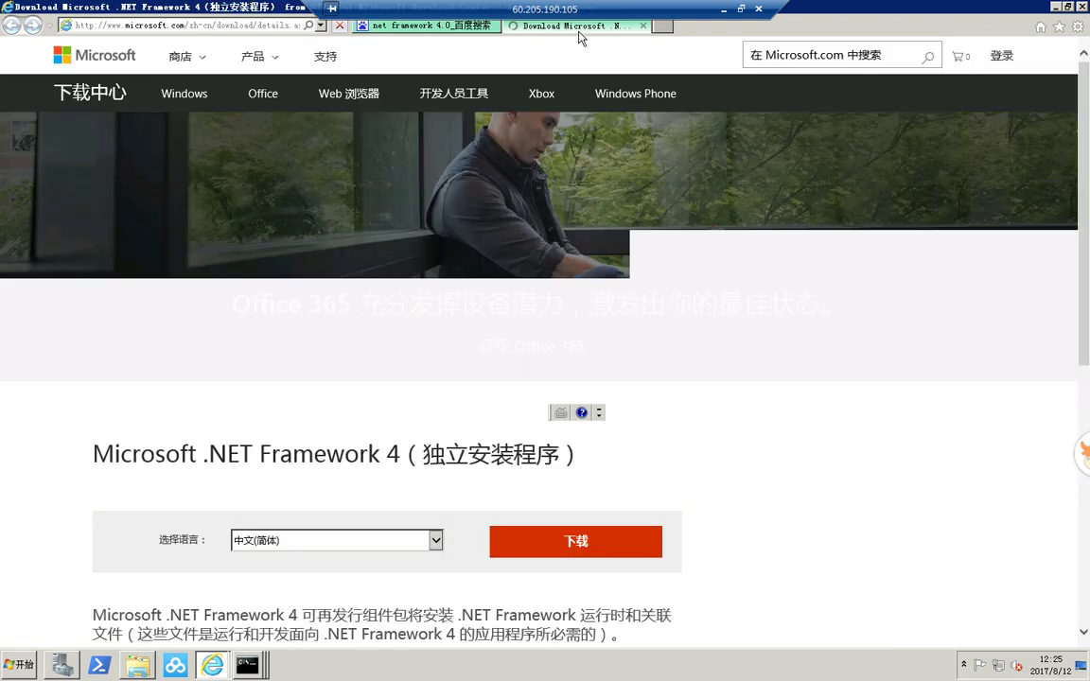
- Download .NET Framework 4 from Microsoft's page, skipping extras, and run the installer
key("ctrl+shift+Tab")
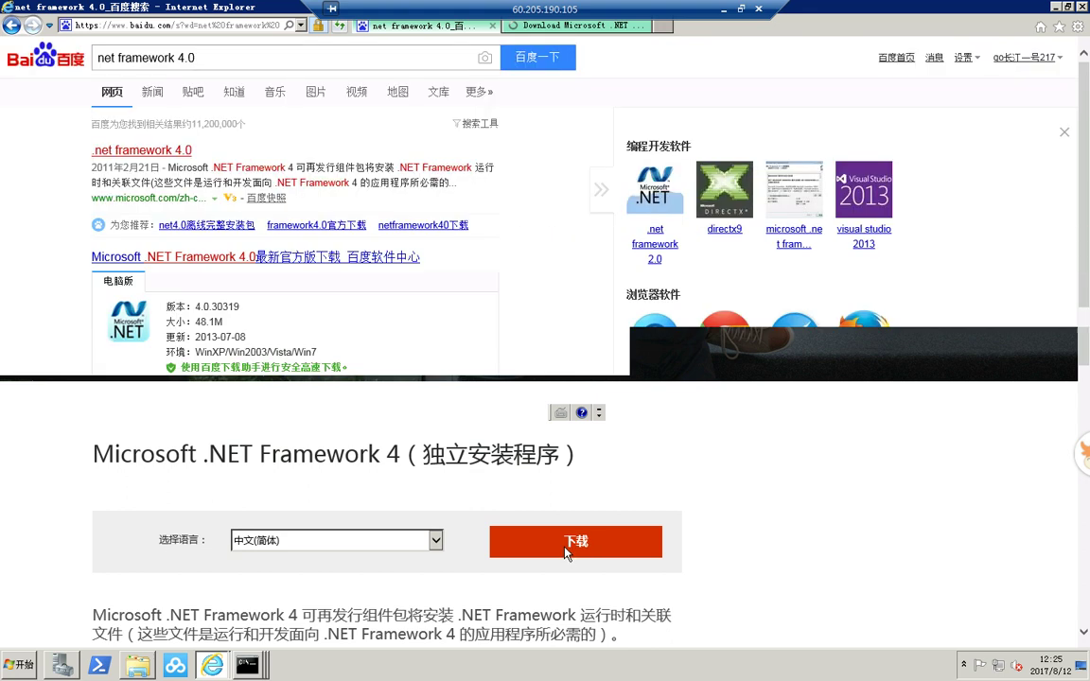
left_click(556, 29)
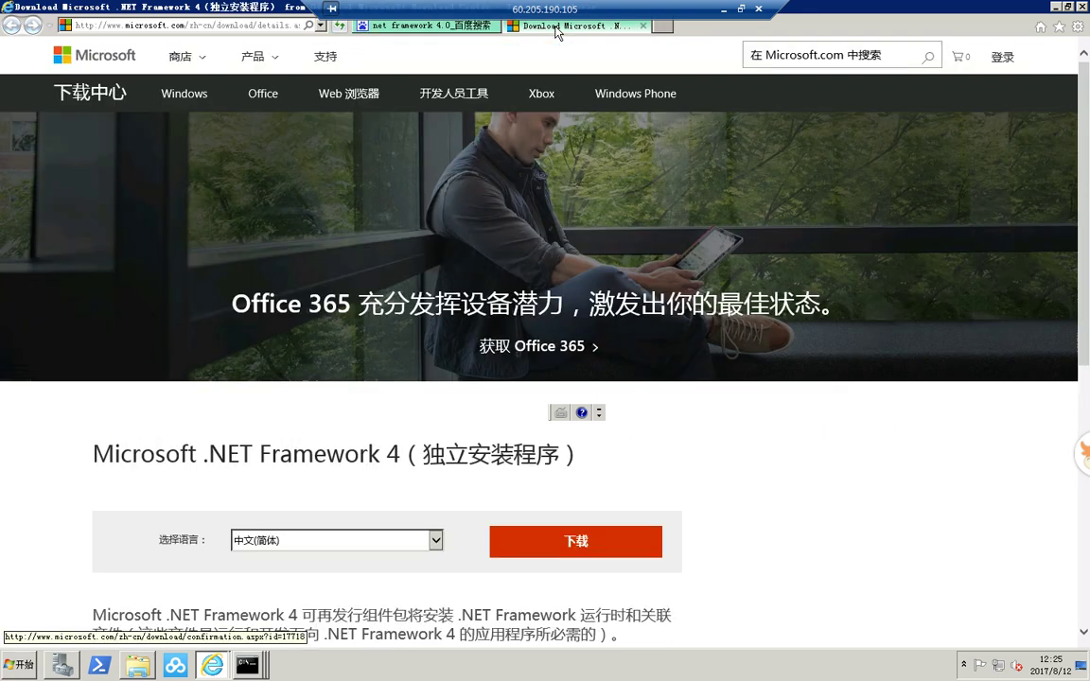
left_click(584, 554)
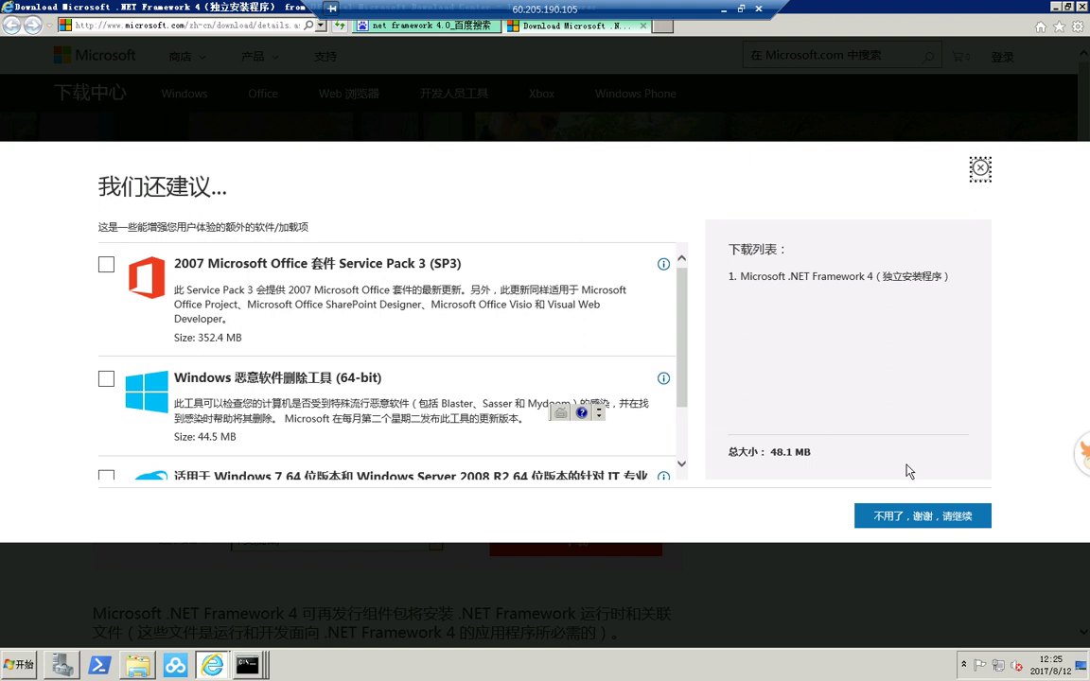
left_click(917, 524)
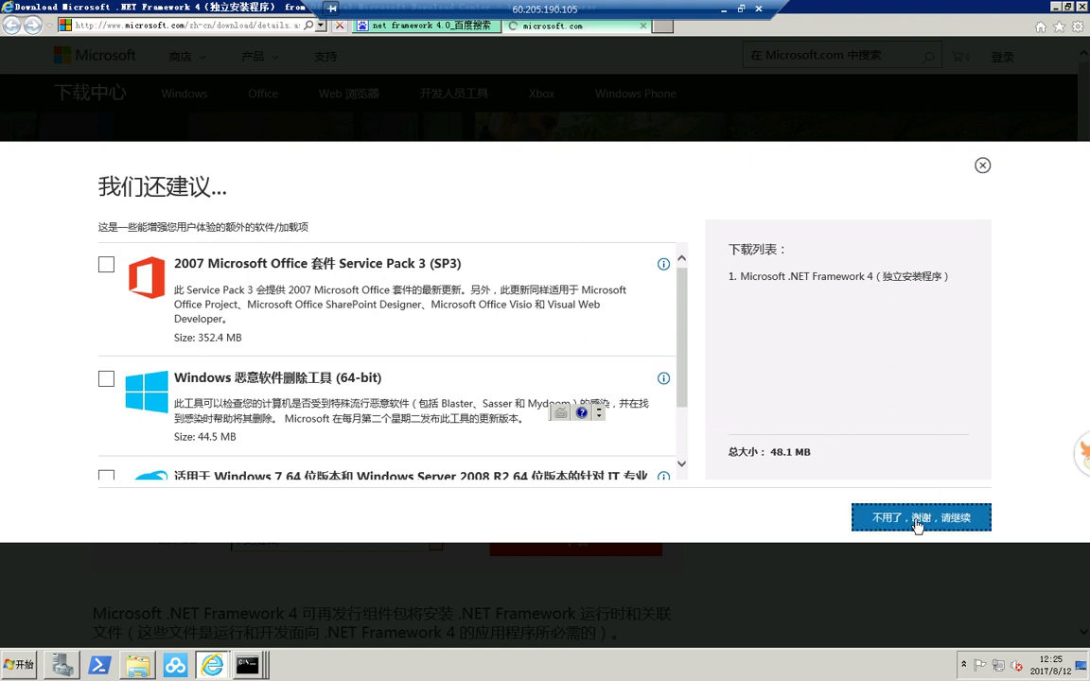
scroll(617, 493, "down", 3)
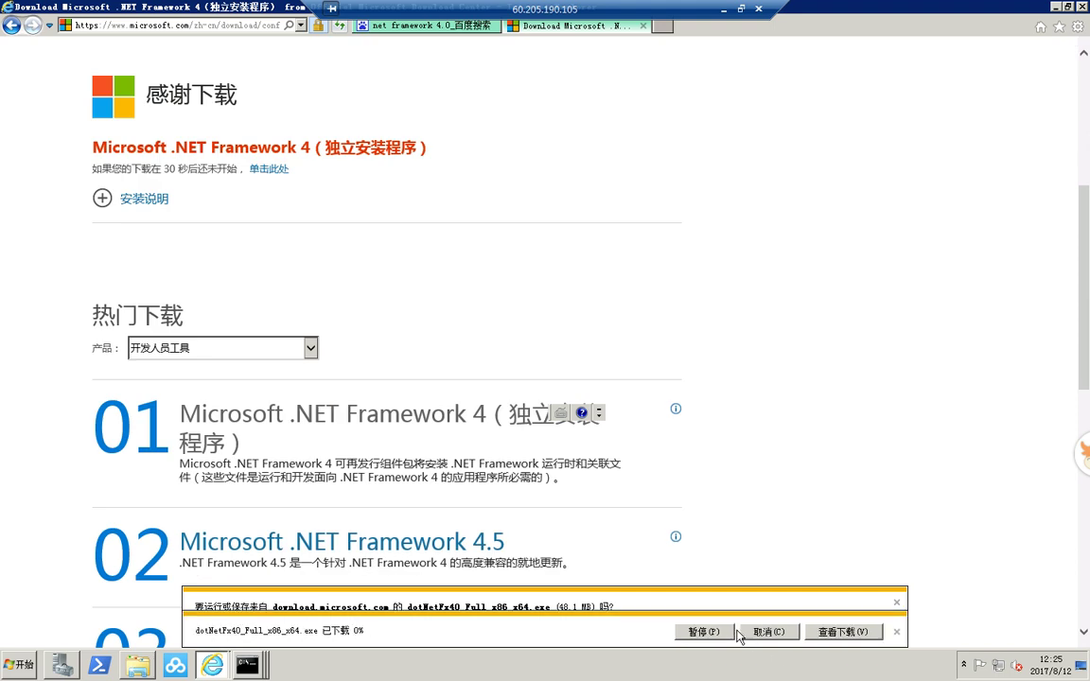
left_click(738, 632)
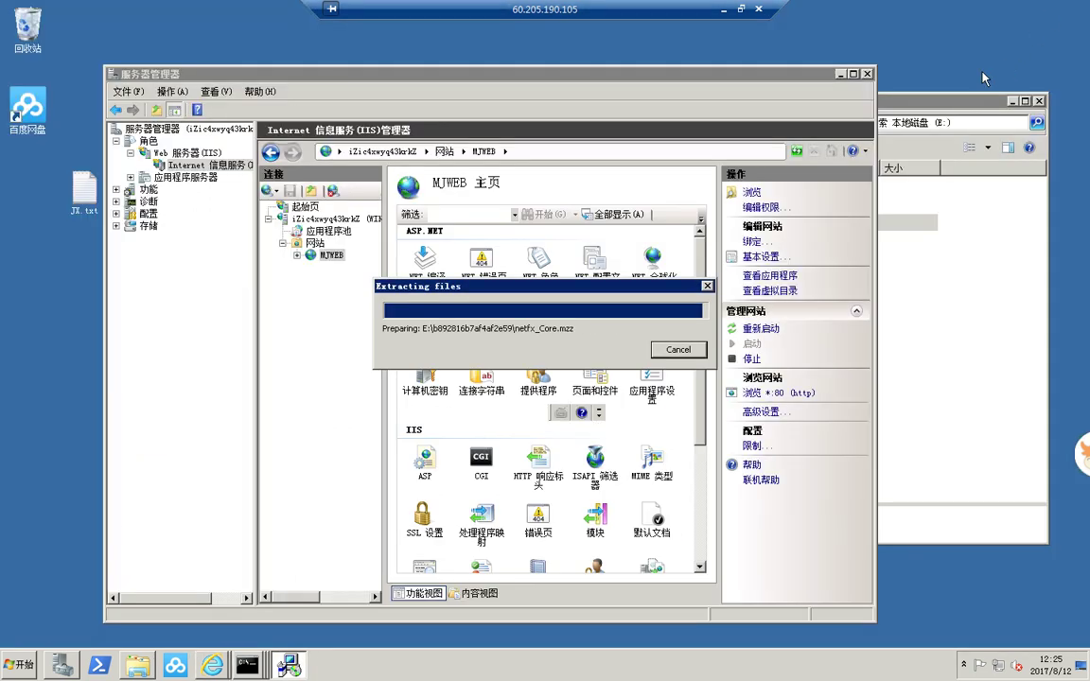
- Close the .NET Framework 4 installer, which reports it is already installed
left_click(1014, 98)
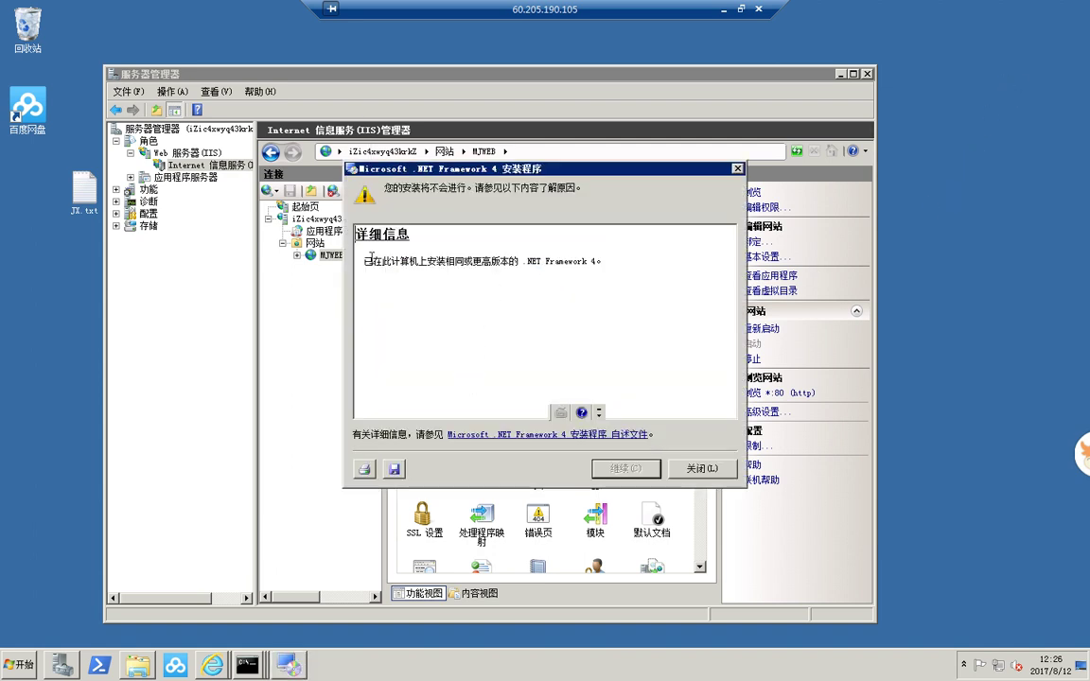
left_click_drag(380, 265, 635, 319)
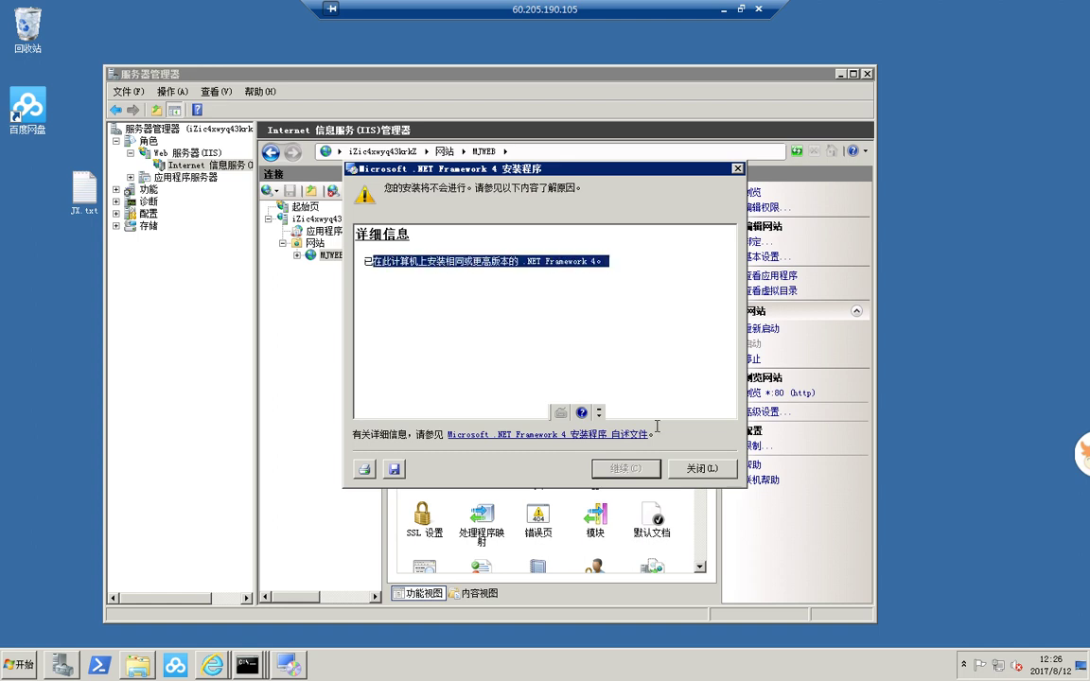
left_click(703, 469)
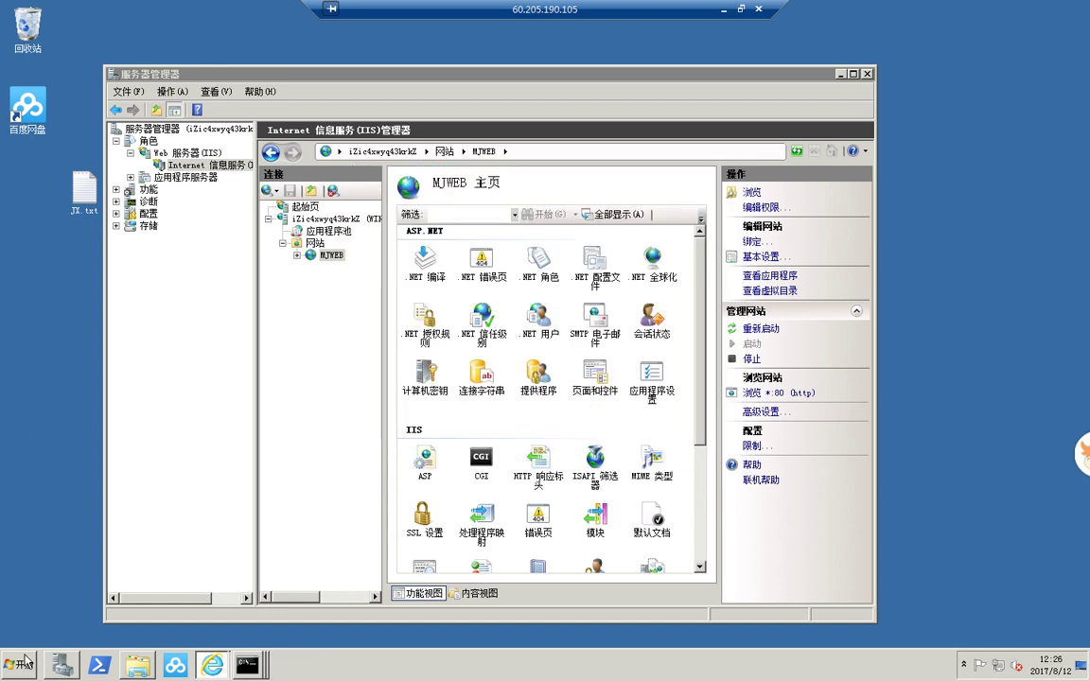
- Check Programs and Features for the installed .NET Framework 4.6.1, then close it
left_click(19, 664)
left_click(237, 476)
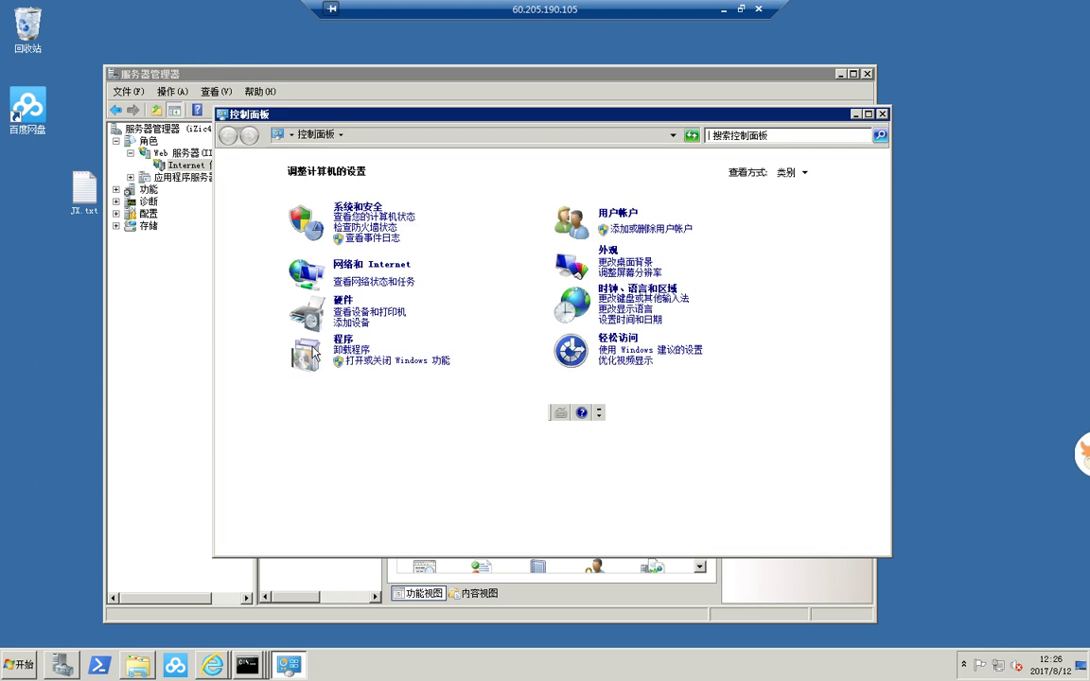
left_click(354, 353)
left_click(511, 261)
left_click(522, 250)
left_click(881, 113)
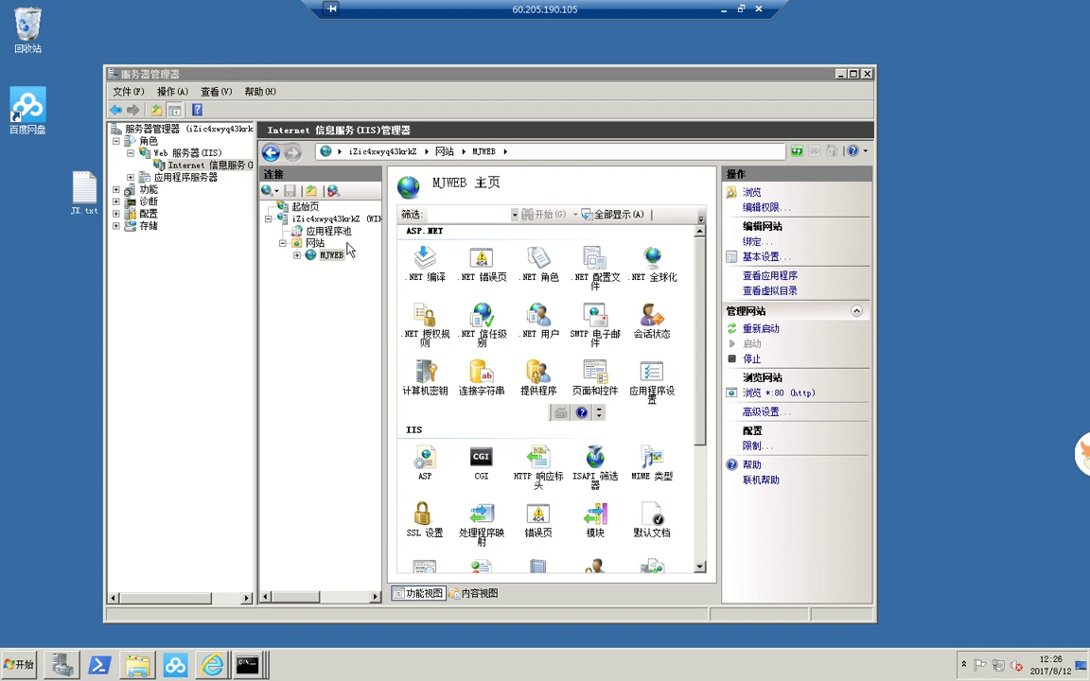
- Open ISAPI and CGI Restrictions from the server's IIS home page
left_click(322, 218)
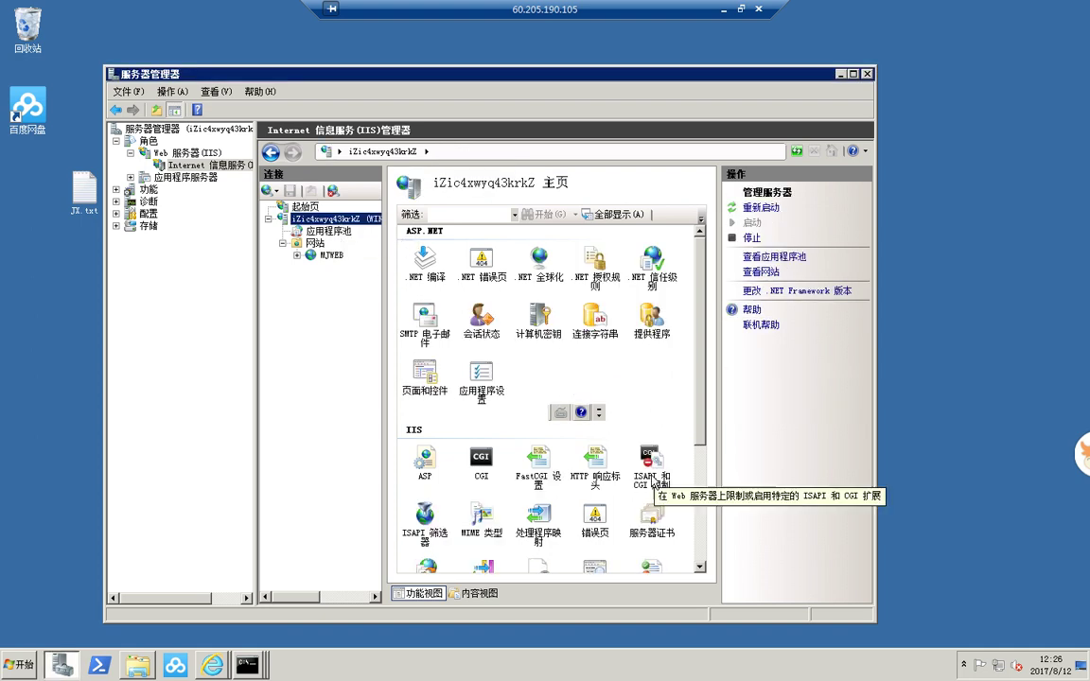
double_click(645, 483)
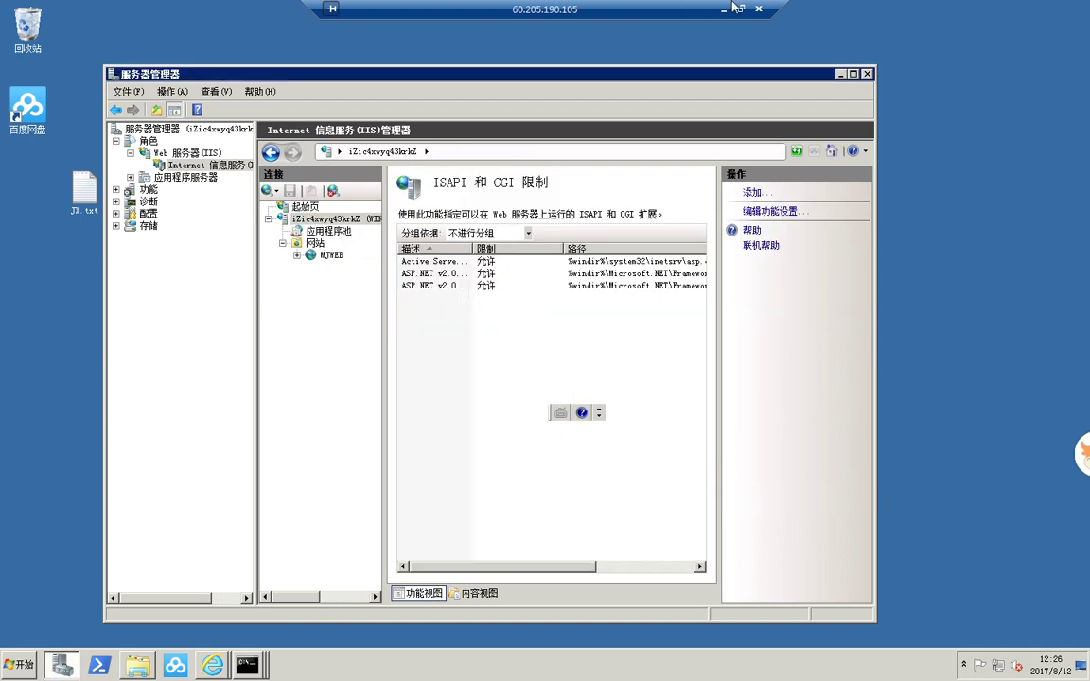
left_click(219, 673)
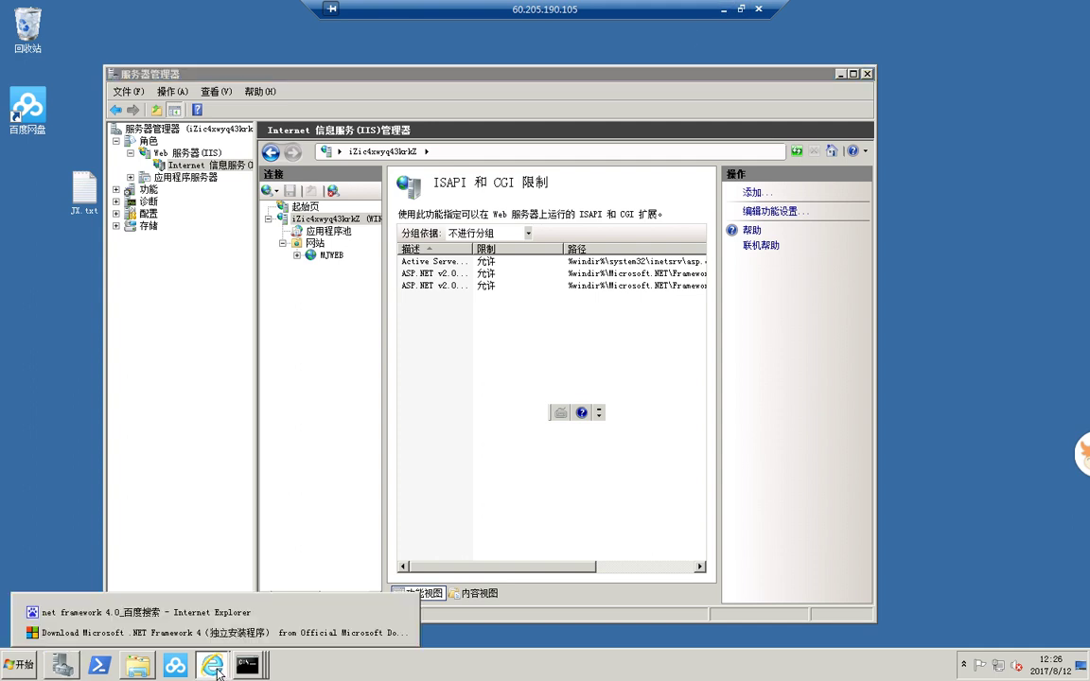
- Change the Baidu query to 'net 从新注册' and search
left_click(142, 612)
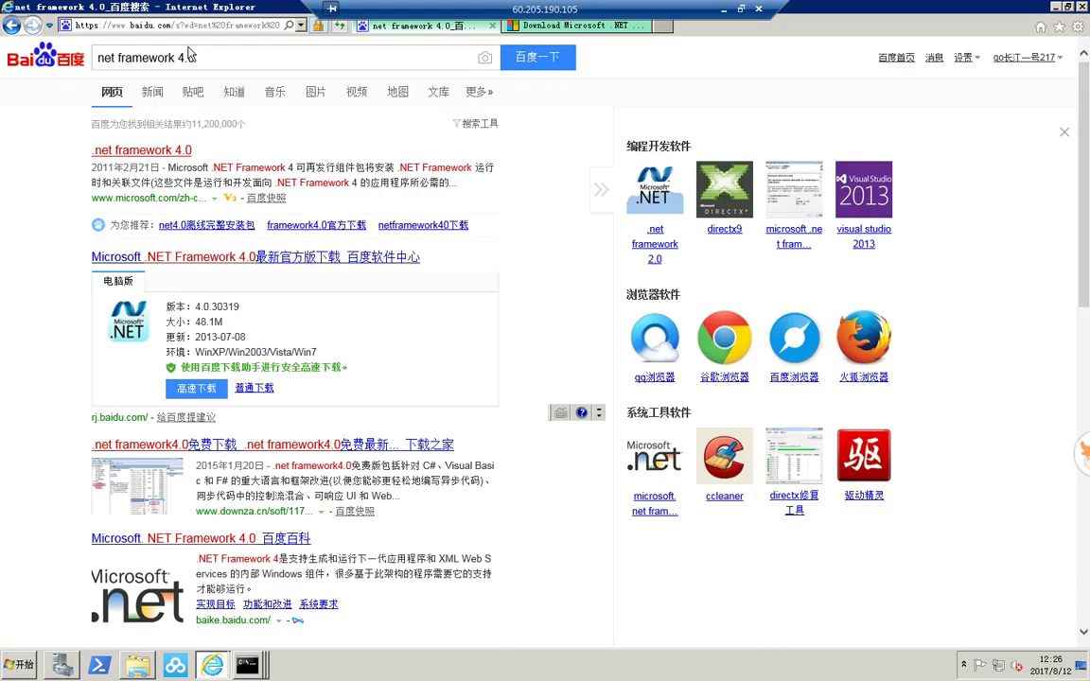
left_click_drag(240, 57, 130, 60)
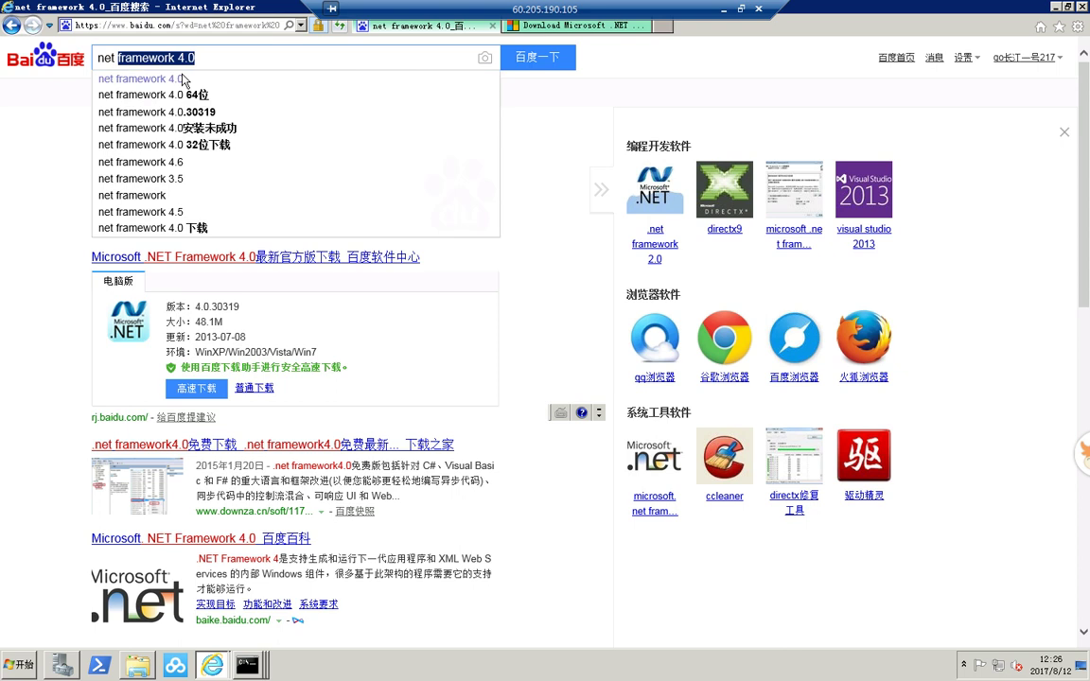
type("c")
key("BackSpace")
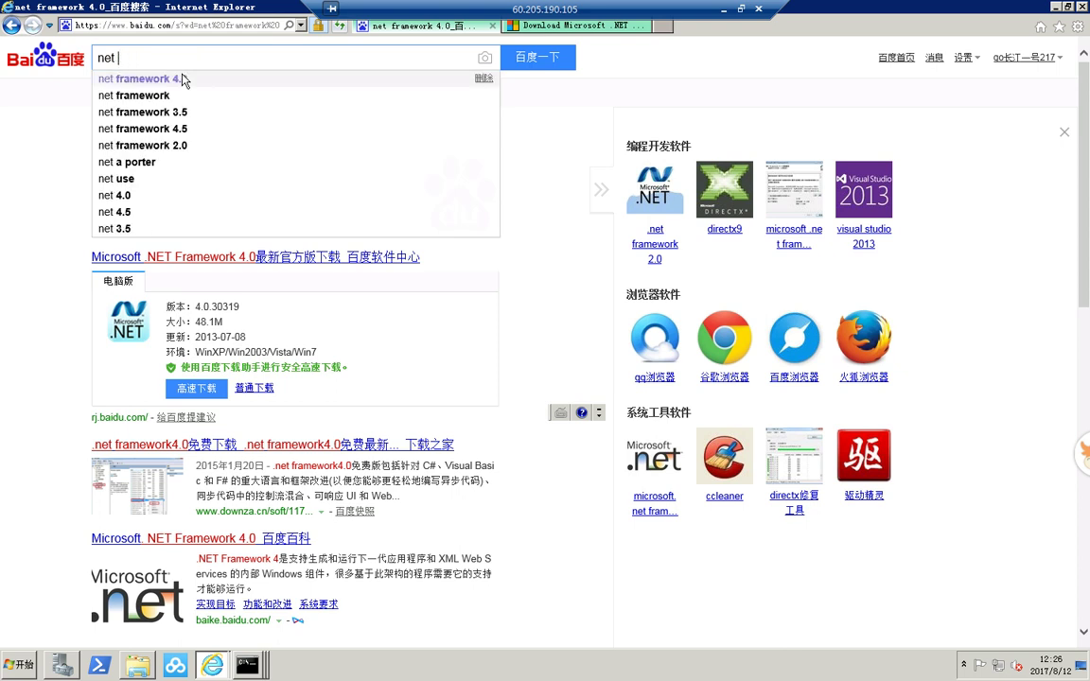
key("ctrl+space")
type("cz")
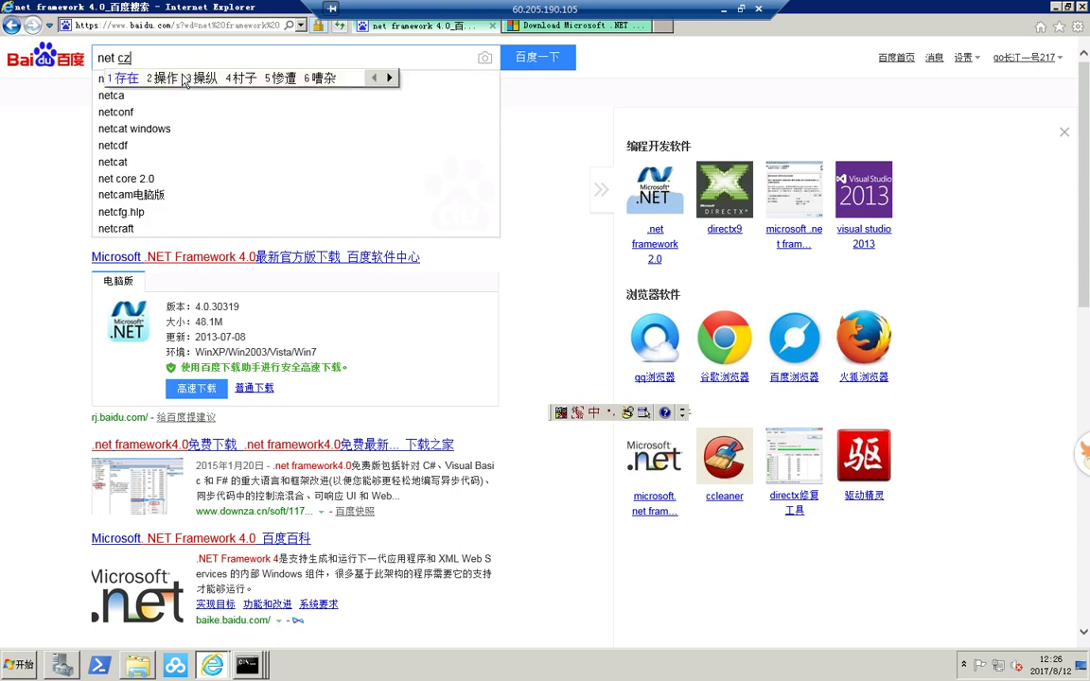
key("BackSpace")
type("xig")
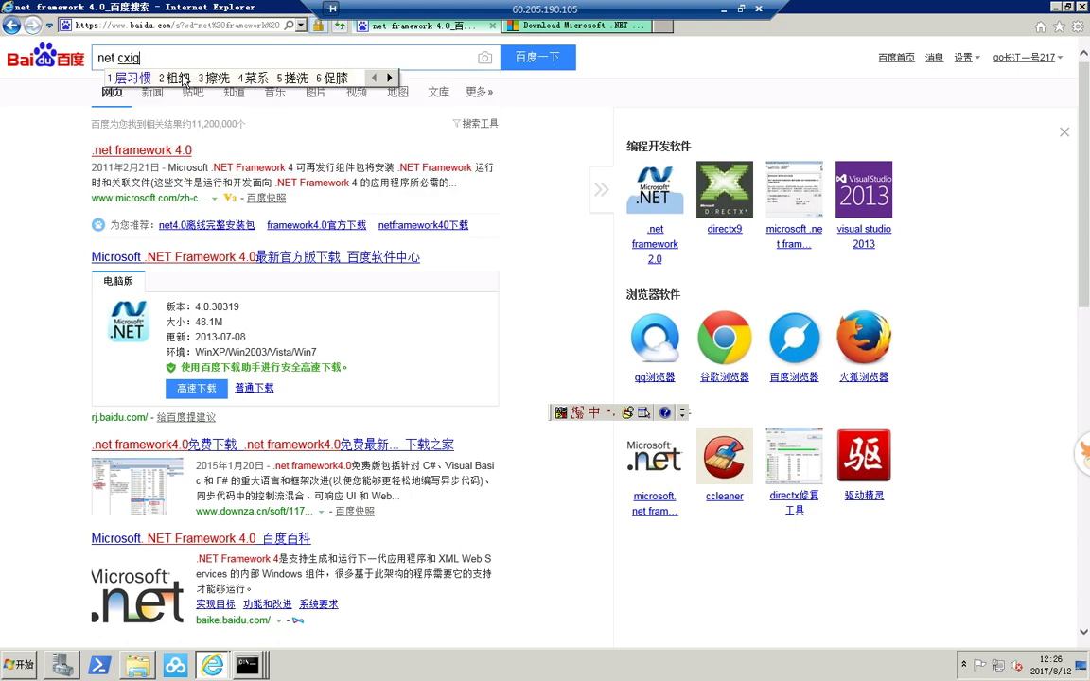
key("BackSpace")
key("BackSpace")
type("ong")
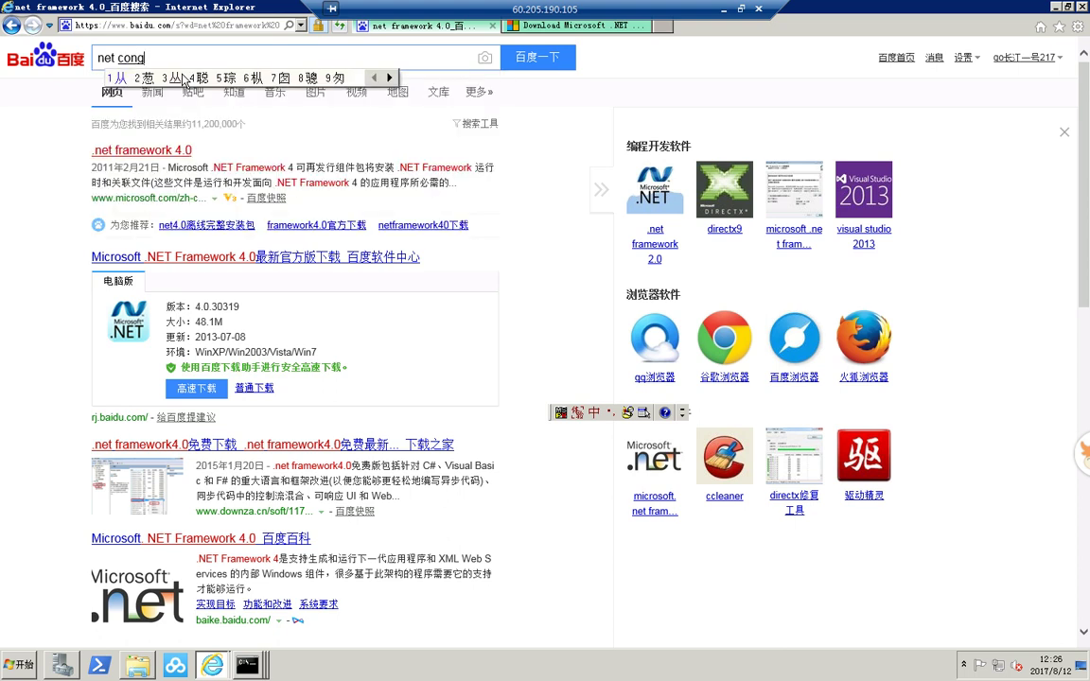
key("space")
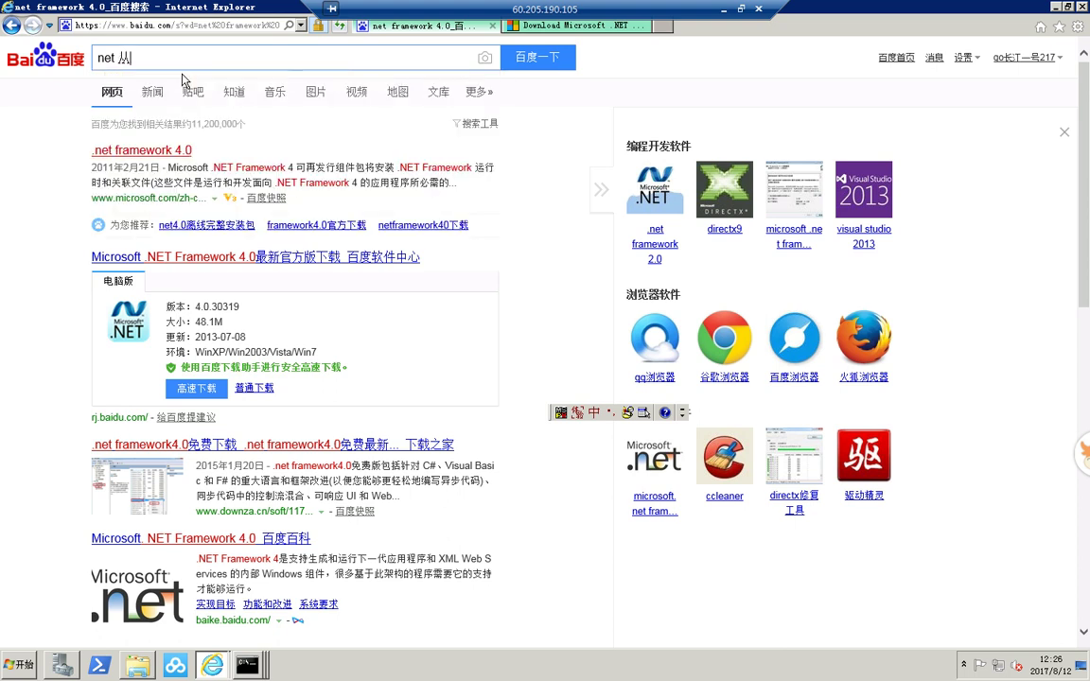
type("xin")
key("space")
type("zhuce")
key("space")
left_click(520, 61)
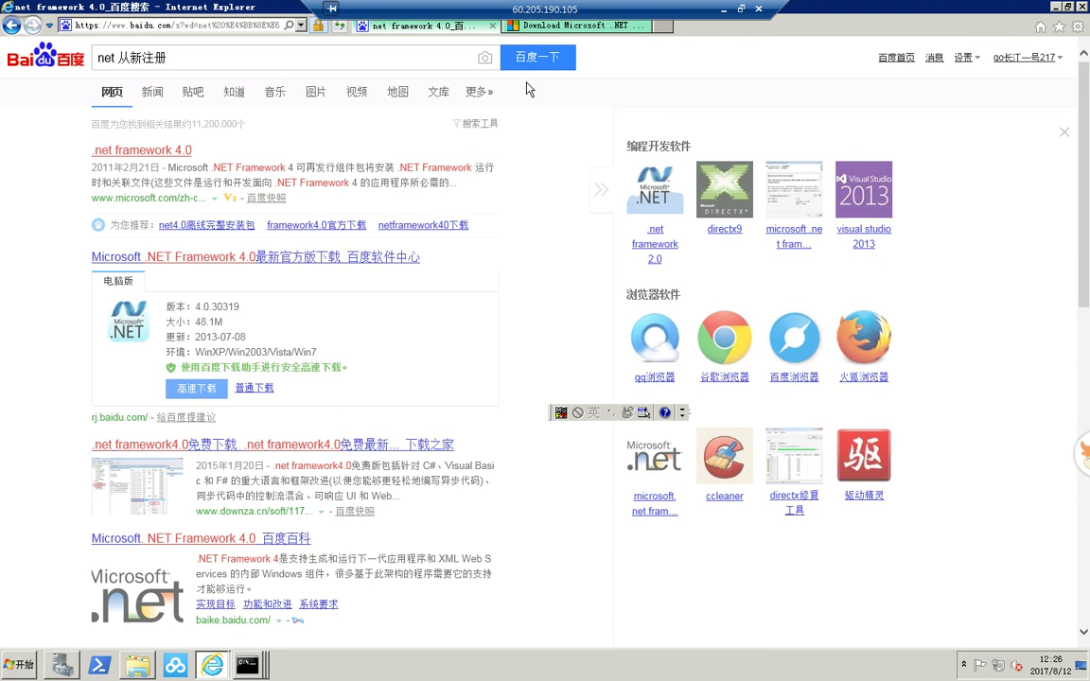
- Open the .NET re-registration article and copy the 64-bit .NET 4.0 aspnet_regiis path
left_click(307, 178)
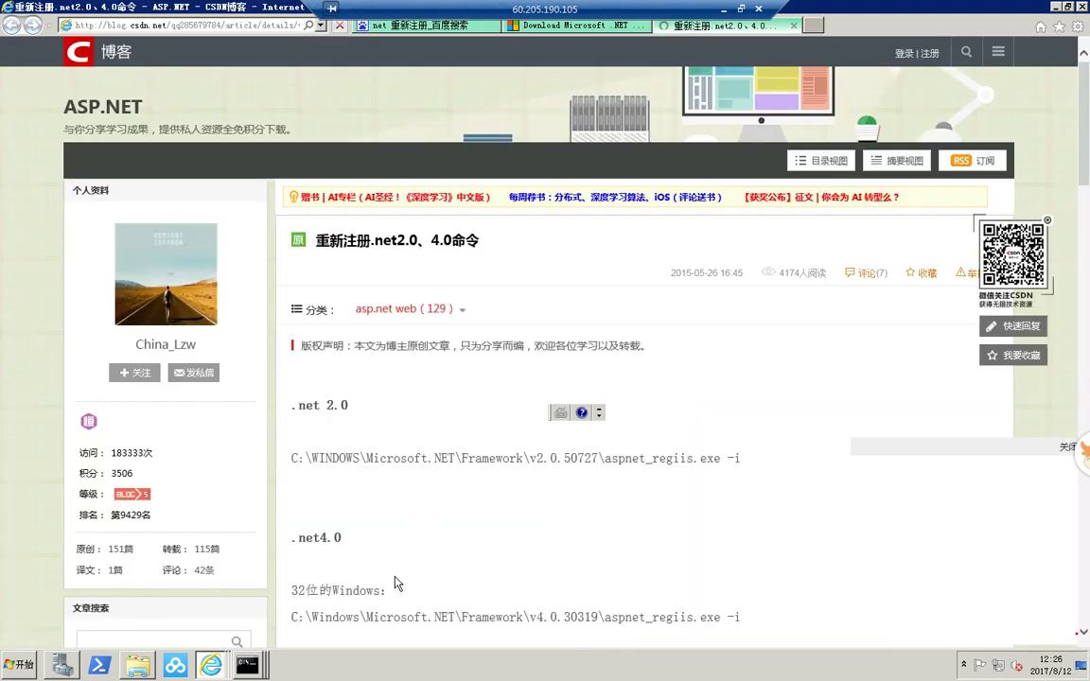
scroll(396, 586, "down", 3)
left_click_drag(767, 455, 379, 455)
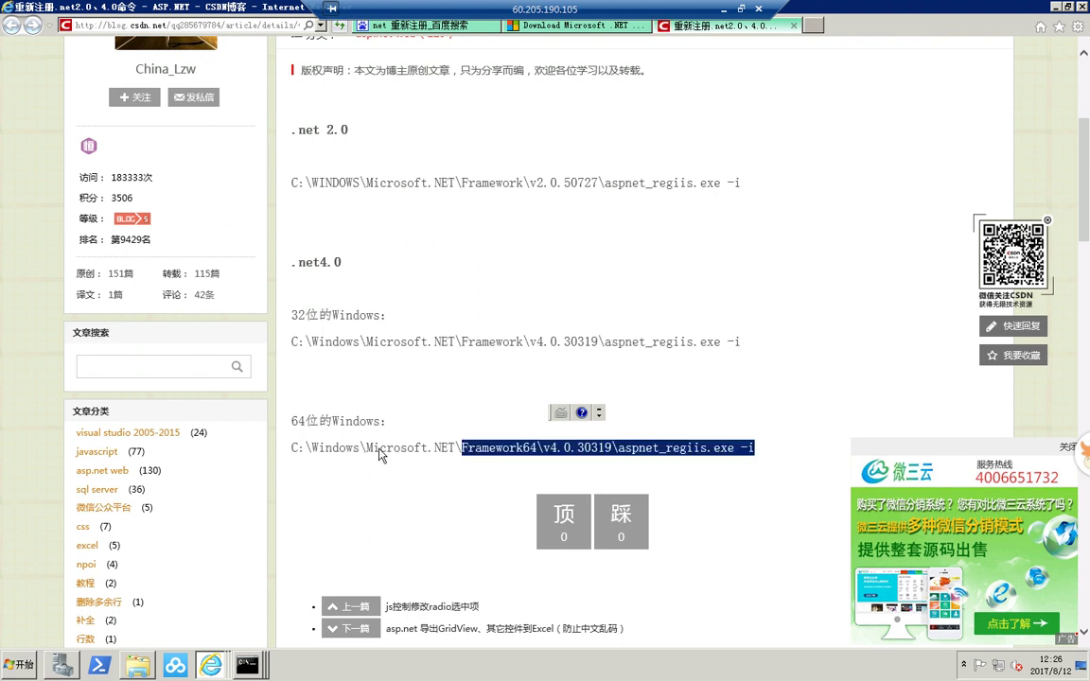
left_click(308, 450)
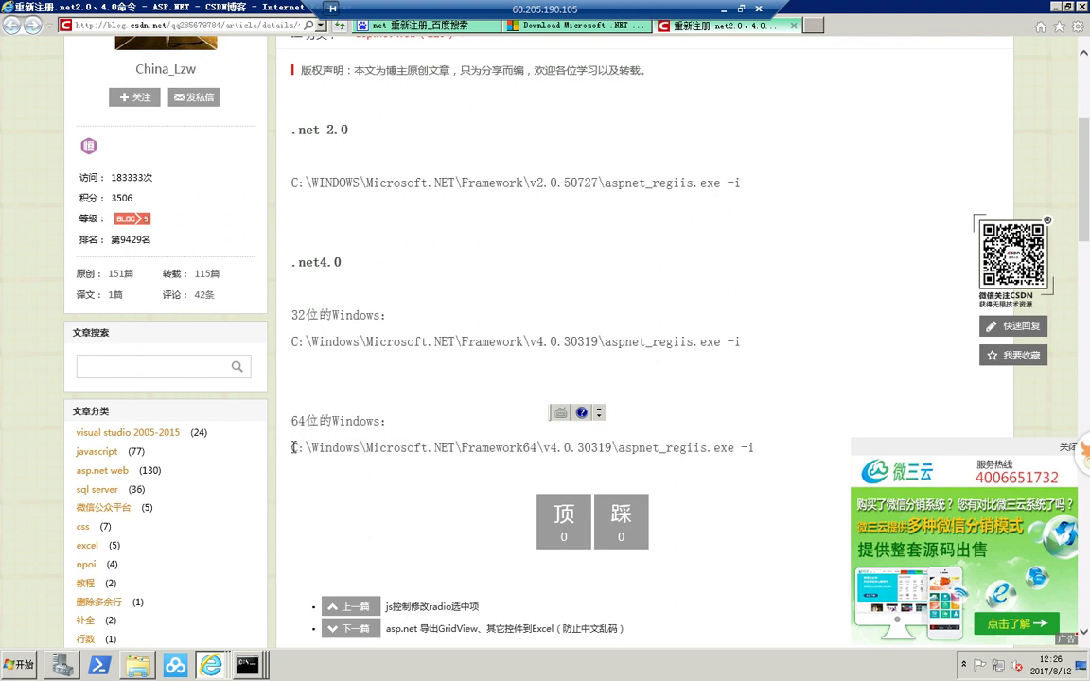
left_click_drag(306, 449, 760, 455)
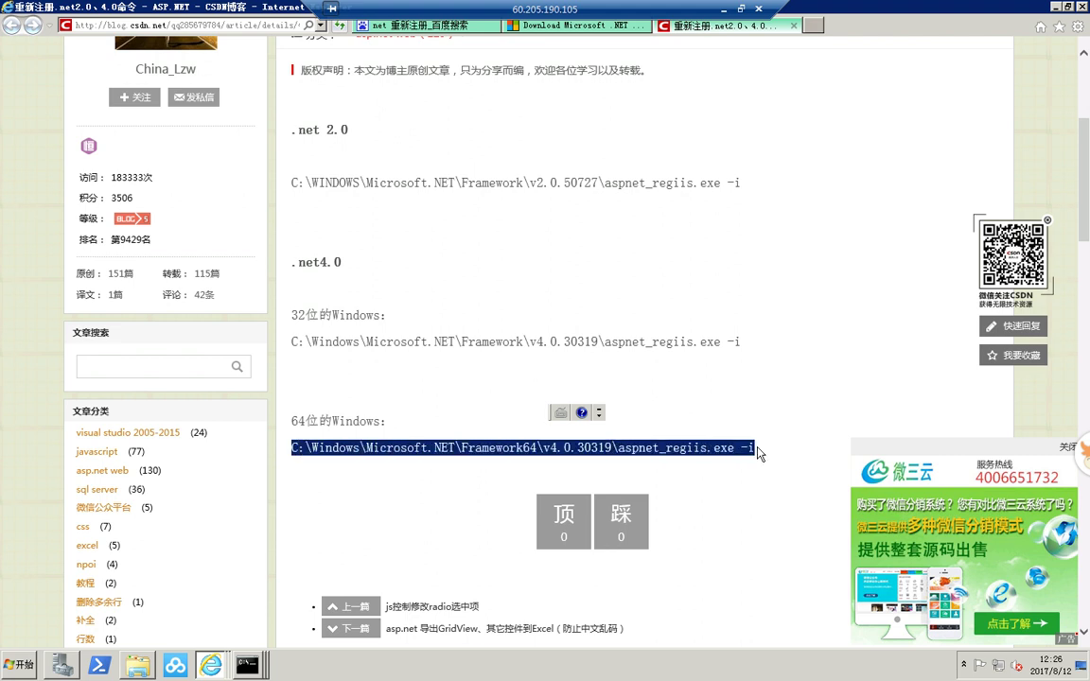
right_click(733, 457)
left_click(757, 475)
- Copy both 32- and 64-bit aspnet_regiis commands, then minimize the Remote Desktop window
left_click_drag(293, 316, 784, 463)
right_click(476, 453)
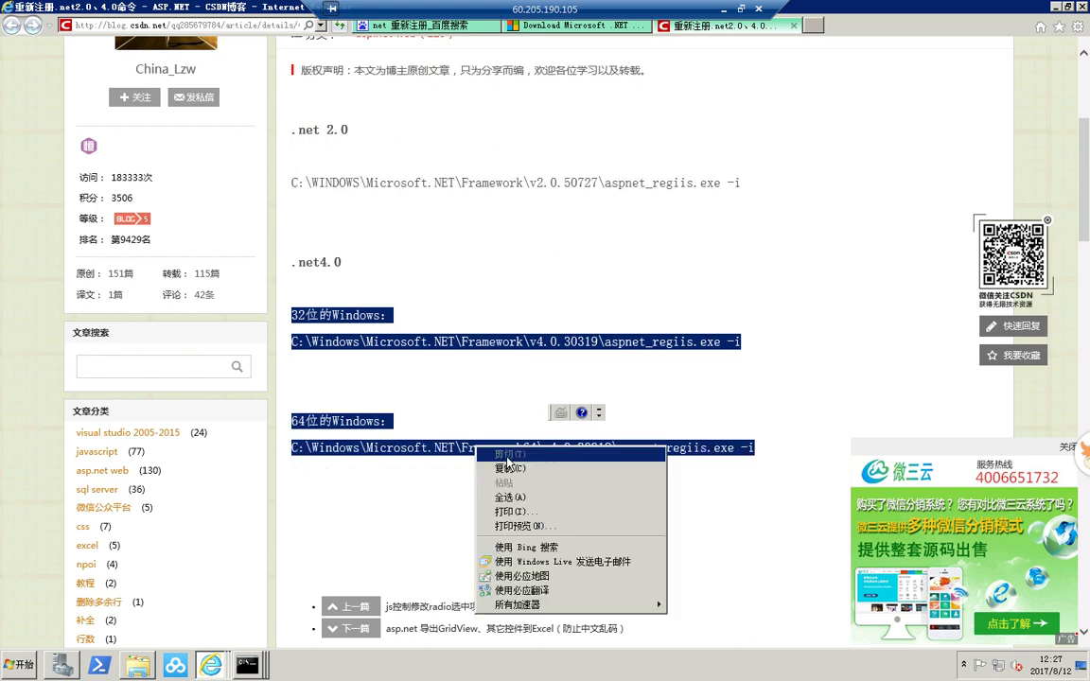
left_click(494, 465)
left_click(723, 10)
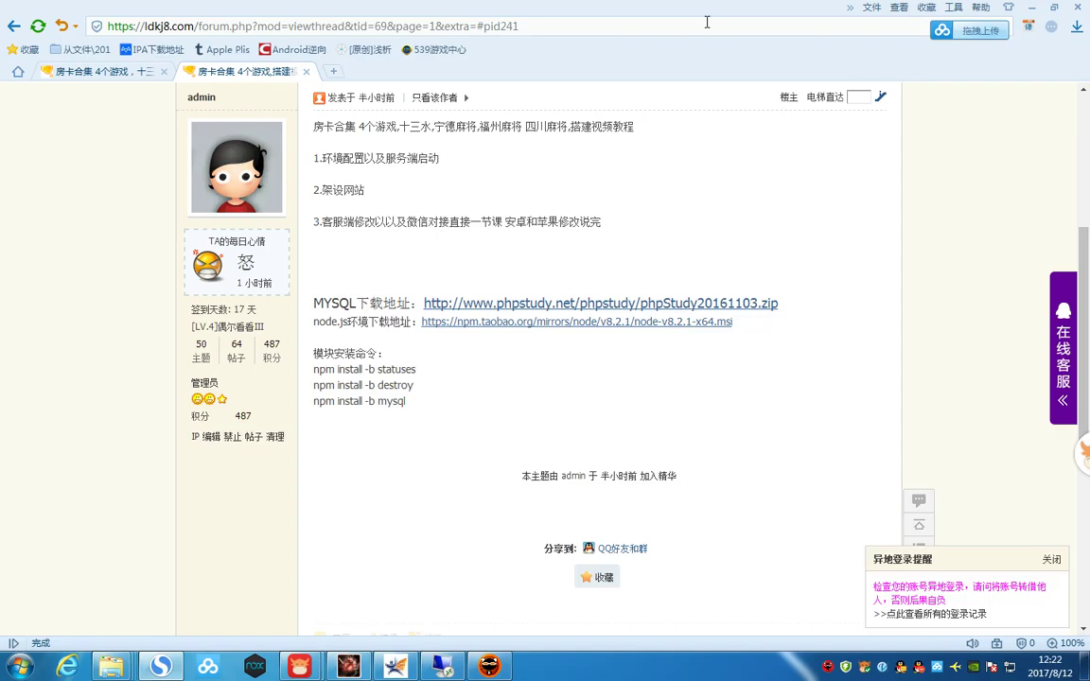
- Append a 'NET重新注册命令' heading with the pasted 32- and 64-bit commands, removing blank lines
scroll(519, 524, "down", 4)
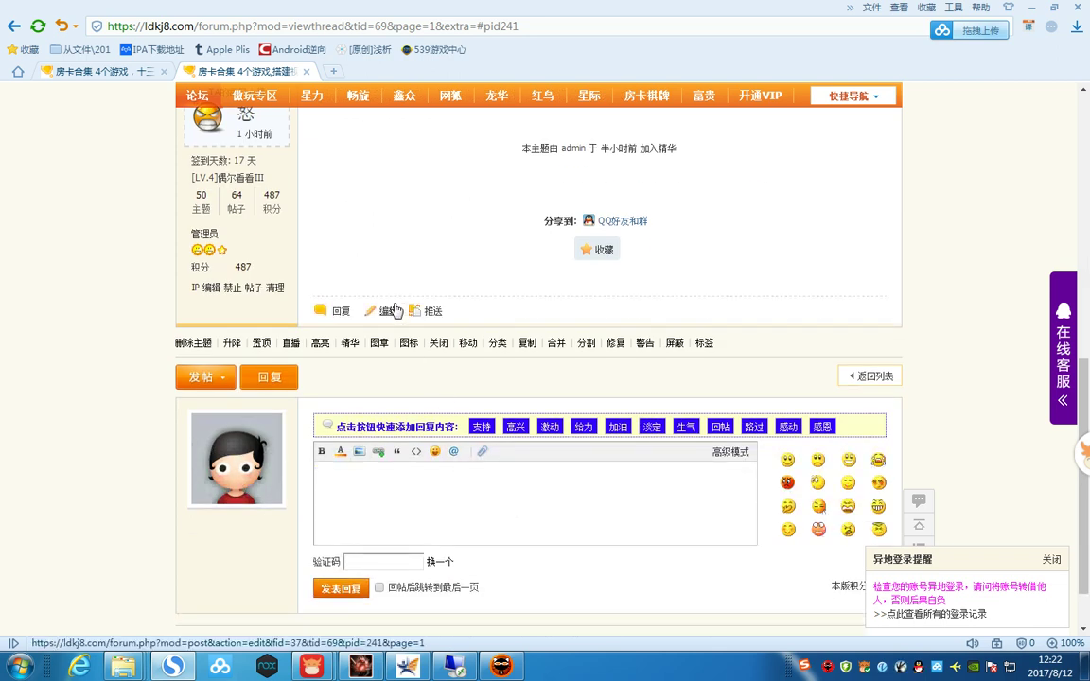
left_click(389, 309)
scroll(451, 443, "down", 4)
left_click(292, 455)
key("Return")
key("Return")
key("Return")
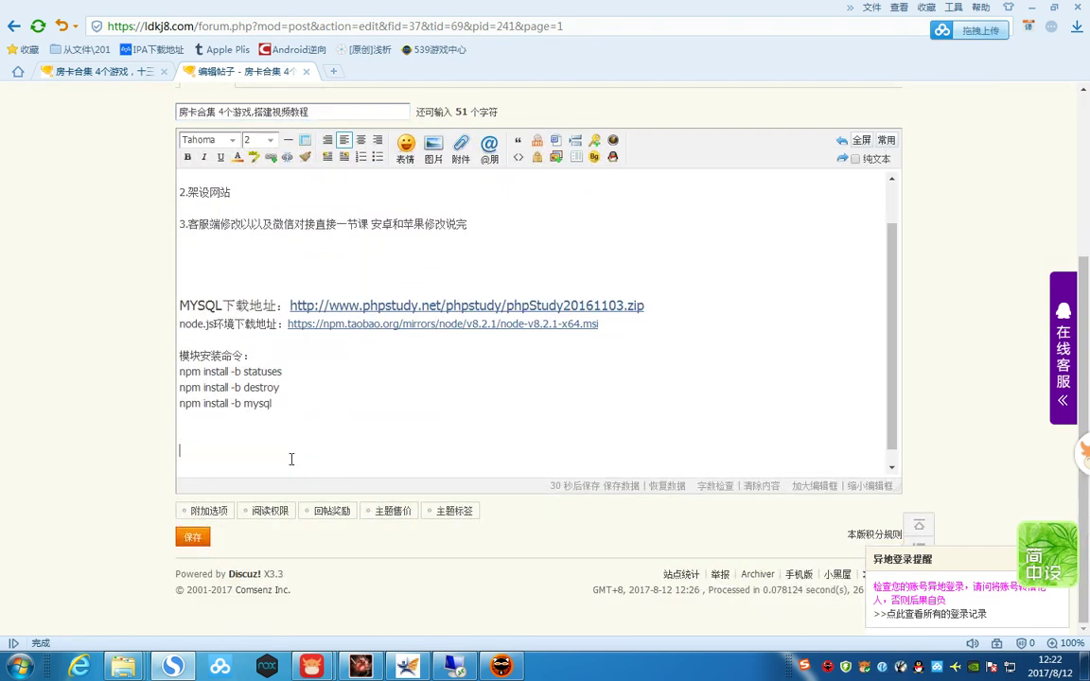
type("NET重新注册命令")
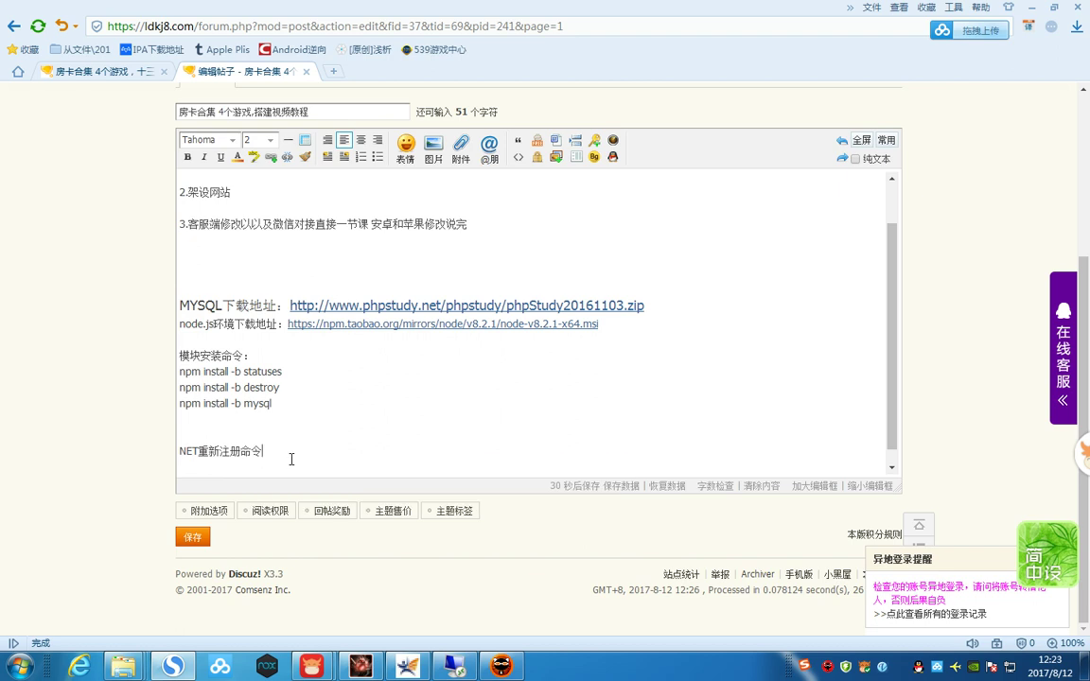
key("Return")
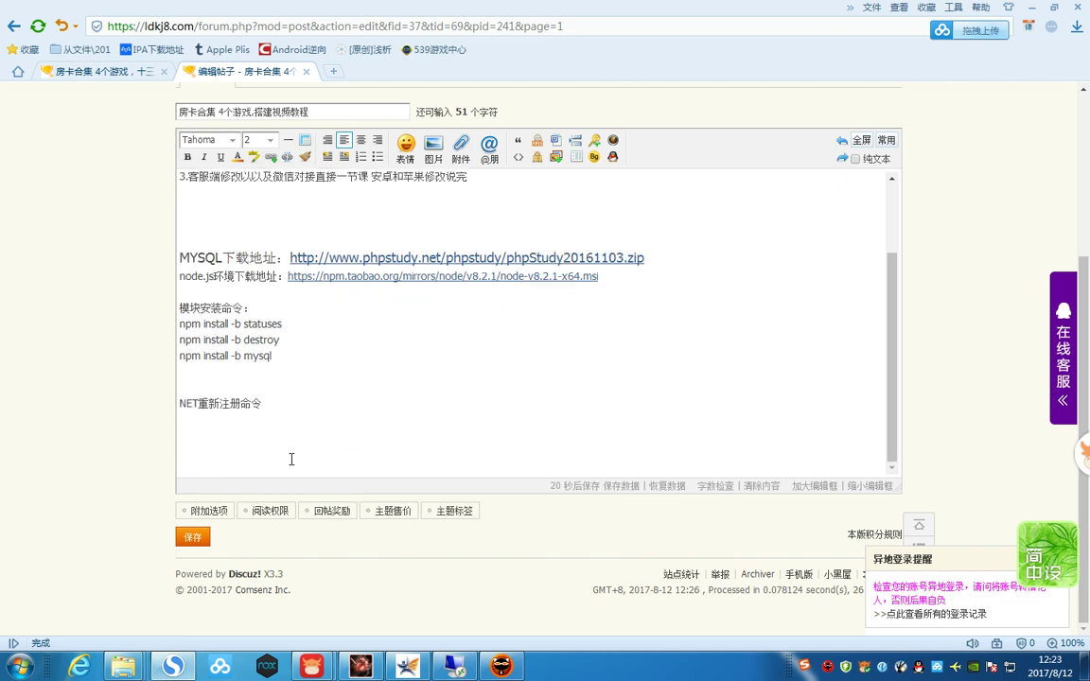
key("ctrl+v")
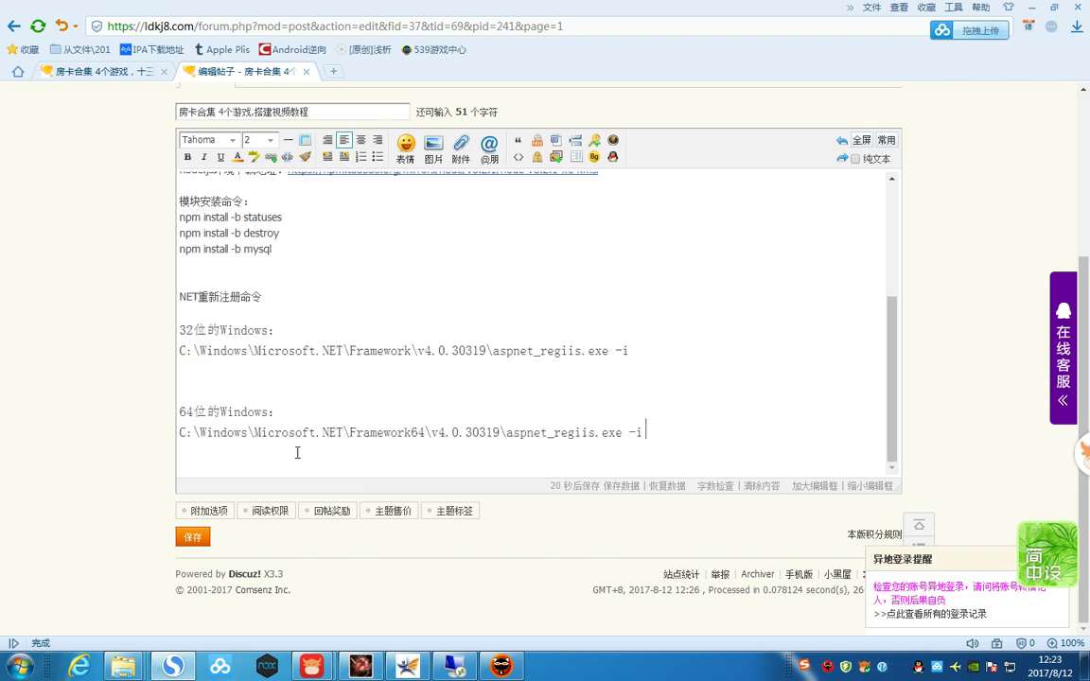
left_click(645, 354)
key("Delete")
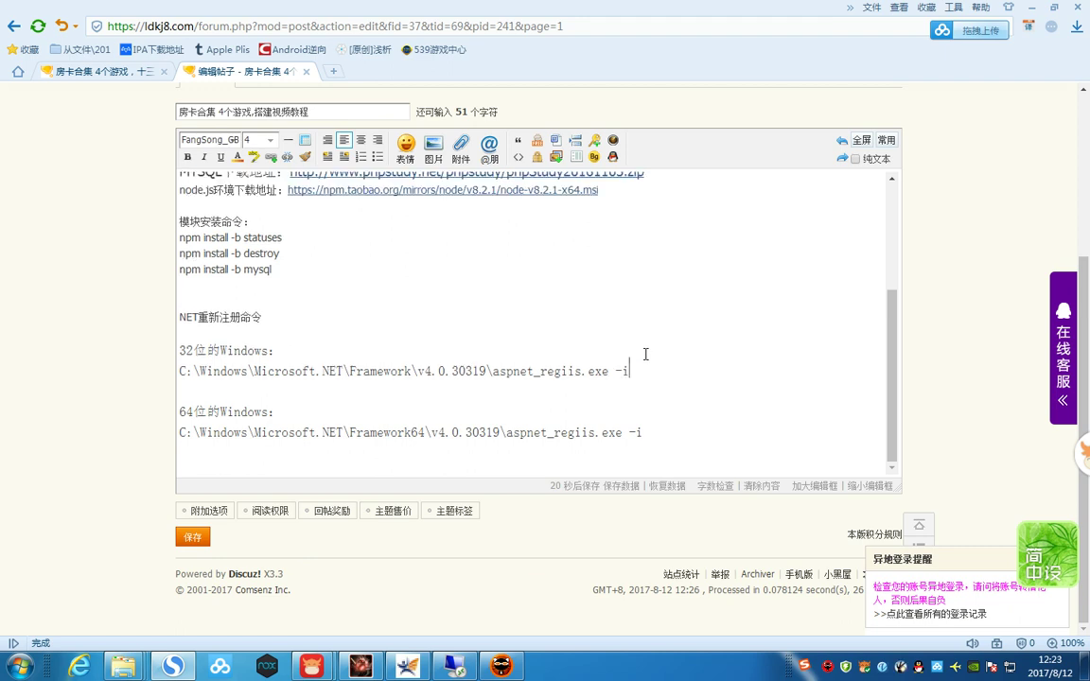
key("Delete")
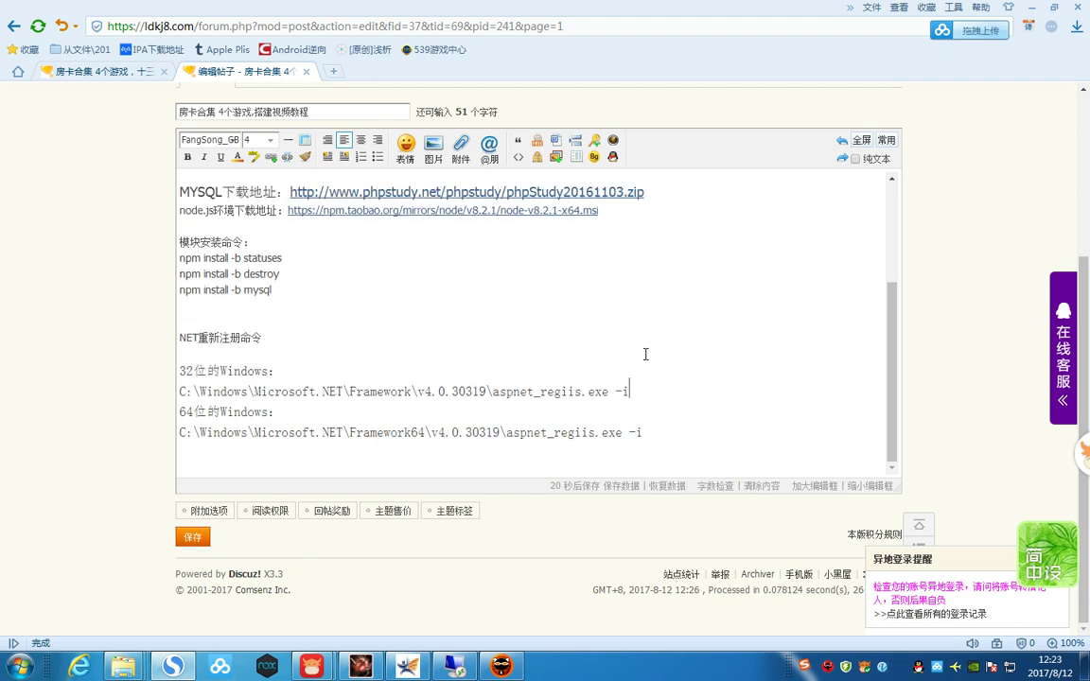
- Copy the 64-bit aspnet_regiis command line and save the post
left_click_drag(187, 371, 304, 378)
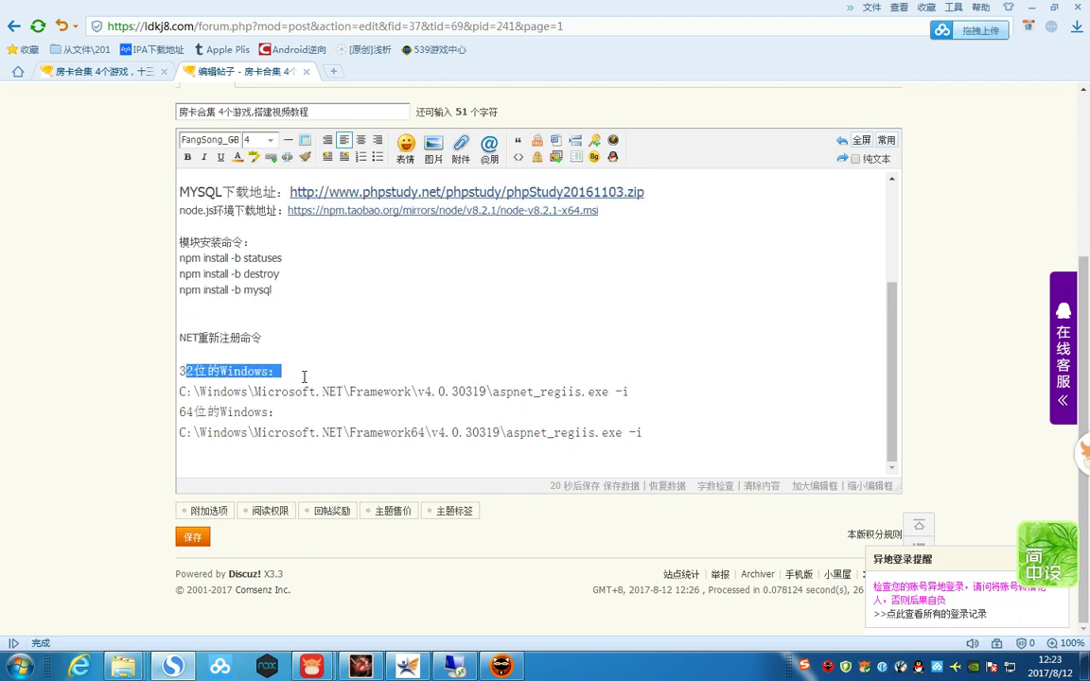
left_click_drag(630, 391, 117, 395)
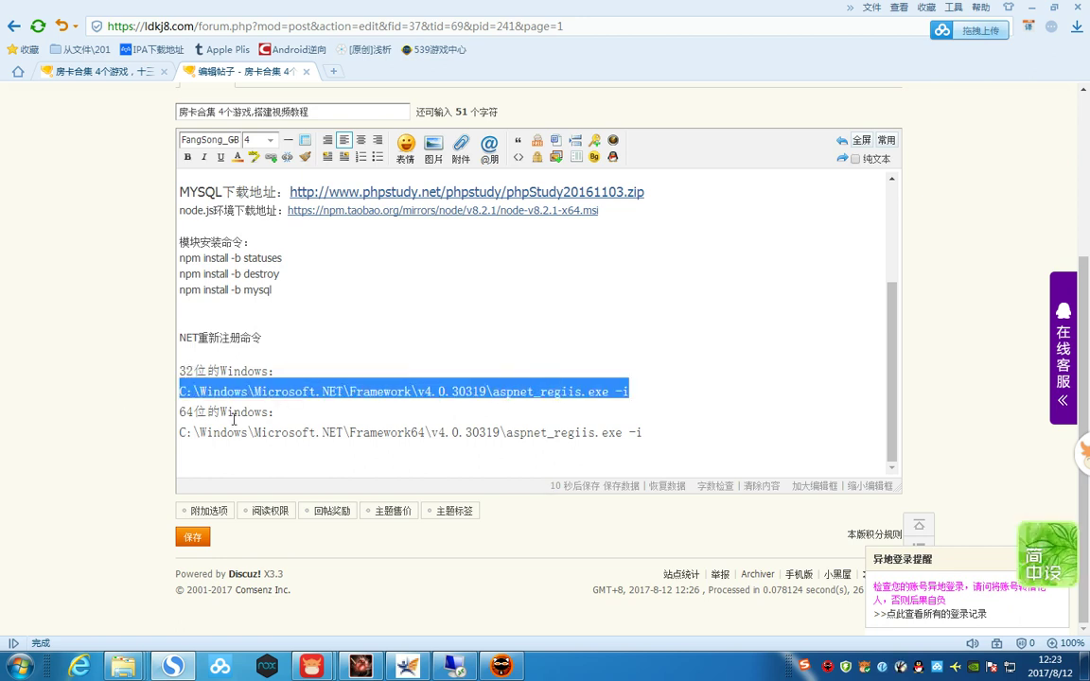
left_click_drag(180, 413, 290, 412)
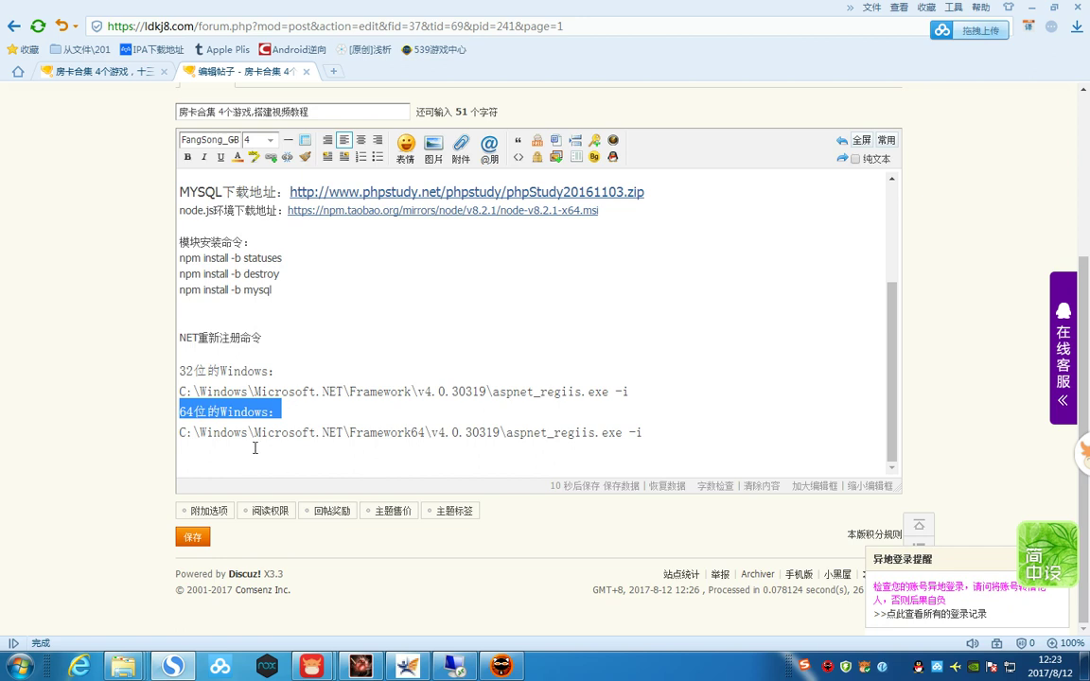
left_click_drag(642, 433, 205, 432)
left_click(639, 432)
right_click(205, 432)
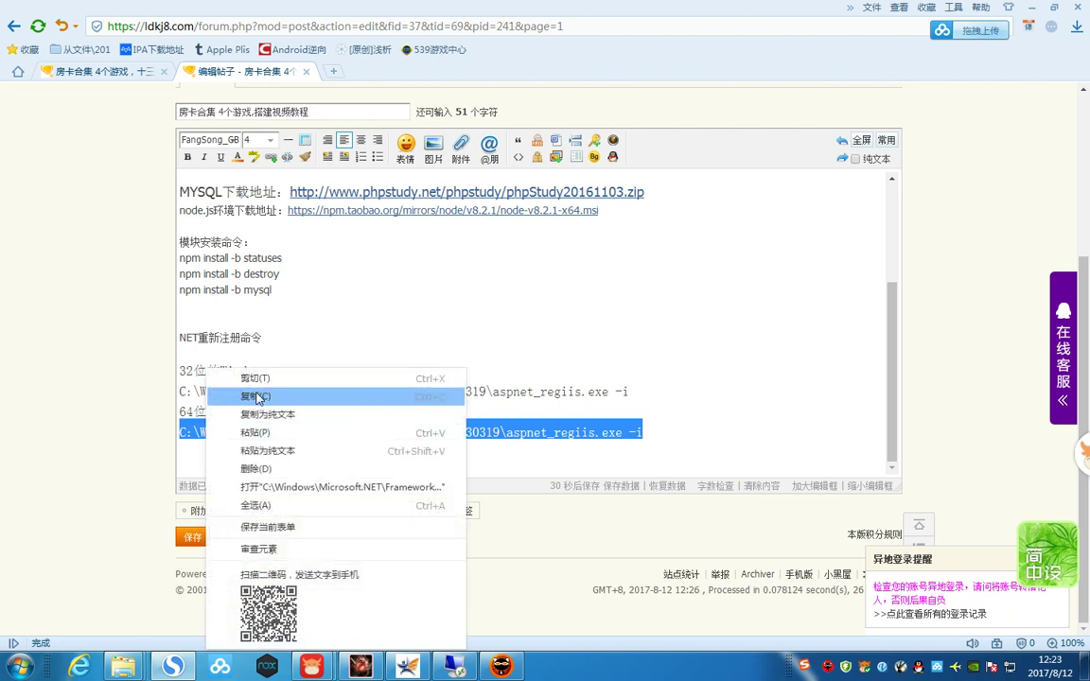
left_click(246, 395)
left_click(210, 540)
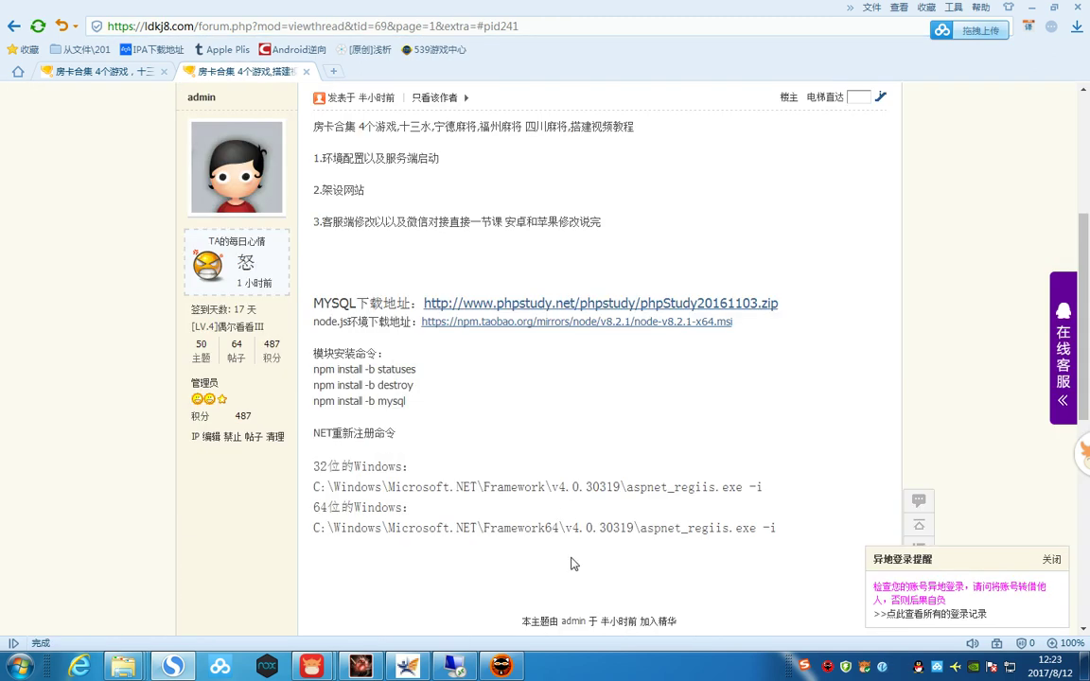
- Run the pasted Framework64 aspnet_regiis -i command on the server, then close IE's tabs
left_click(455, 669)
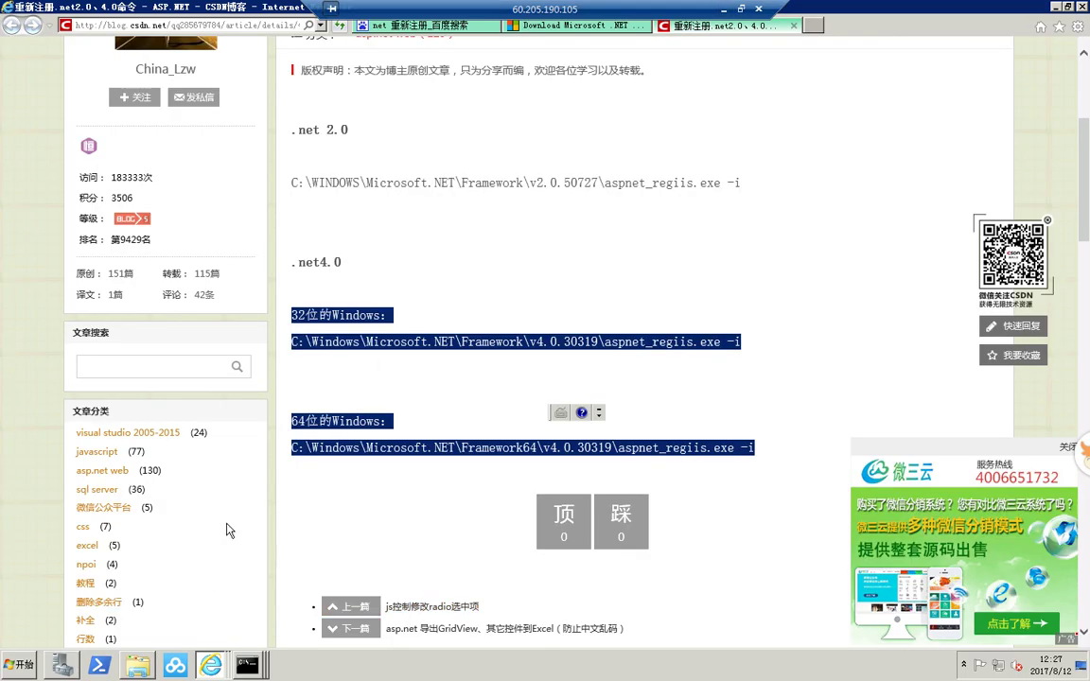
left_click(19, 664)
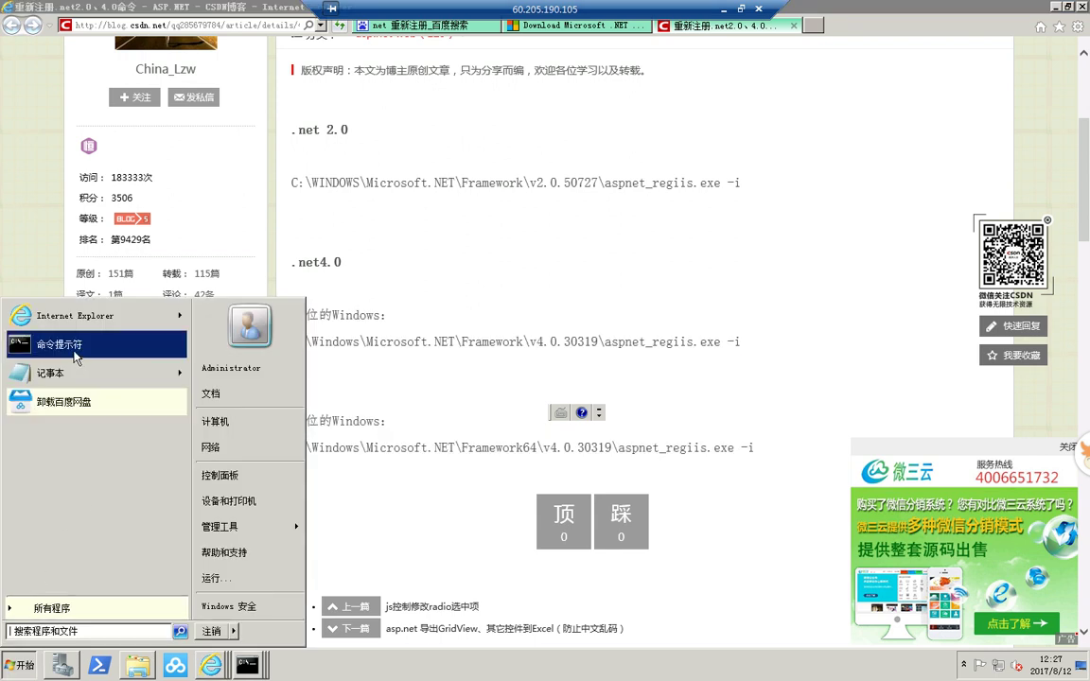
left_click(92, 342)
right_click(295, 308)
key("Return")
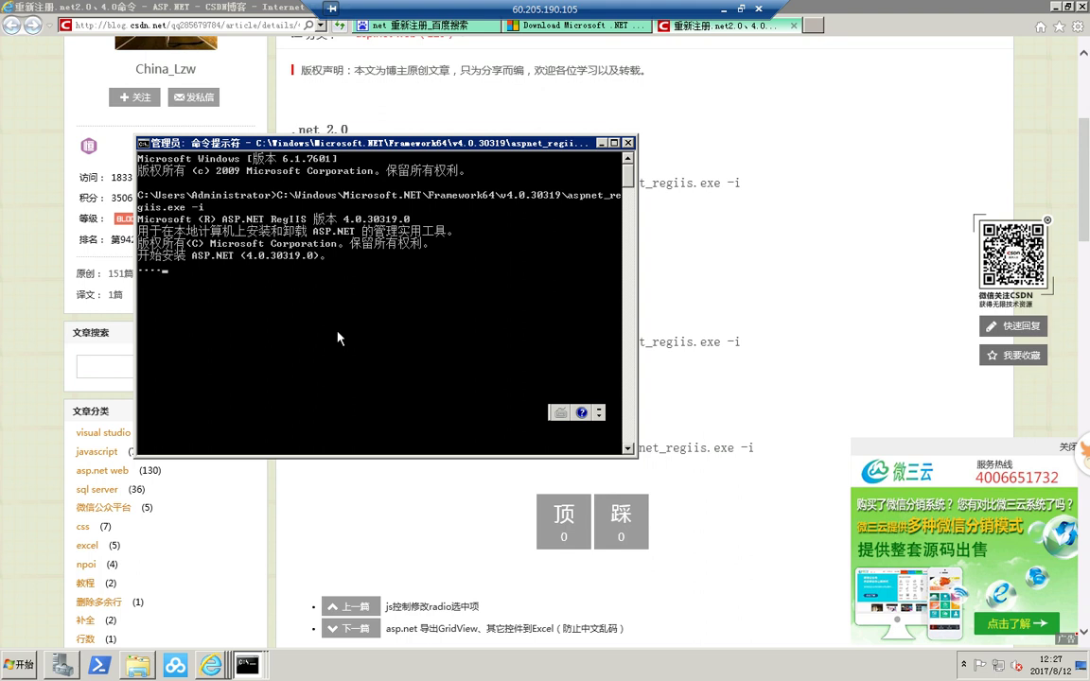
left_click(1082, 6)
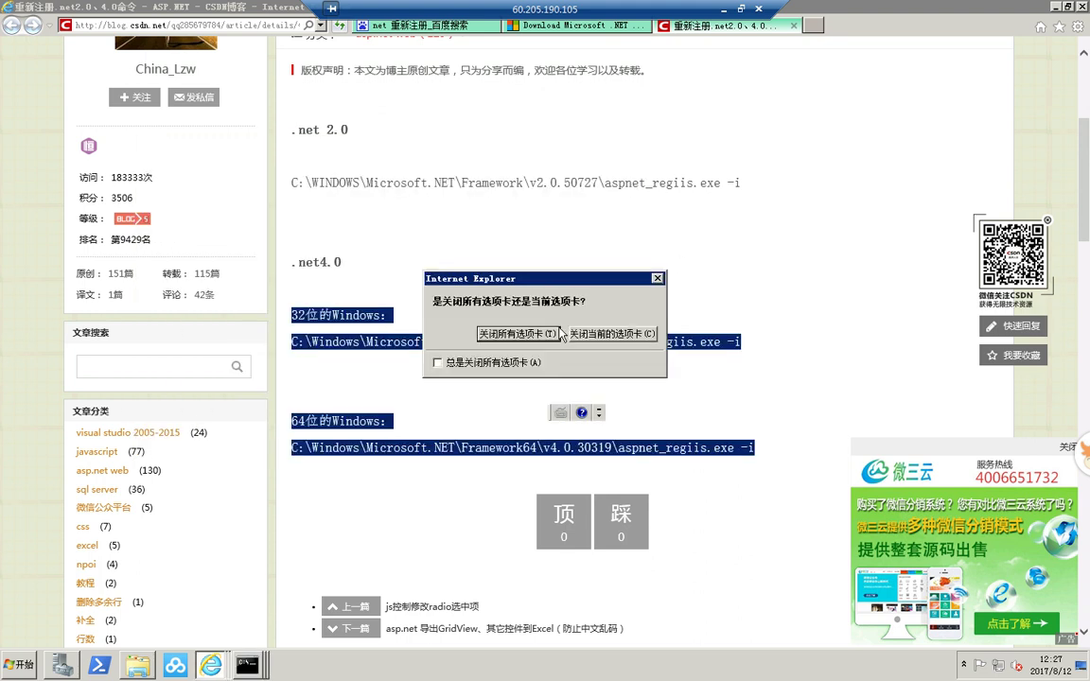
left_click(526, 334)
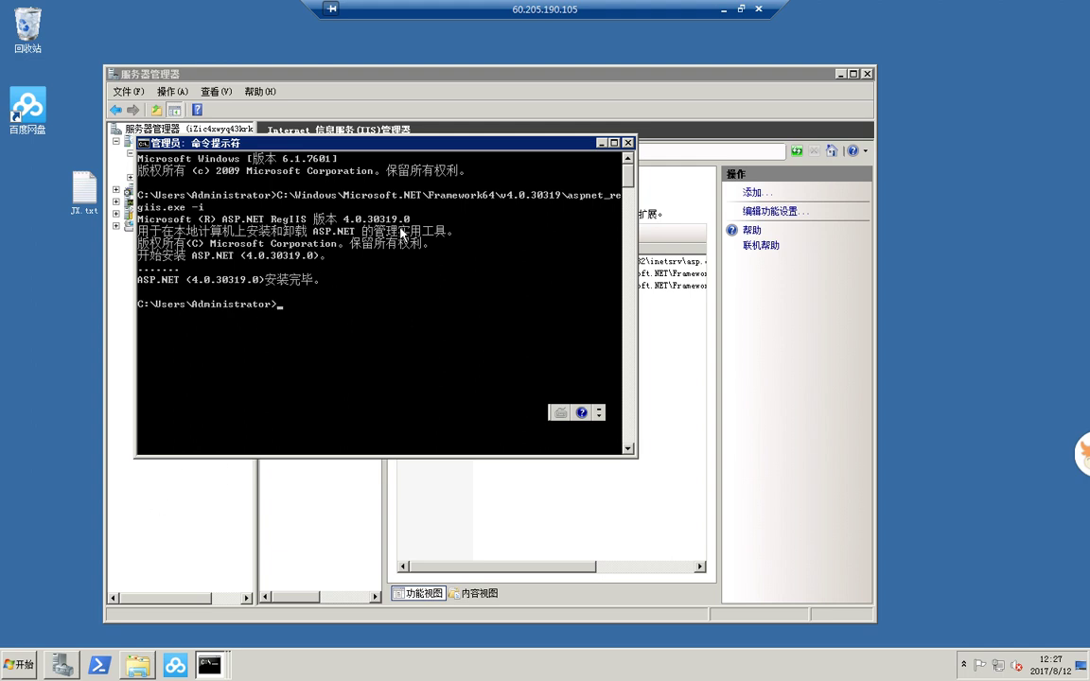
left_click(15, 670)
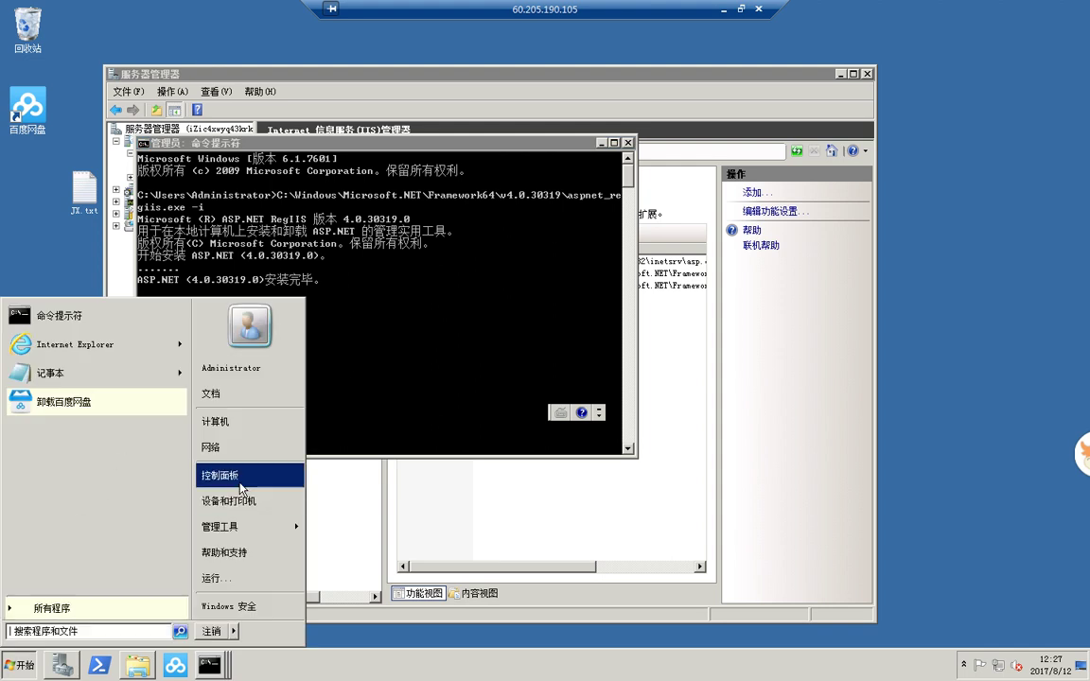
left_click(241, 489)
left_click(355, 355)
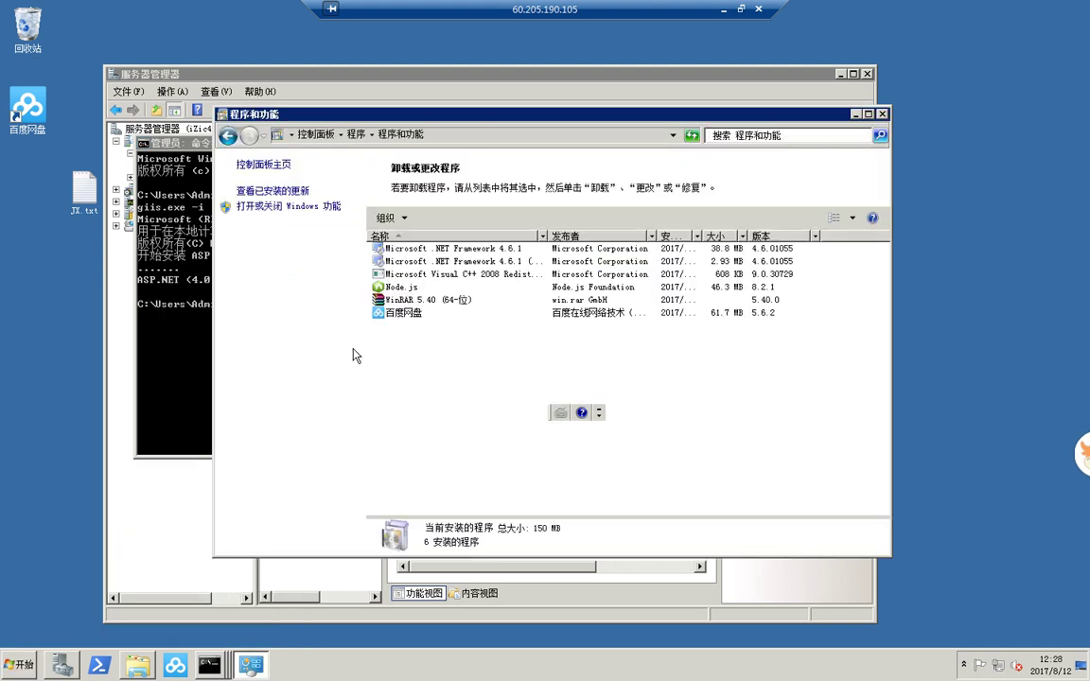
left_click(452, 248)
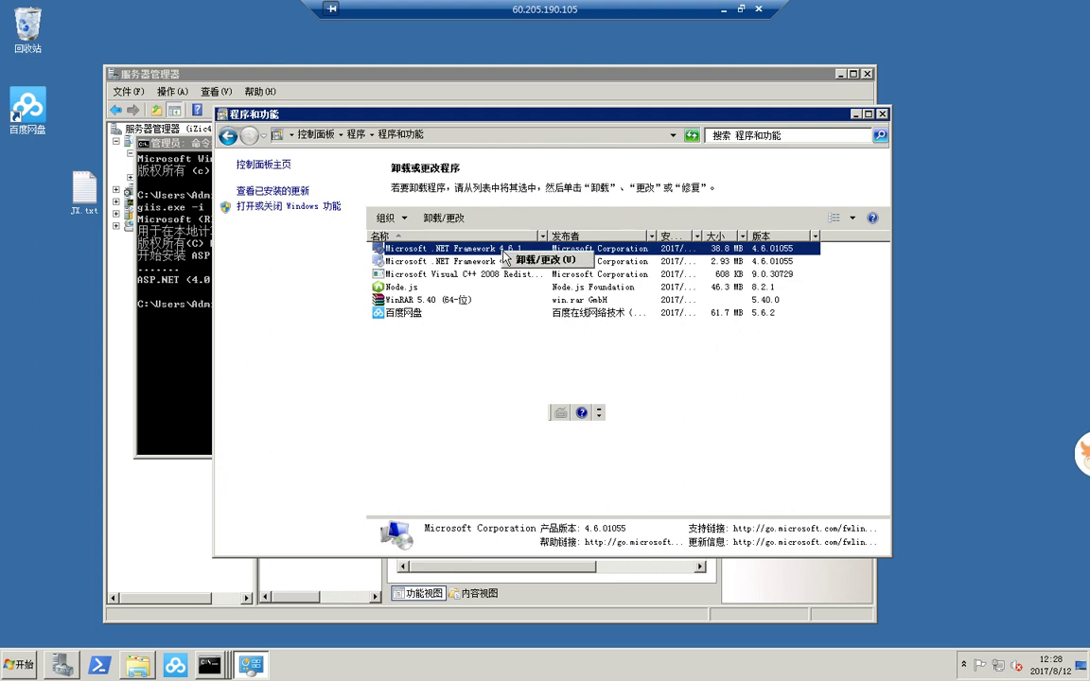
double_click(487, 249)
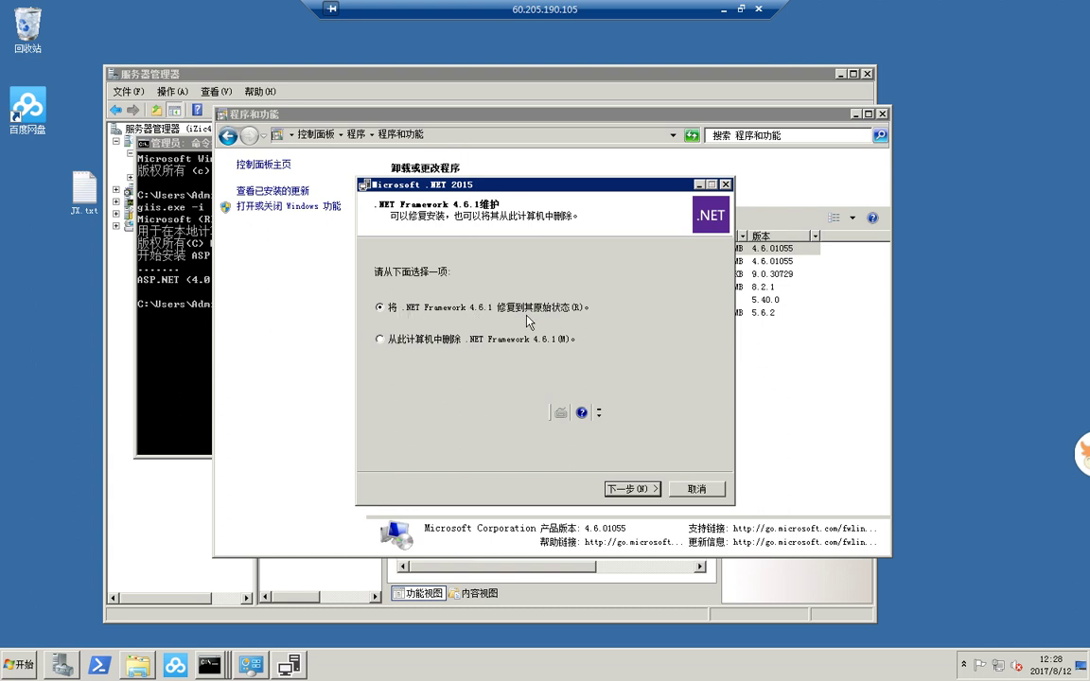
left_click(697, 489)
left_click(526, 369)
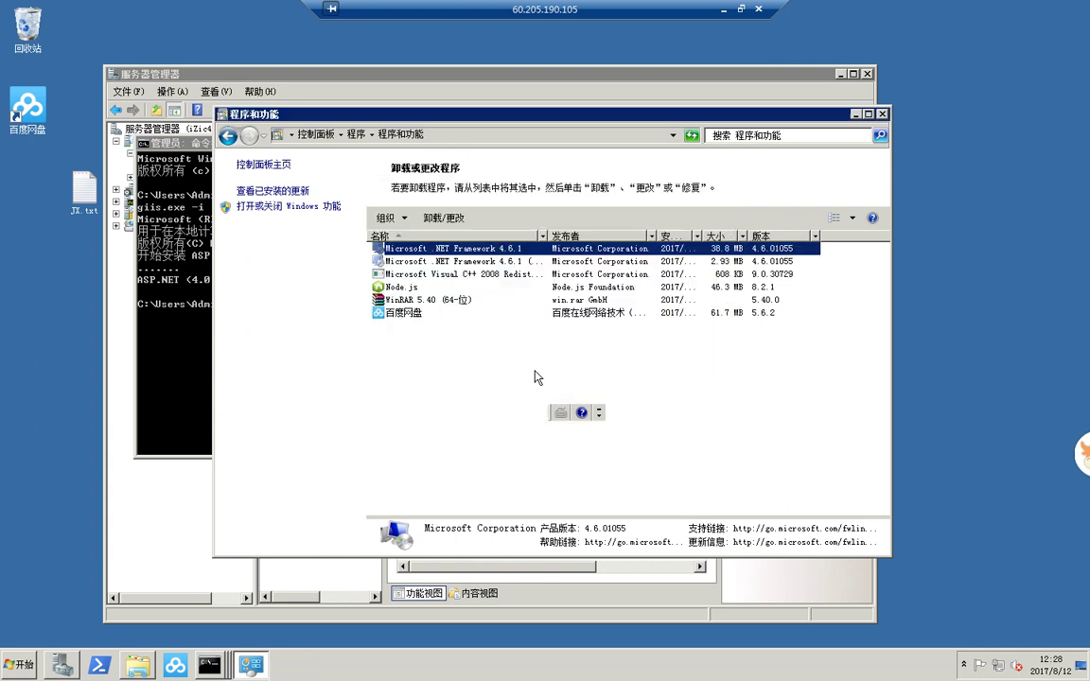
left_click(883, 114)
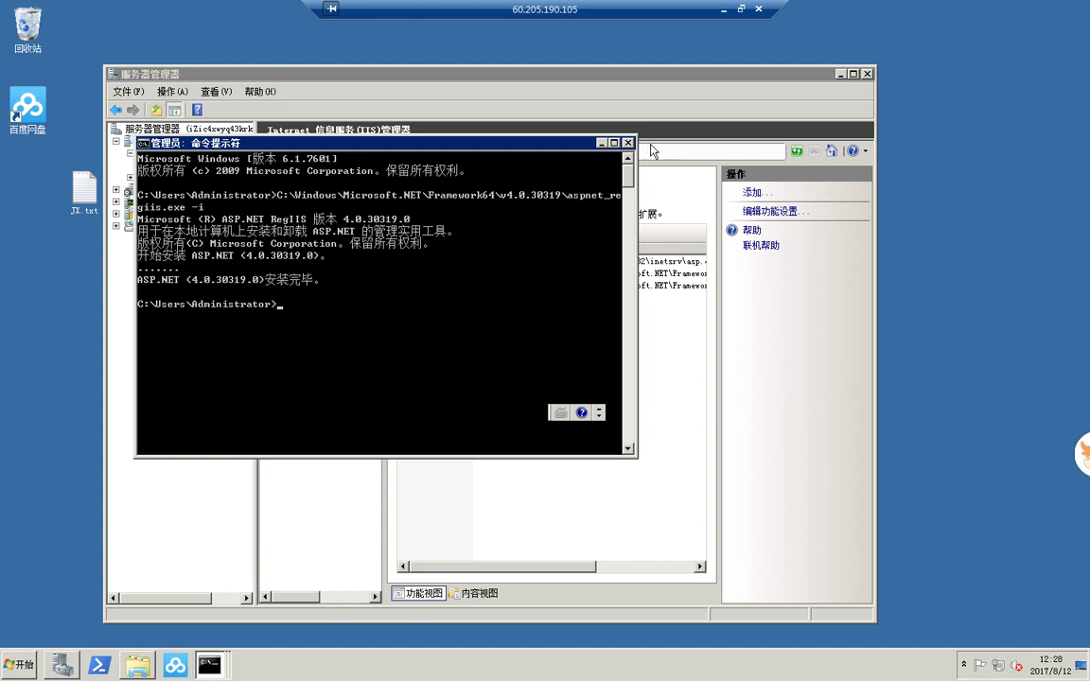
- Open ISAPI and CGI Restrictions from the server's home page in IIS Manager
left_click(600, 143)
left_click(137, 665)
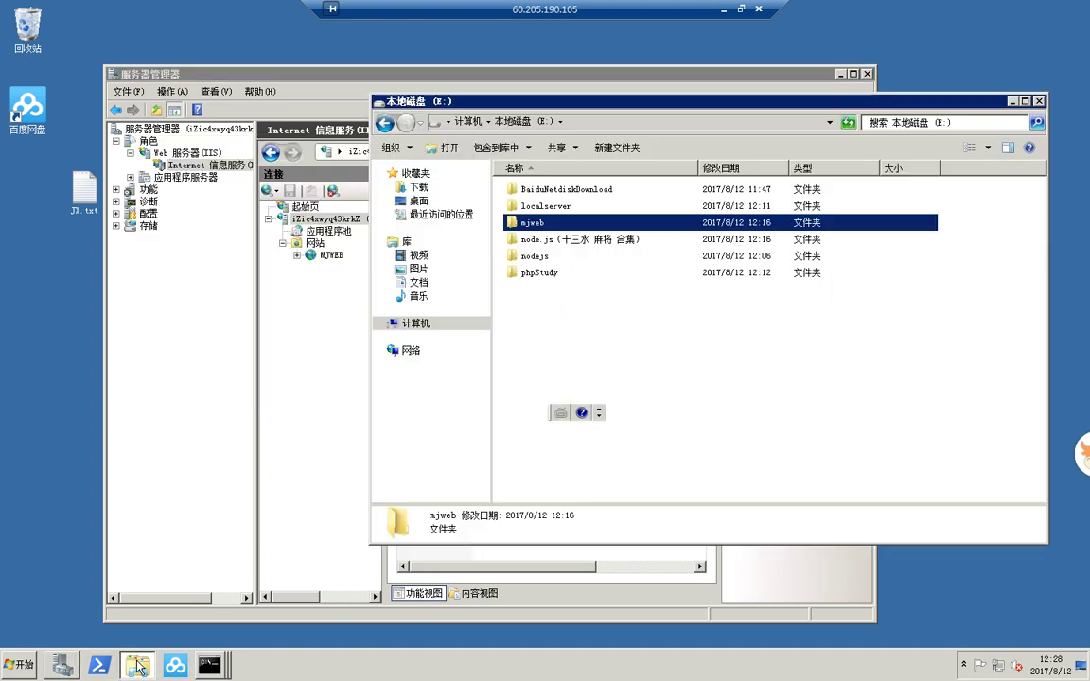
left_click(313, 485)
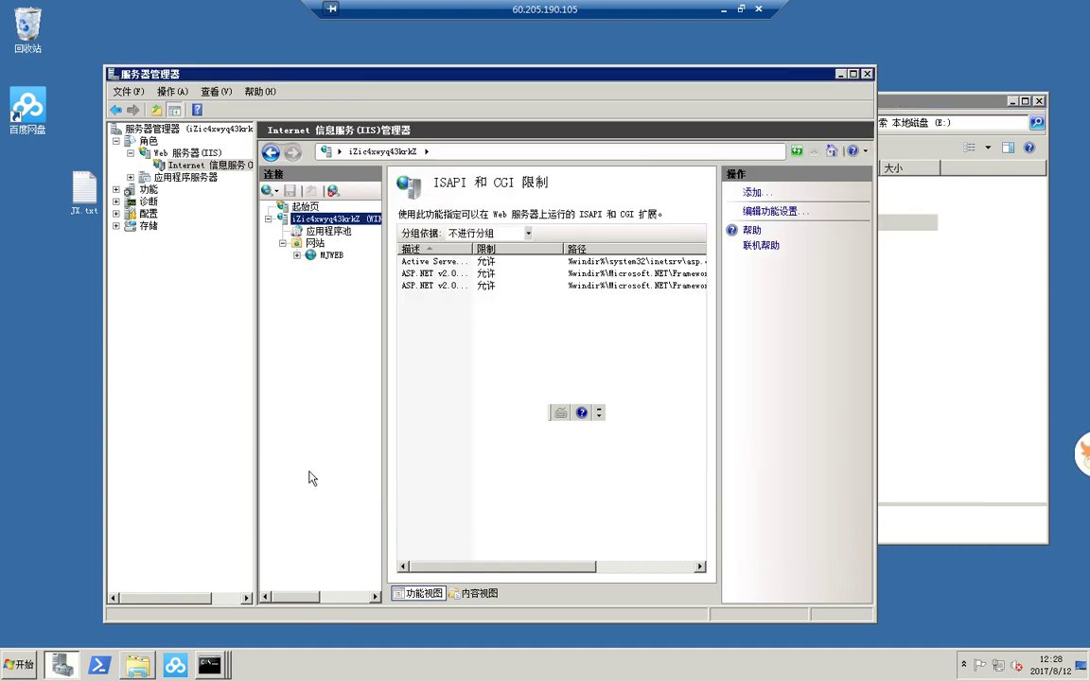
left_click(331, 218)
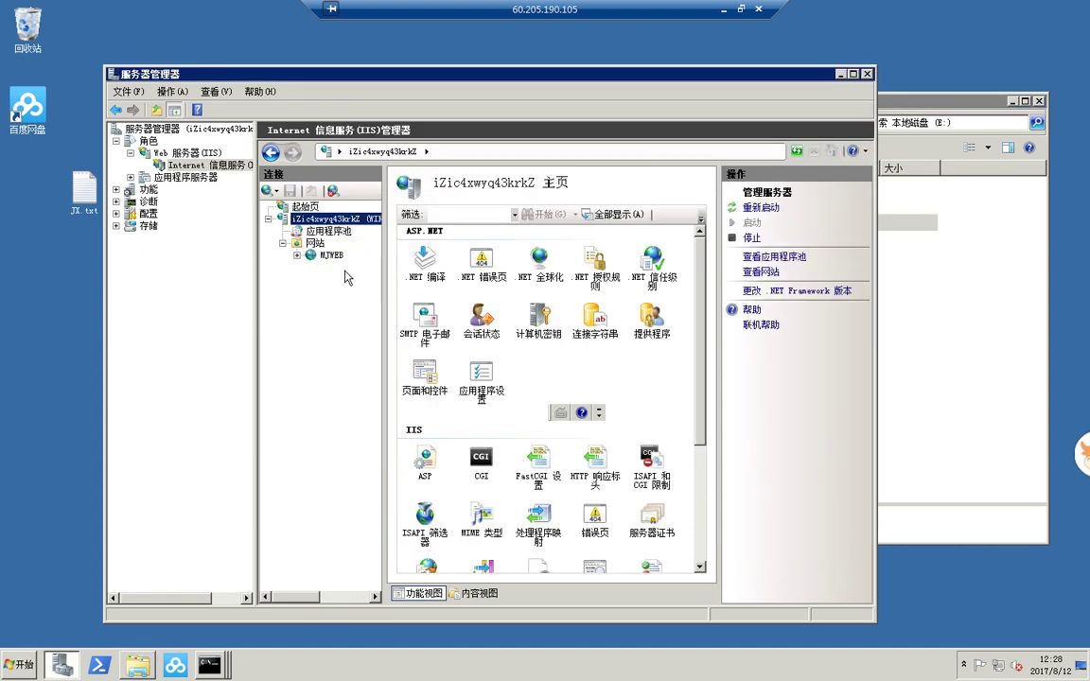
double_click(652, 464)
- Set both ASP.NET v4.0 entries to allowed
right_click(470, 301)
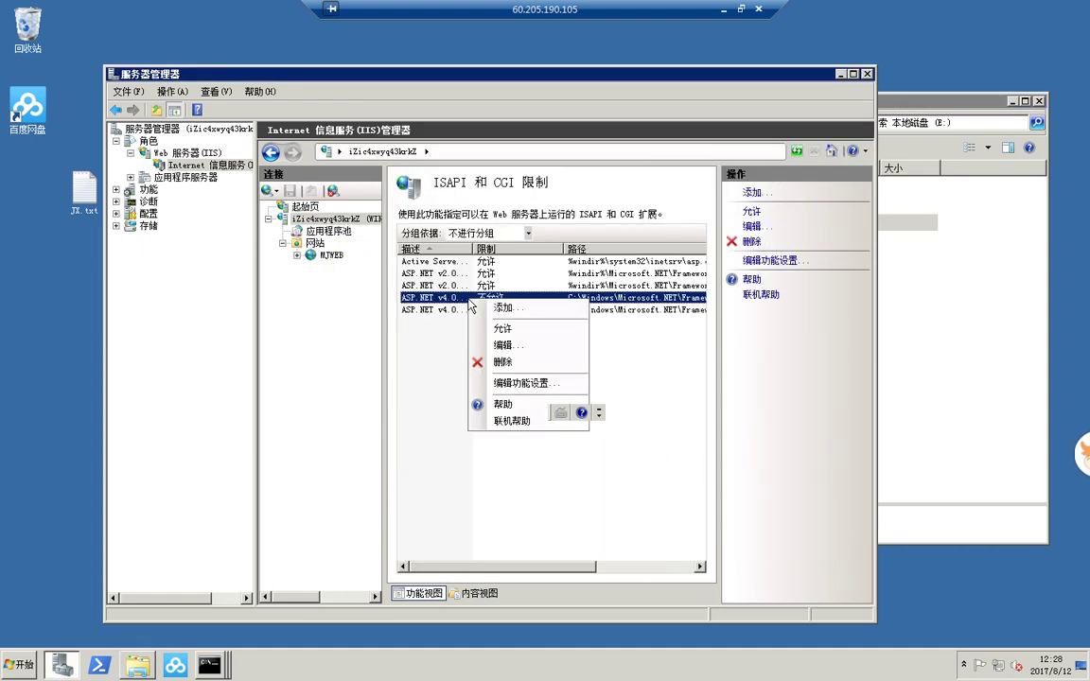
left_click(501, 329)
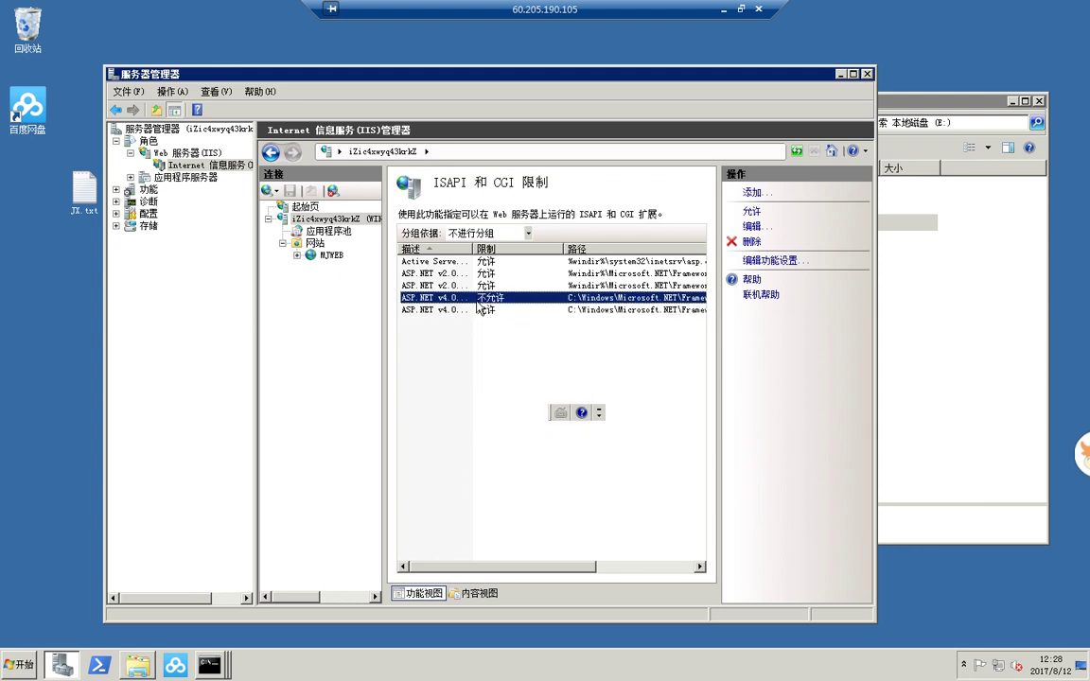
right_click(434, 297)
left_click(474, 331)
- Reopen ISAPI and CGI Restrictions to verify, then open the MJWEB site's home page
left_click(305, 206)
left_click(336, 219)
left_click(651, 466)
double_click(646, 479)
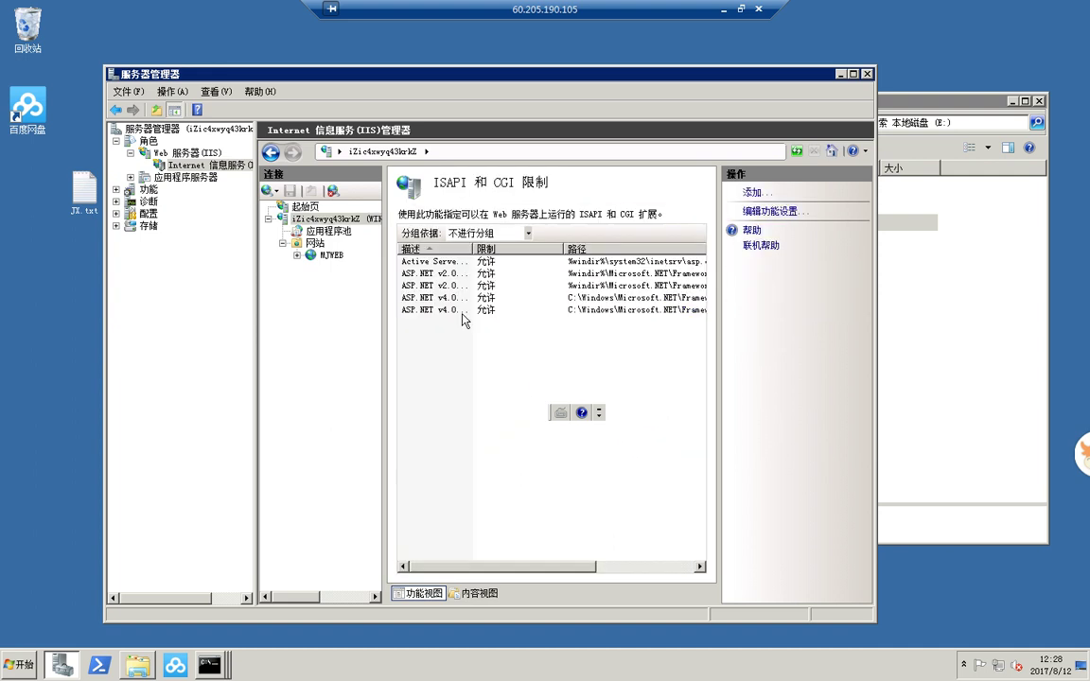
left_click(331, 255)
- Set Enable 32-bit Applications to True in the ASP.NET v4.0 Classic pool's advanced settings
left_click(327, 231)
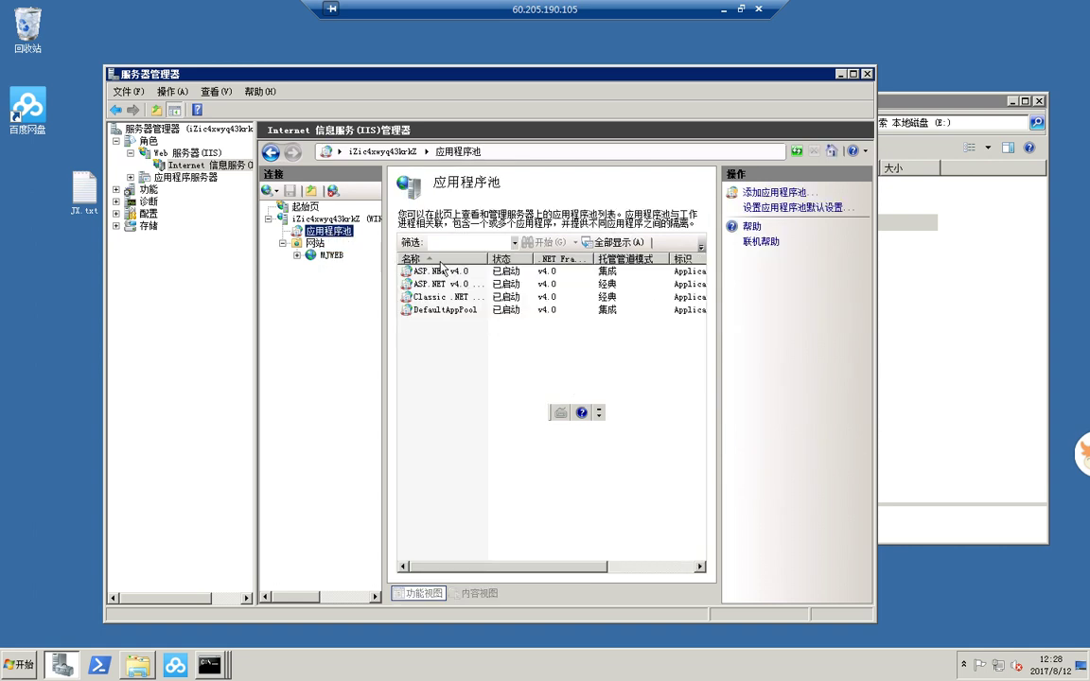
left_click_drag(489, 258, 509, 258)
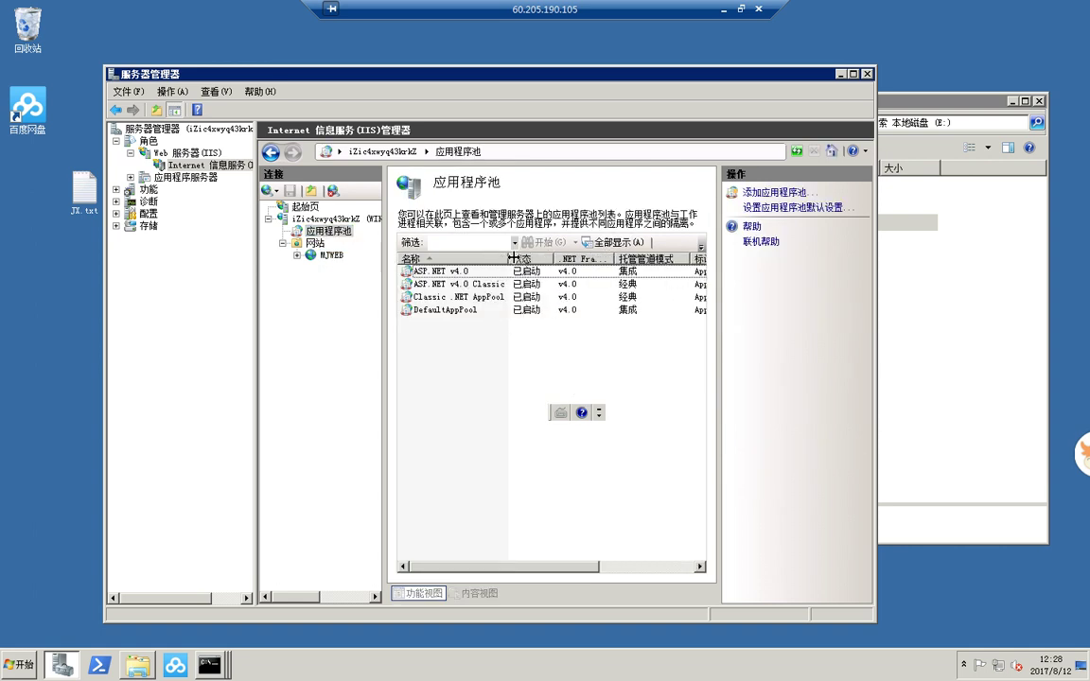
left_click(487, 285)
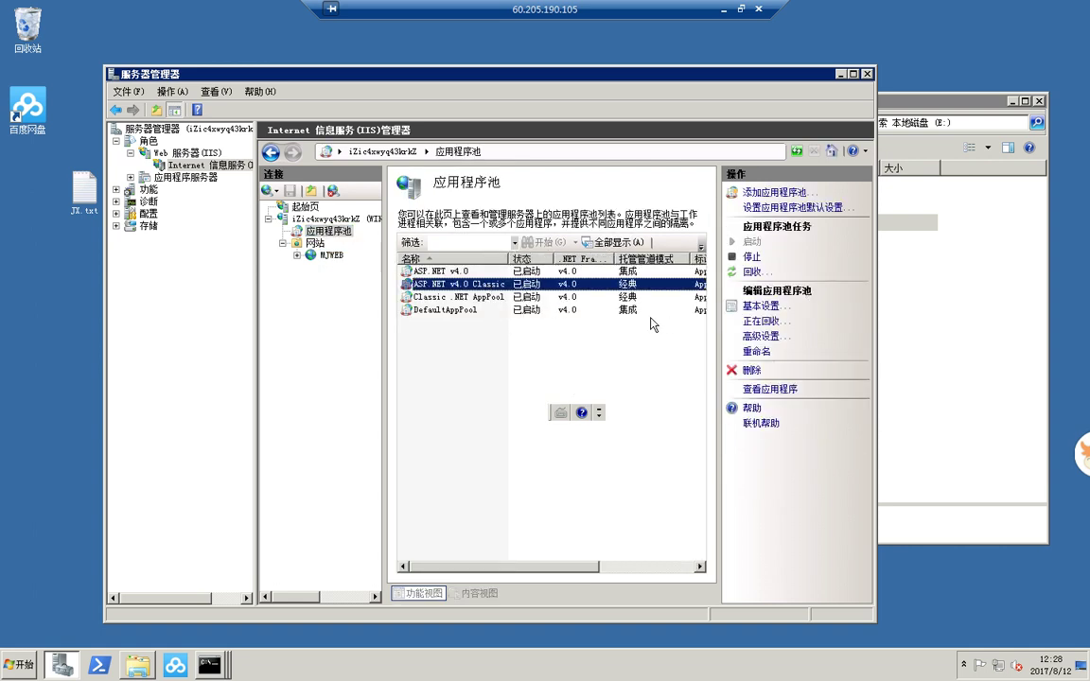
left_click(764, 337)
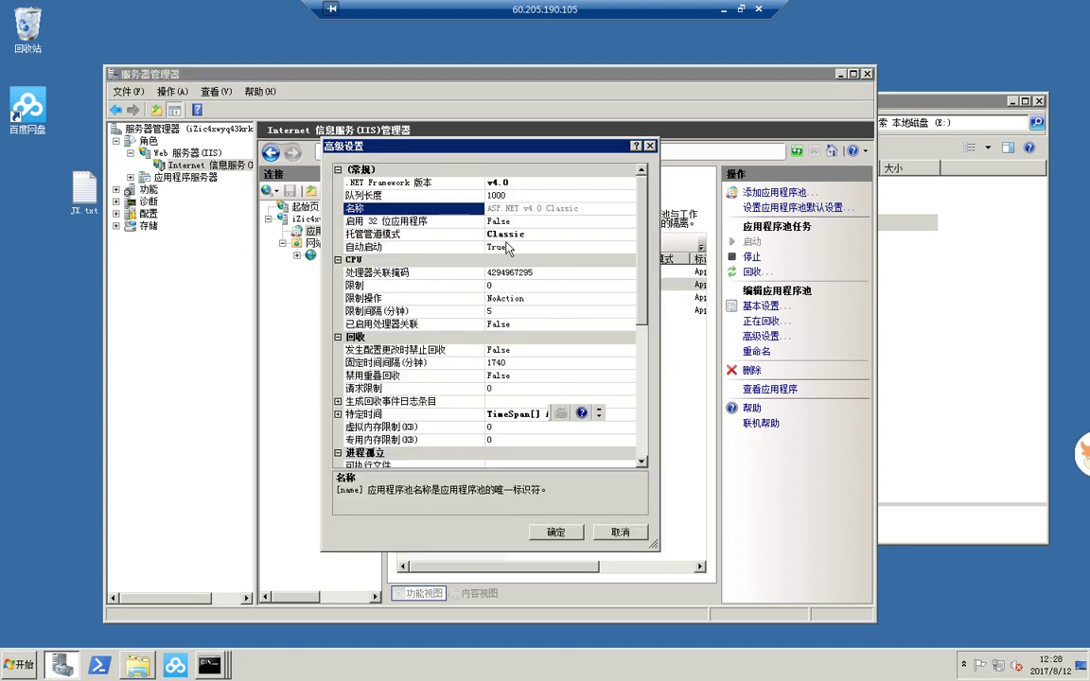
left_click(500, 221)
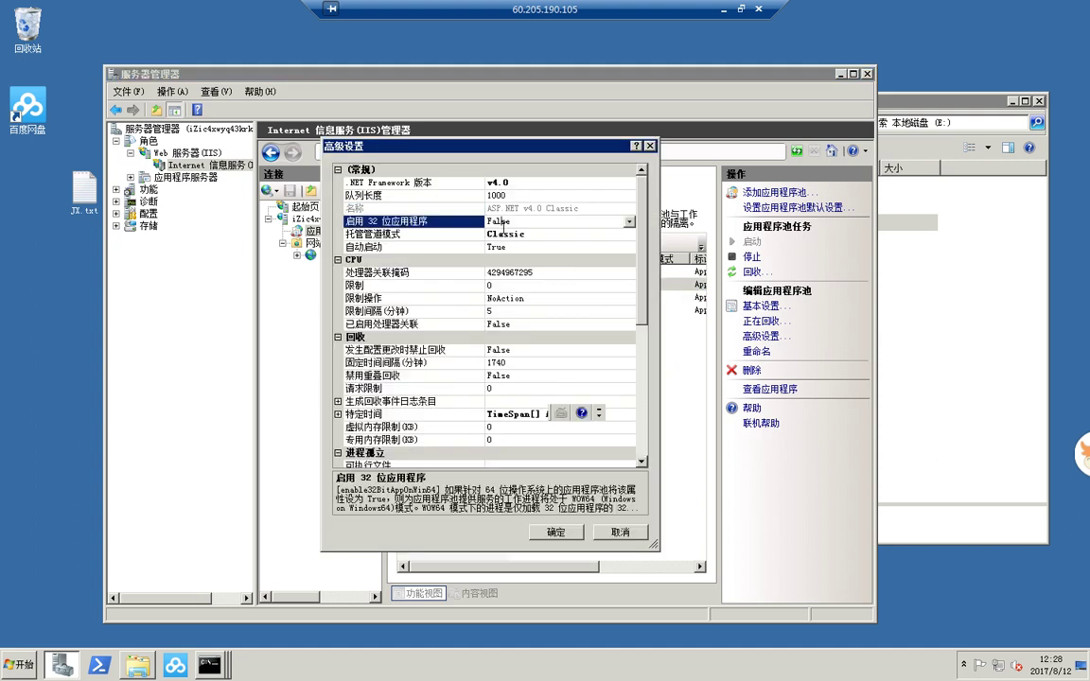
left_click(628, 222)
left_click(511, 234)
left_click(557, 533)
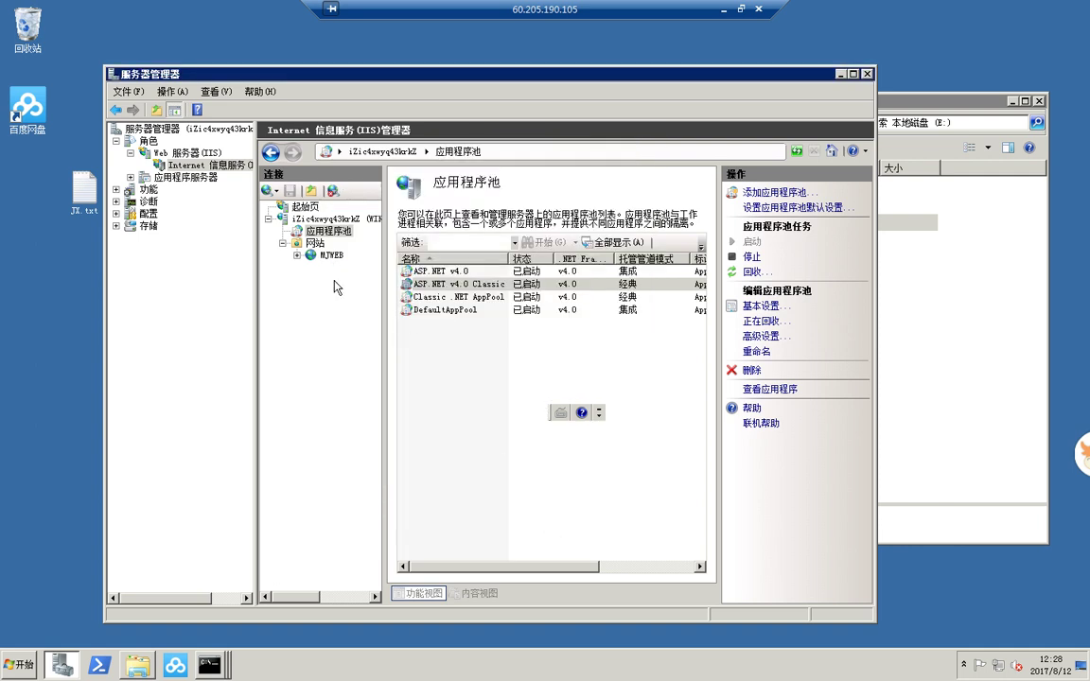
- Assign the ASP.NET v4.0 Classic application pool to the MJWEB site
left_click(327, 255)
left_click(769, 414)
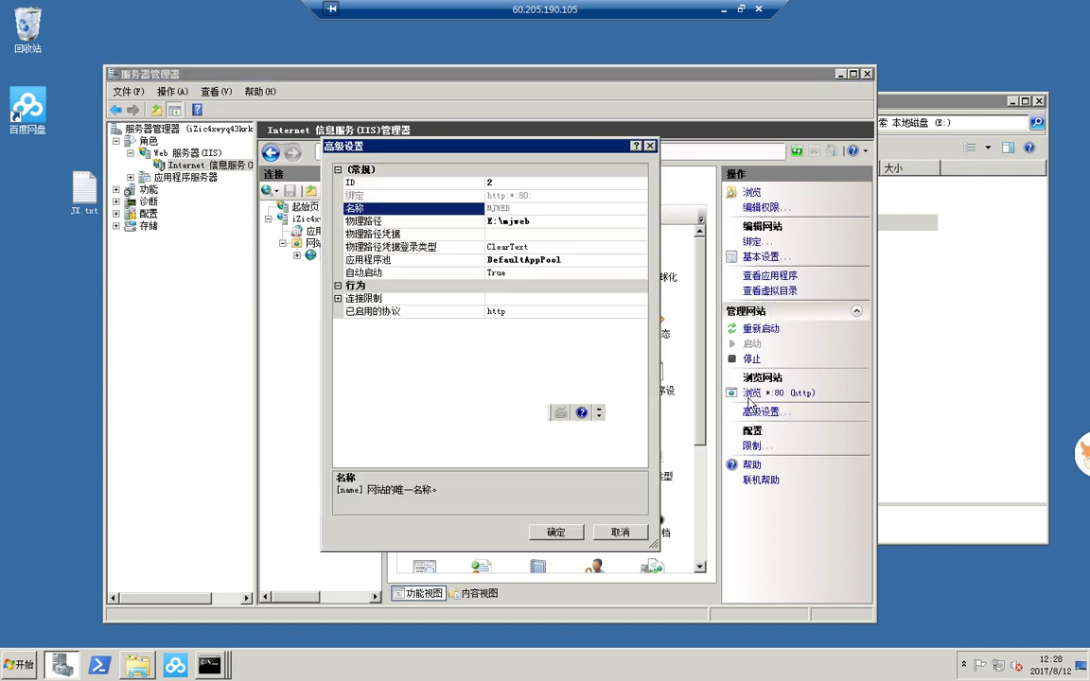
left_click(542, 260)
left_click(642, 263)
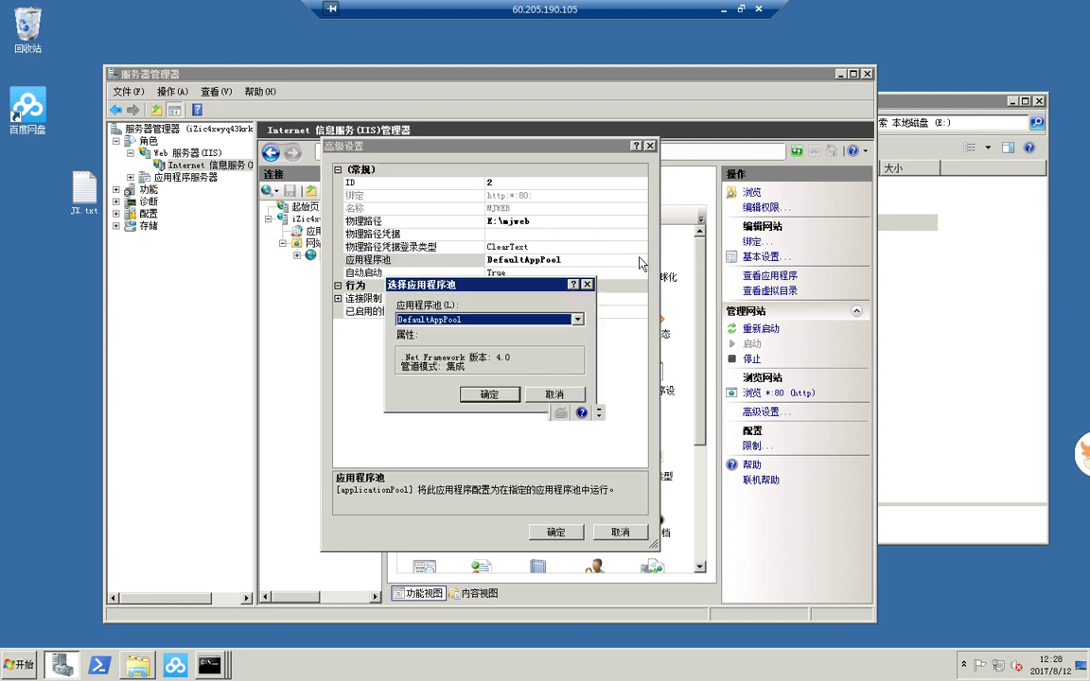
left_click(469, 320)
left_click(468, 360)
left_click(488, 395)
left_click(557, 532)
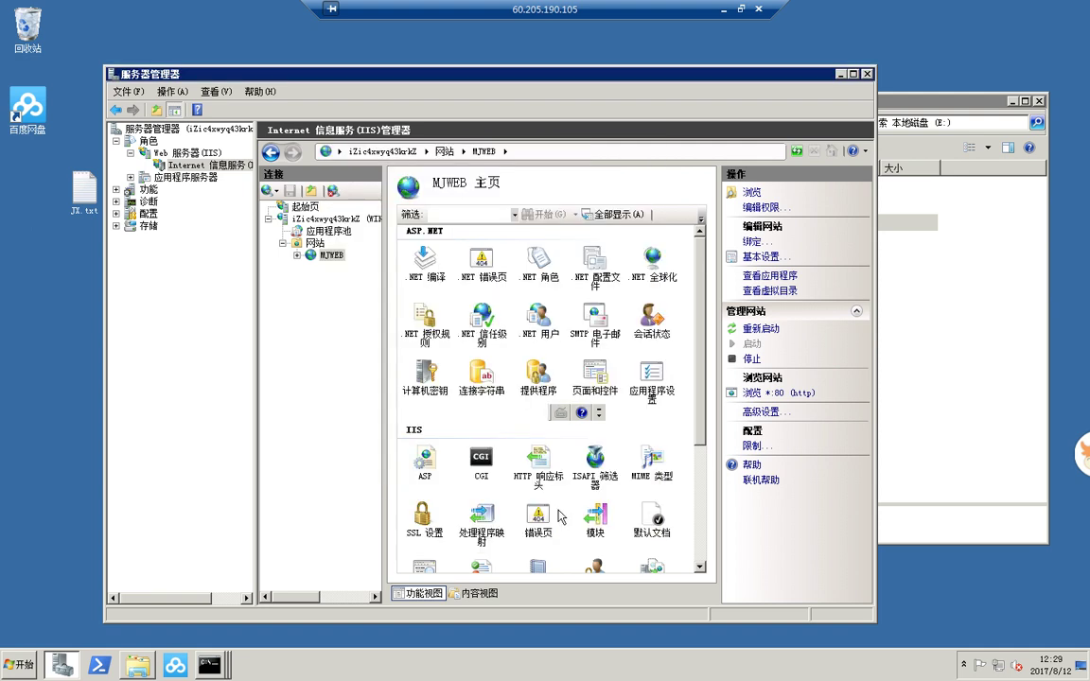
- Browse the MJWEB site to open its E:\mjweb folder
right_click(334, 259)
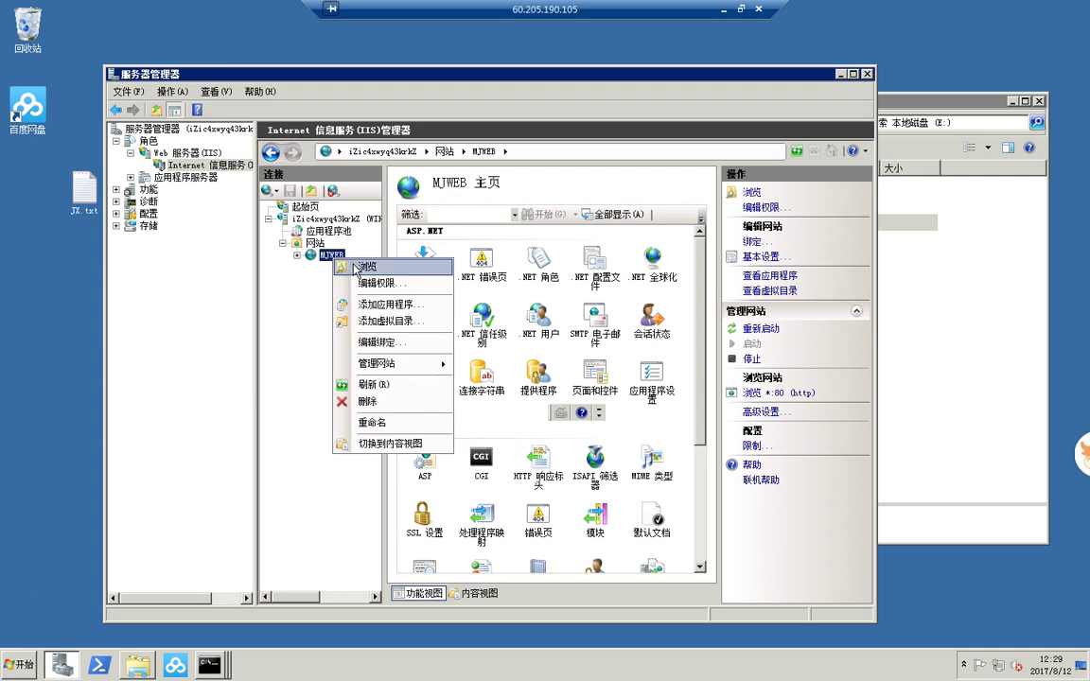
left_click(367, 266)
scroll(705, 428, "down", 5)
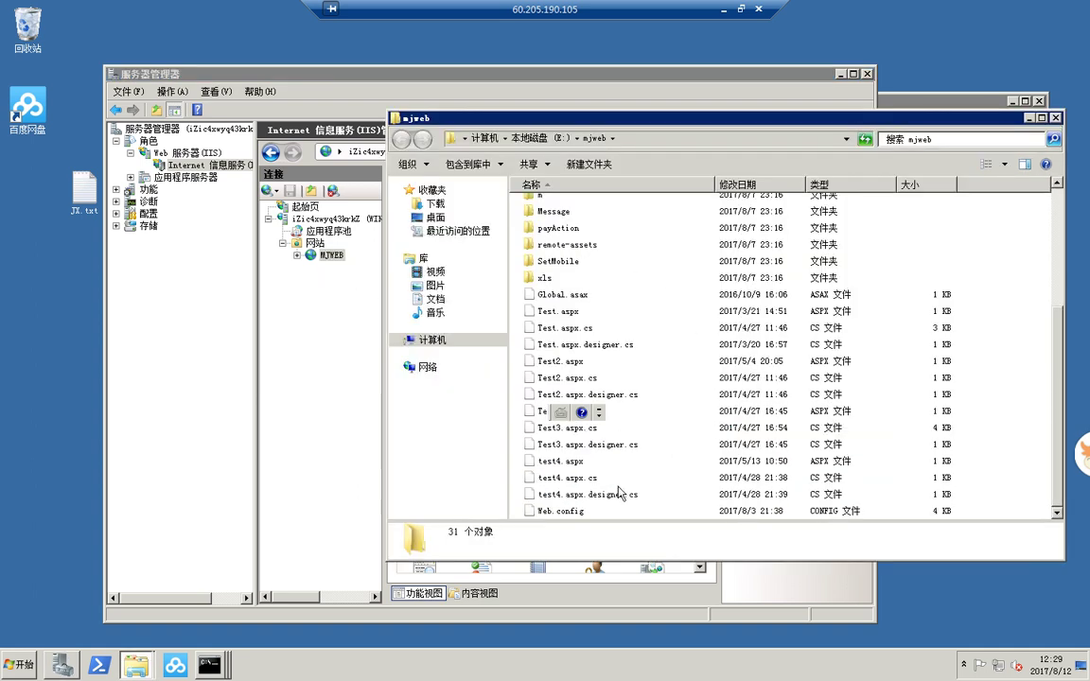
- Launch Internet Explorer and go to baidu.com
left_click(558, 511)
right_click(516, 511)
left_click(13, 665)
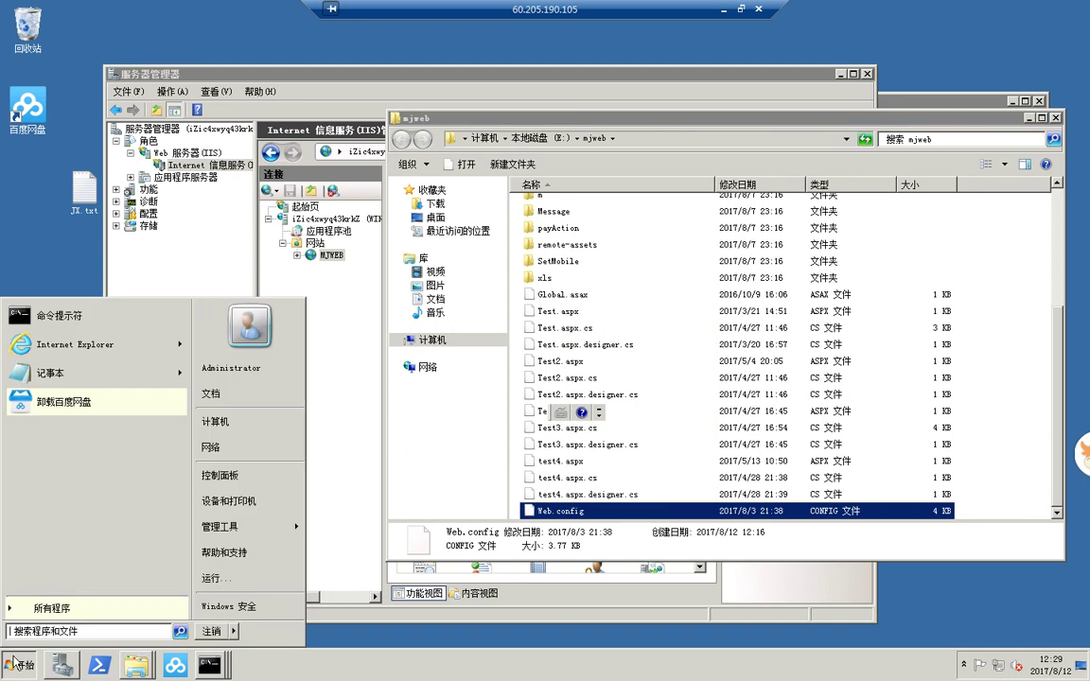
left_click(59, 343)
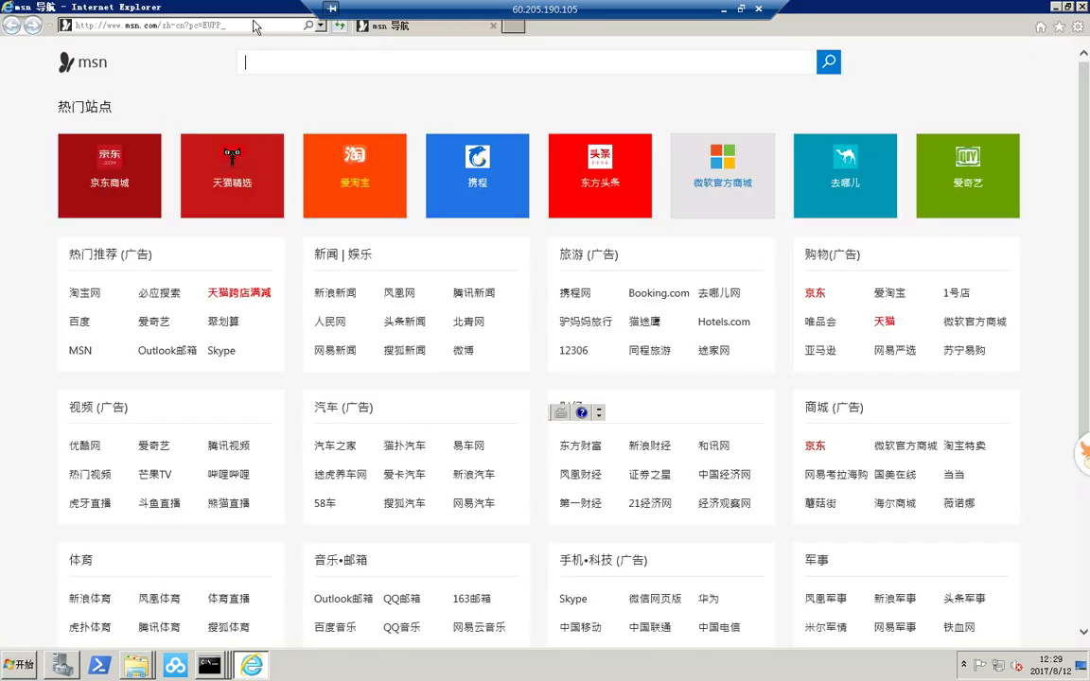
left_click(252, 24)
type("baidu.com/")
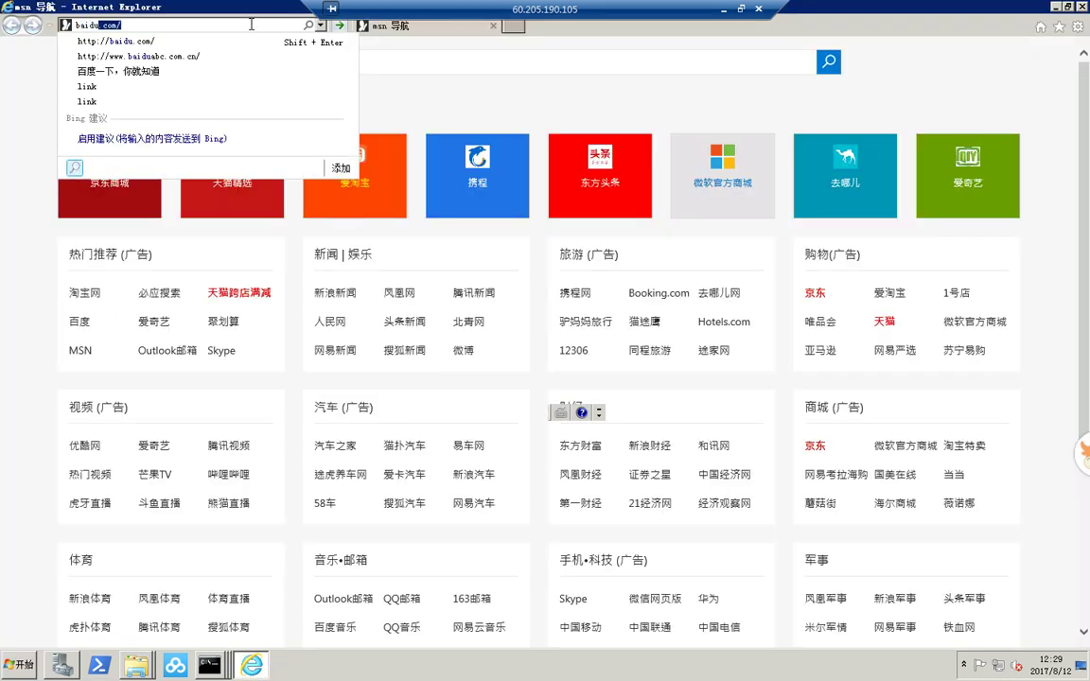
key("Return")
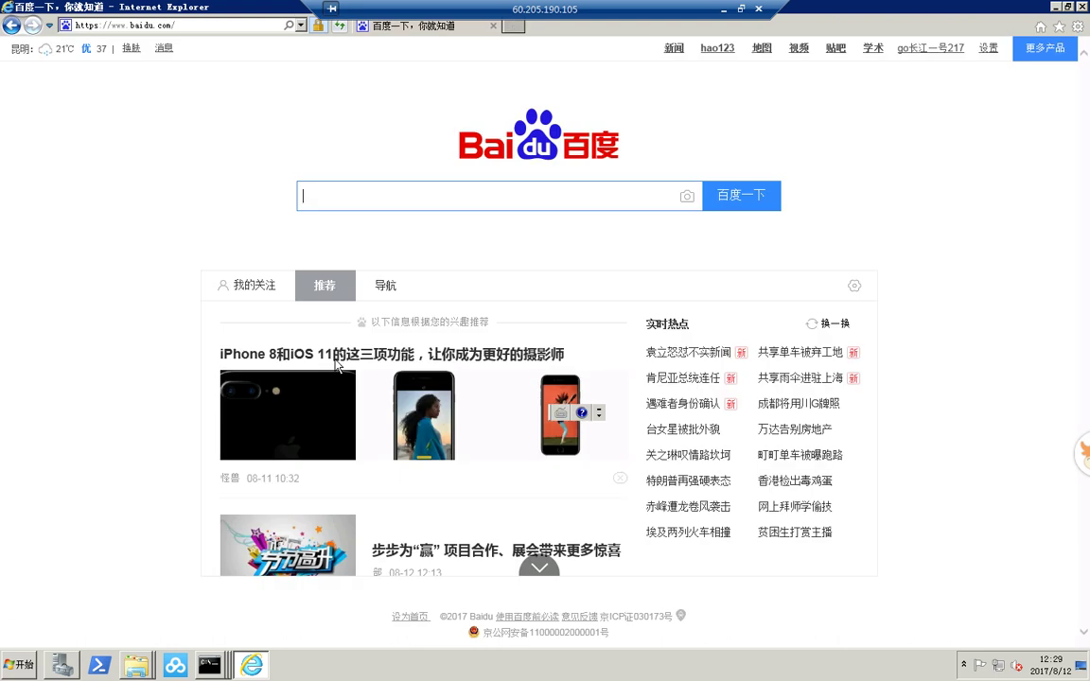
- Search for notepad++, download it with 普通下载, and run the installer
type("notepad++")
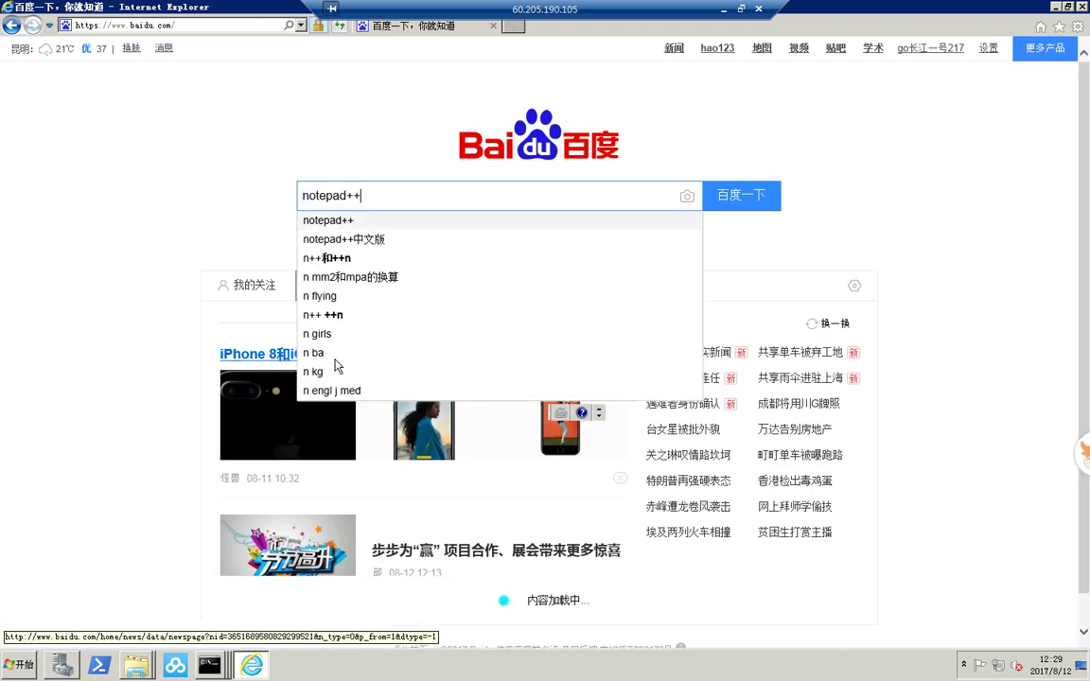
key("Return")
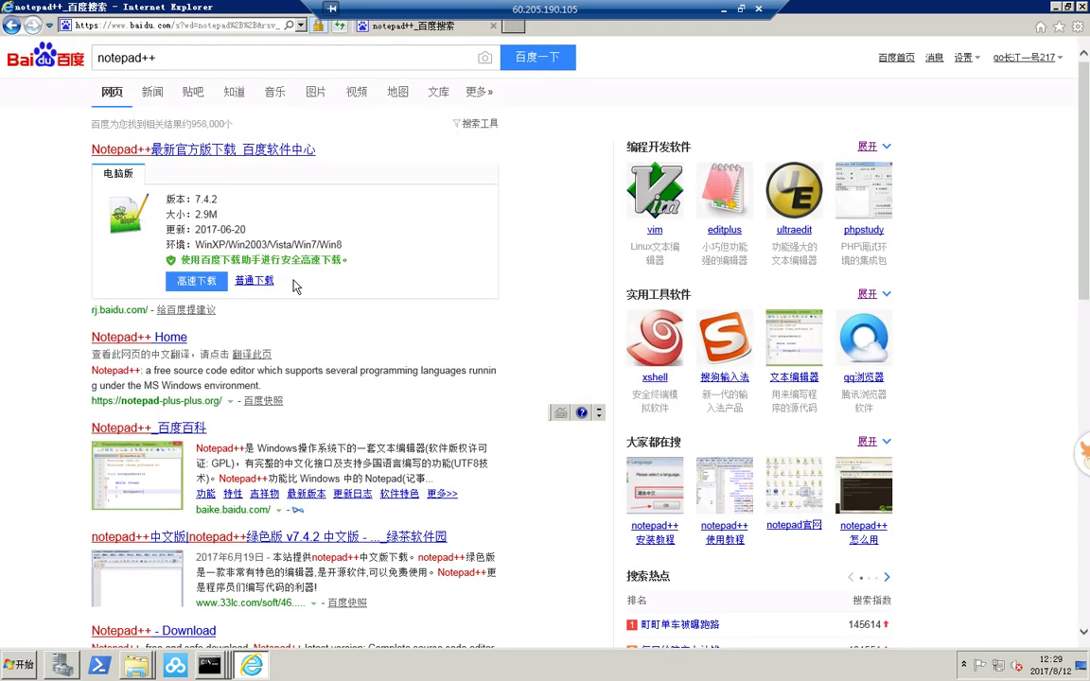
left_click(266, 283)
left_click(729, 632)
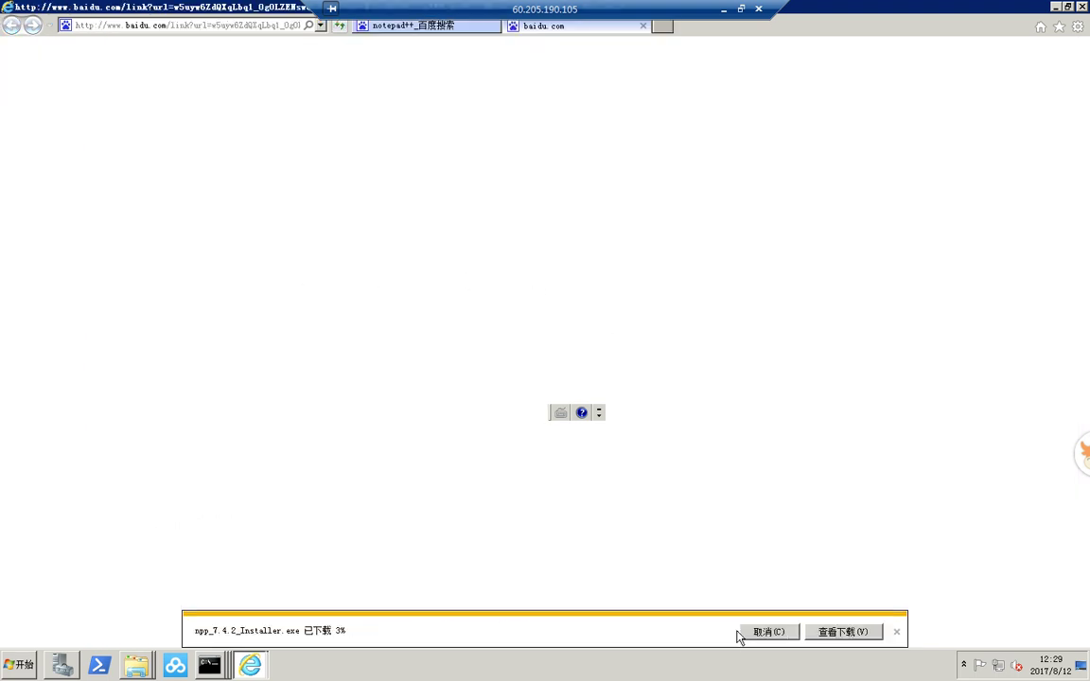
- Install Notepad++ 7.4.2 with default options, close Internet Explorer, and launch Notepad++
left_click(546, 363)
left_click(627, 441)
left_click(630, 441)
left_click(630, 441)
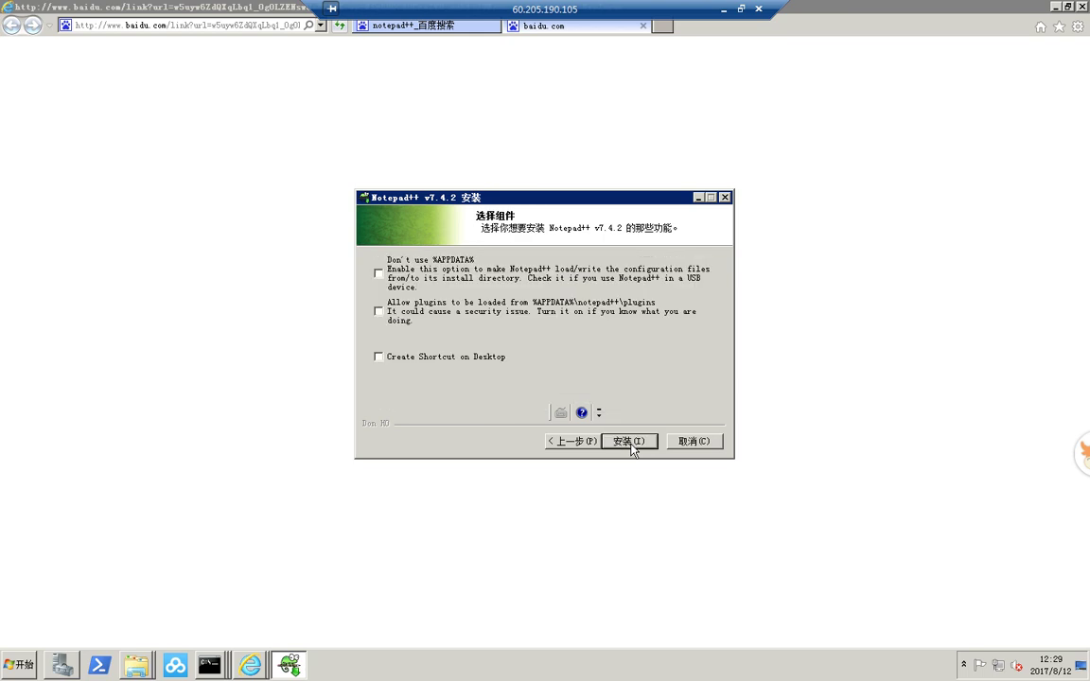
left_click(630, 441)
left_click(1082, 7)
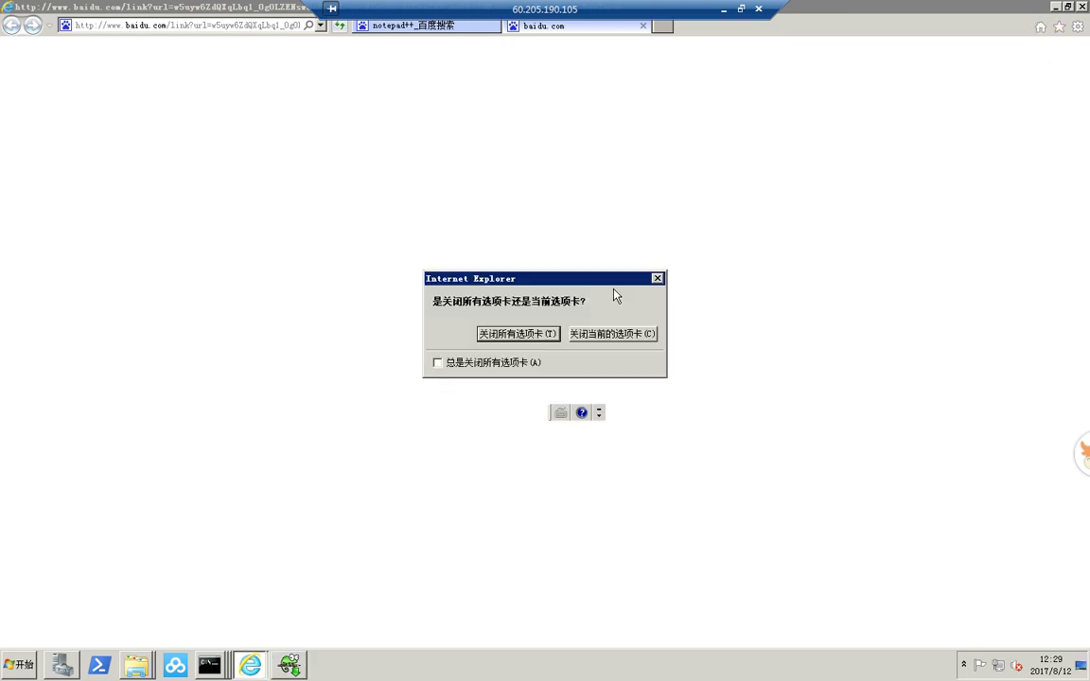
left_click(532, 333)
left_click(629, 443)
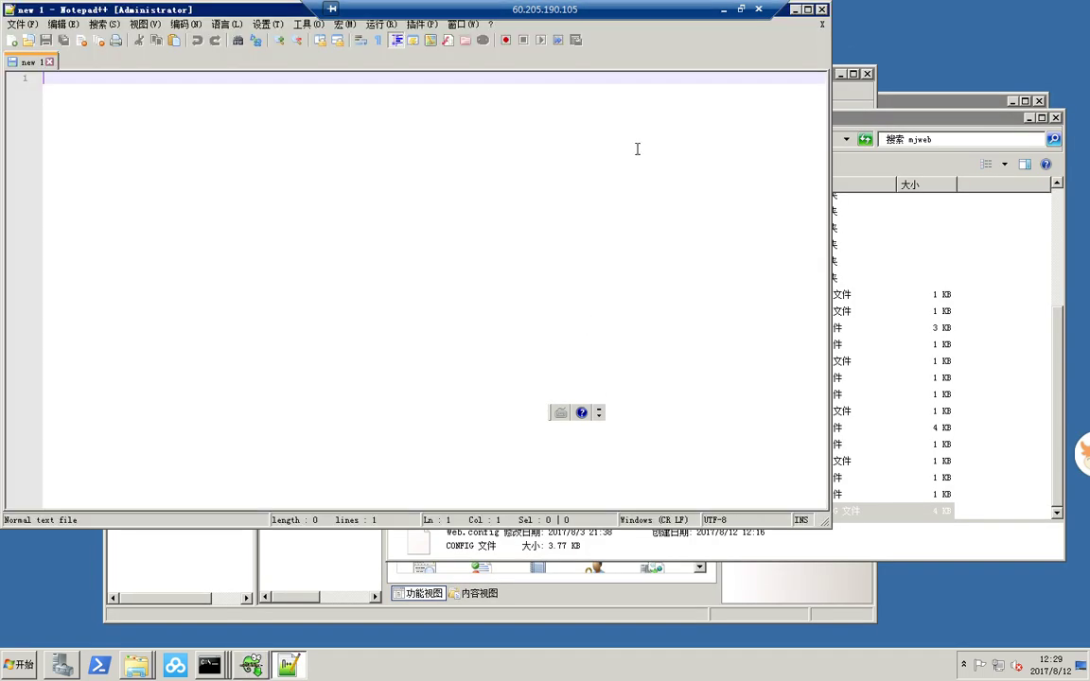
- Close the blank Notepad++ window and open E:\mjweb\Web.config with Notepad++
left_click(823, 11)
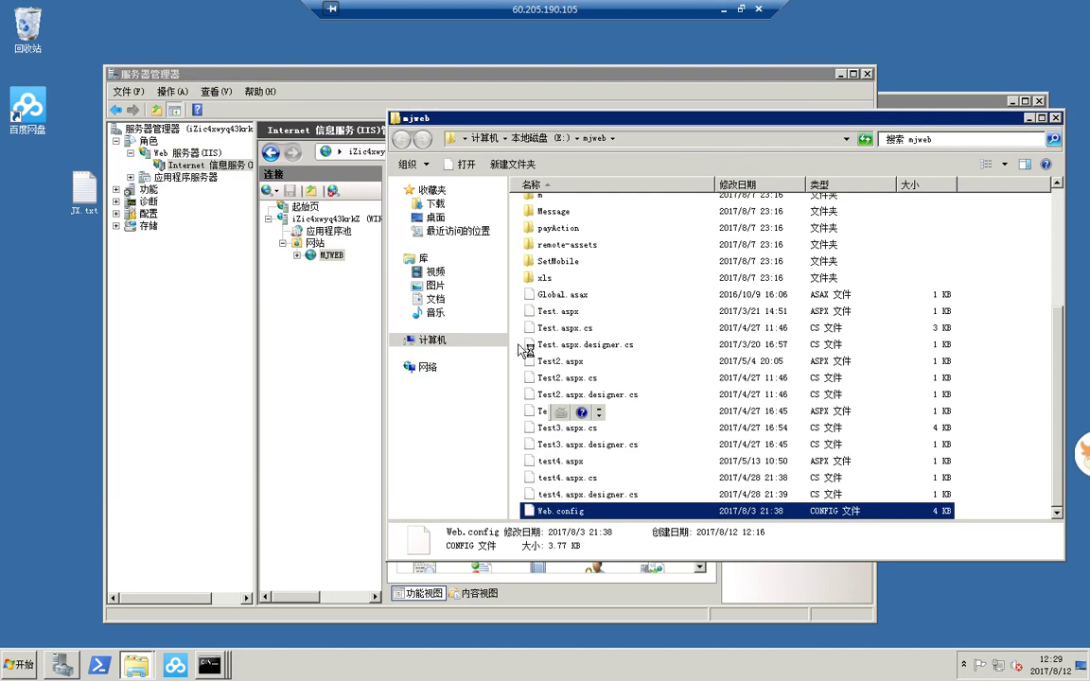
right_click(570, 510)
left_click(622, 281)
scroll(467, 362, "down", 18)
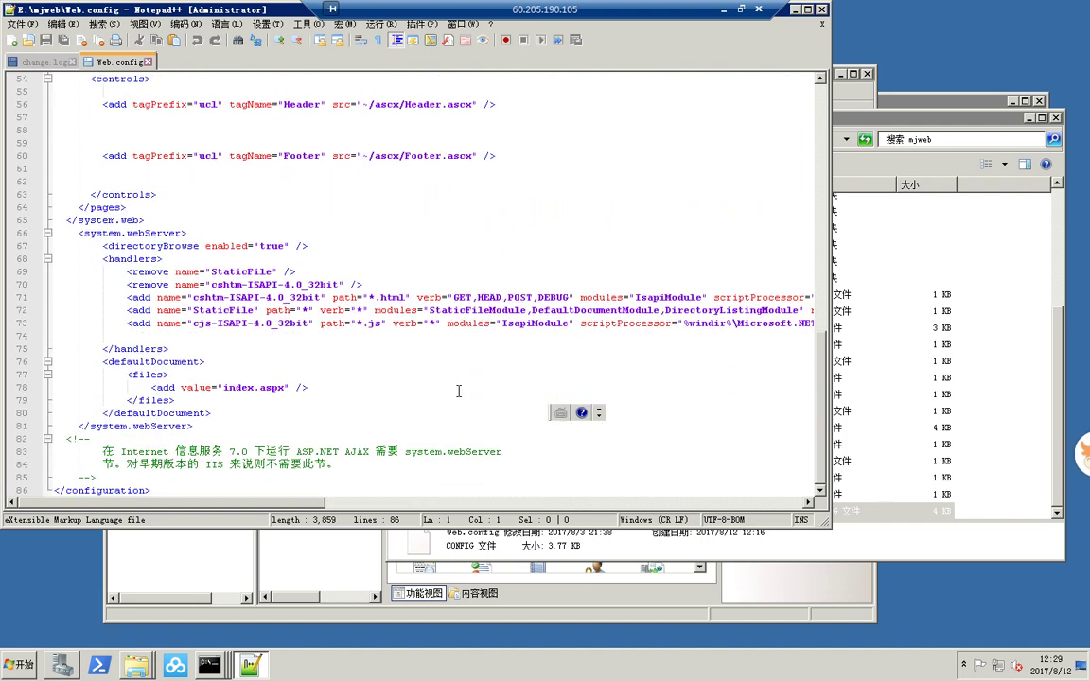
scroll(459, 391, "up", 7)
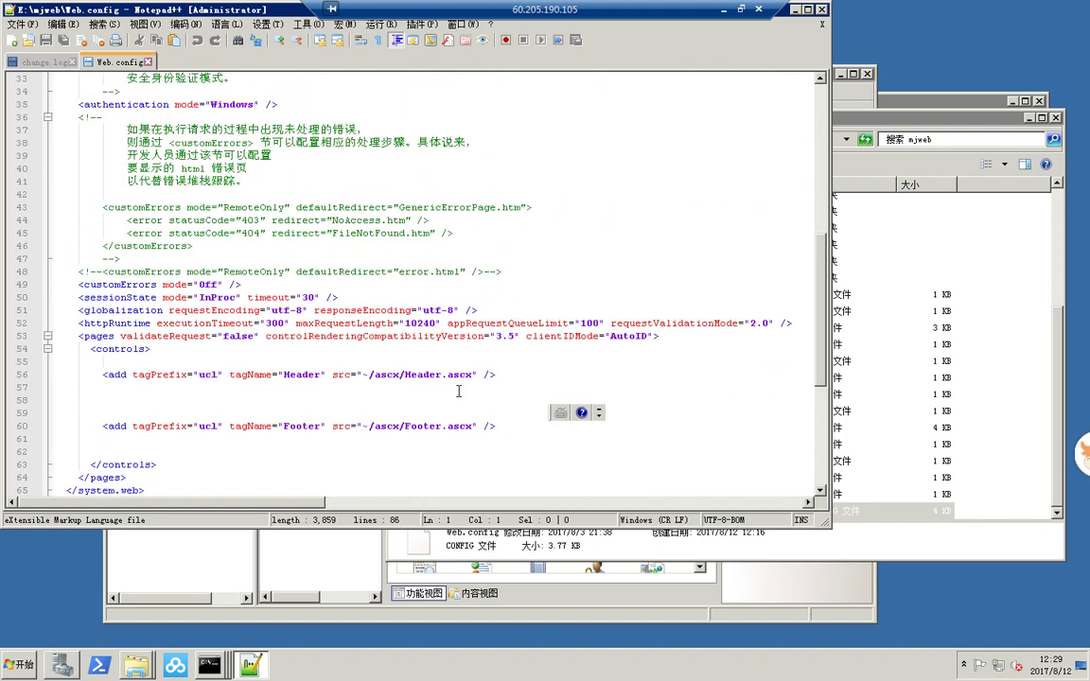
scroll(459, 391, "up", 7)
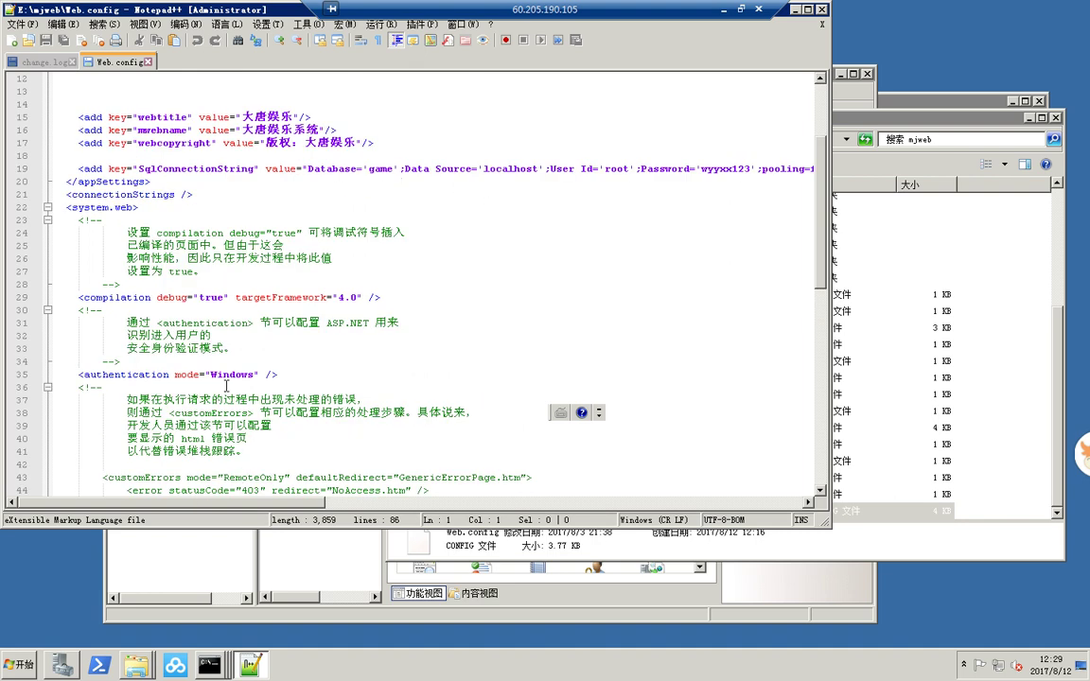
- Highlight database 'game' and data source 'localhost' in line 19's connection string
left_click_drag(368, 171, 389, 167)
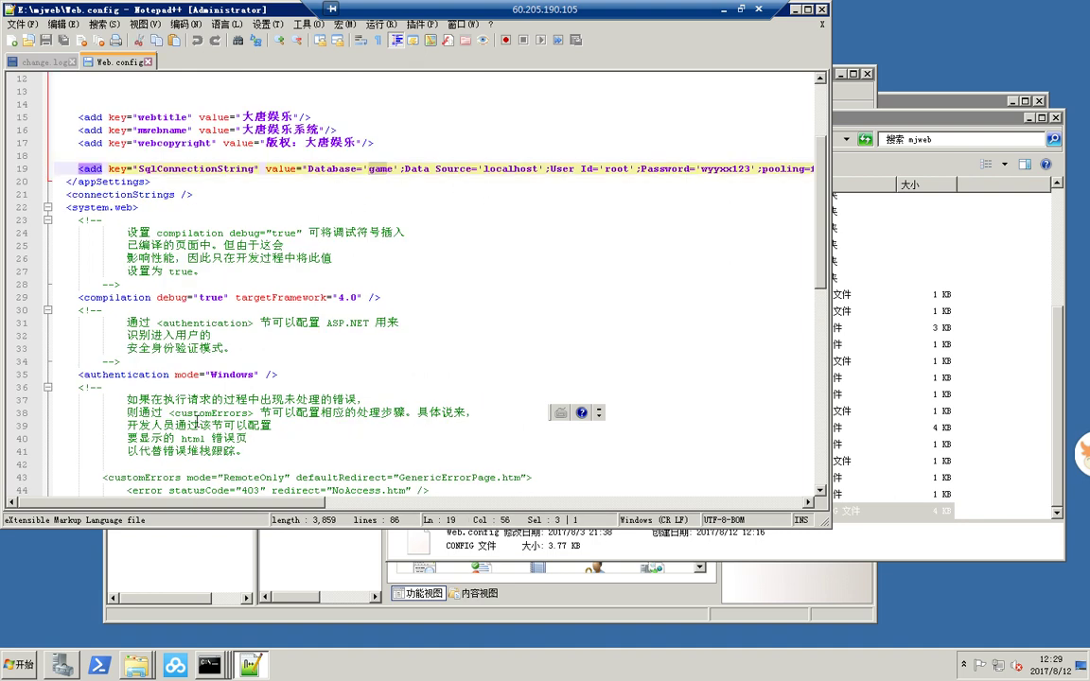
scroll(209, 454, "right", 5)
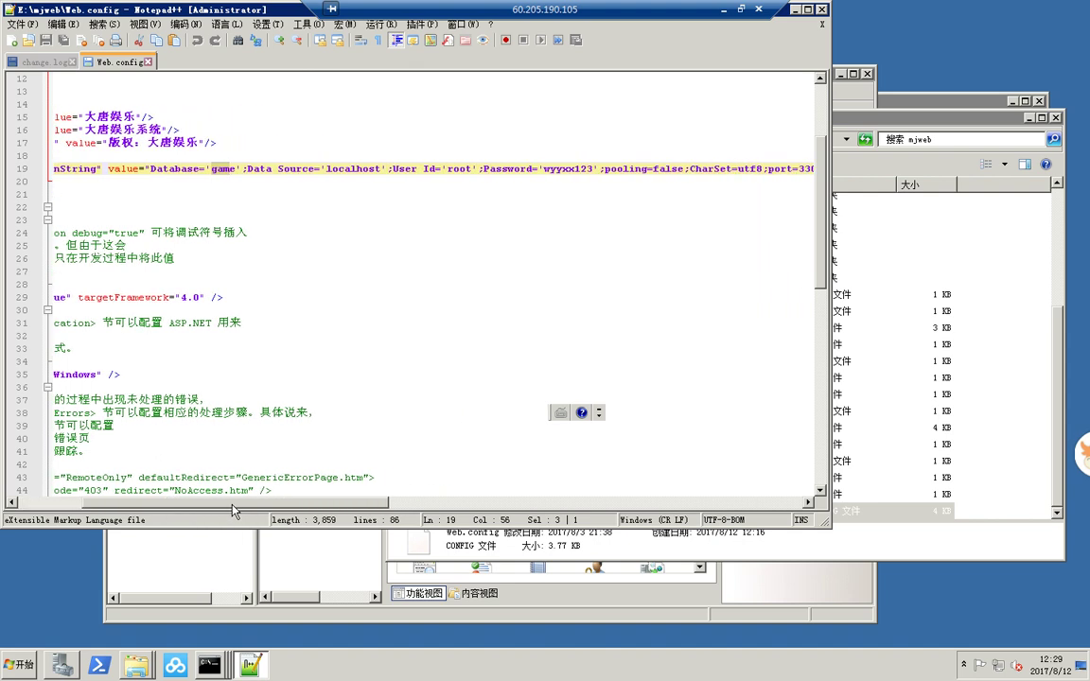
left_click_drag(296, 169, 320, 168)
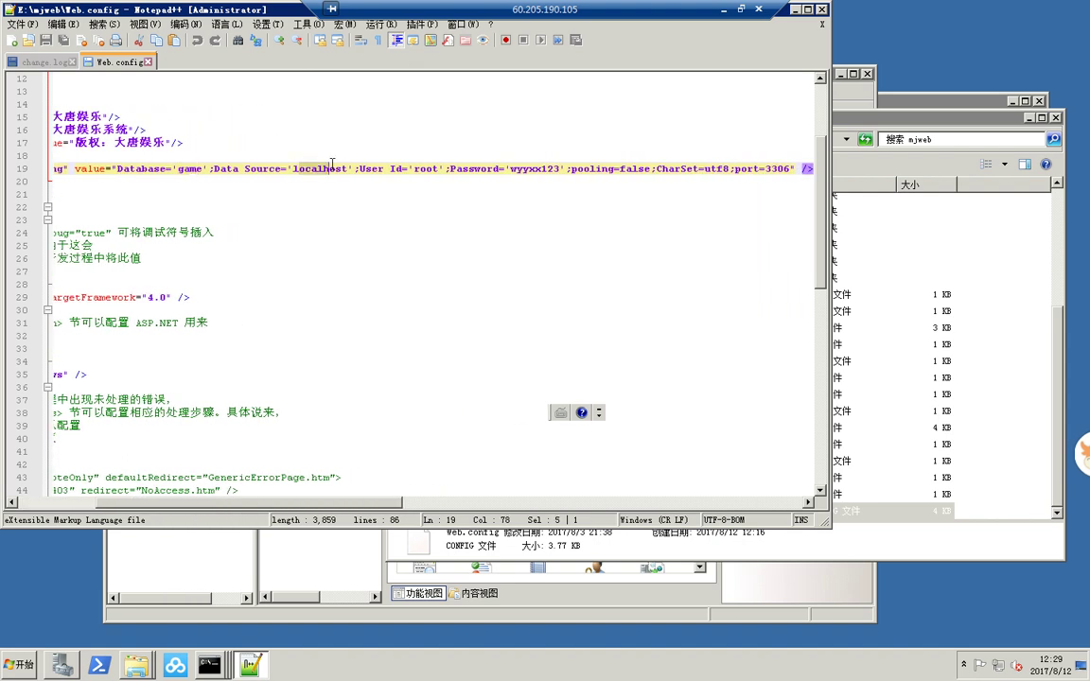
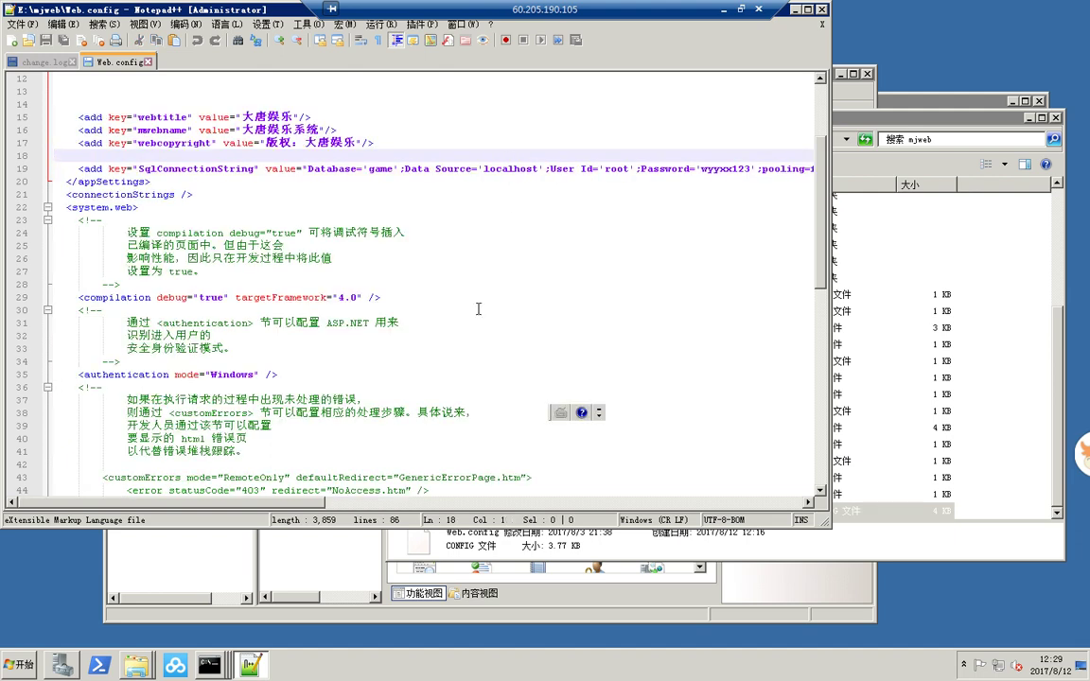
- Replace the database password in Web.config's SqlConnectionString, save the file and close Notepad++
scroll(232, 454, "right", 5)
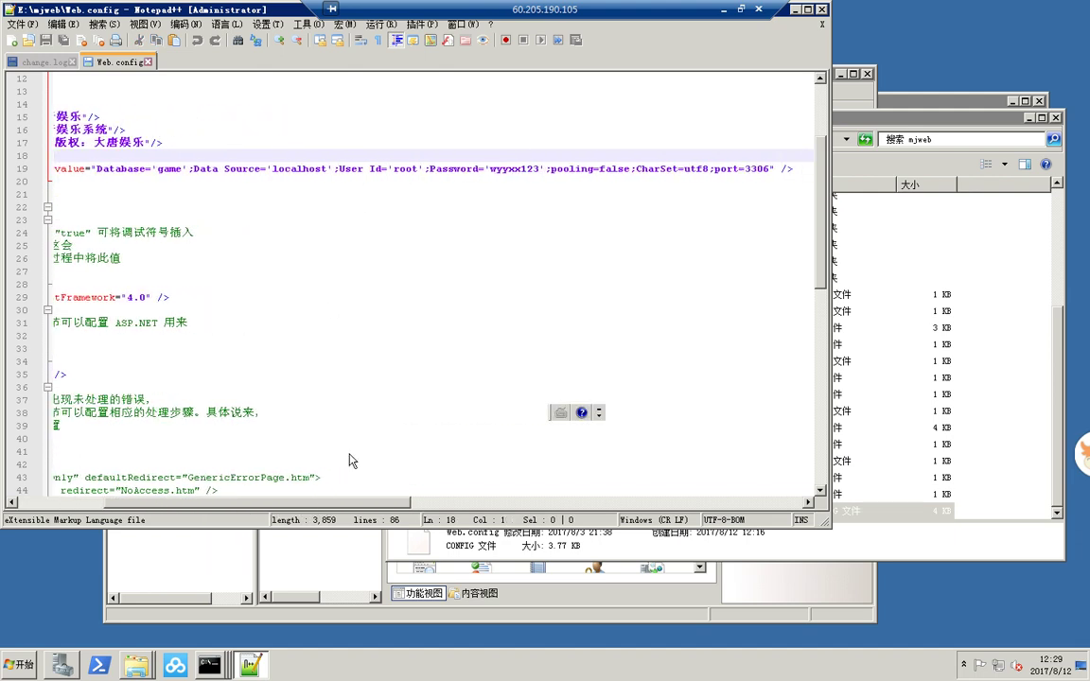
left_click_drag(541, 169, 491, 173)
type("root")
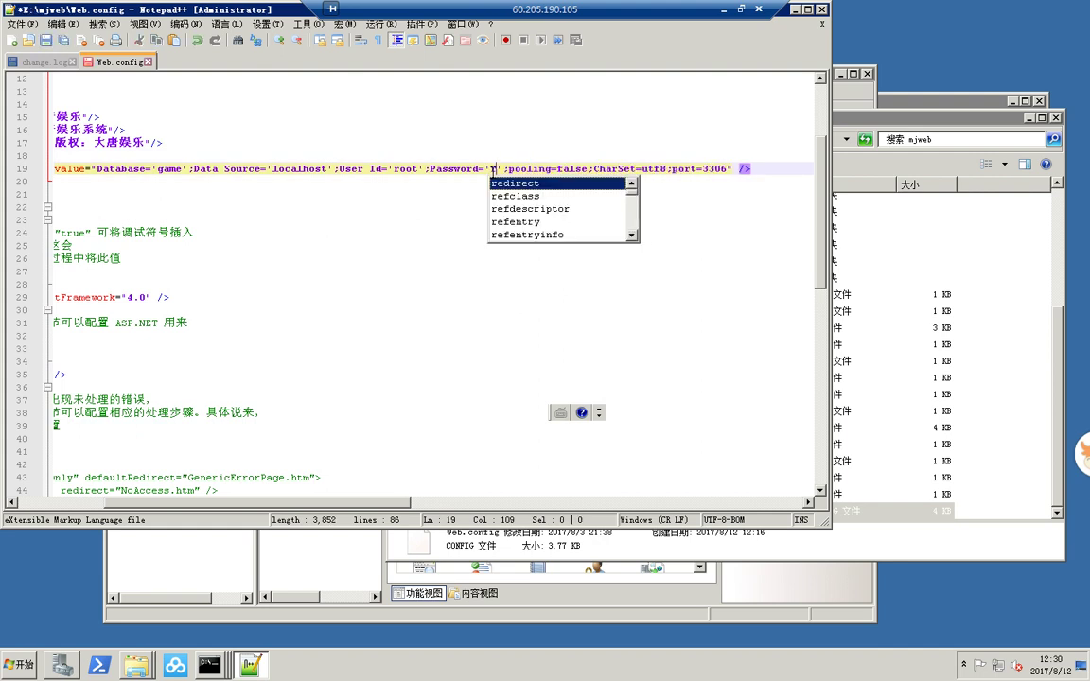
left_click(481, 217)
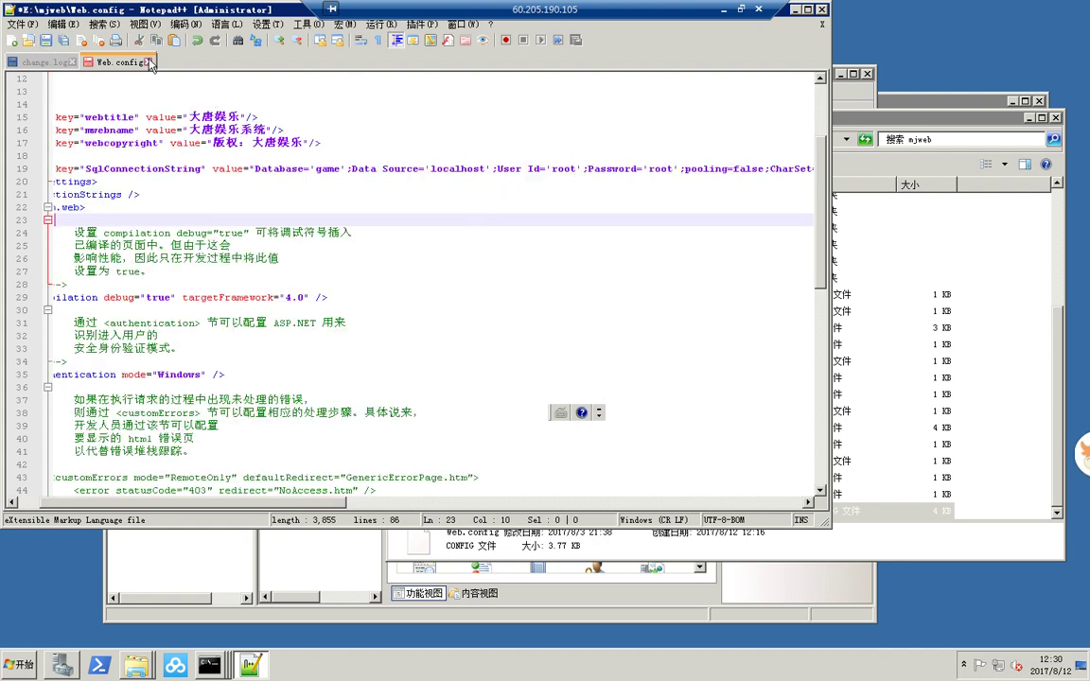
key("ctrl+s")
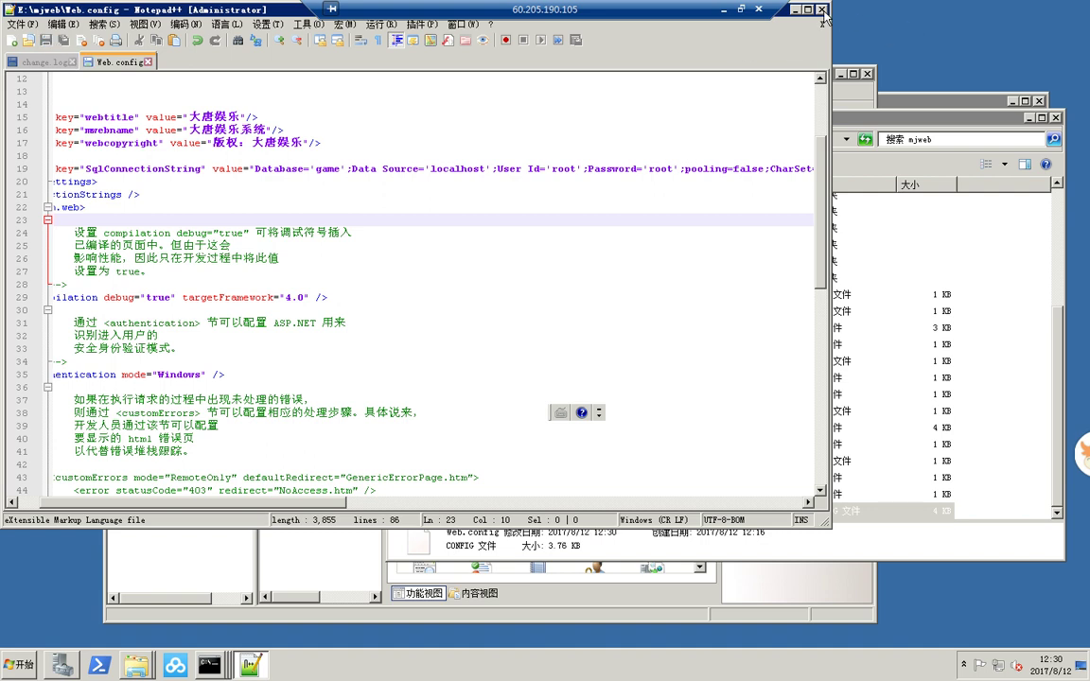
left_click(822, 11)
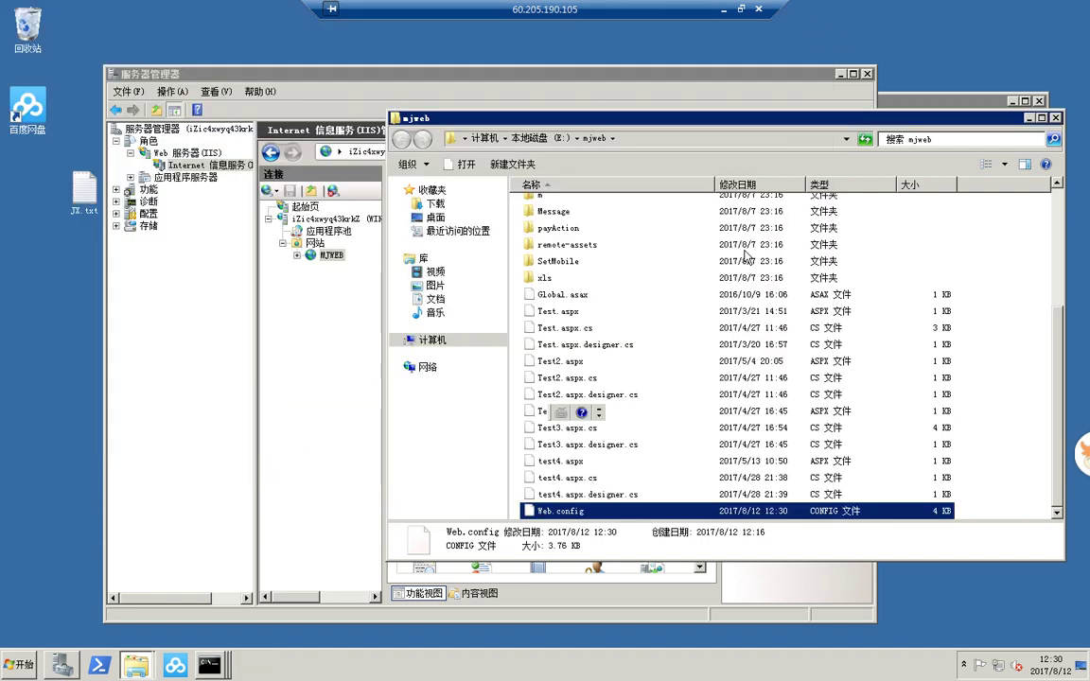
- Browse the MJWEB site on port 80, which returns a localhost 404 page
left_click(336, 300)
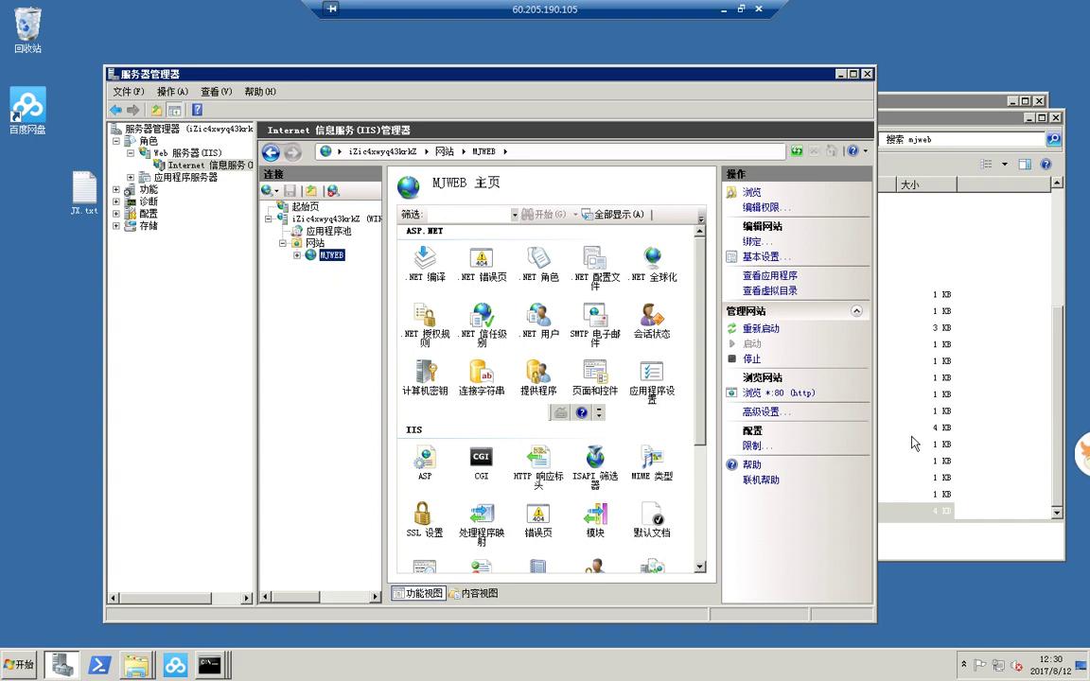
left_click(800, 394)
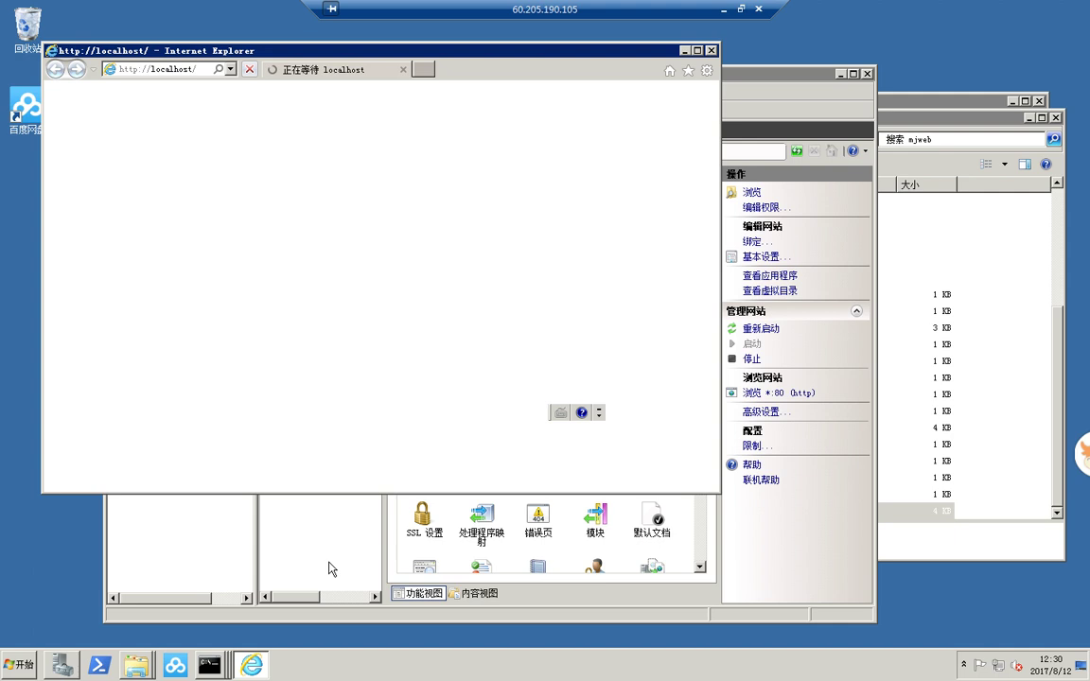
left_click(331, 567)
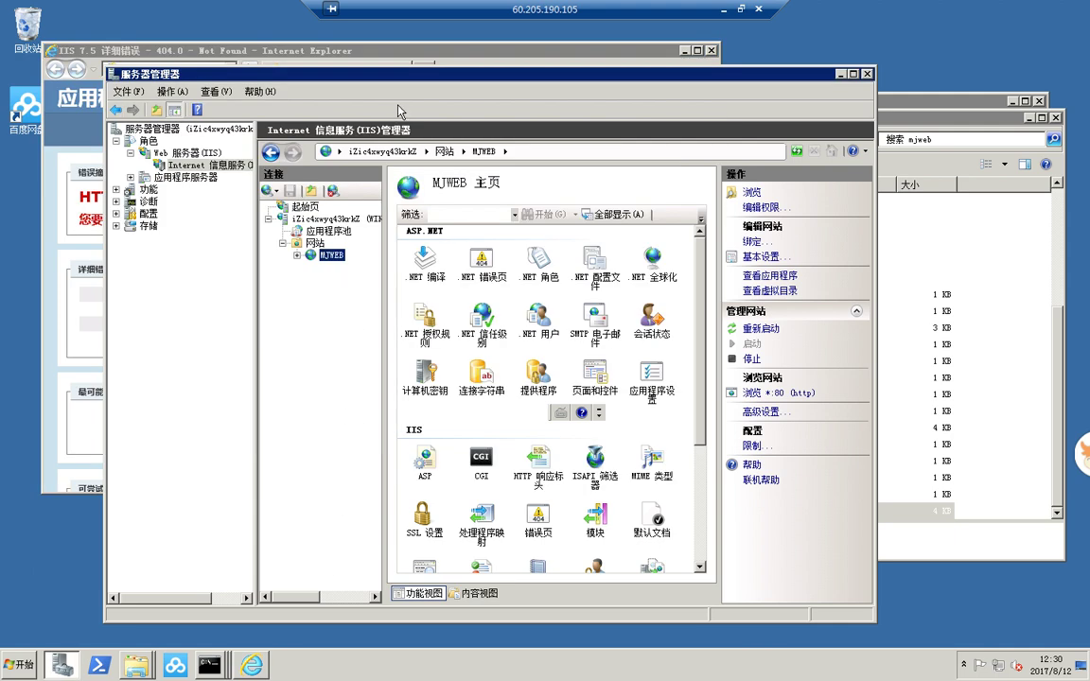
left_click_drag(536, 84, 878, 83)
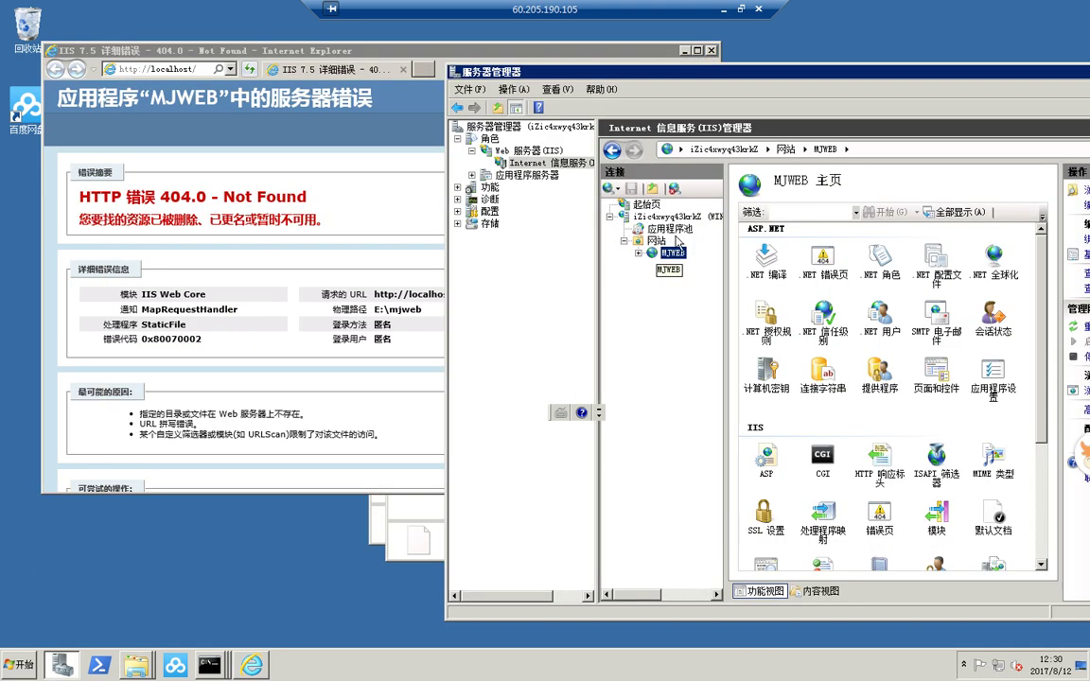
left_click_drag(762, 73, 623, 78)
- Open the MJWEB site's files in Explorer and go into the Admin folder
right_click(516, 250)
left_click(520, 260)
scroll(537, 233, "up", 4)
left_click(551, 208)
double_click(550, 209)
left_click(213, 272)
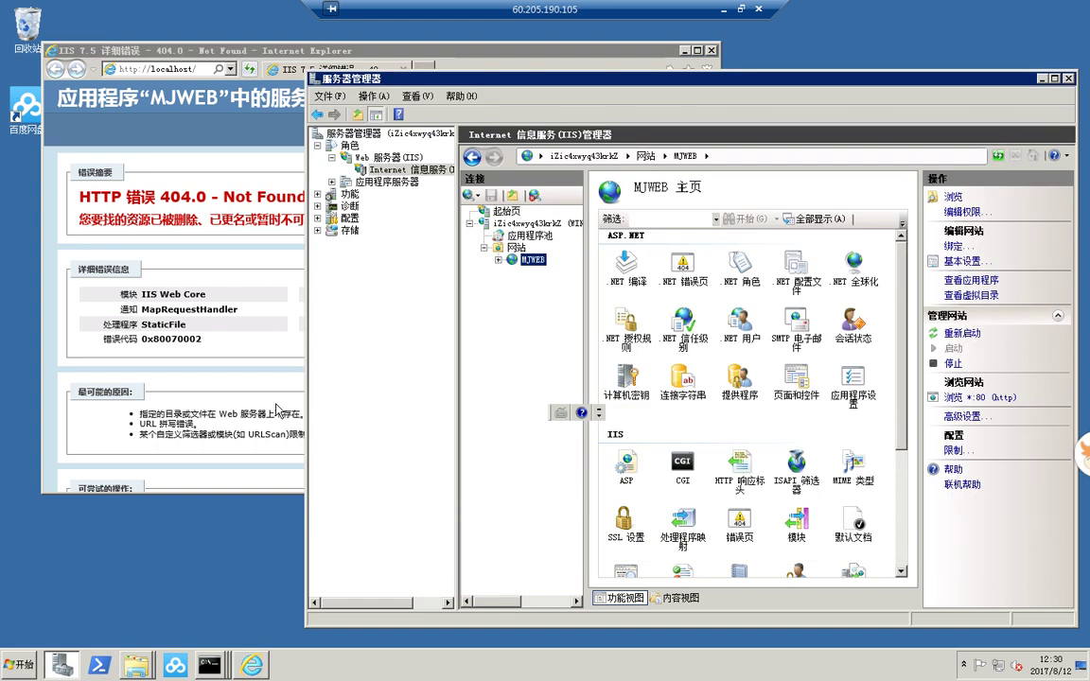
- Browse MJWEB's Admin folder on port 80, getting a 404 for localhost/Admin
left_click(62, 665)
left_click(499, 261)
double_click(547, 271)
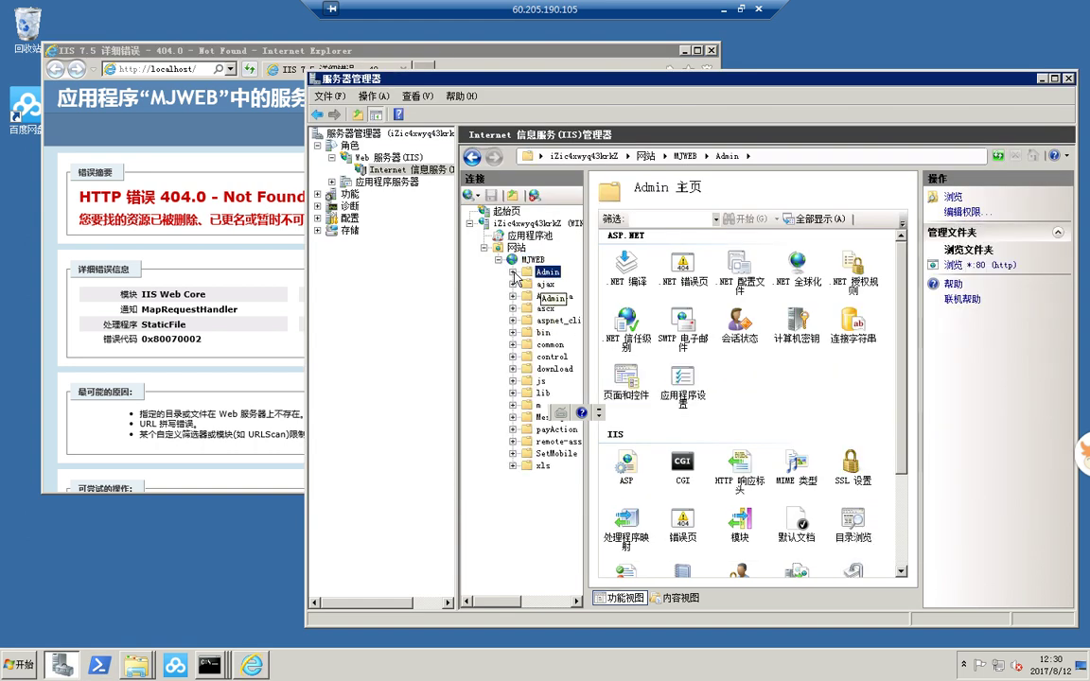
left_click(994, 266)
left_click(355, 72)
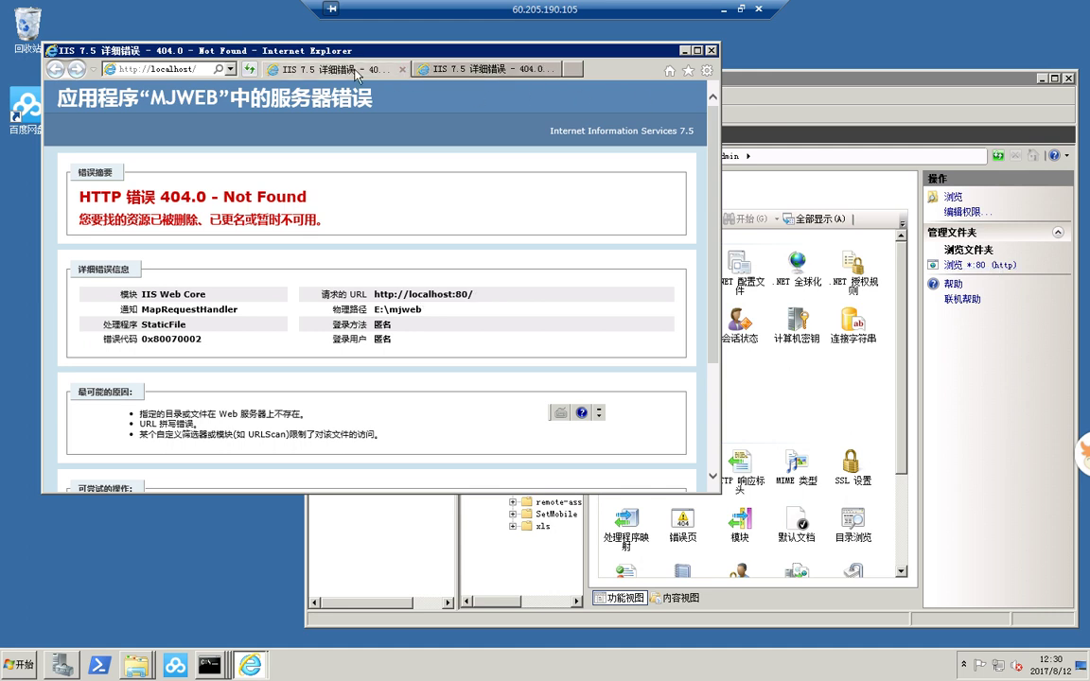
left_click(444, 69)
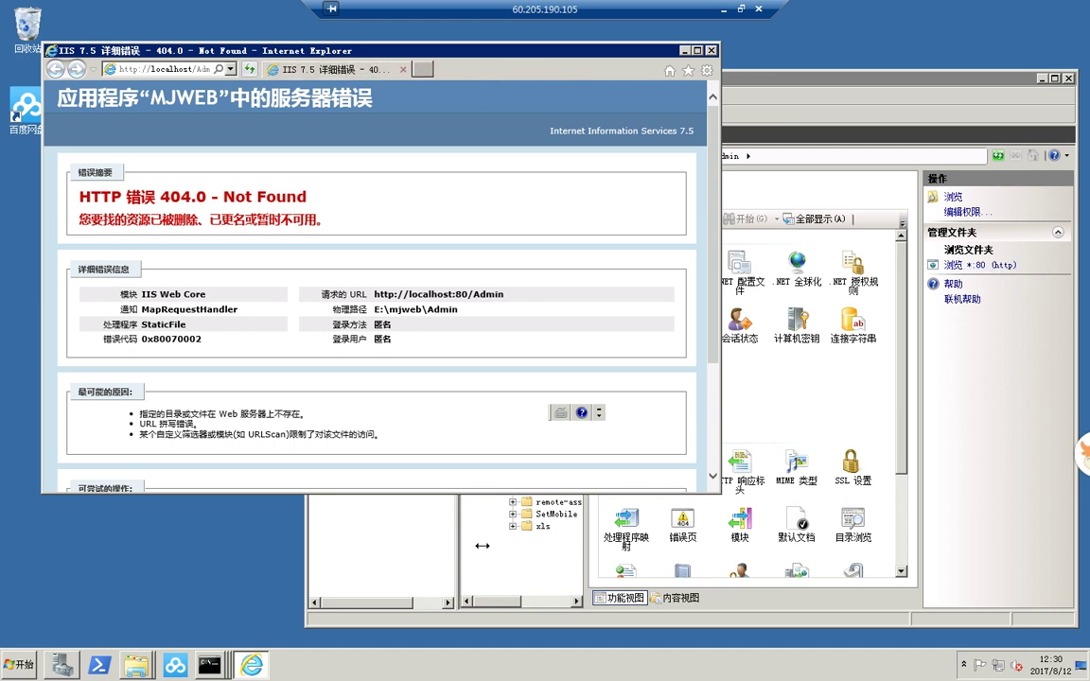
left_click(413, 499)
- Open the E:\mjweb\Admin folder in Windows Explorer and scroll to Login.aspx
right_click(525, 272)
left_click(530, 284)
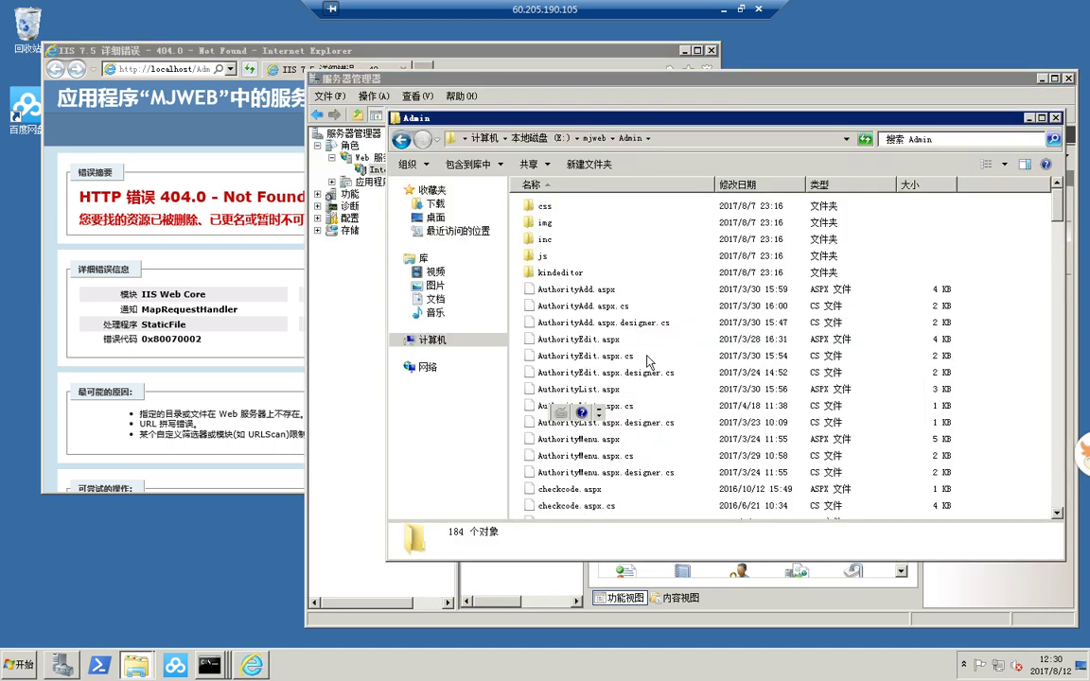
scroll(670, 428, "down", 4)
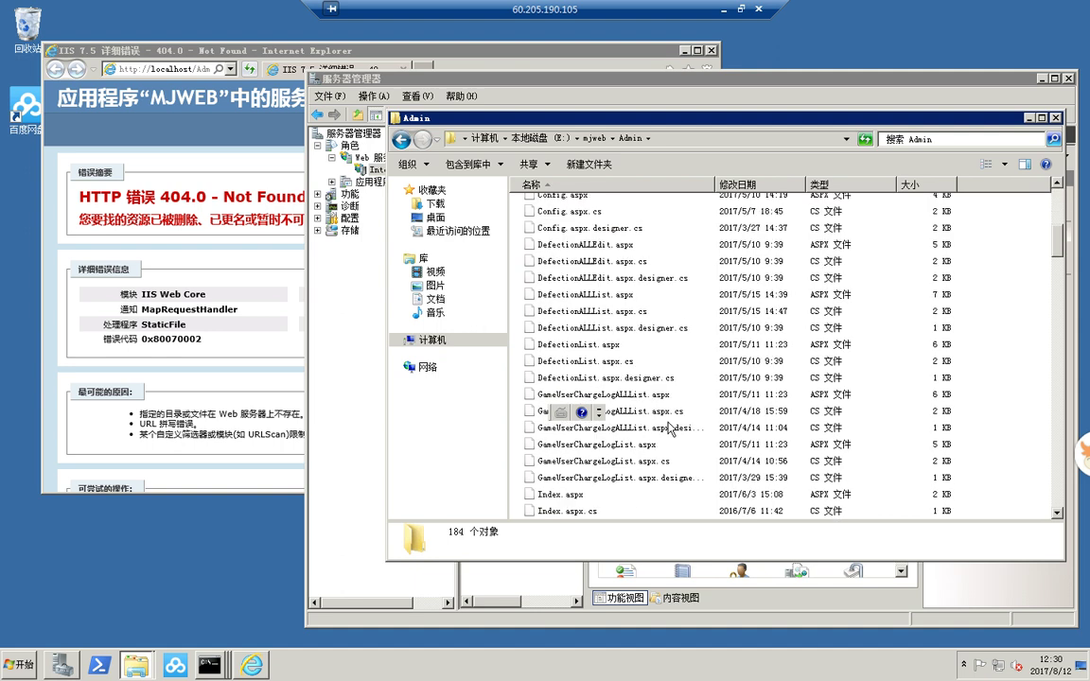
scroll(592, 504, "down", 2)
- Copy the file name Login.aspx and maximize the browser showing the 404 page
left_click(592, 494)
right_click(592, 494)
left_click(624, 470)
left_click_drag(582, 494, 512, 496)
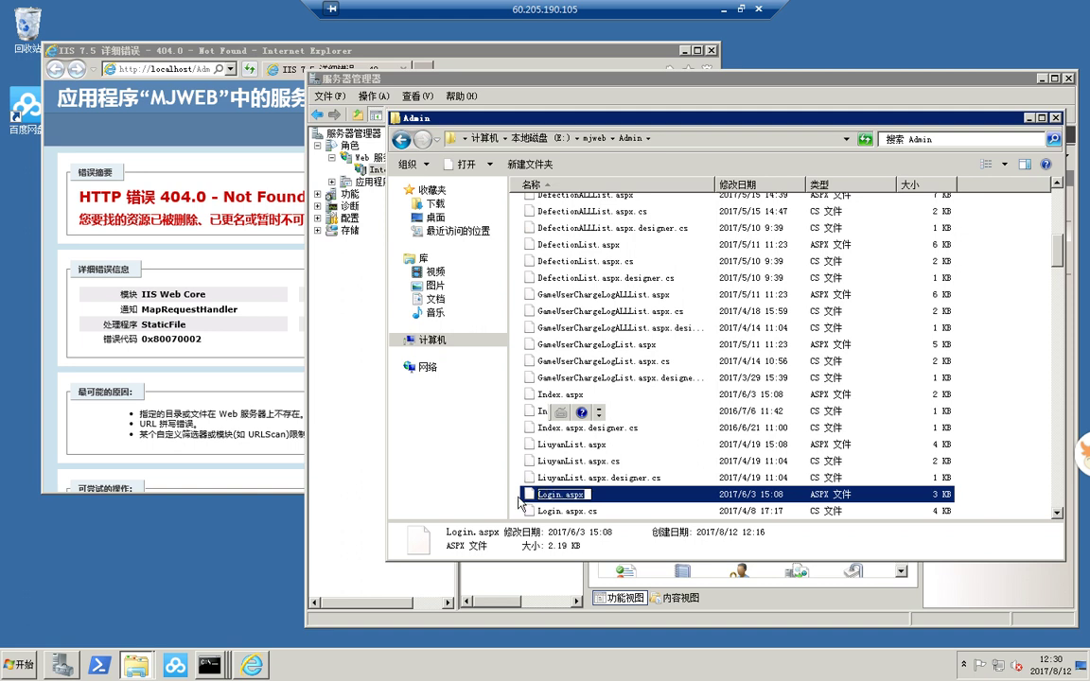
right_click(552, 496)
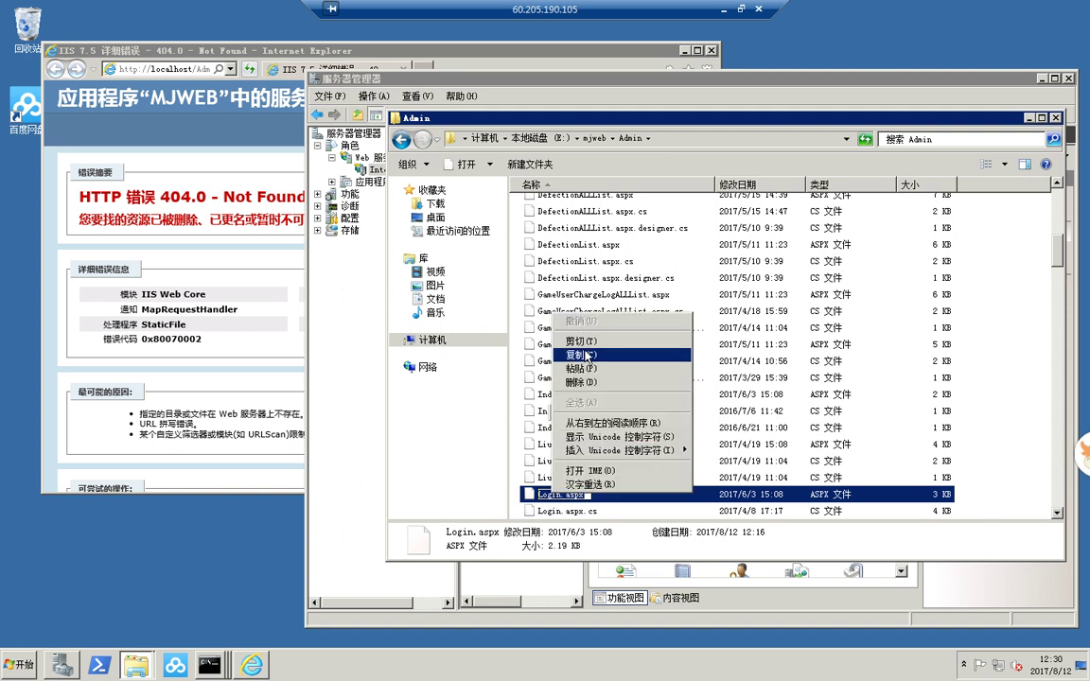
left_click(558, 322)
left_click(267, 295)
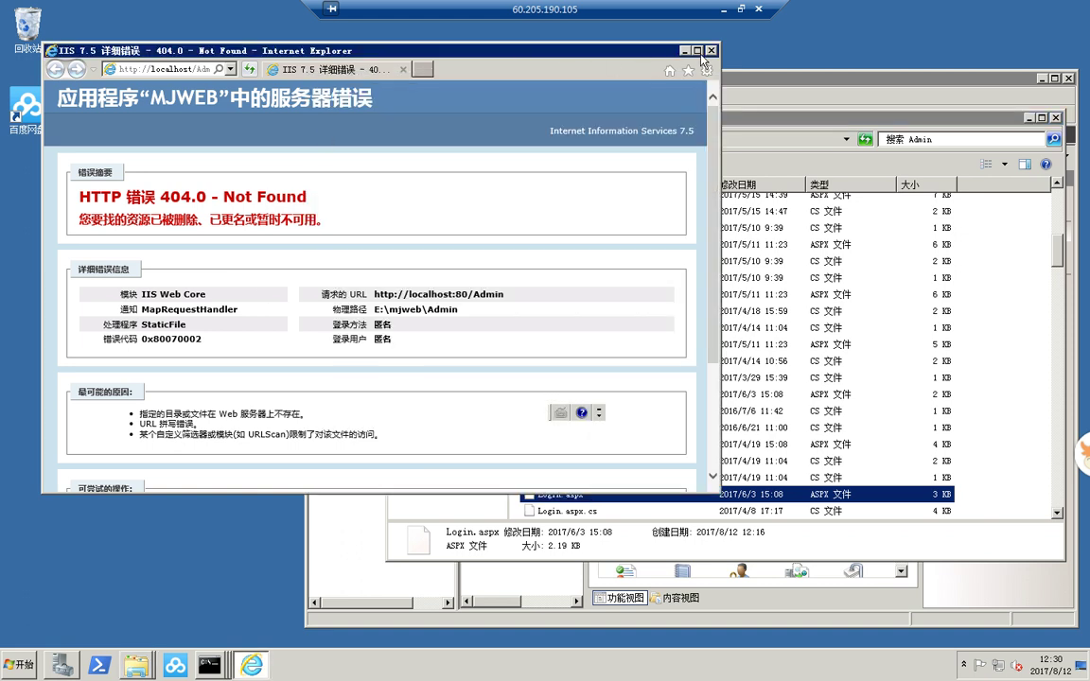
double_click(629, 51)
left_click(267, 26)
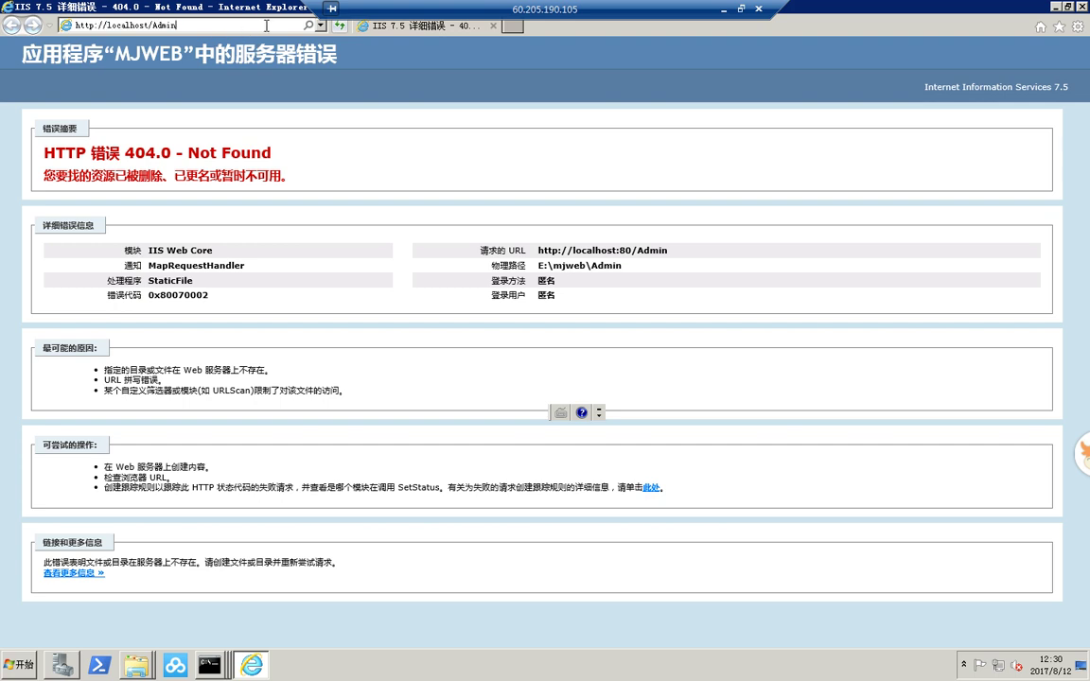
type("/Login.aspx")
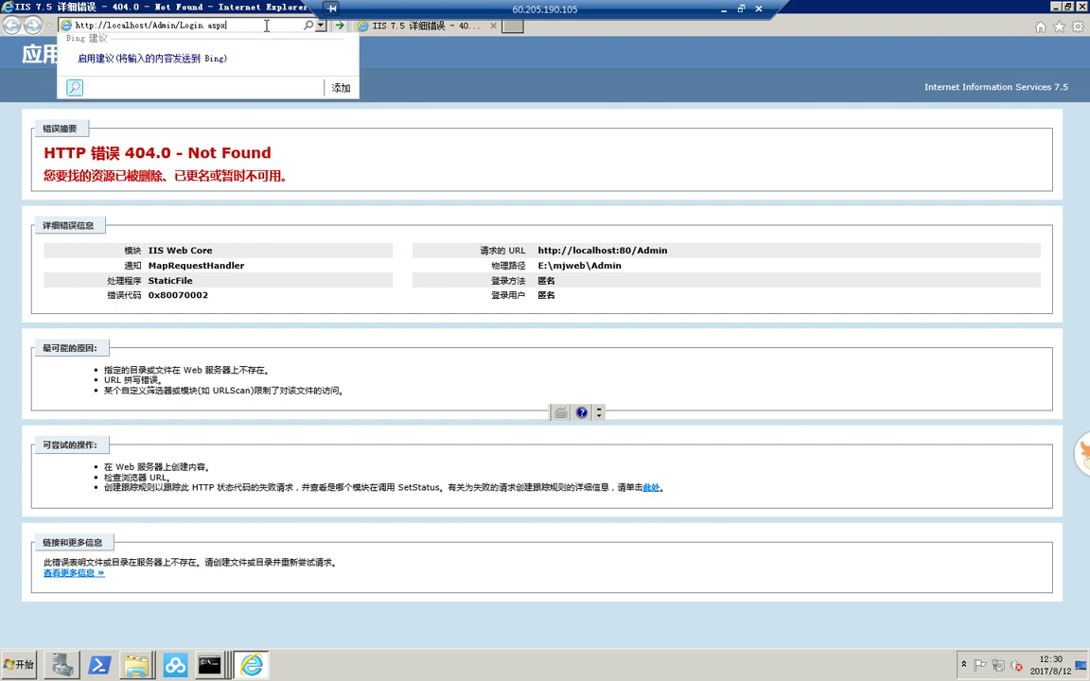
key("Return")
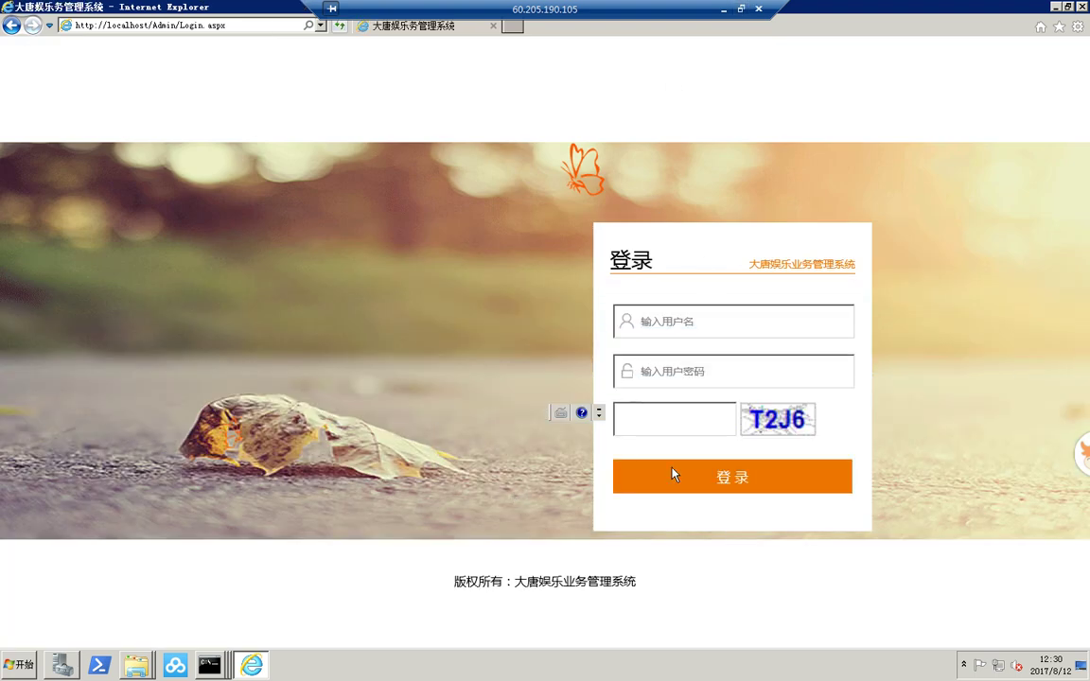
- Check the login form's username, password and captcha fields
left_click(685, 375)
left_click(702, 324)
left_click(703, 372)
left_click(693, 417)
left_click(720, 322)
left_click(715, 370)
left_click(735, 323)
left_click(154, 670)
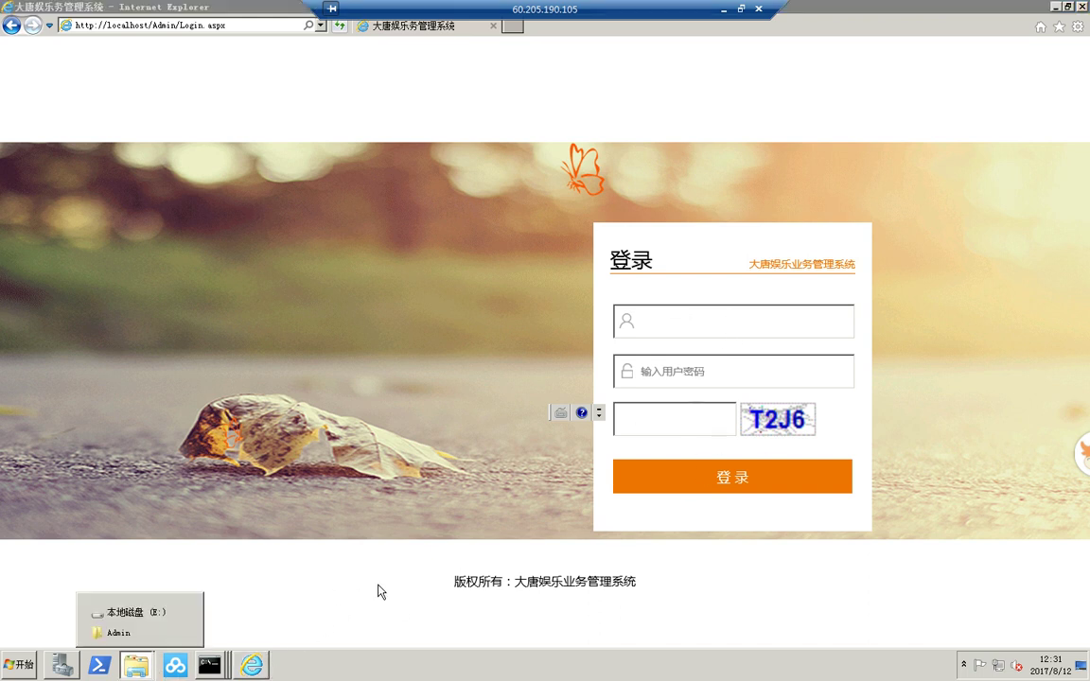
- Open E:\localserver's configs_local.js in Notepad++, then close it
left_click(160, 637)
left_click(428, 340)
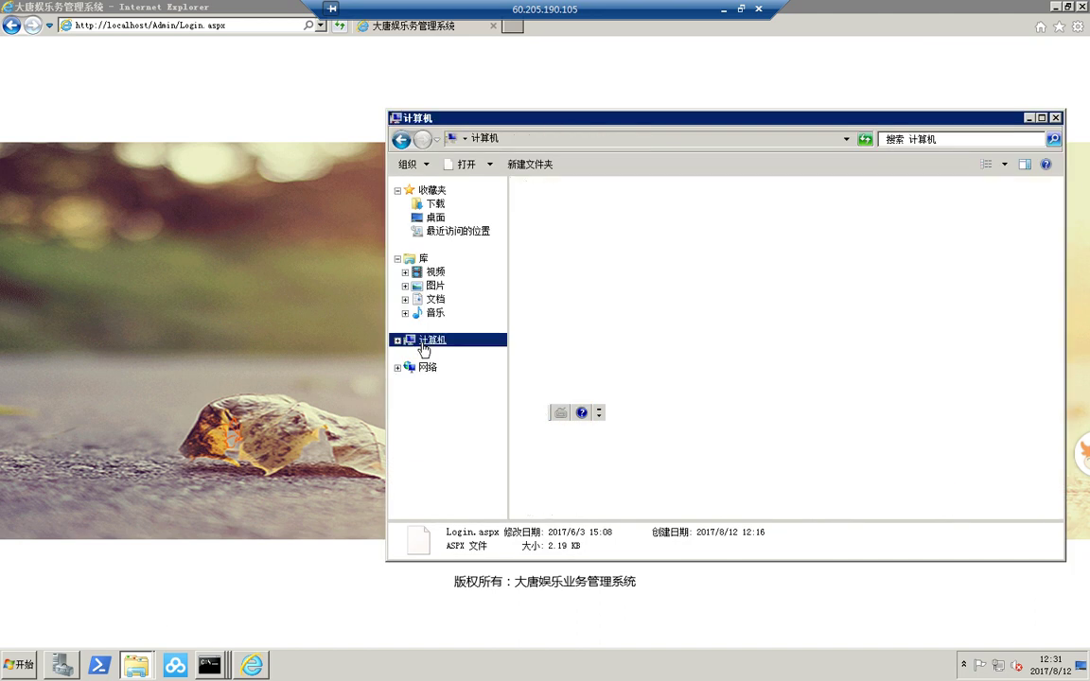
double_click(771, 214)
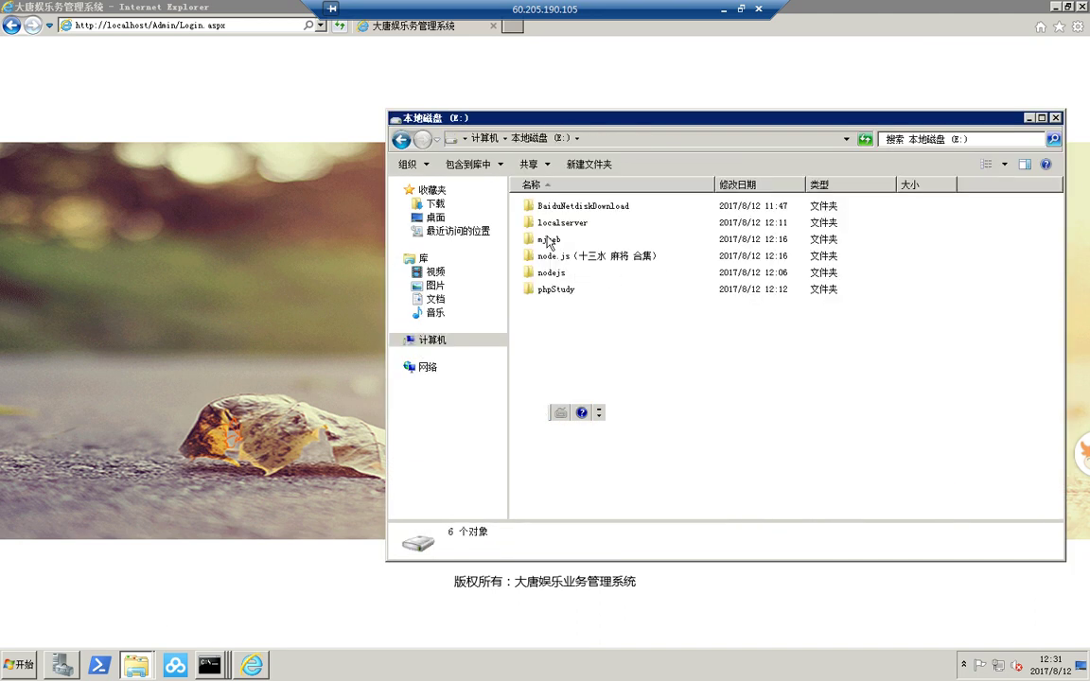
key("Down")
key("Down")
key("Return")
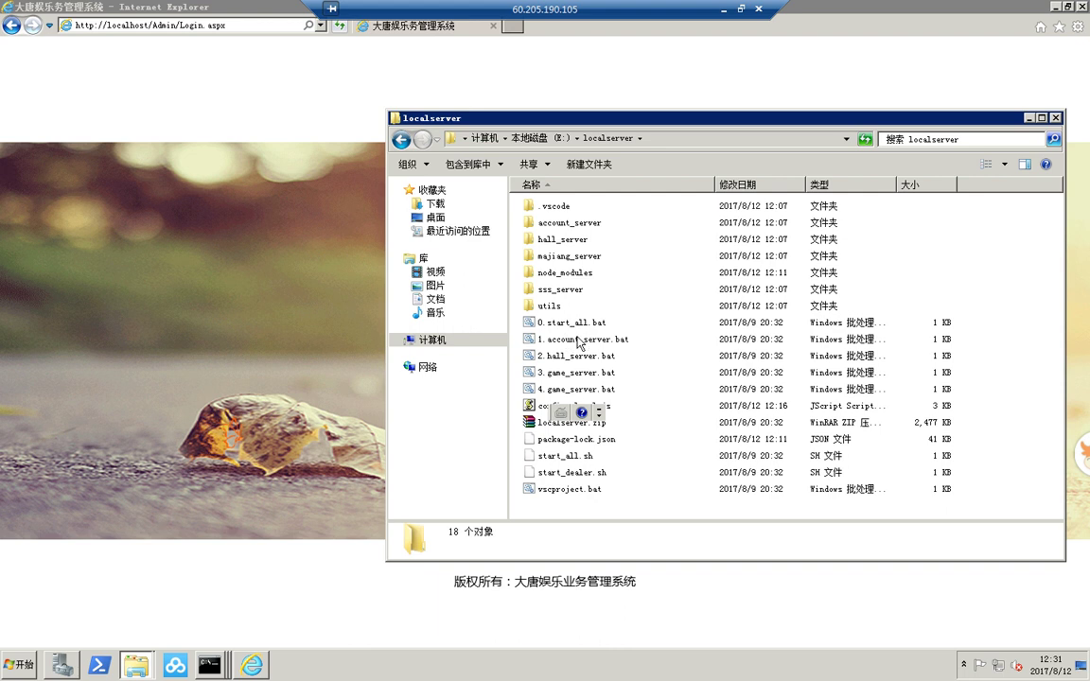
left_click(562, 413)
left_click(549, 374)
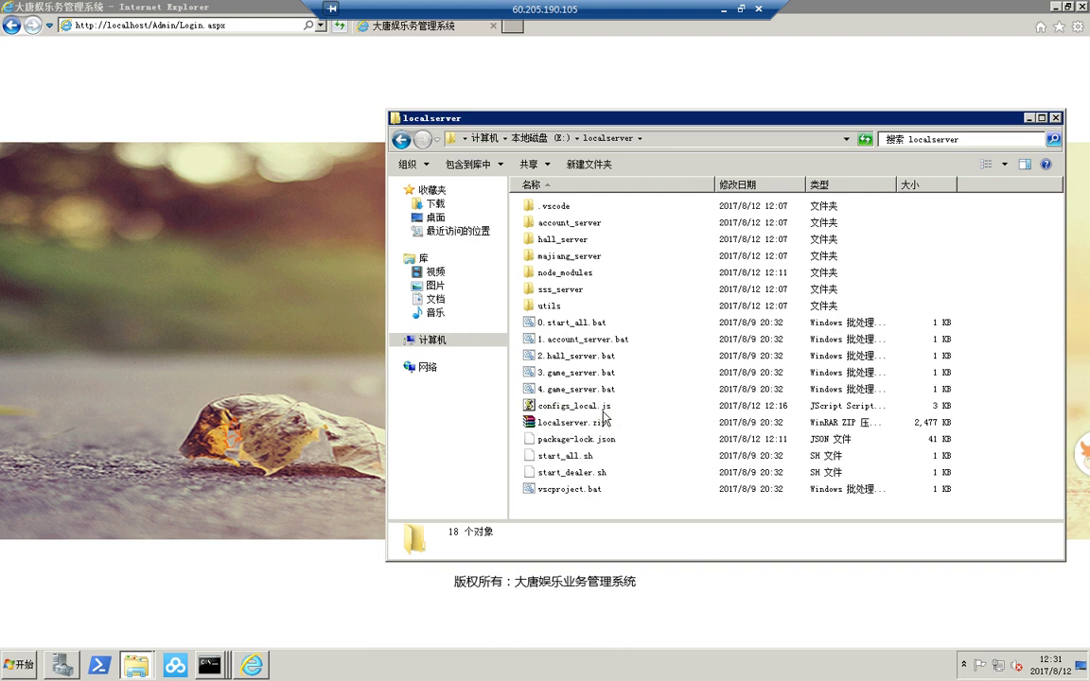
right_click(577, 406)
left_click(649, 218)
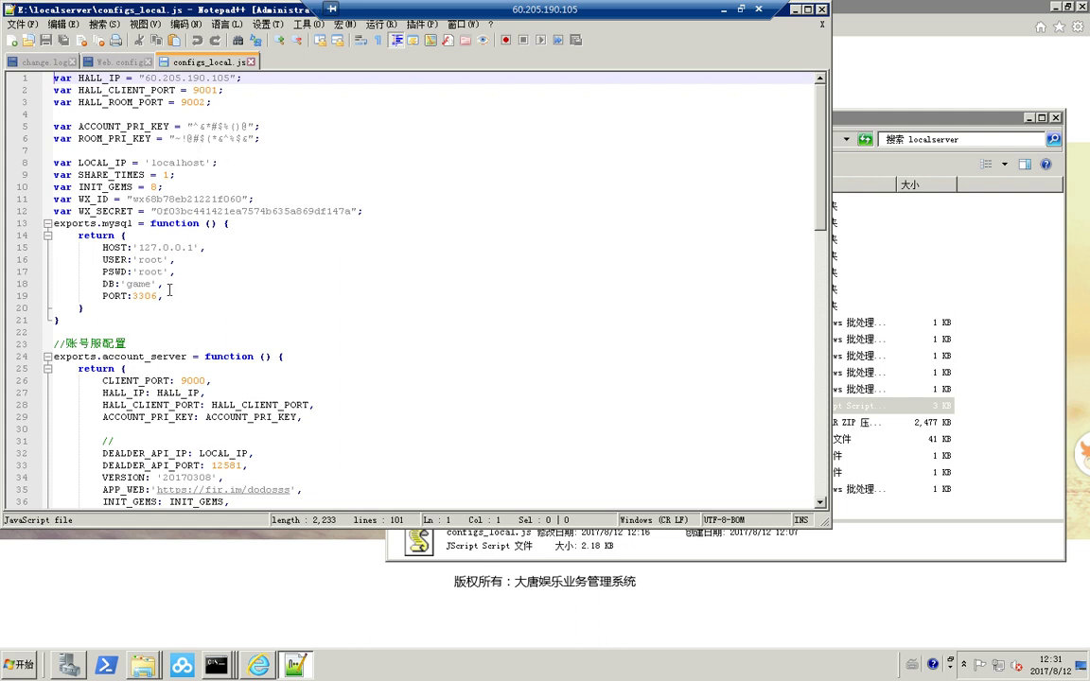
left_click(821, 8)
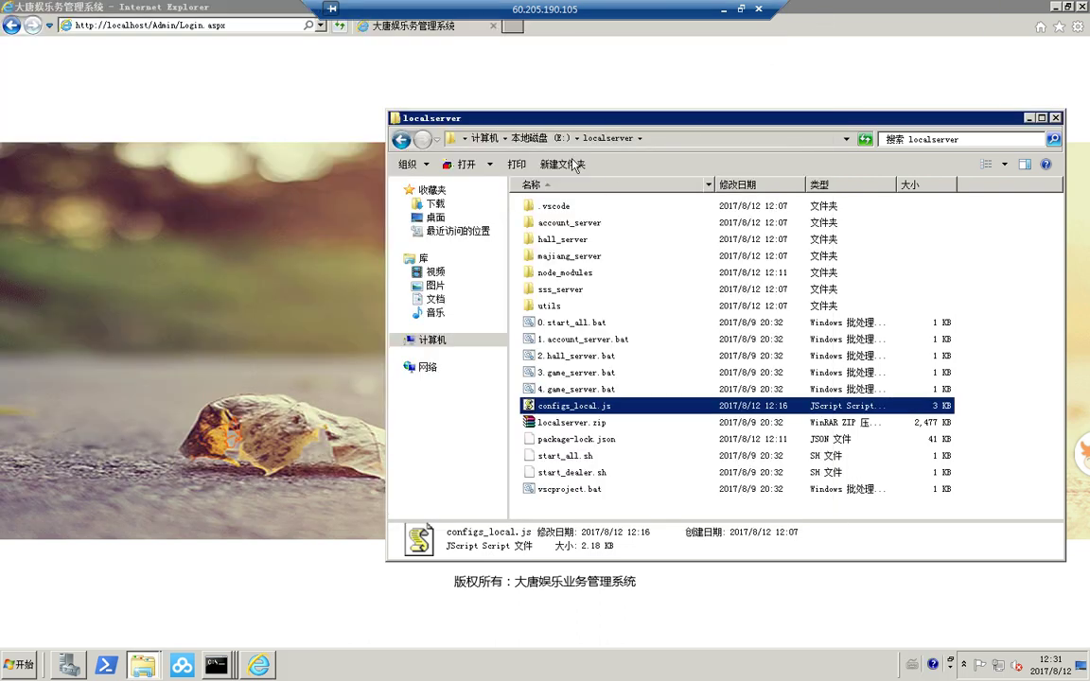
- Copy the PSWD value on line 17 of the node.js (十三水 麻将 合集) localserver configs_local.js
left_click(526, 138)
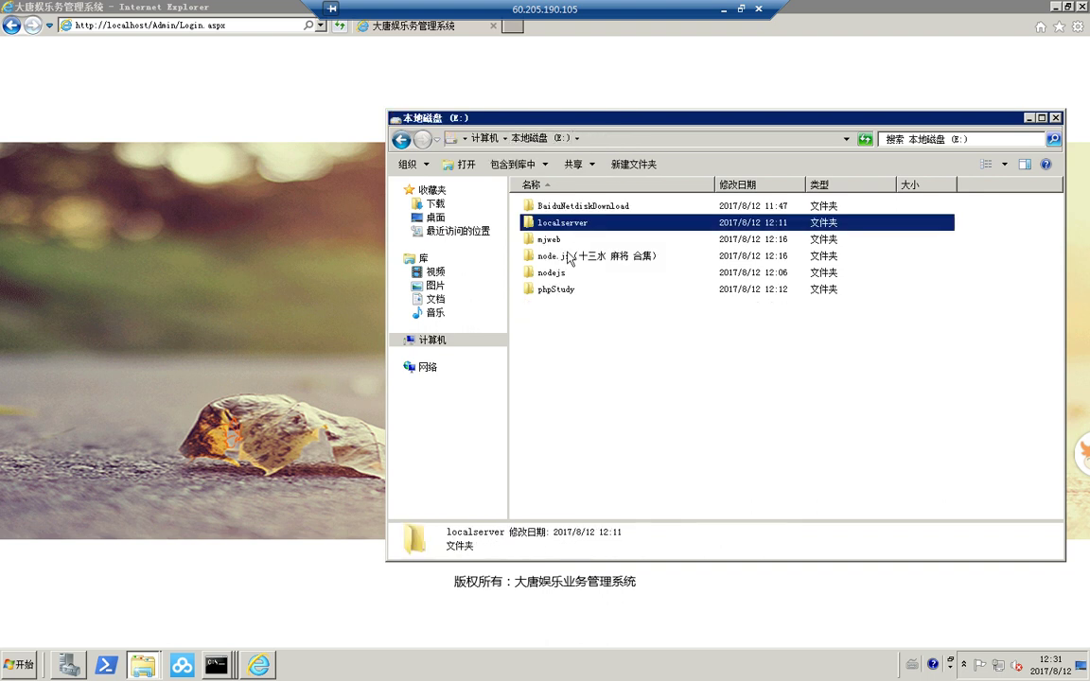
left_click(558, 239)
double_click(583, 256)
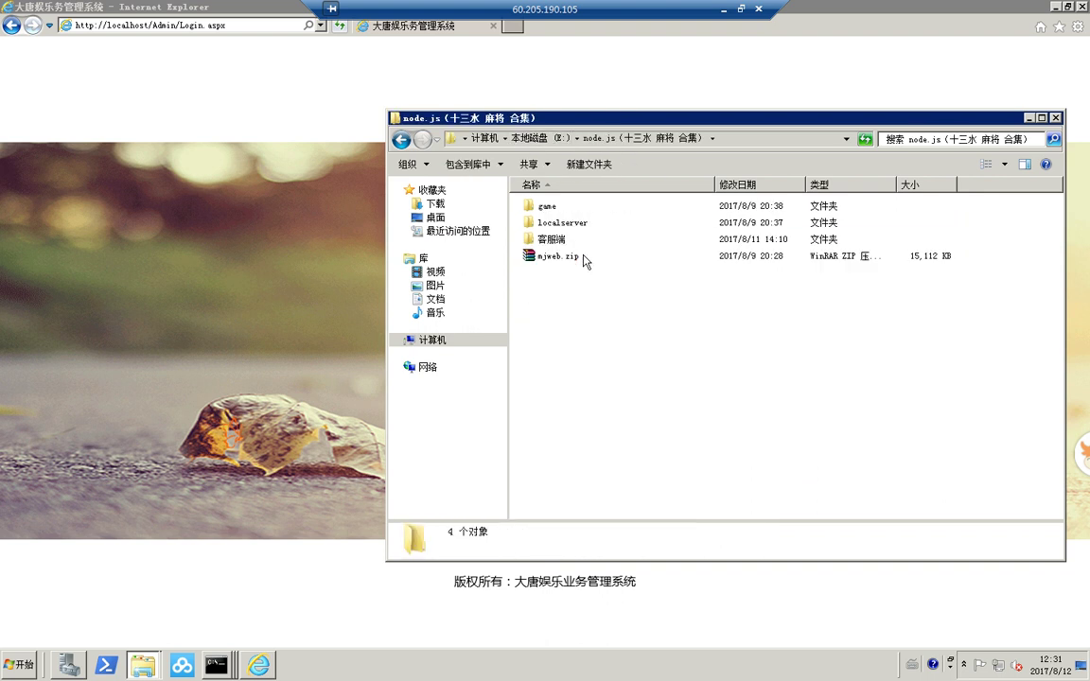
double_click(562, 222)
right_click(560, 413)
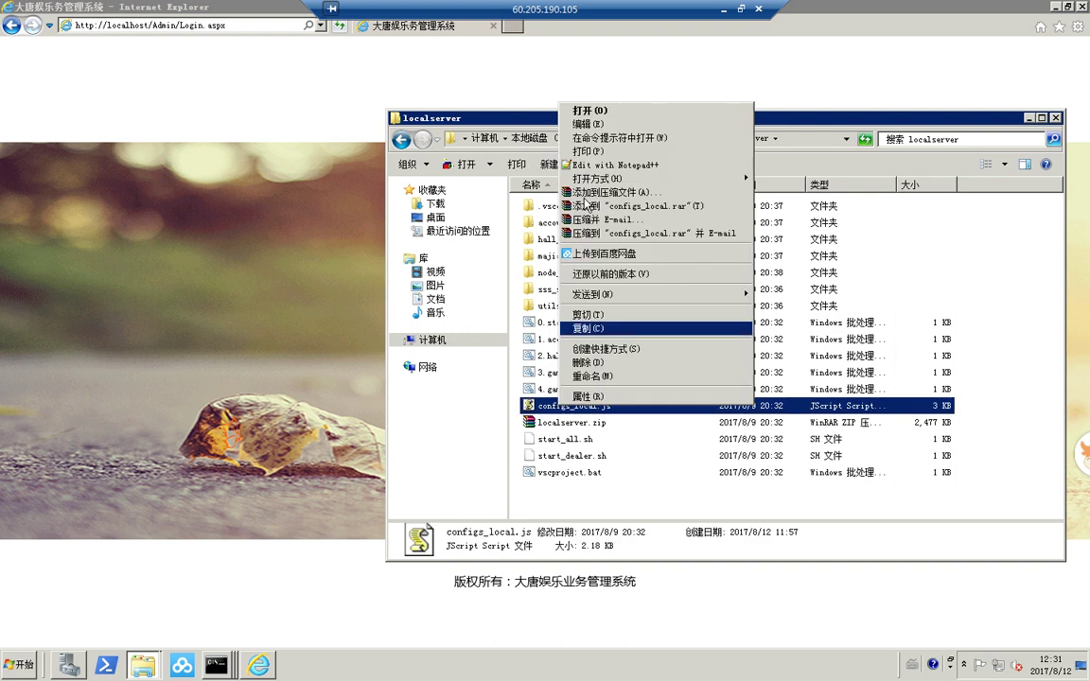
left_click(545, 149)
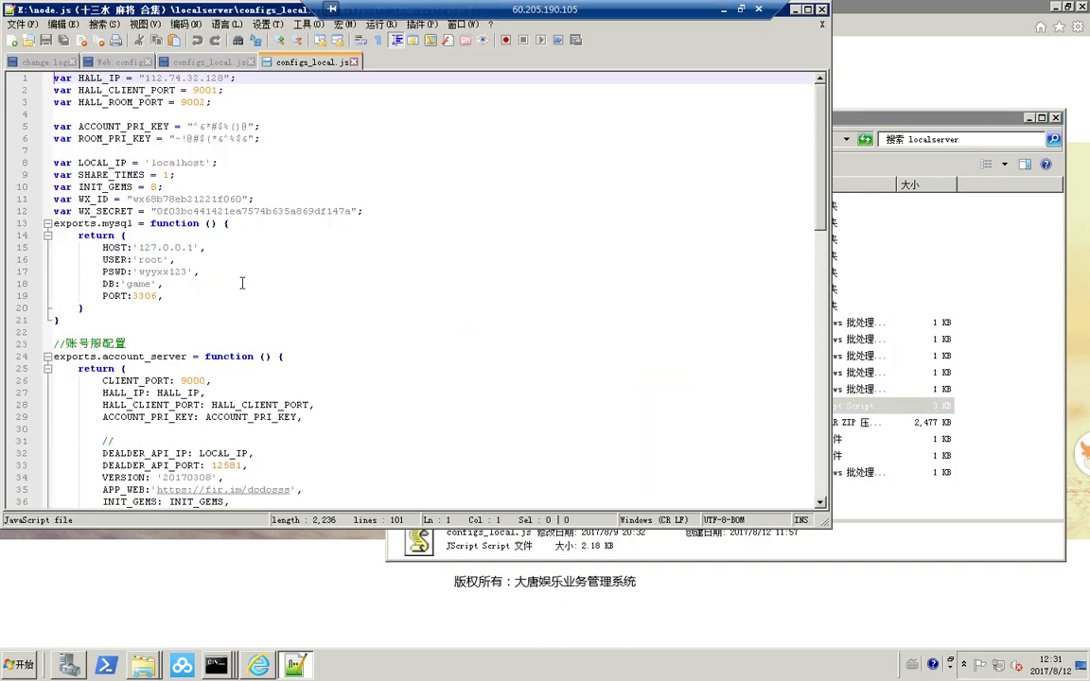
left_click_drag(189, 272, 142, 272)
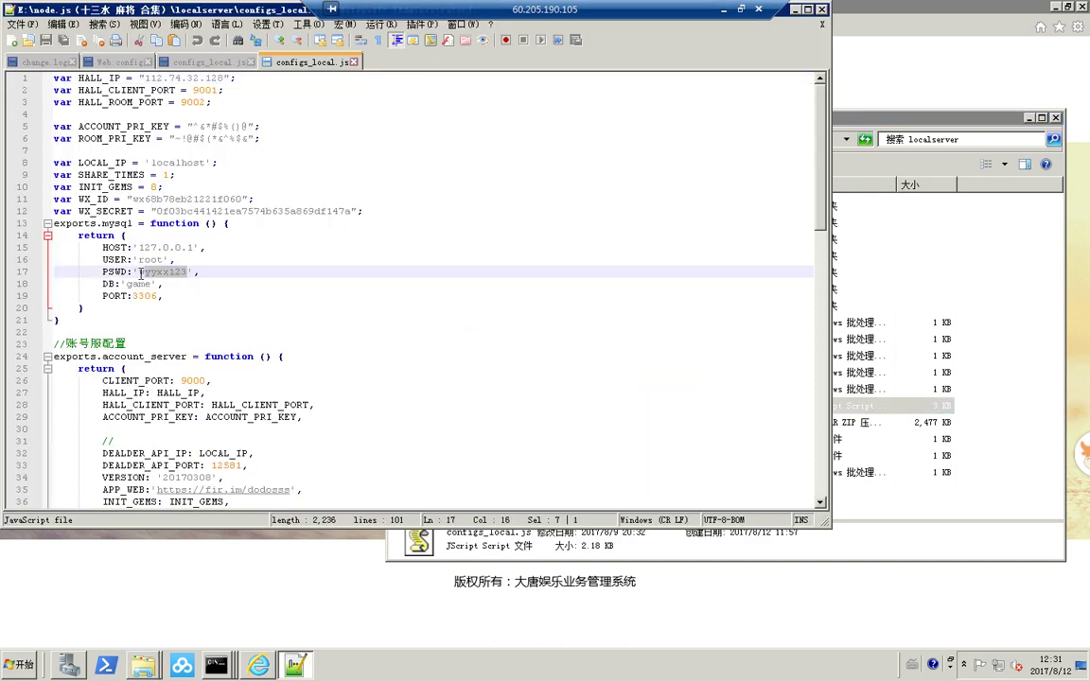
right_click(144, 274)
left_click(171, 295)
left_click(259, 666)
- Log in as admin with the copied password and the captcha, declining to save the password
left_click(666, 331)
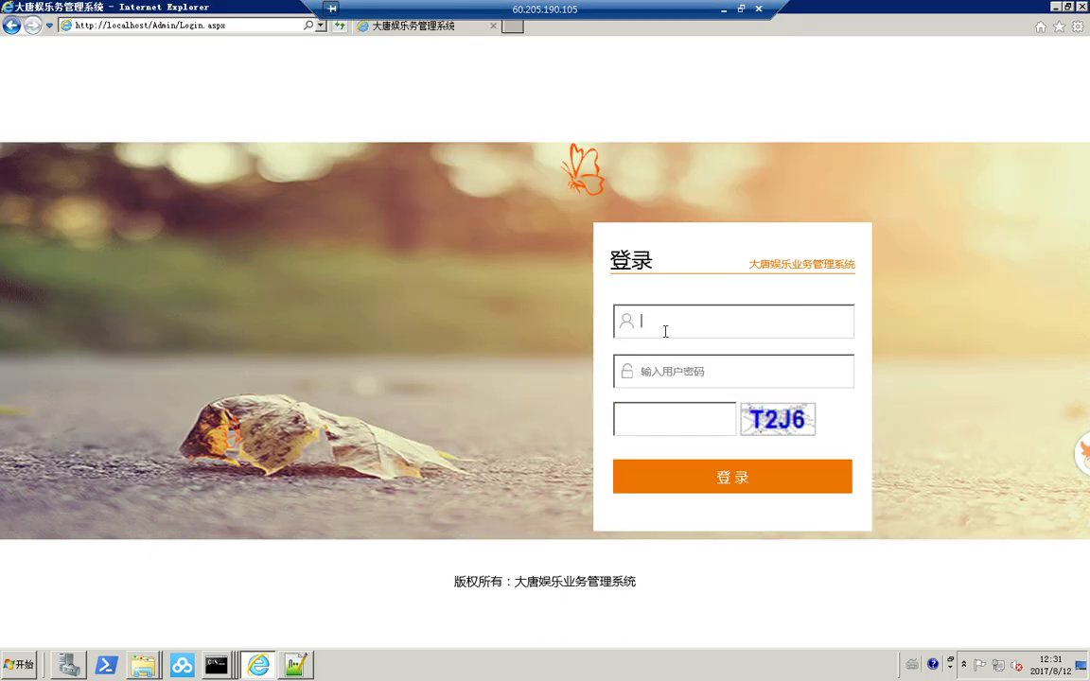
type("admin")
key("Tab")
key("ctrl+v")
key("Tab")
type("T")
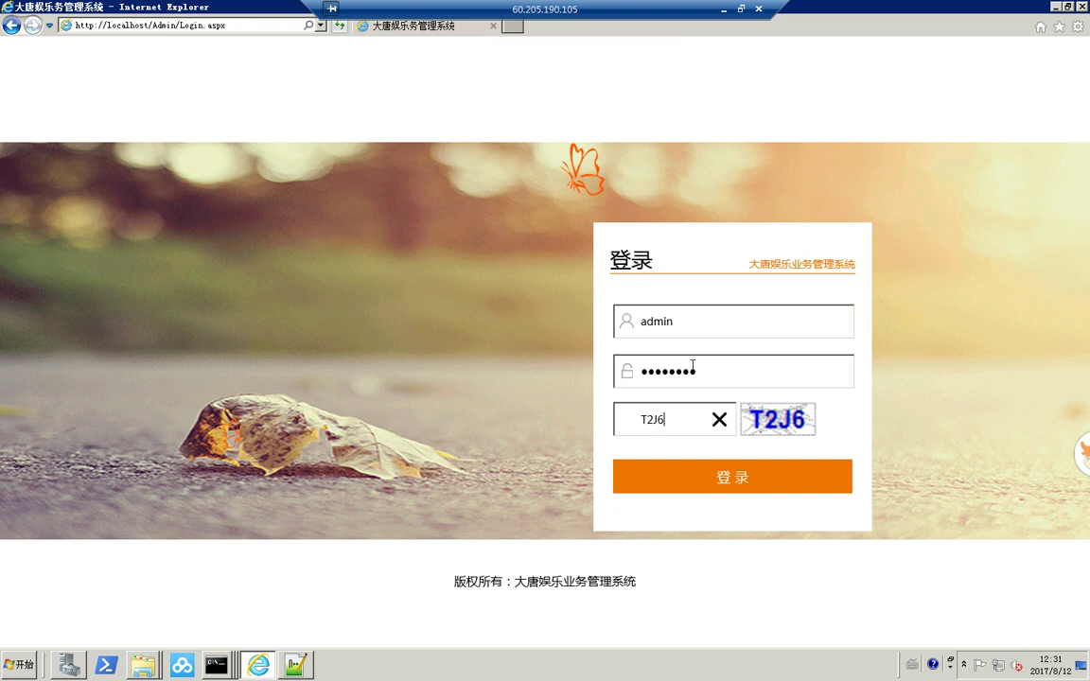
left_click(735, 464)
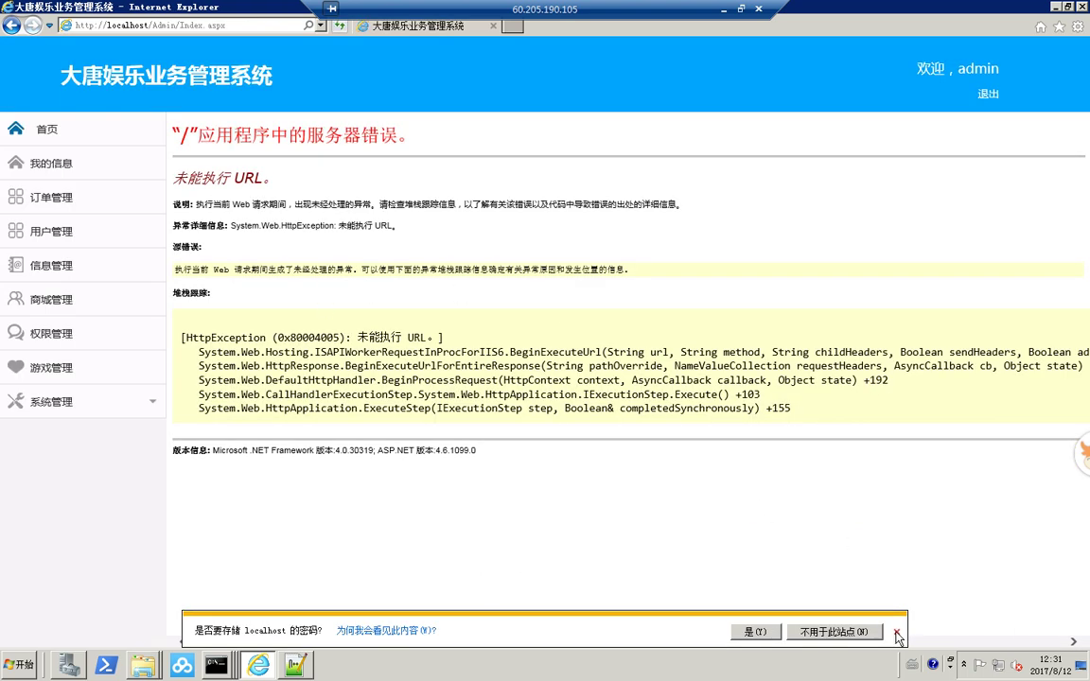
left_click(822, 632)
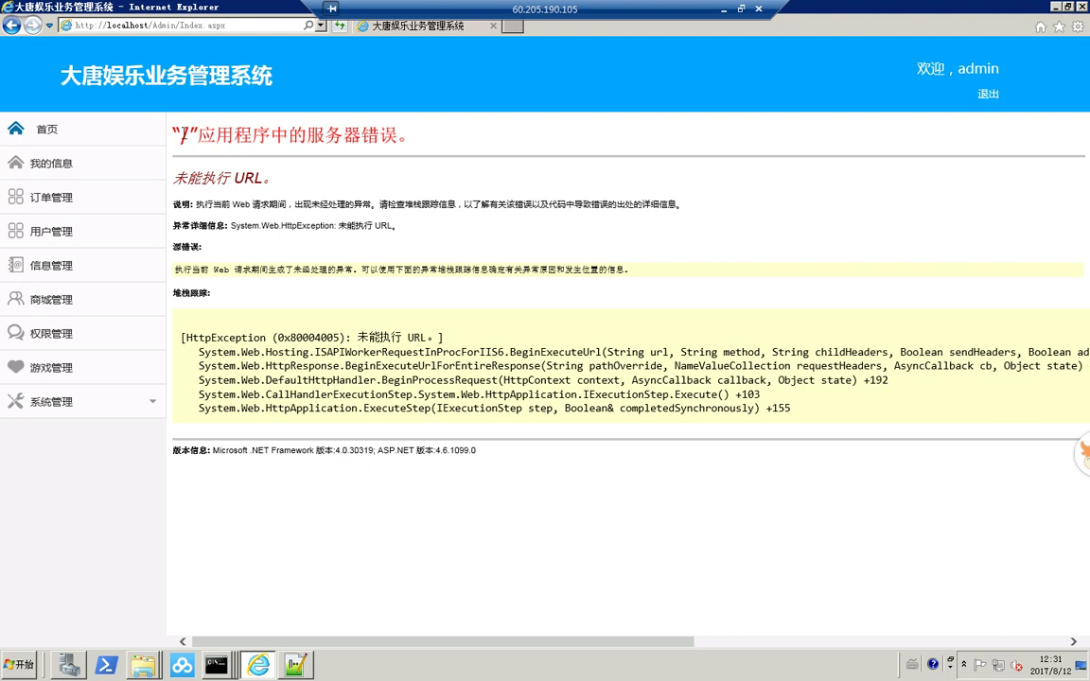
left_click_drag(172, 135, 529, 132)
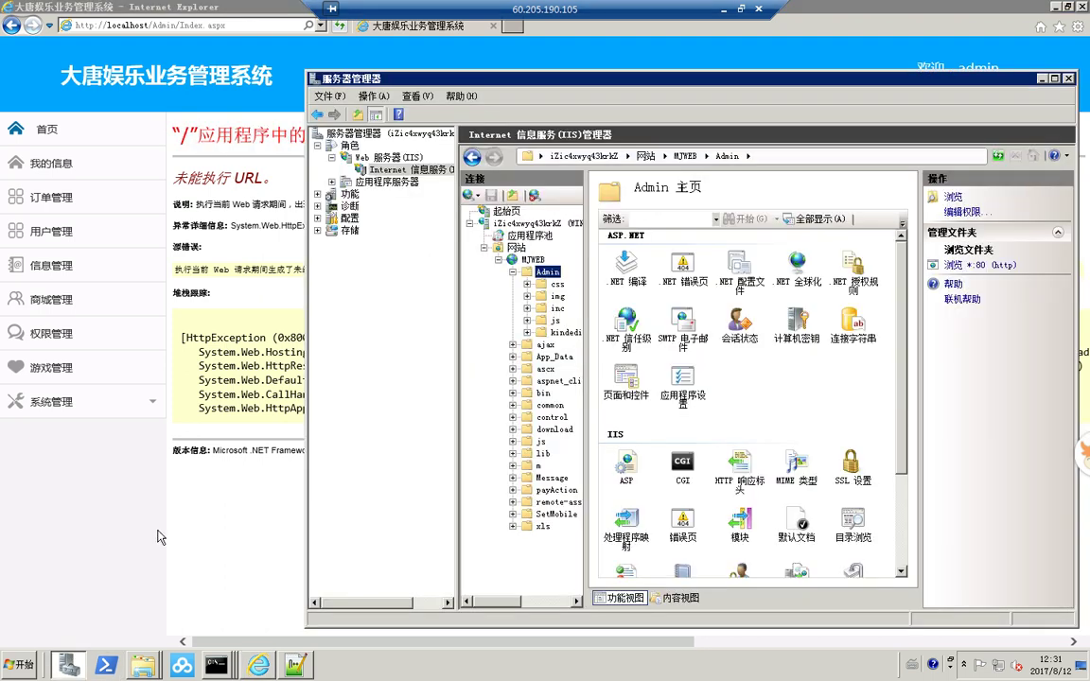
- Open the mjweb folder's security permissions and add the Everyone group through advanced search
right_click(516, 259)
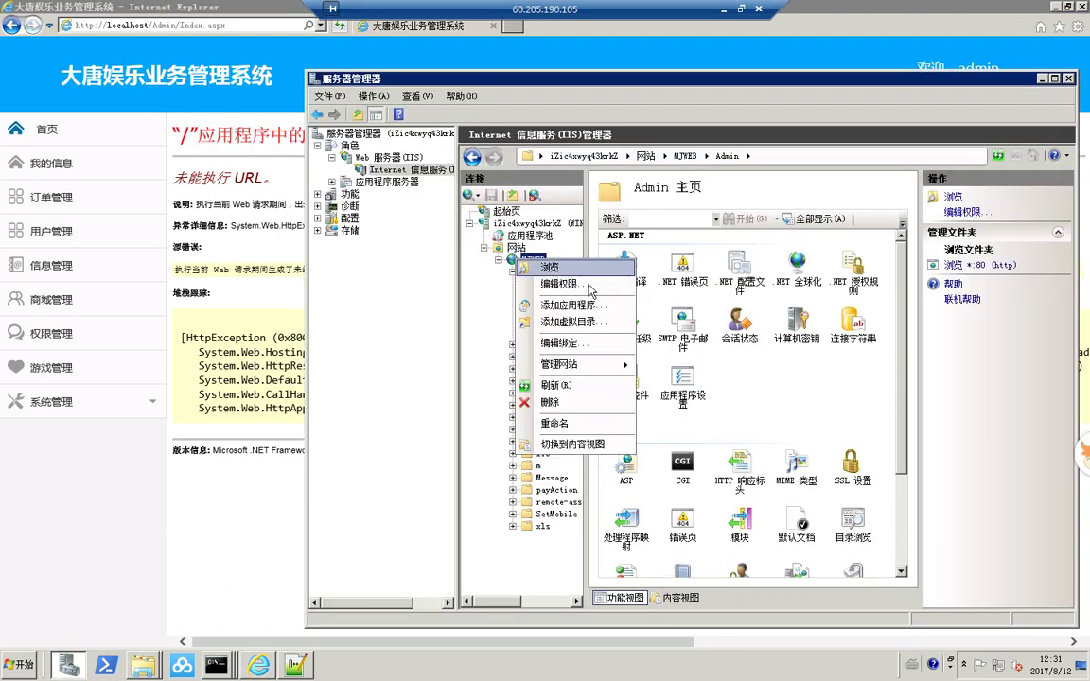
left_click(539, 285)
left_click(681, 315)
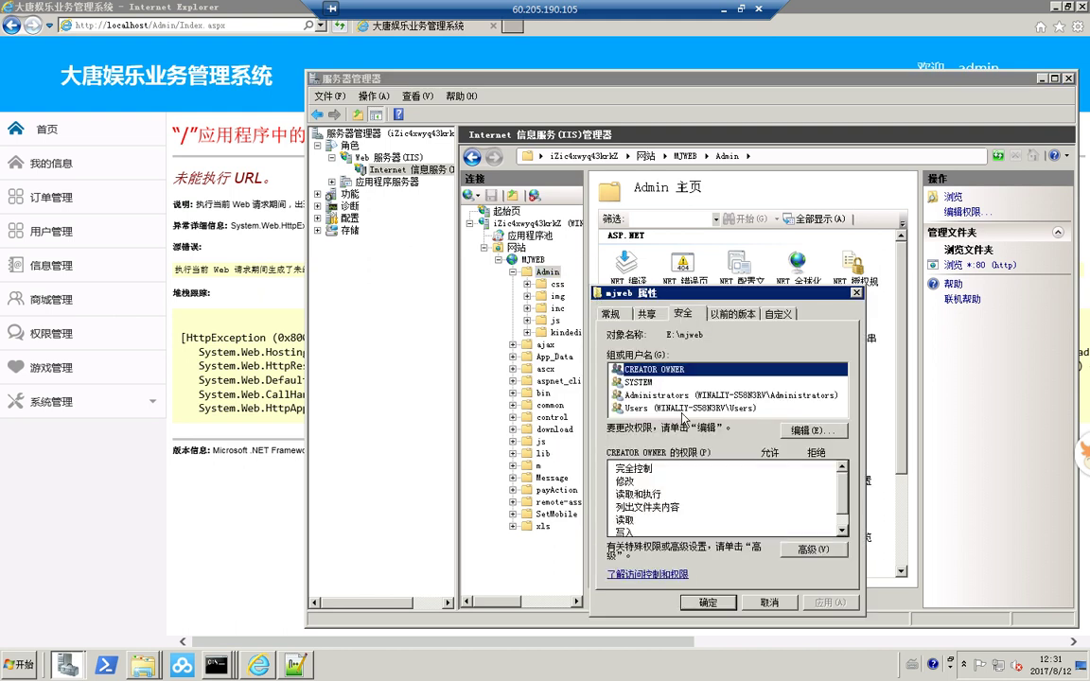
key("alt+e")
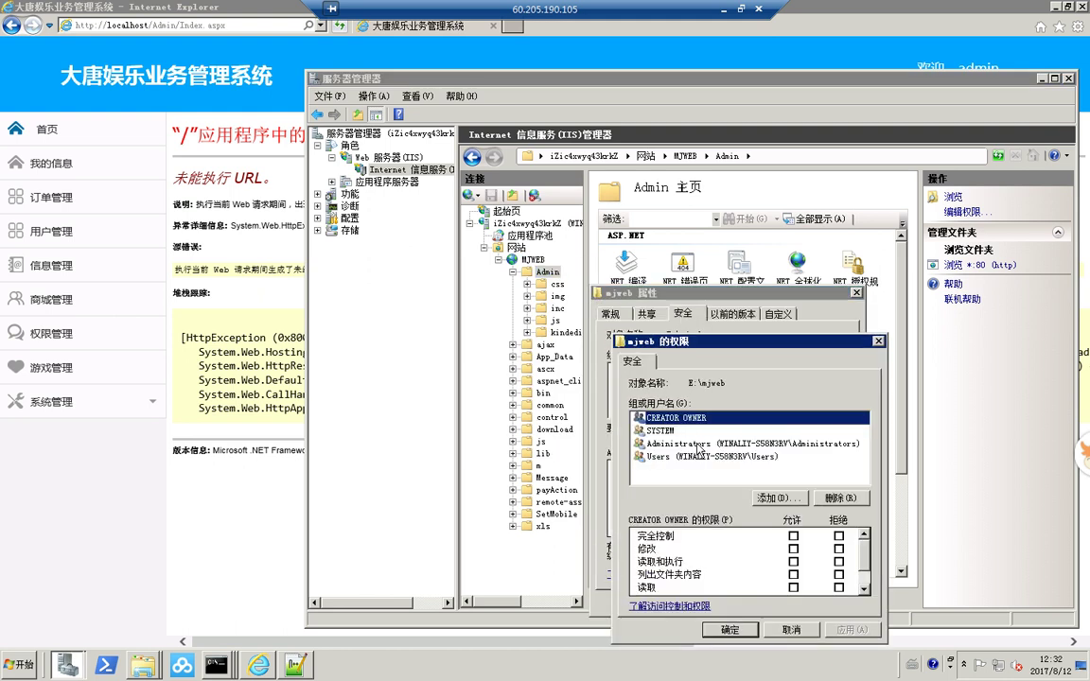
left_click(774, 499)
key("alt+a")
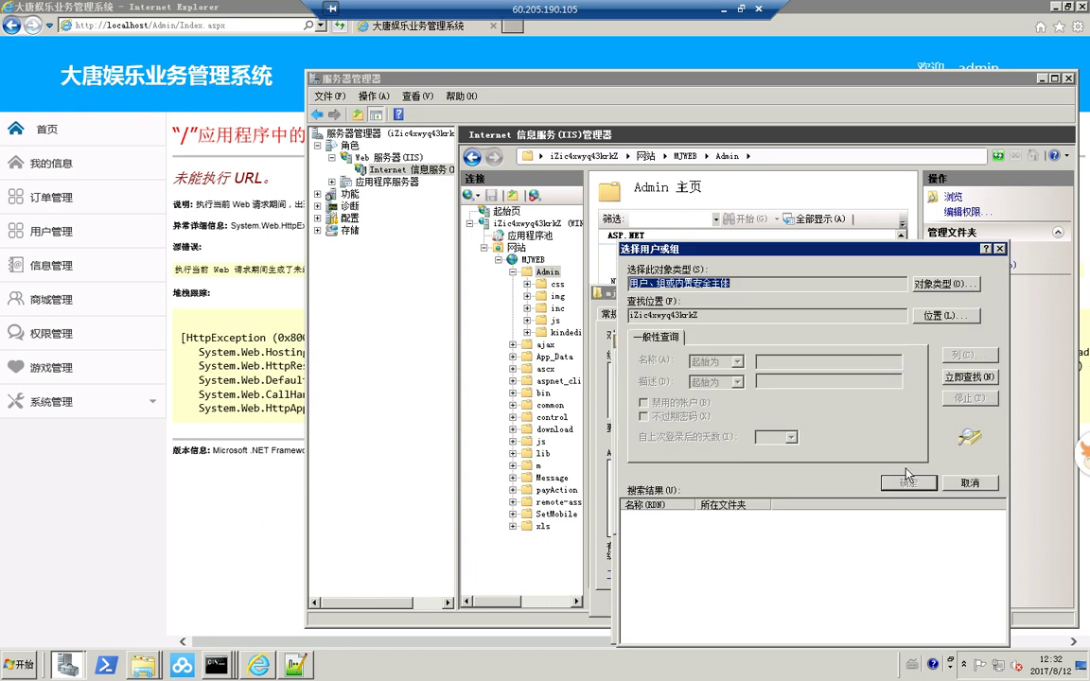
left_click(972, 379)
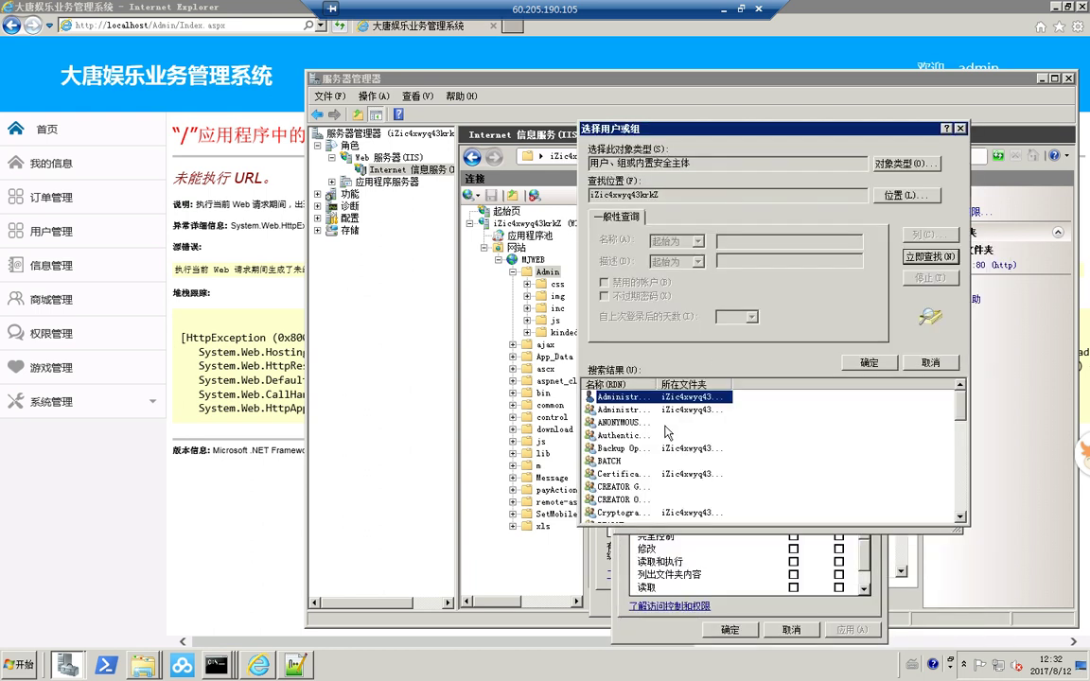
double_click(656, 384)
scroll(698, 445, "down", 3)
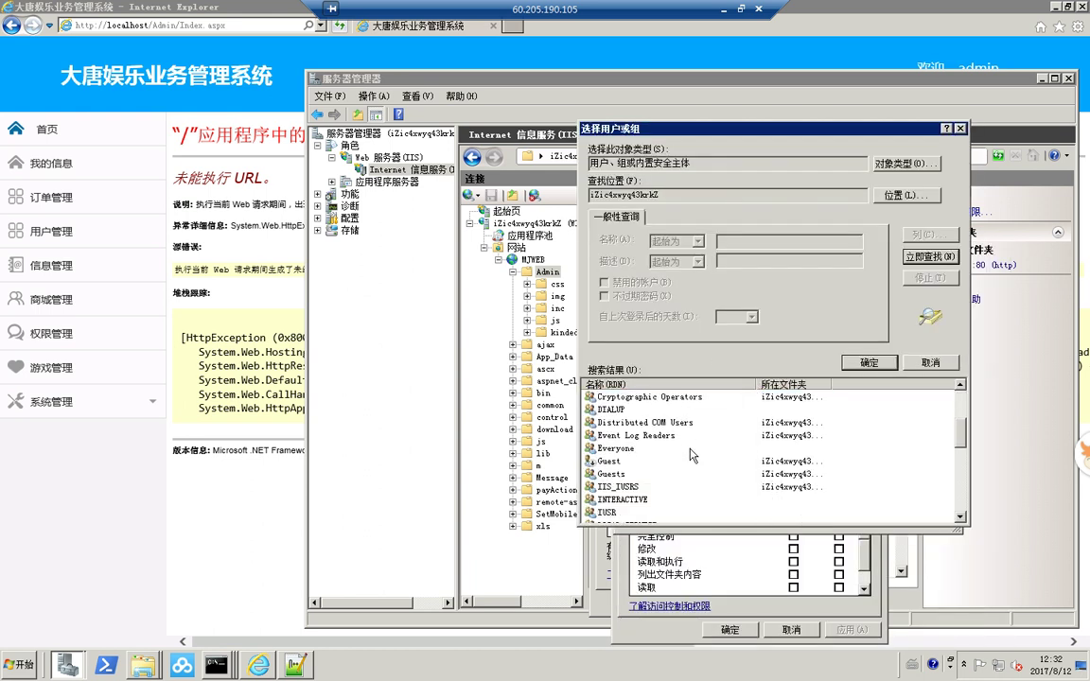
double_click(698, 447)
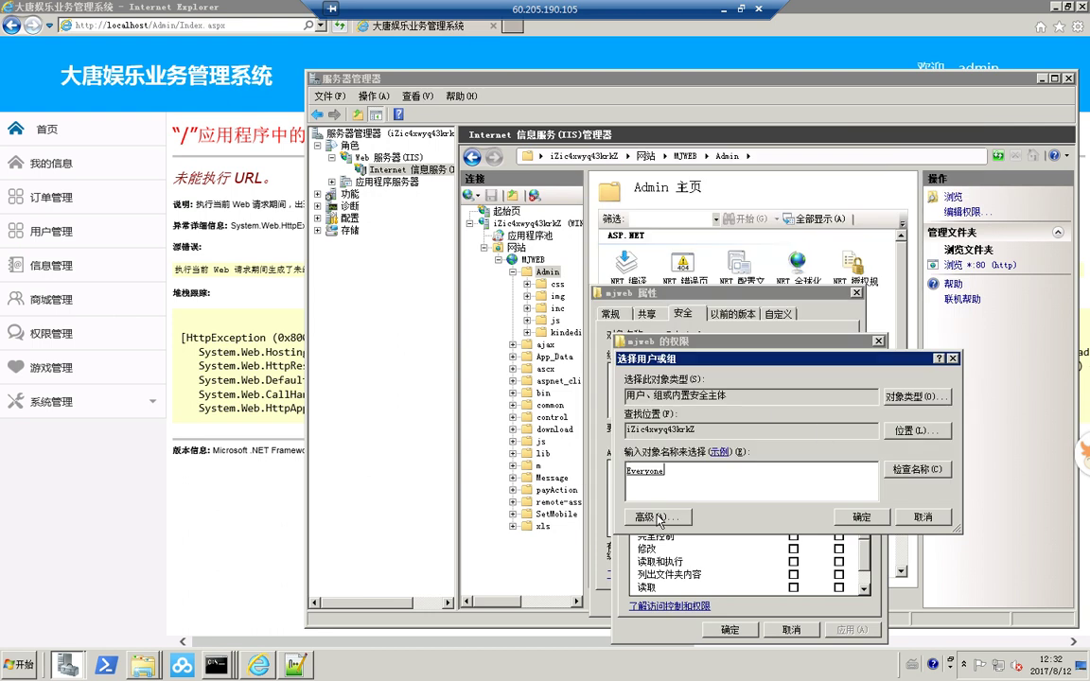
- Add IIS_IUSRS with Allow Modify permission and close both permission dialogs
left_click(656, 517)
left_click(967, 377)
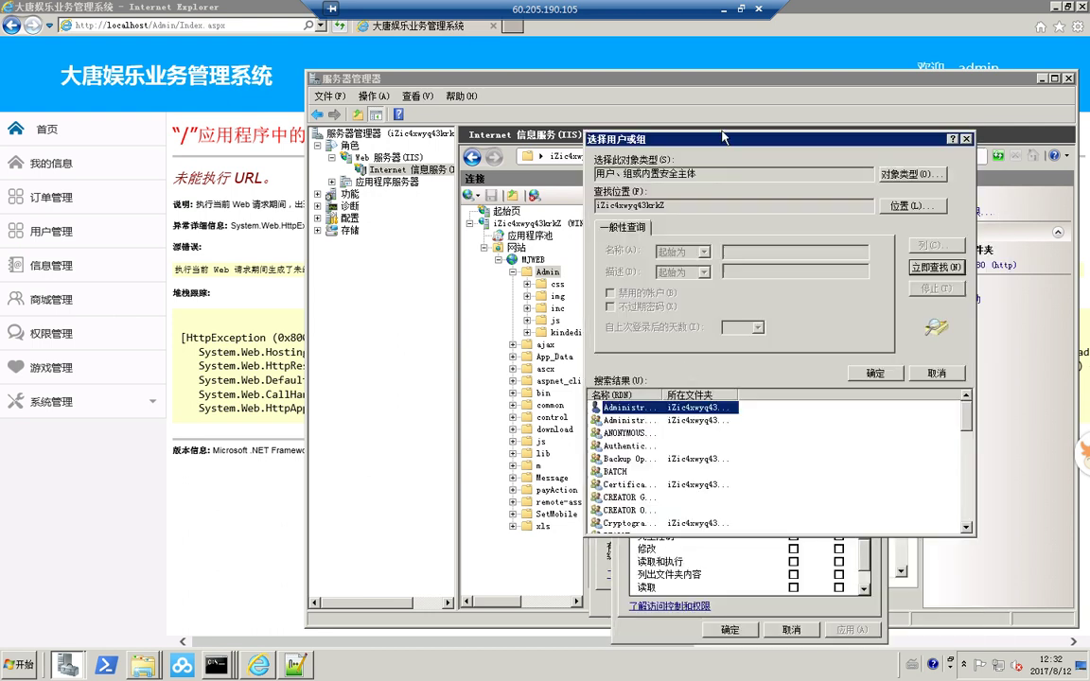
left_click_drag(719, 395, 777, 395)
scroll(739, 511, "down", 4)
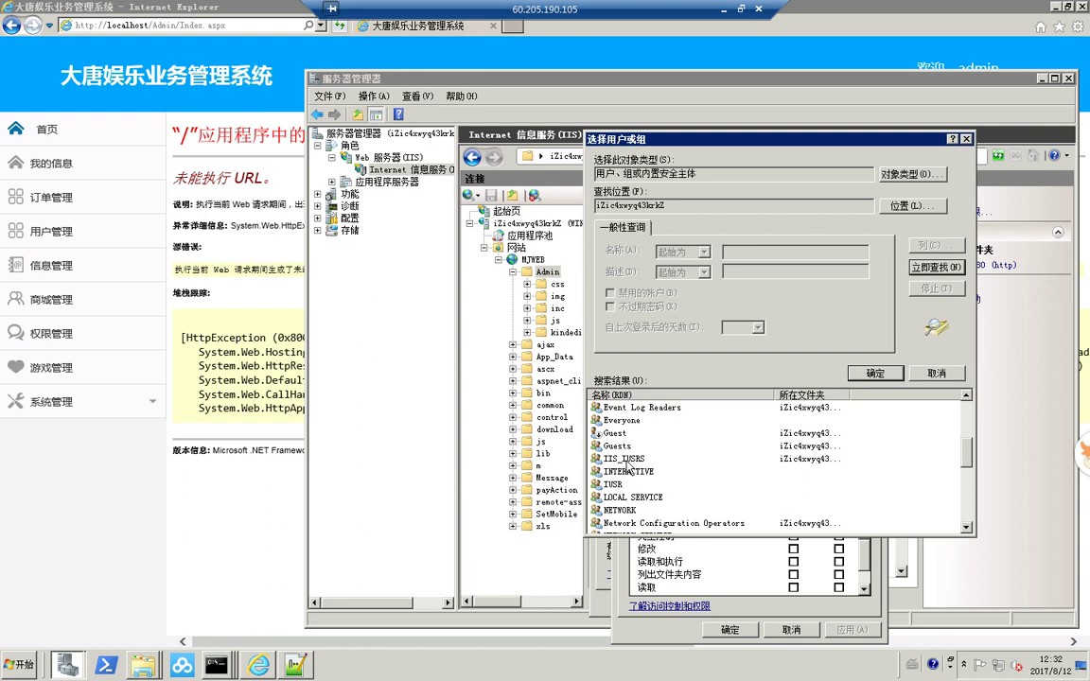
double_click(625, 460)
left_click(852, 526)
left_click(793, 549)
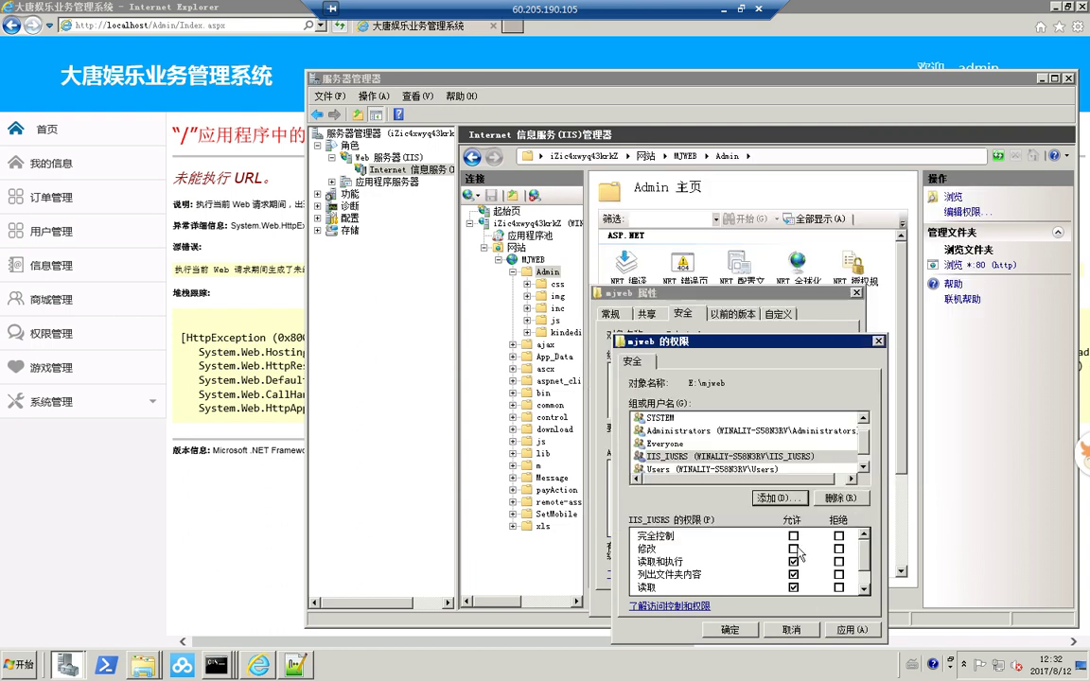
left_click(690, 445)
left_click(711, 627)
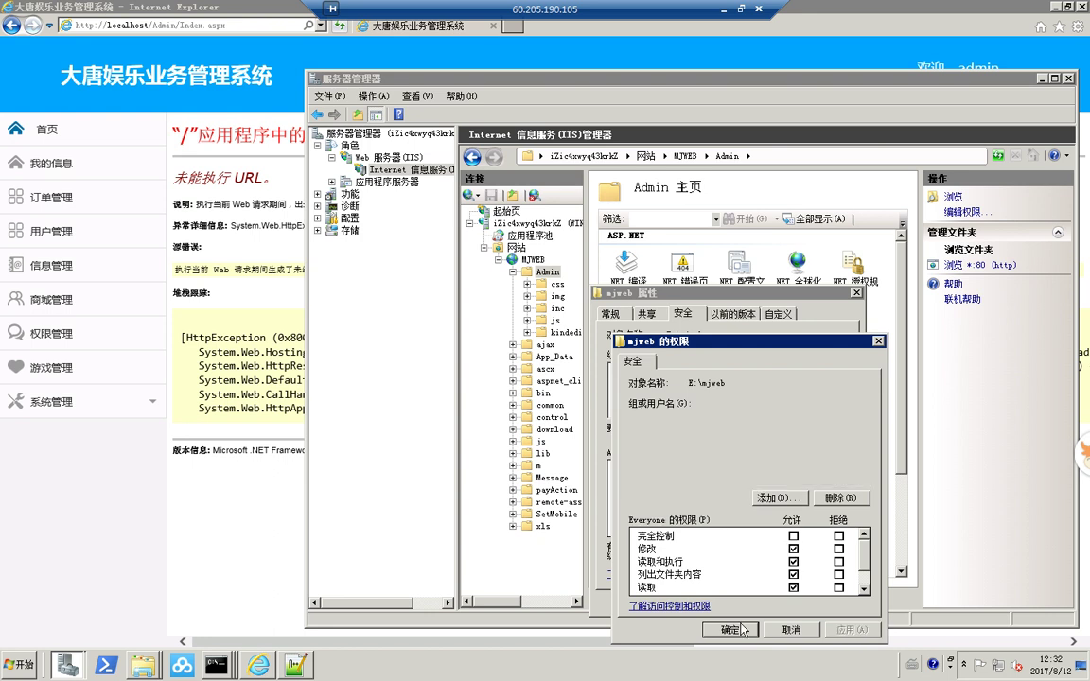
left_click(708, 603)
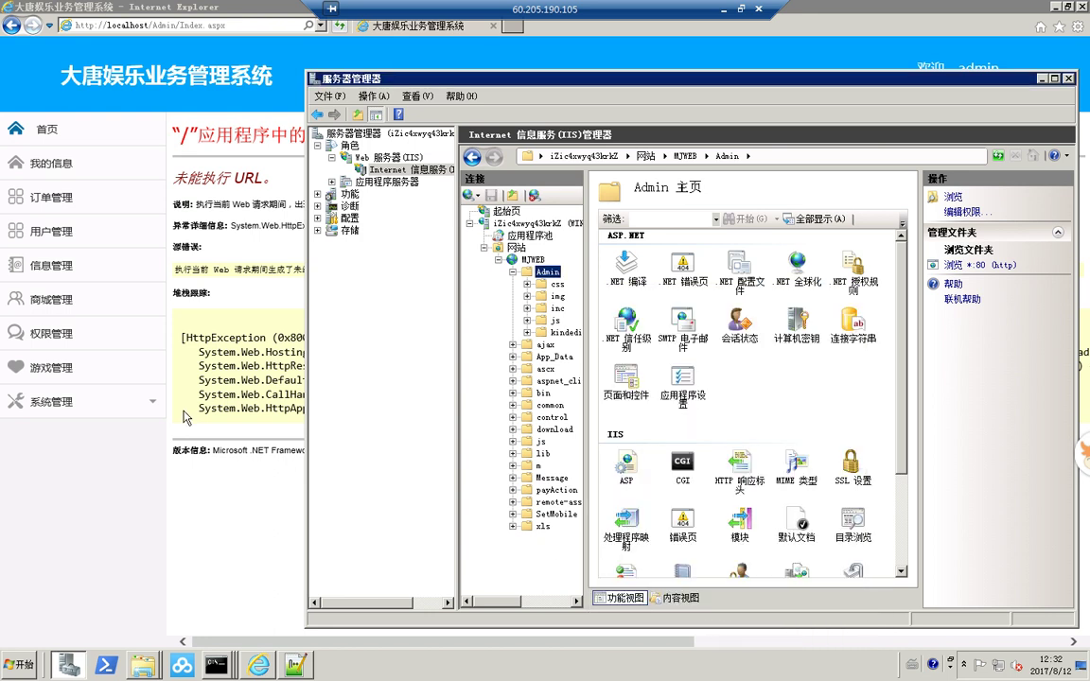
left_click(133, 445)
- Reload the admin page, cut its address and close Internet Explorer
left_click(345, 27)
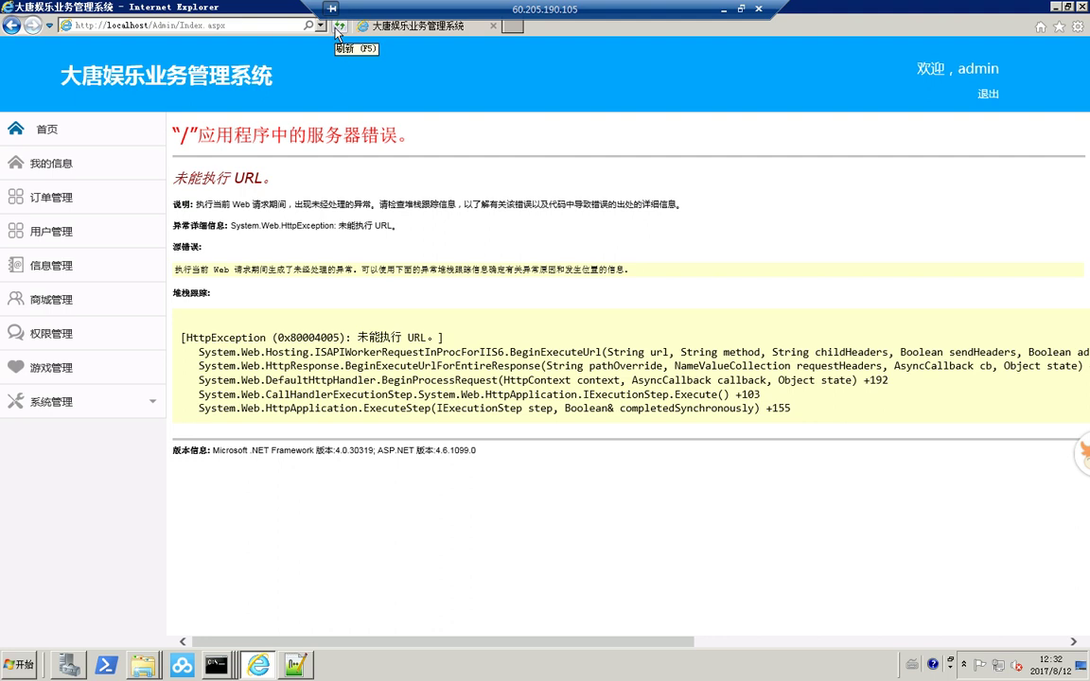
left_click(227, 27)
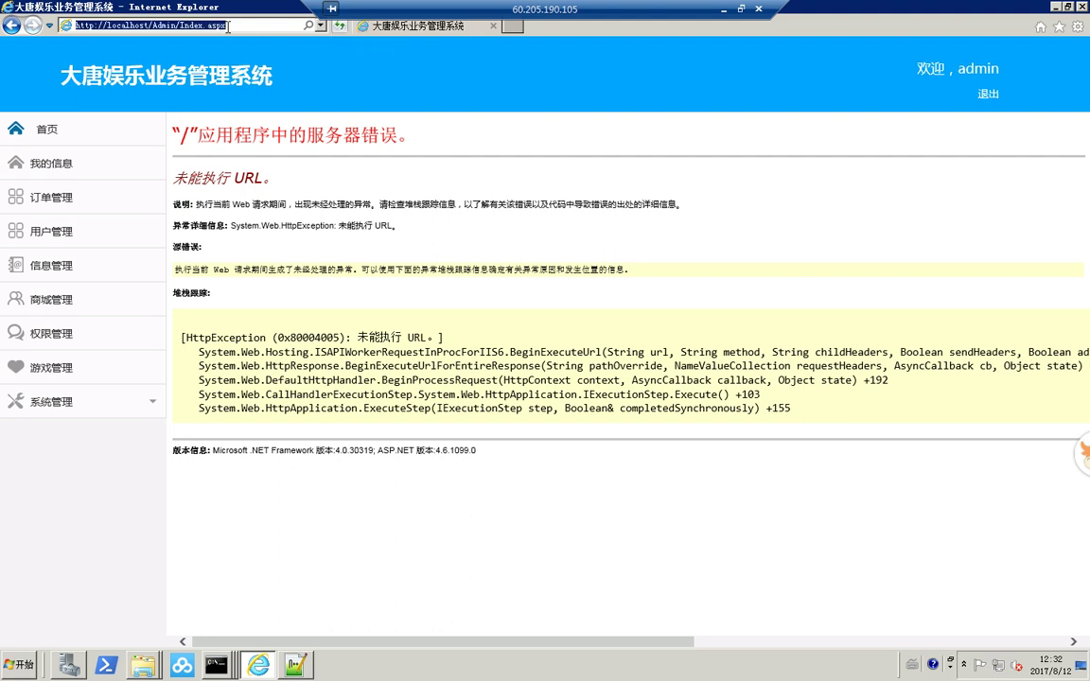
left_click(978, 99)
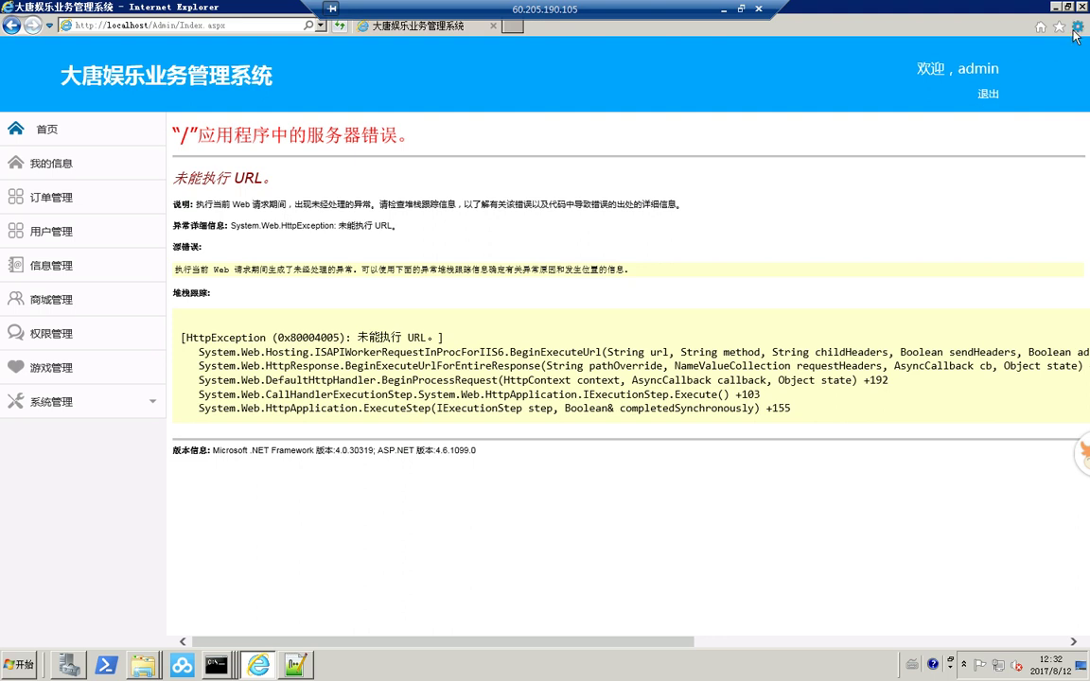
left_click(225, 26)
right_click(244, 28)
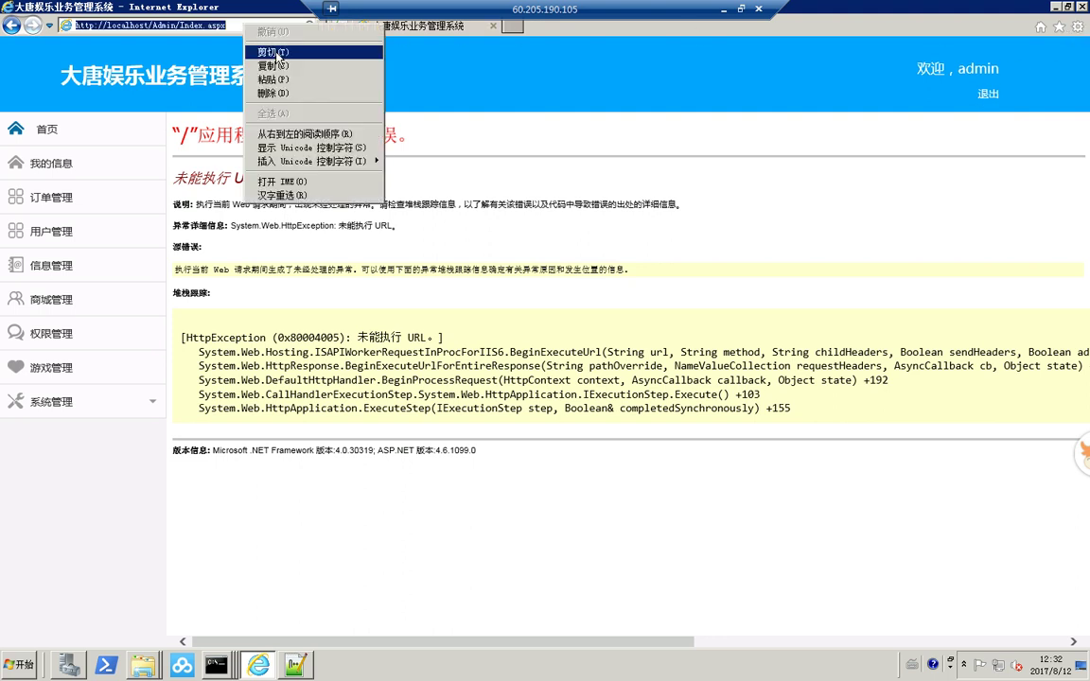
left_click(279, 52)
key("alt+F4")
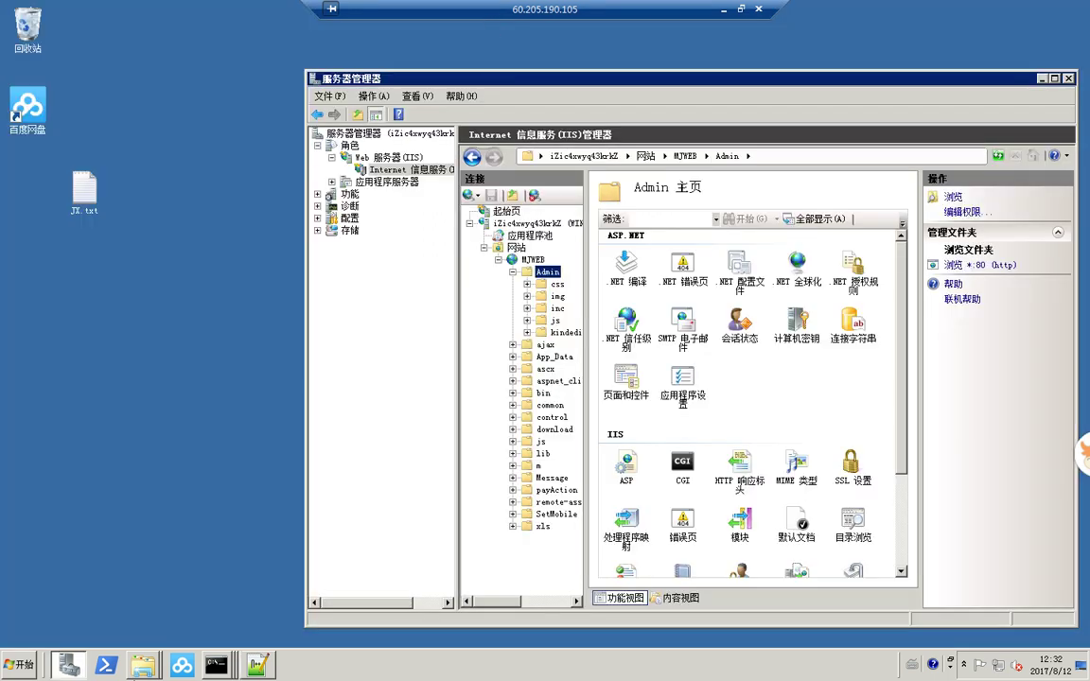
left_click(19, 665)
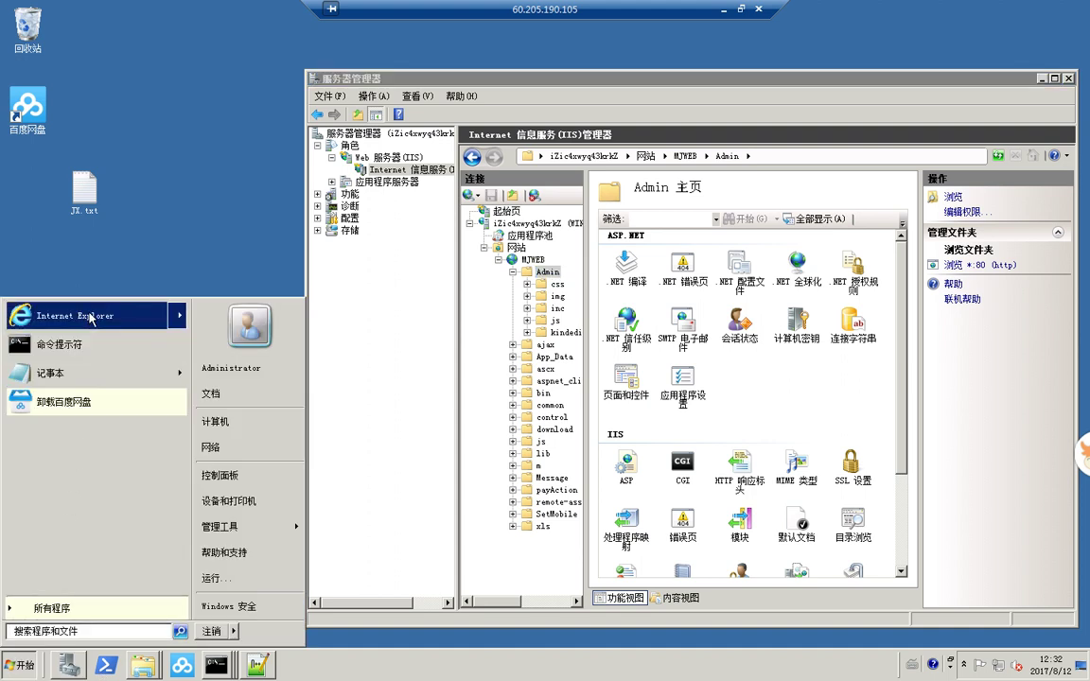
left_click(57, 304)
left_click(210, 29)
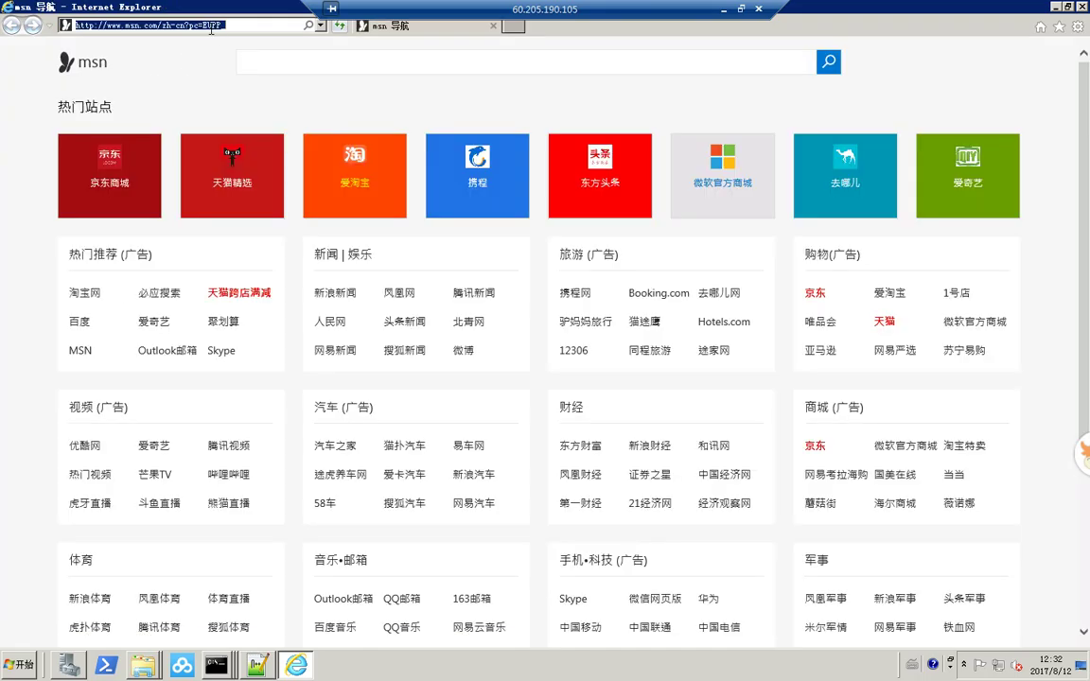
type("http://localhost/admin/Index.aspx")
key("Return")
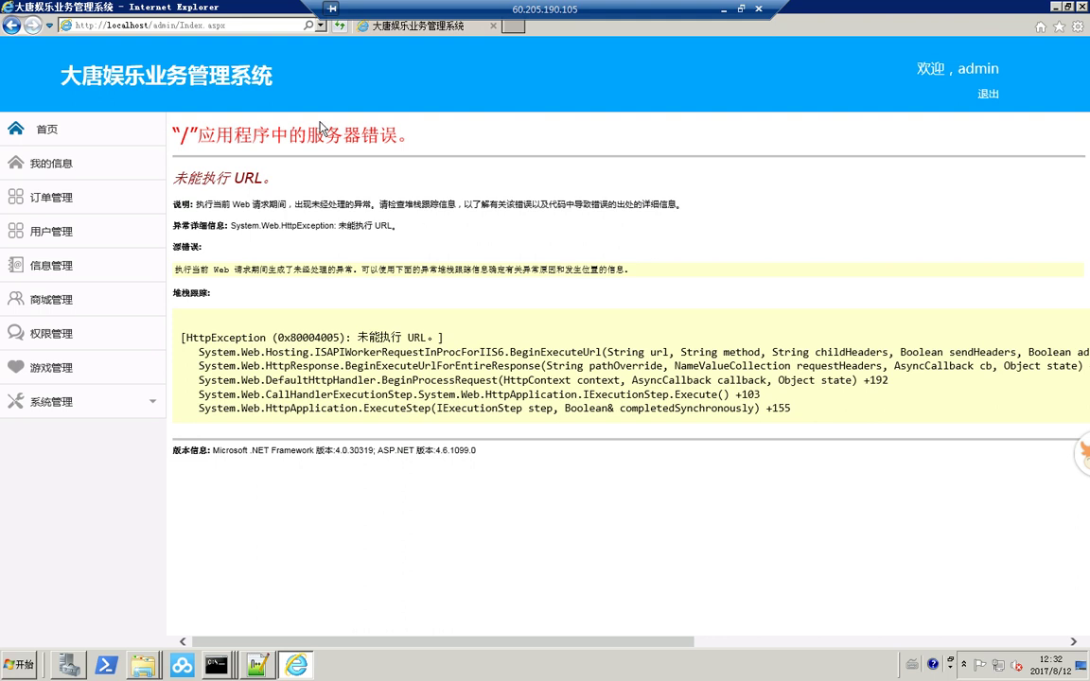
left_click(128, 24)
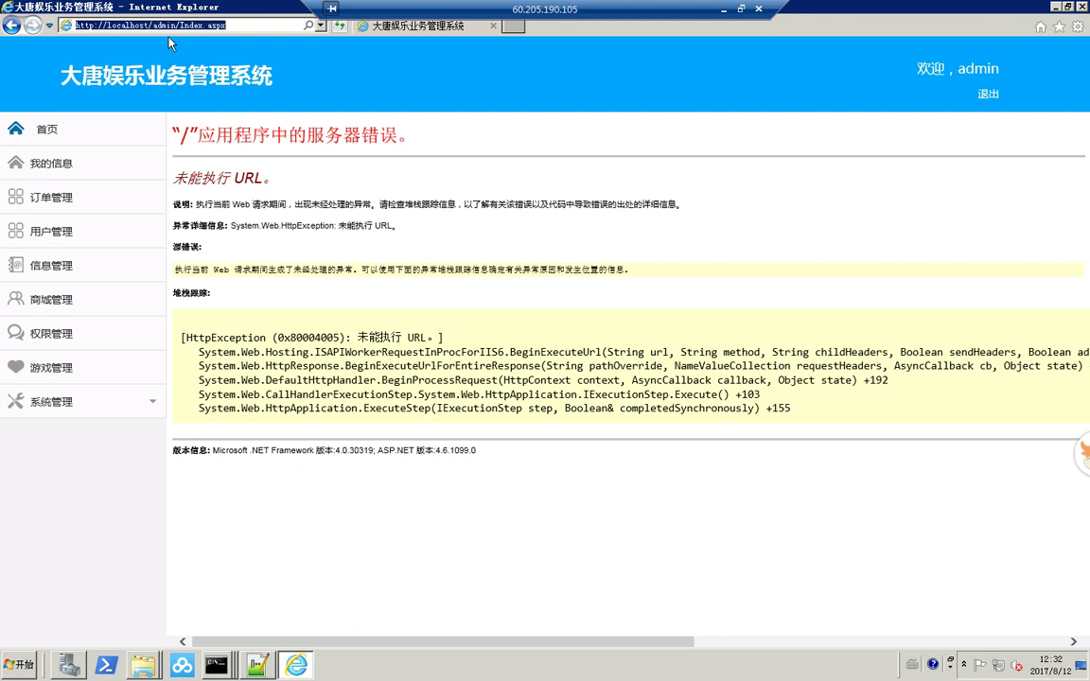
left_click(191, 78)
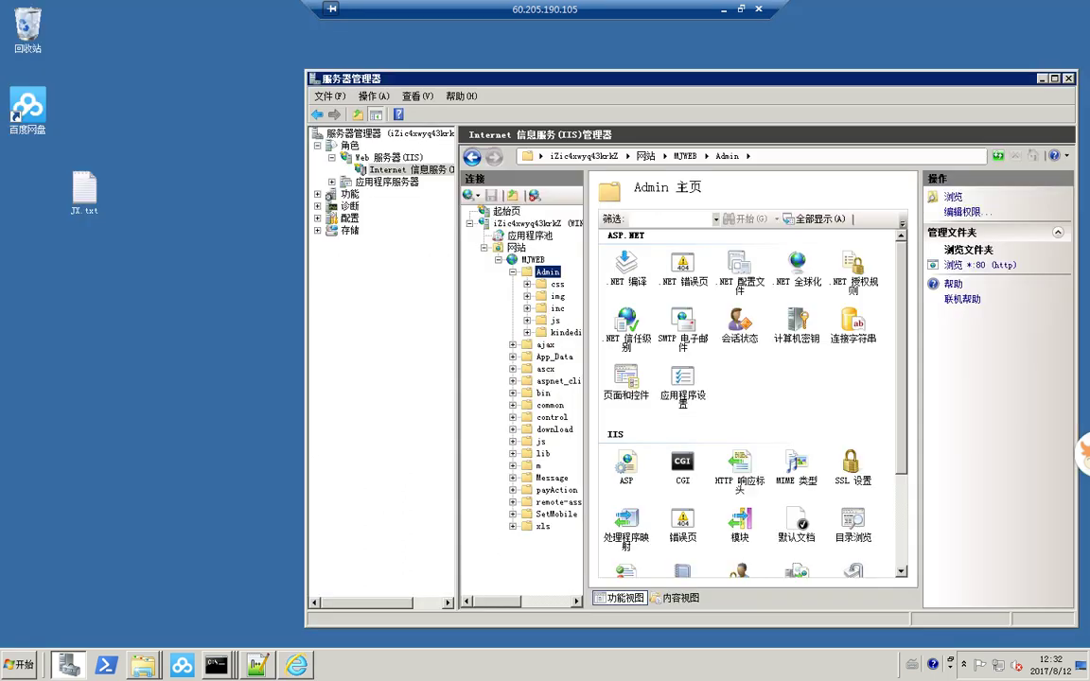
left_click(267, 666)
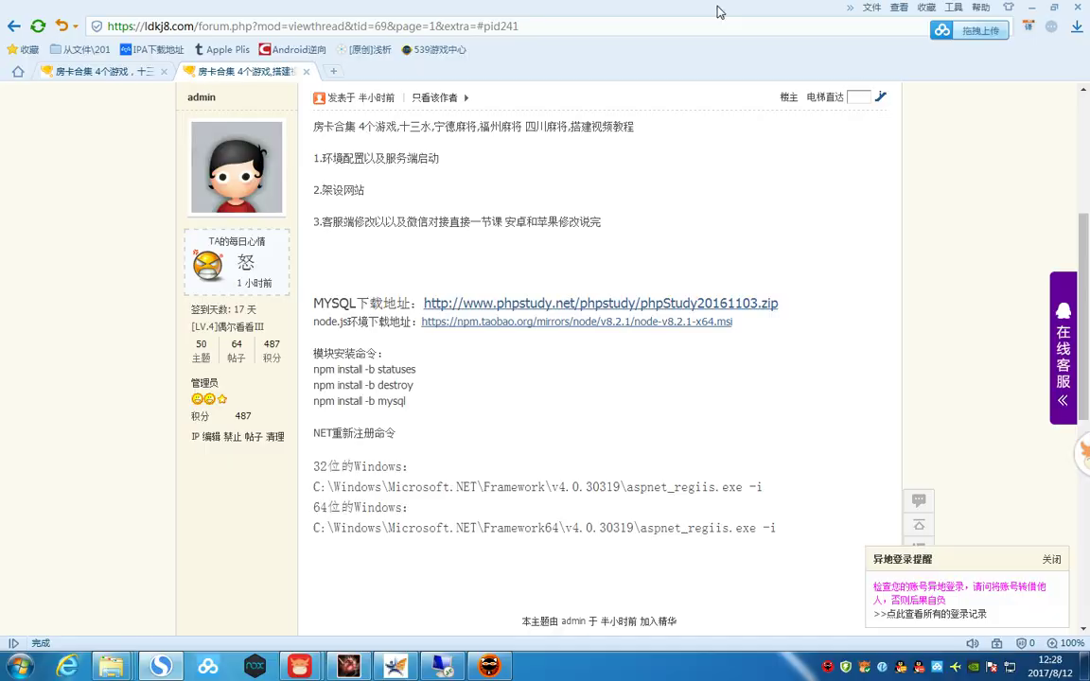
- Copy the server IP 60.205.190.105 from the connection manager and visit it in a new tab
left_click(407, 666)
left_click_drag(584, 416, 491, 421)
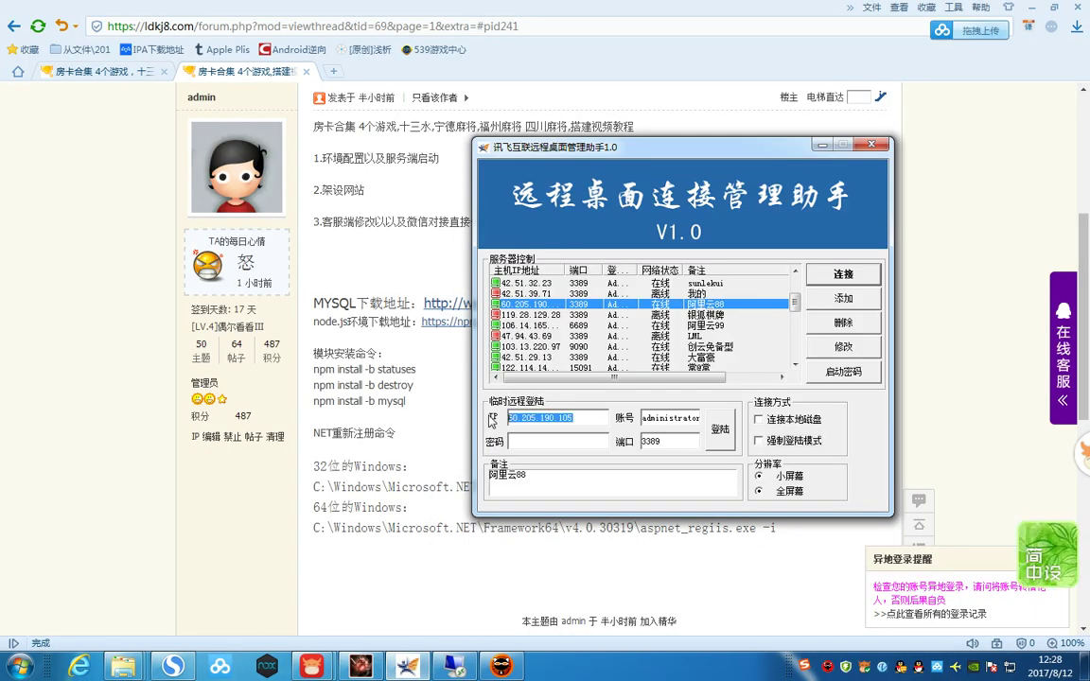
right_click(543, 419)
left_click(568, 464)
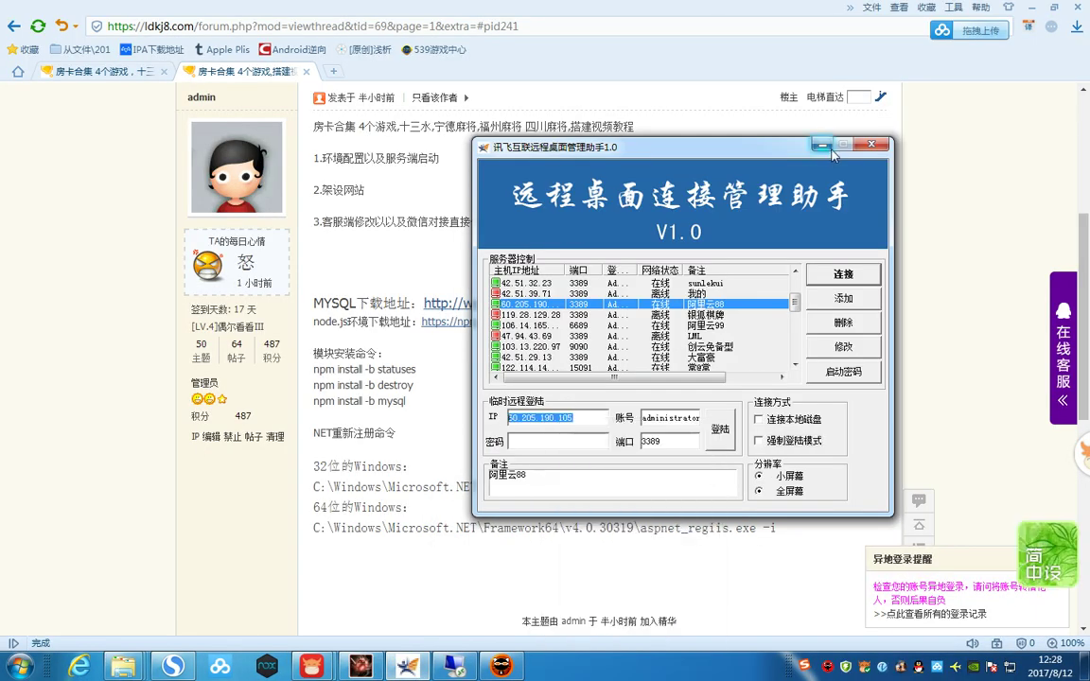
left_click(823, 143)
left_click(333, 71)
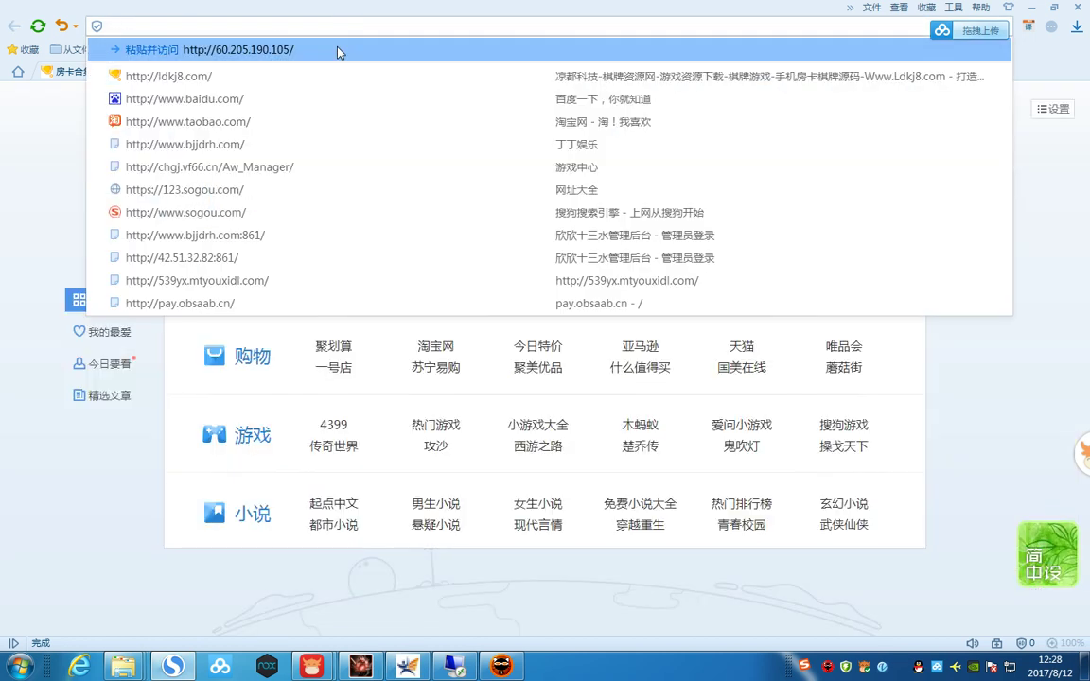
left_click(303, 44)
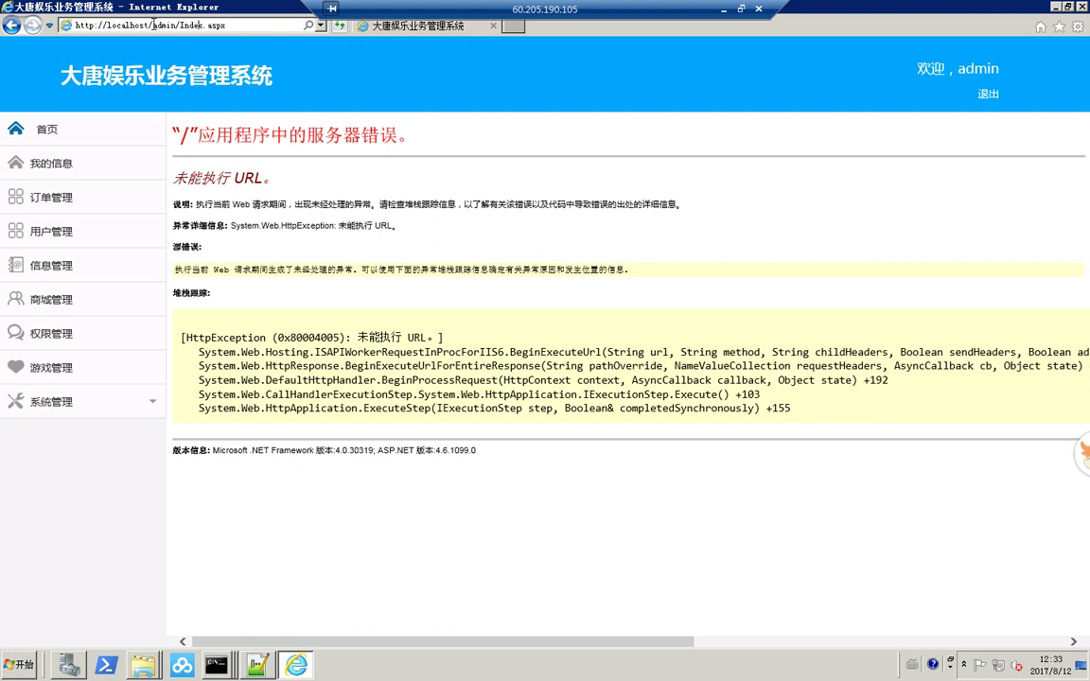
- Append /admin/Index.aspx to the server IP, reaching the admin Login.aspx form
left_click_drag(148, 25, 227, 26)
right_click(216, 28)
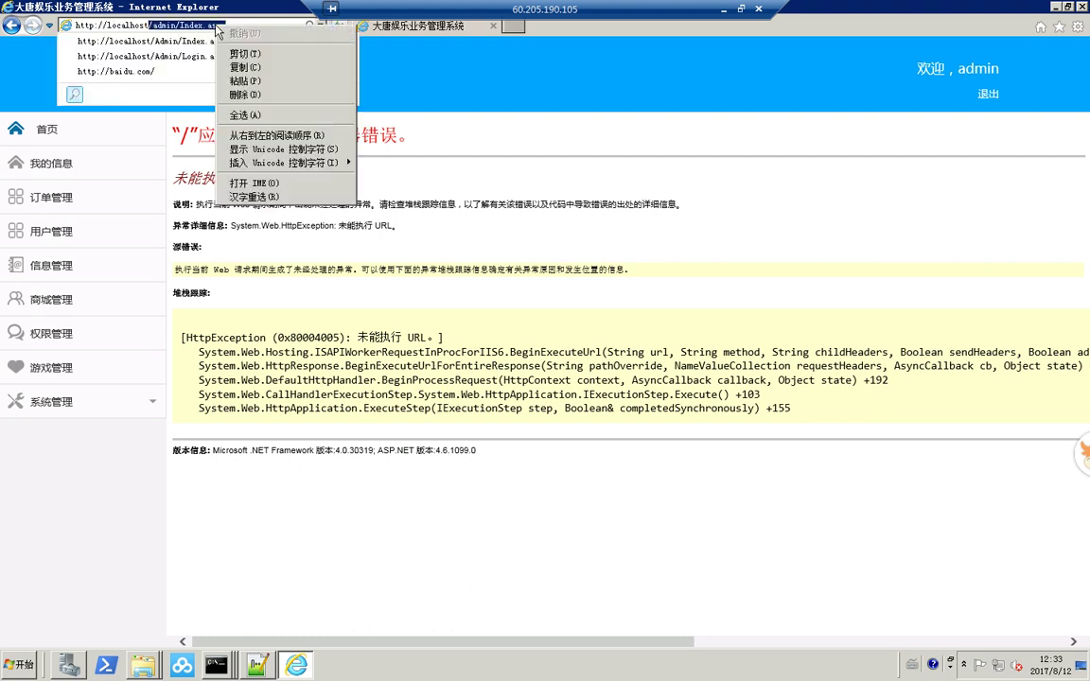
left_click(232, 53)
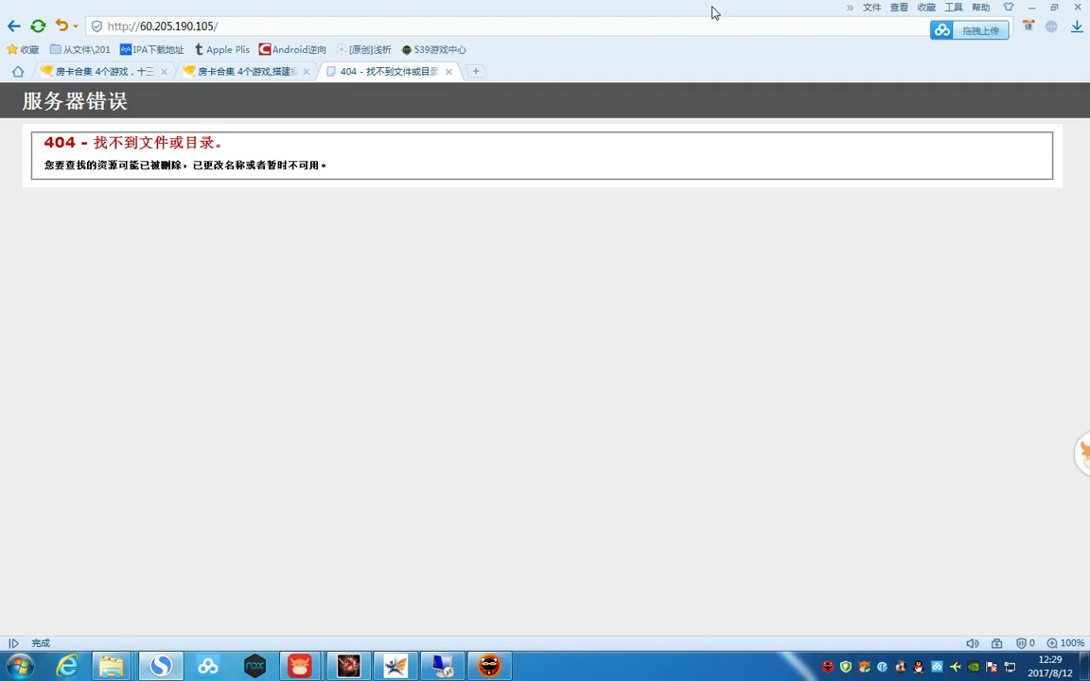
left_click(718, 8)
left_click(289, 28)
key("ctrl+v")
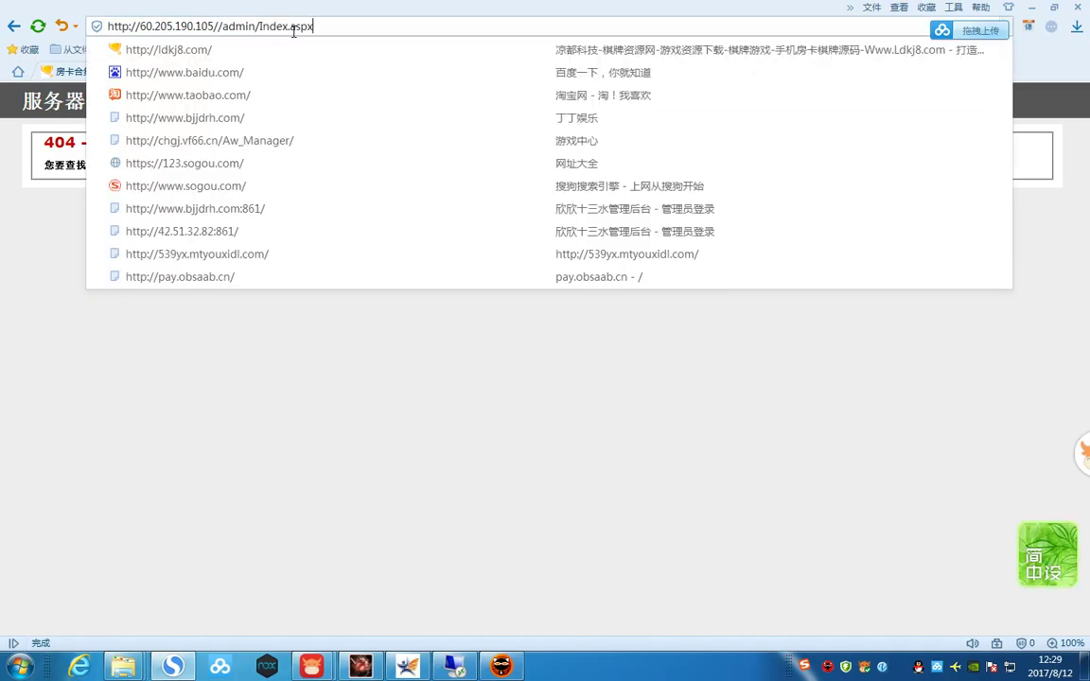
key("Return")
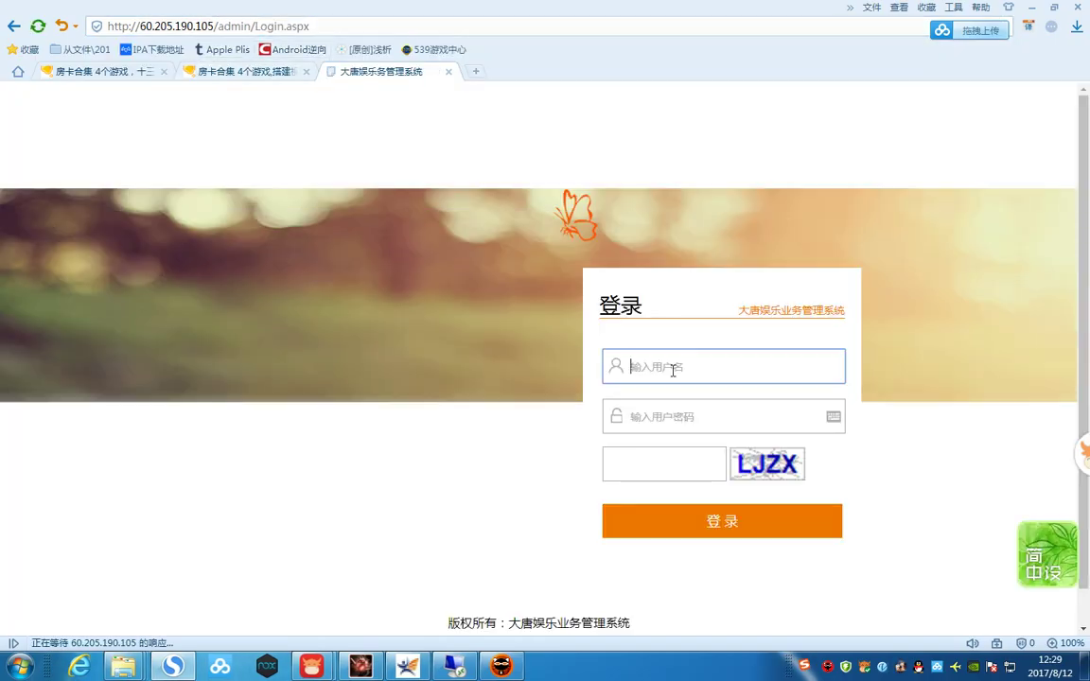
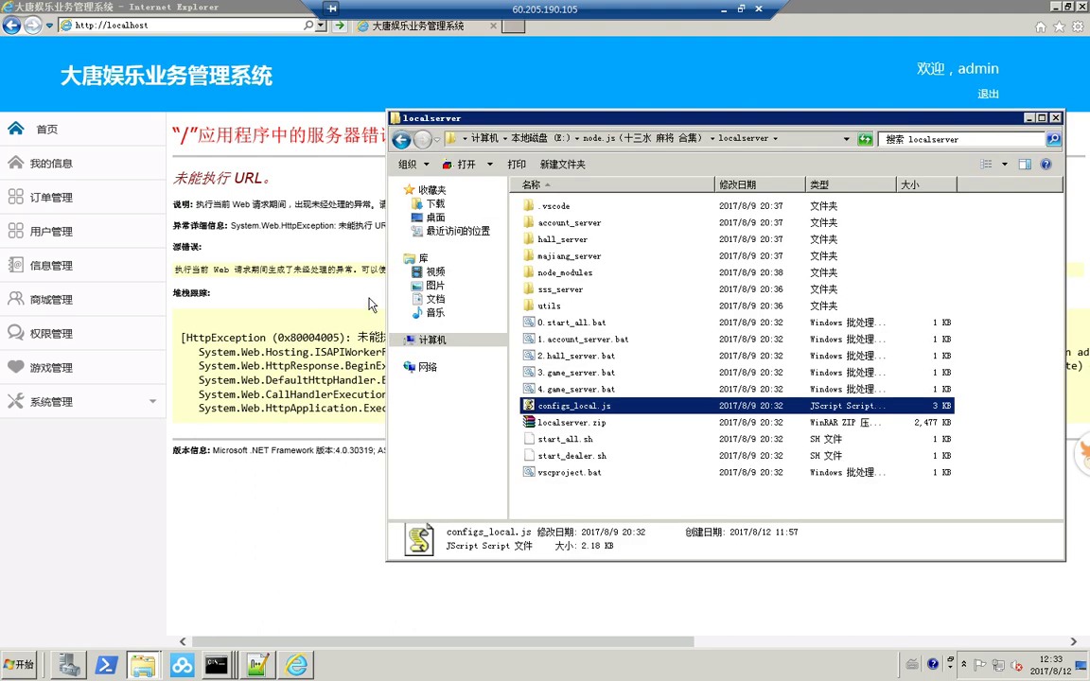
- Open configs_local.js from the localserver folder in Notepad++ via its right-click Edit with Notepad++ option
right_click(578, 407)
key("Escape")
key("u")
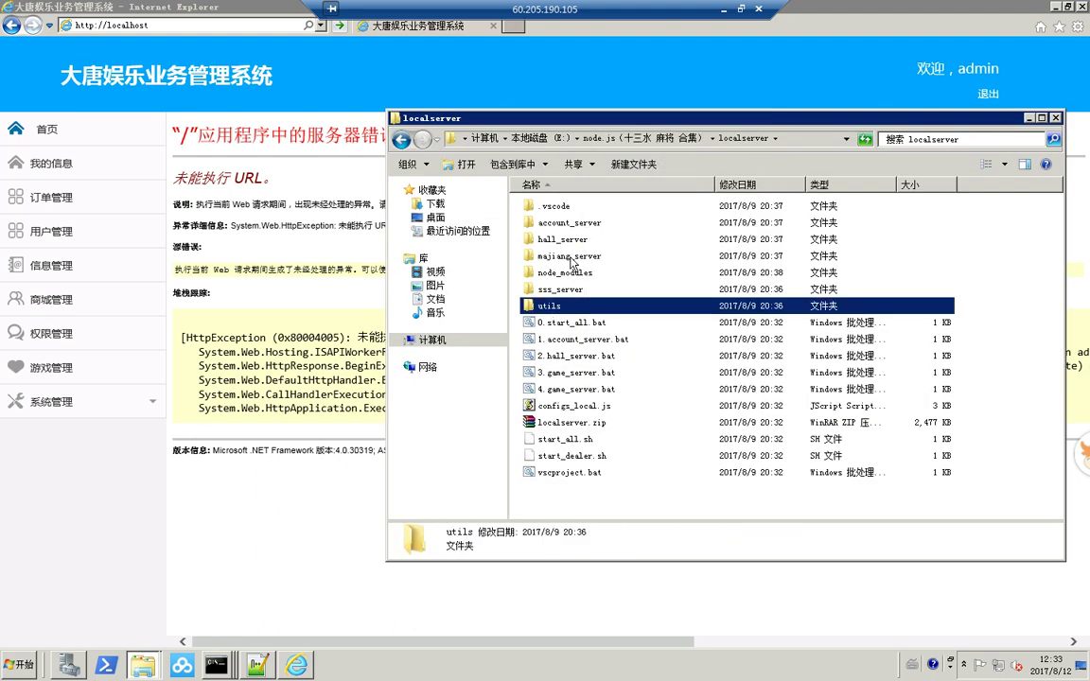
right_click(580, 389)
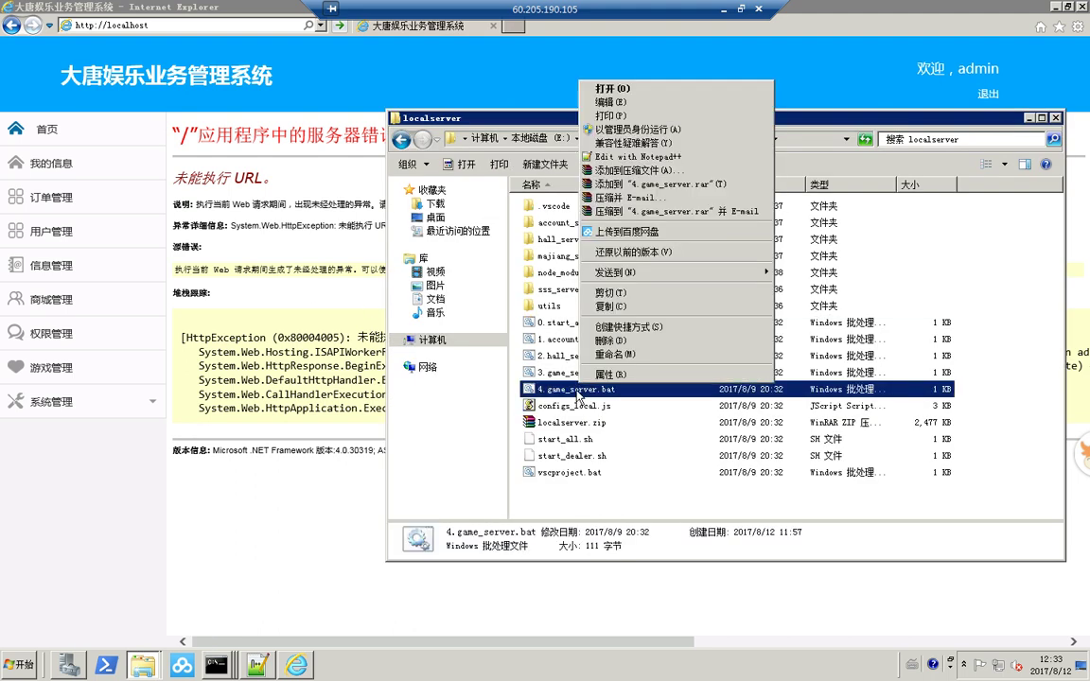
right_click(565, 404)
left_click(637, 166)
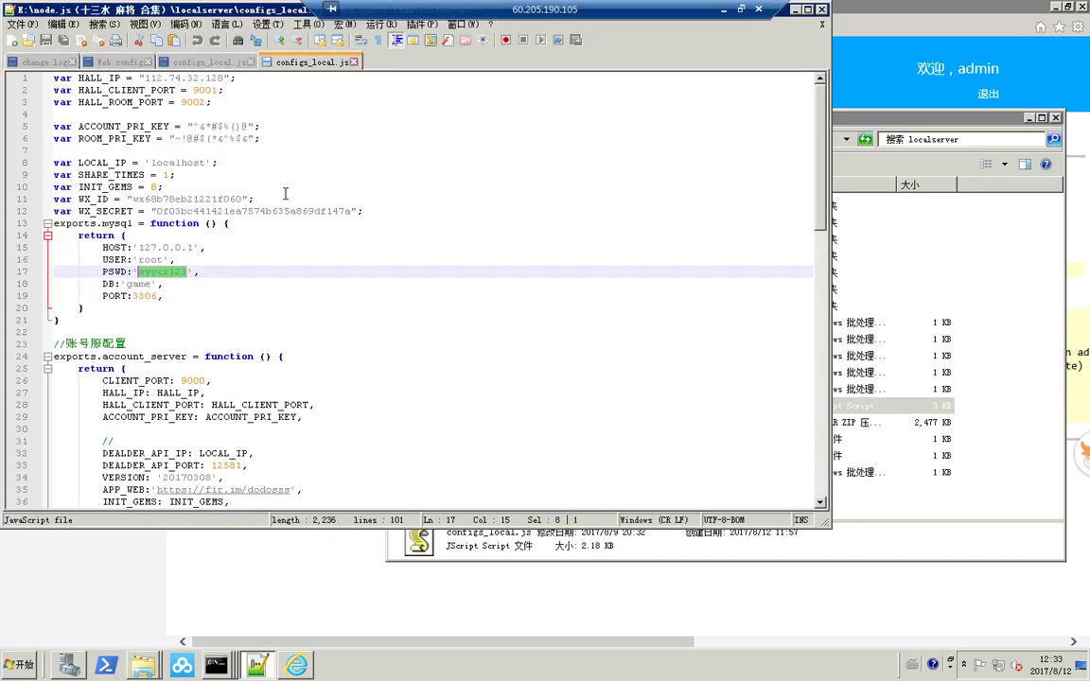
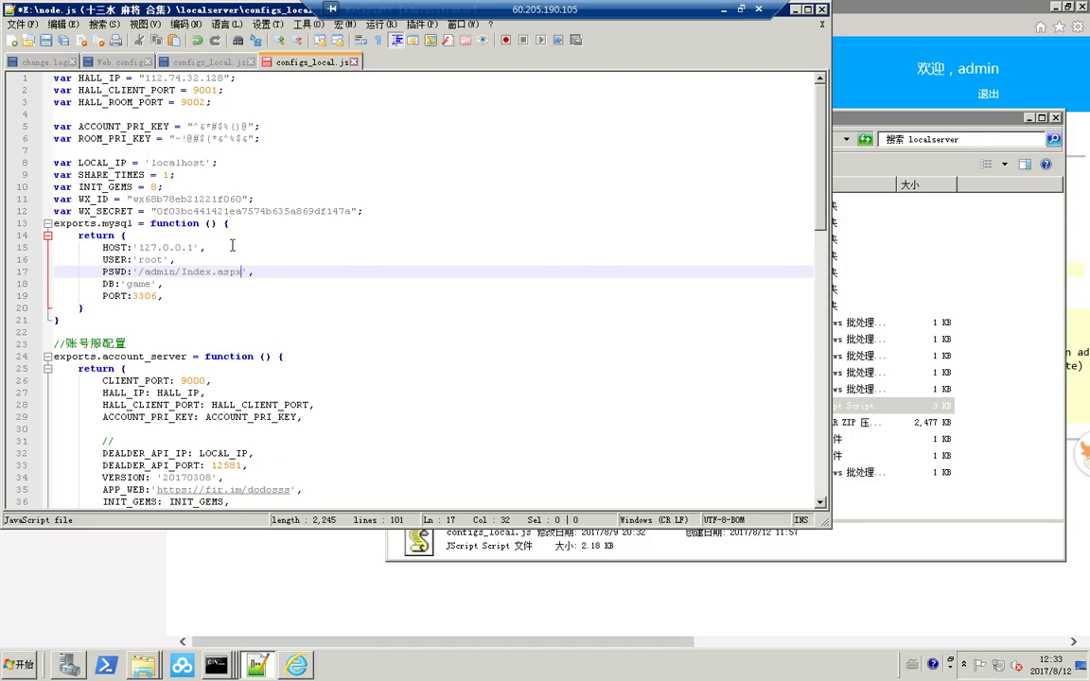
- Close configs_local.js without saving the changes and exit Notepad++
left_click(356, 62)
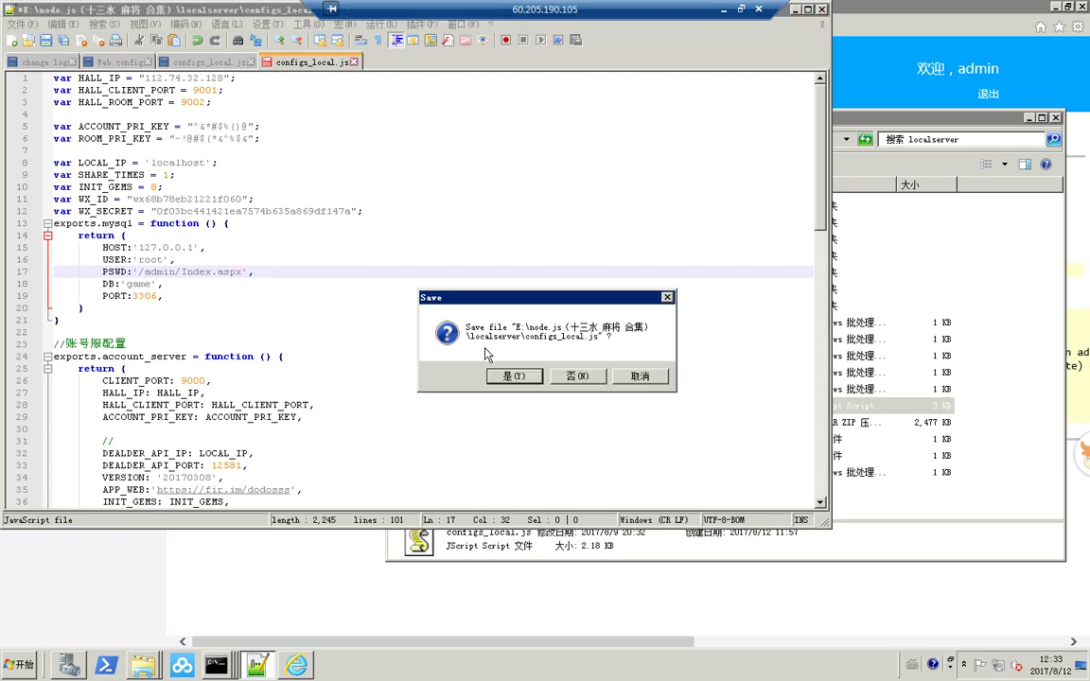
left_click(572, 377)
left_click(822, 10)
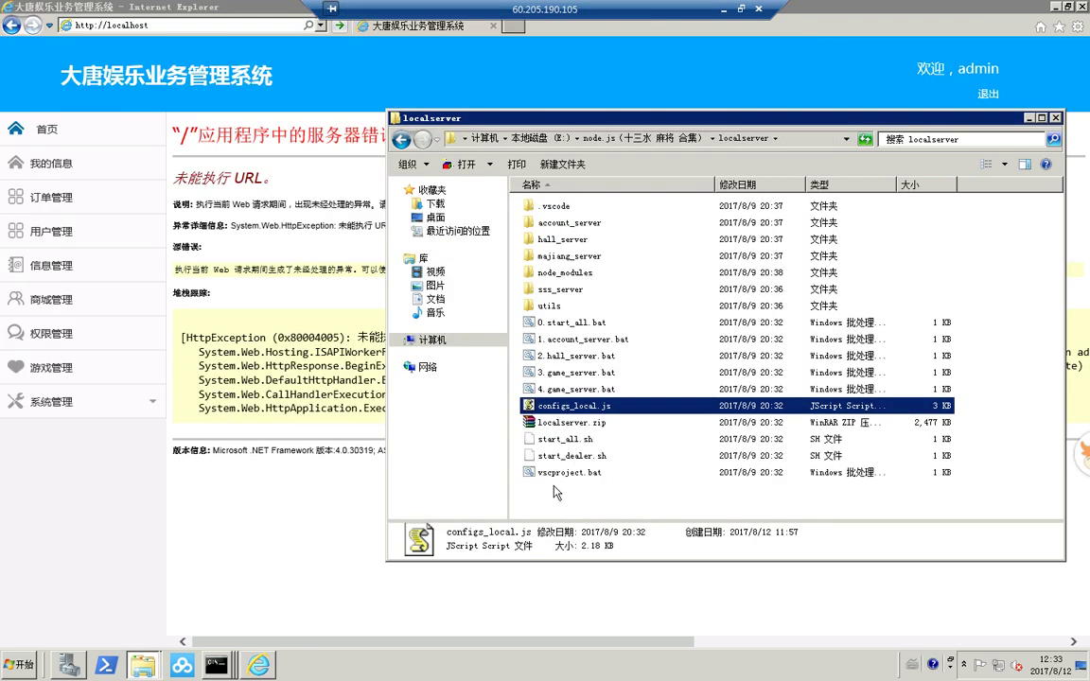
- Open configs_local.js in Notepad via the Edit (编辑) context menu command
right_click(572, 411)
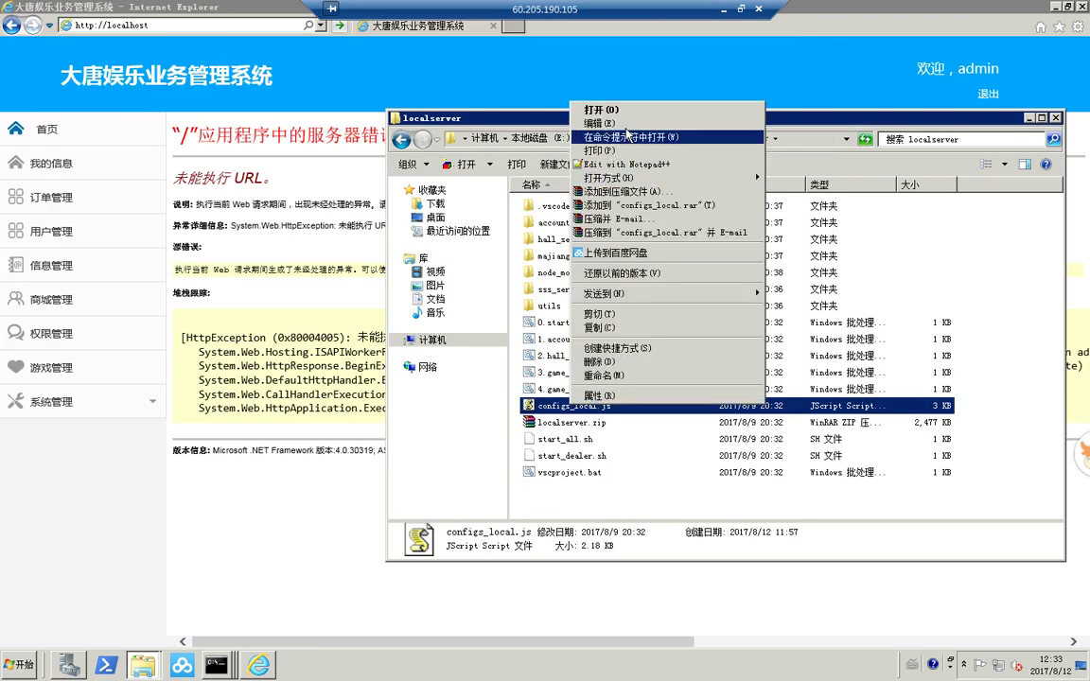
left_click(563, 124)
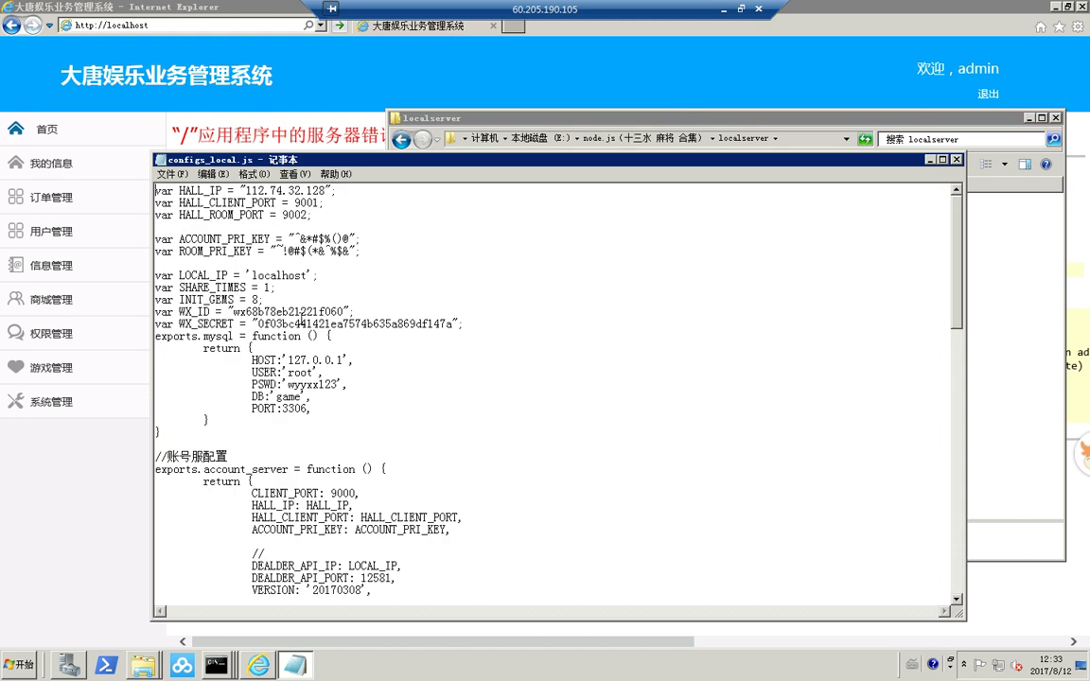
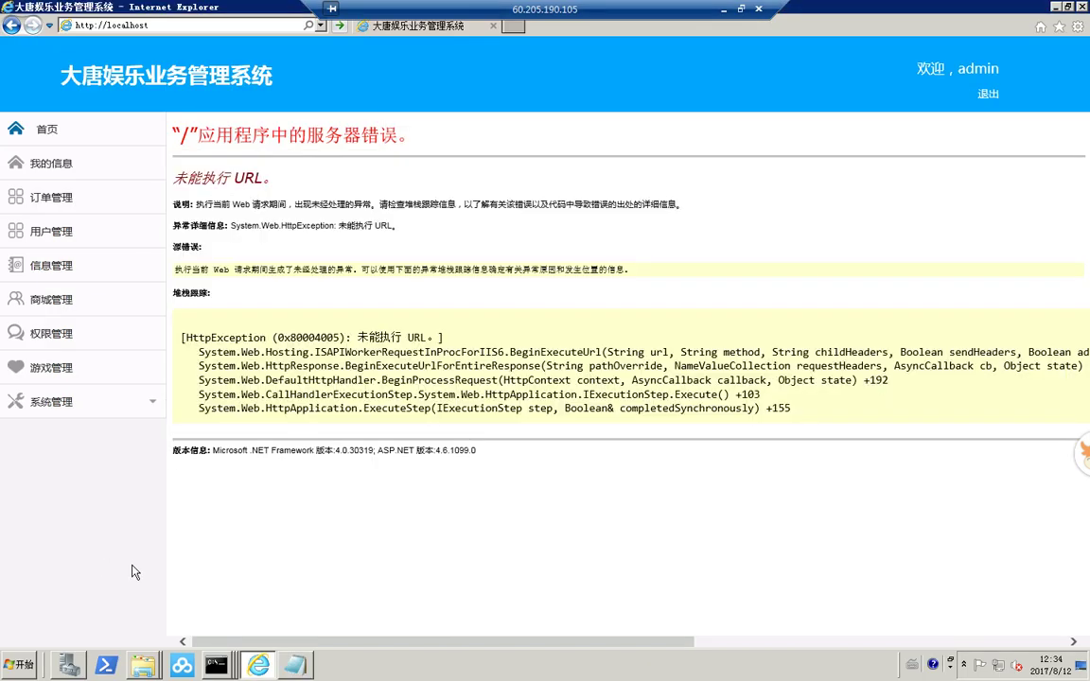
- In IIS Manager, switch the ASP.NET v4.0 Classic application pool's managed pipeline mode to 集成
left_click(67, 665)
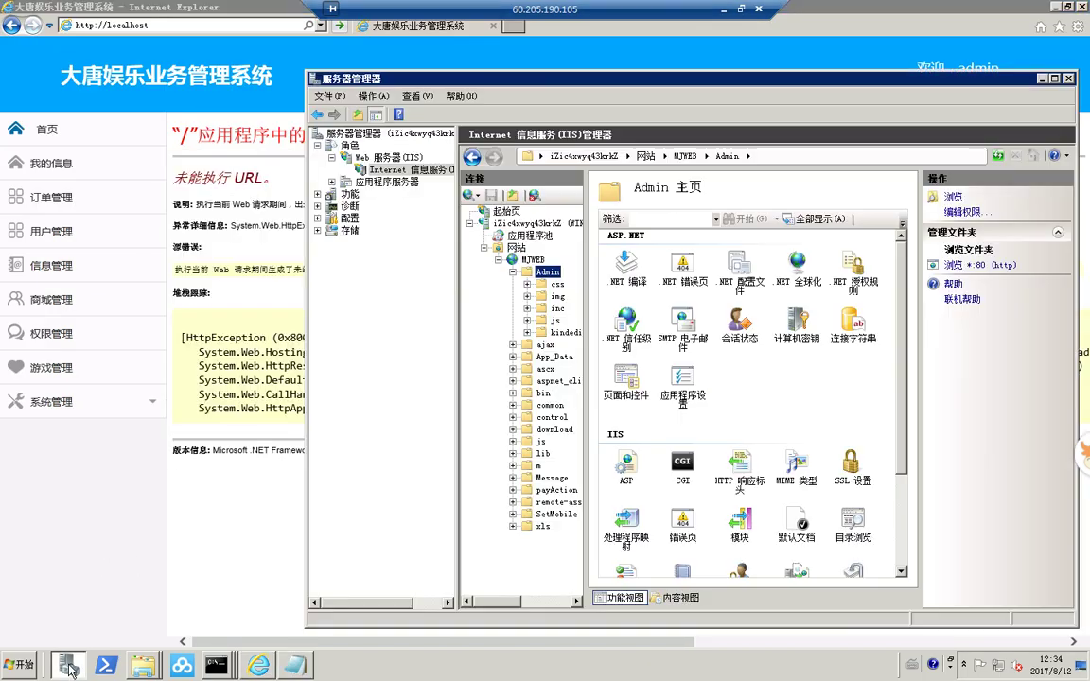
double_click(510, 264)
left_click(528, 235)
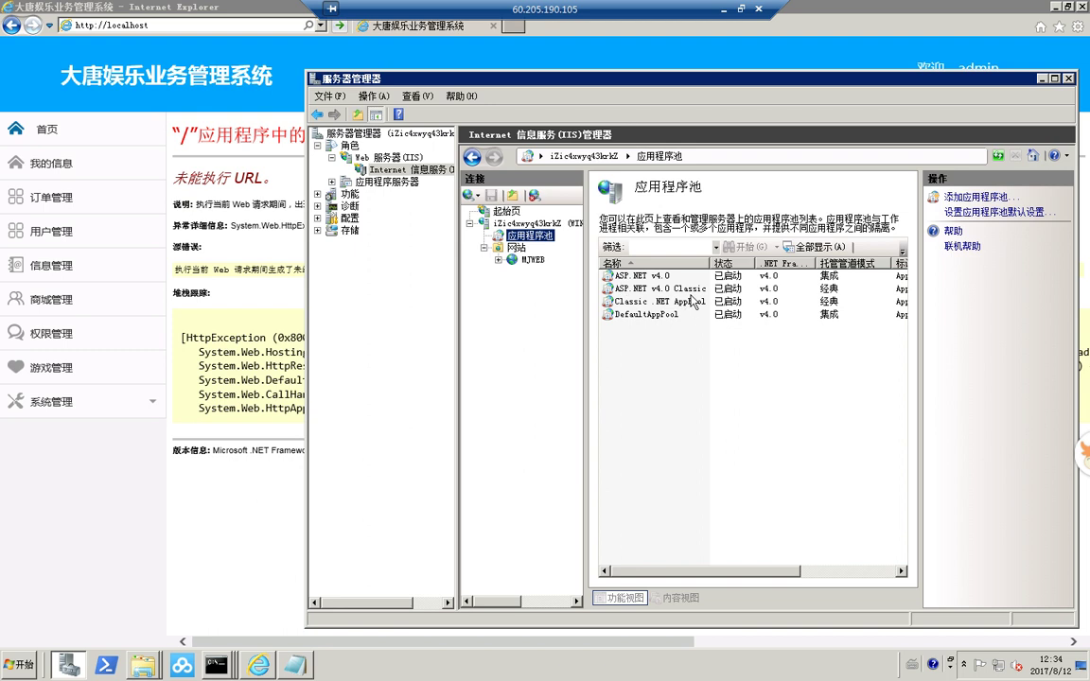
double_click(626, 288)
left_click(640, 367)
left_click(630, 380)
left_click(680, 413)
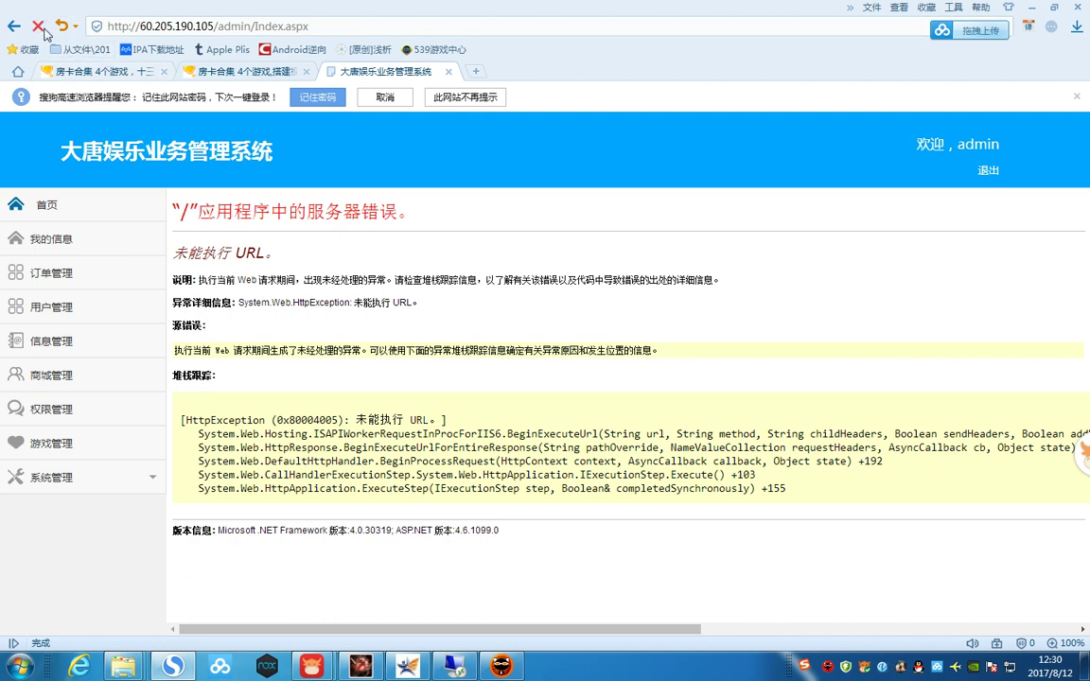
- Reload the admin page and expand the 订单管理, 用户管理 and 系统管理 sidebar sections
left_click(39, 27)
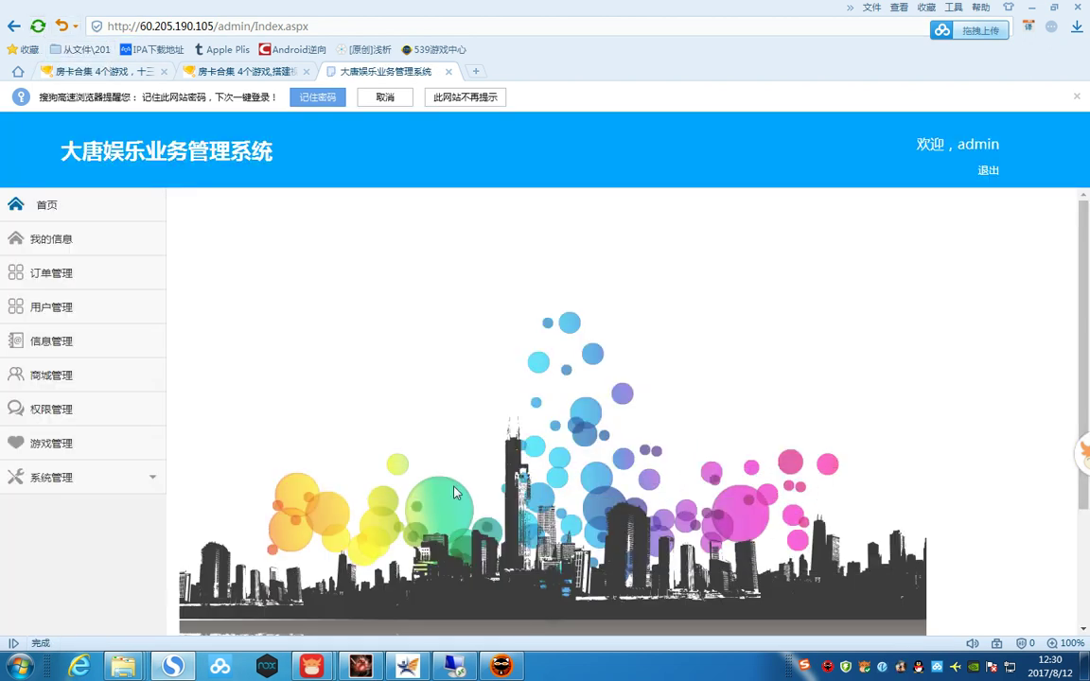
left_click(54, 276)
left_click(59, 338)
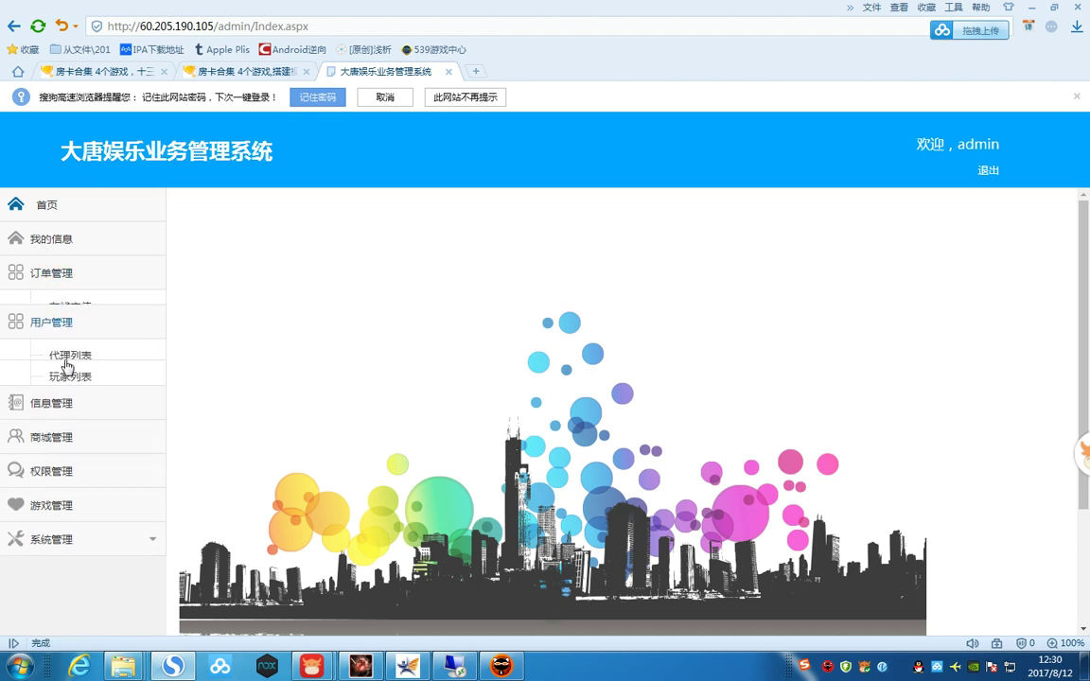
left_click(57, 547)
scroll(124, 427, "down", 1)
scroll(124, 427, "down", 3)
scroll(124, 426, "up", 4)
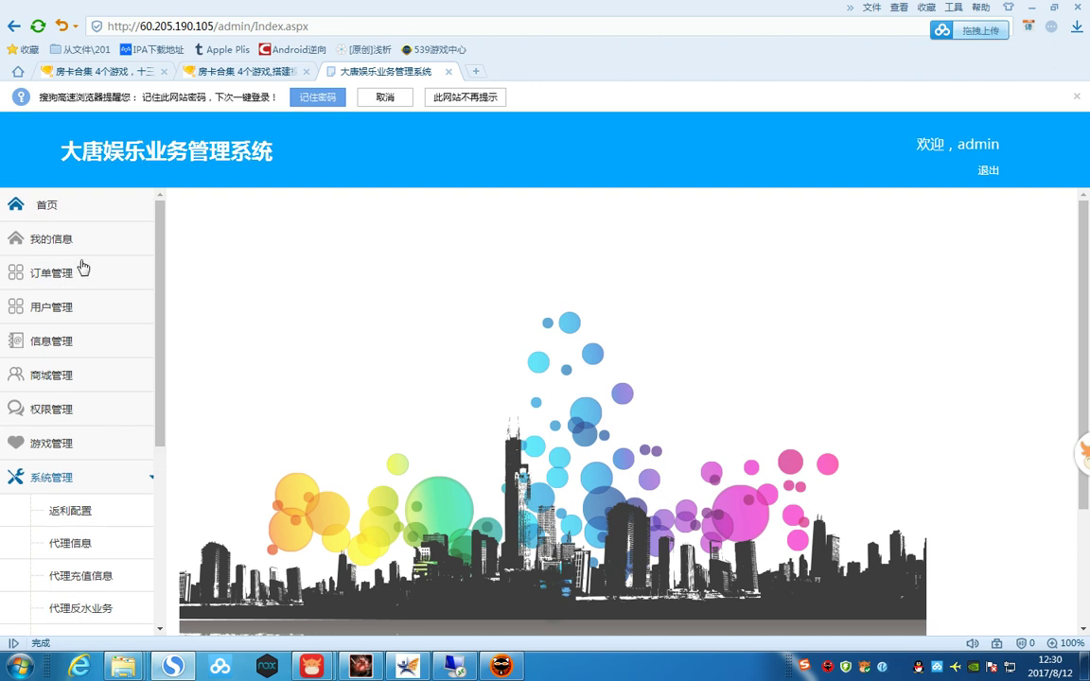
- Collapse and re-expand 系统管理 and scroll through its menu entries
left_click(77, 484)
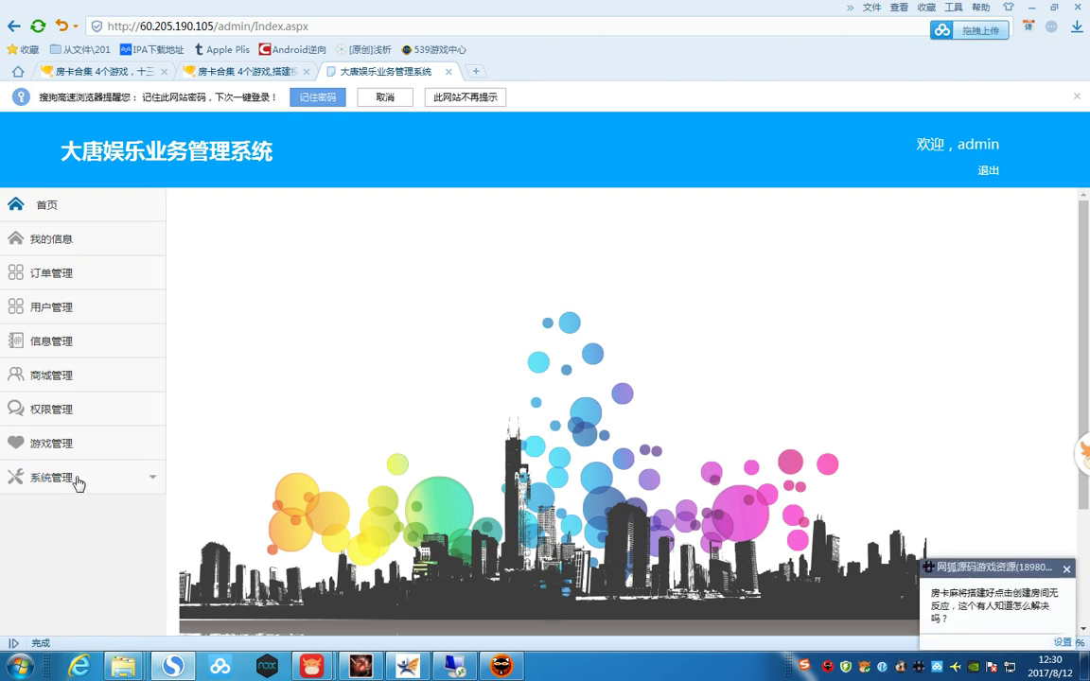
left_click(78, 480)
scroll(104, 468, "down", 3)
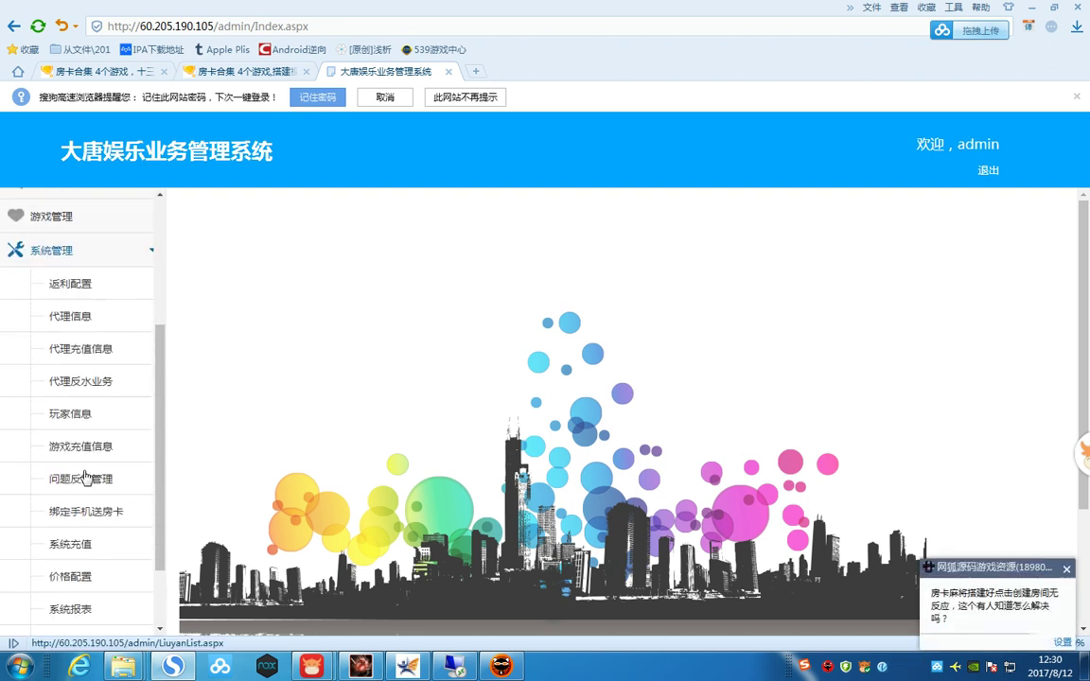
scroll(114, 455, "down", 3)
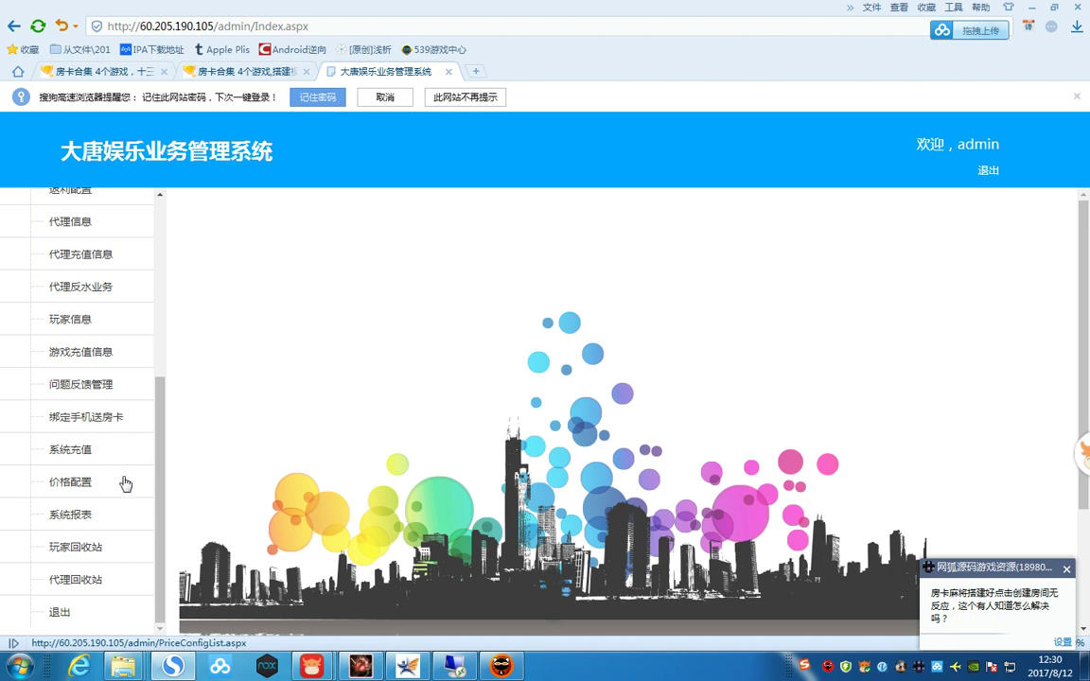
scroll(132, 457, "up", 3)
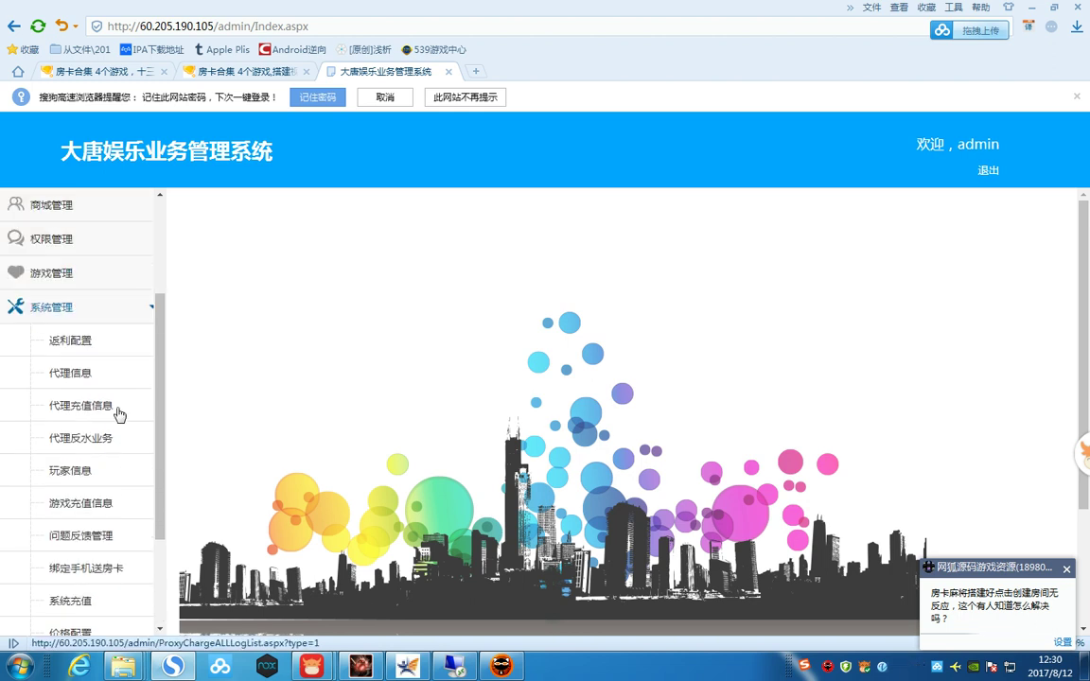
scroll(114, 407, "up", 3)
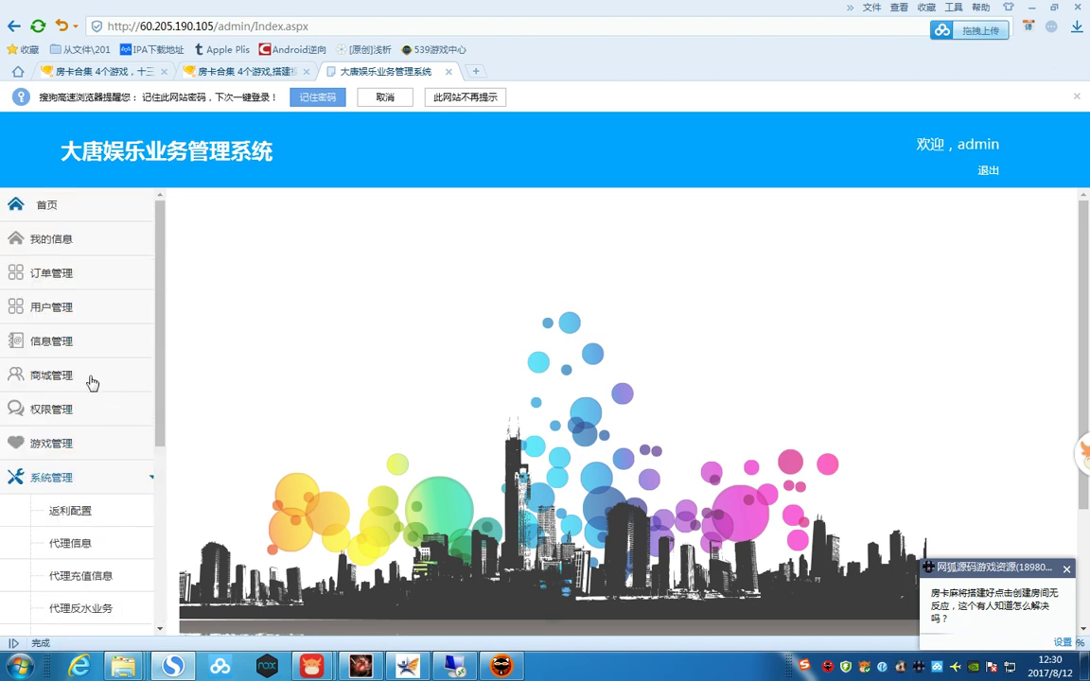
left_click(57, 477)
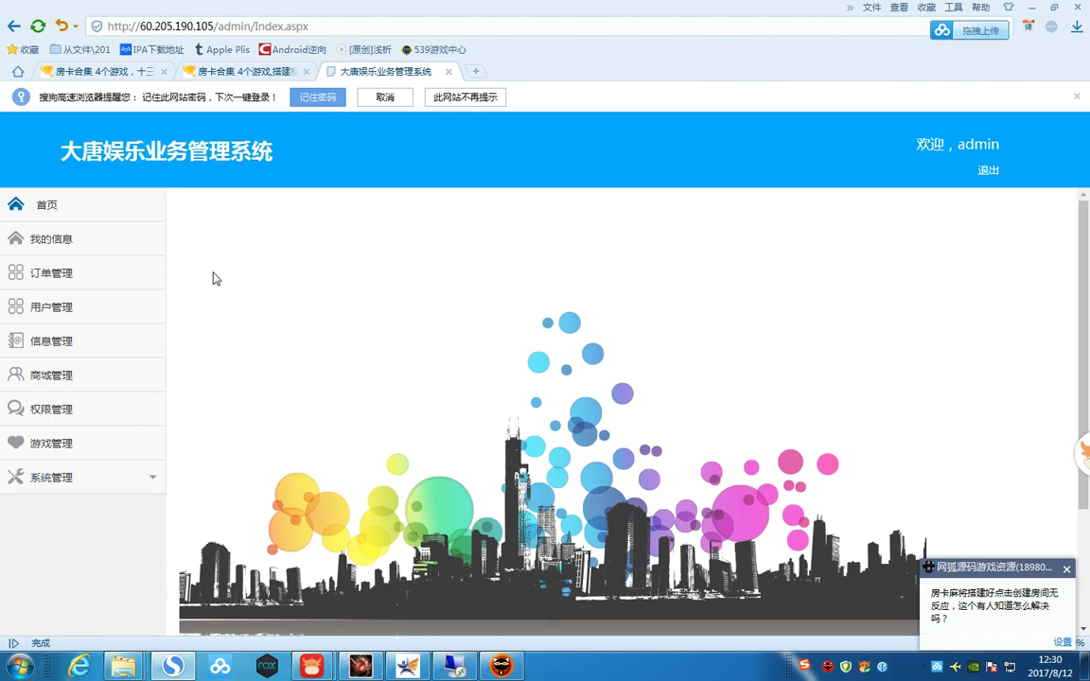
- Visit the 我的信息 change-password page and 系统报表, then open the 玩家信息 player list
left_click(60, 236)
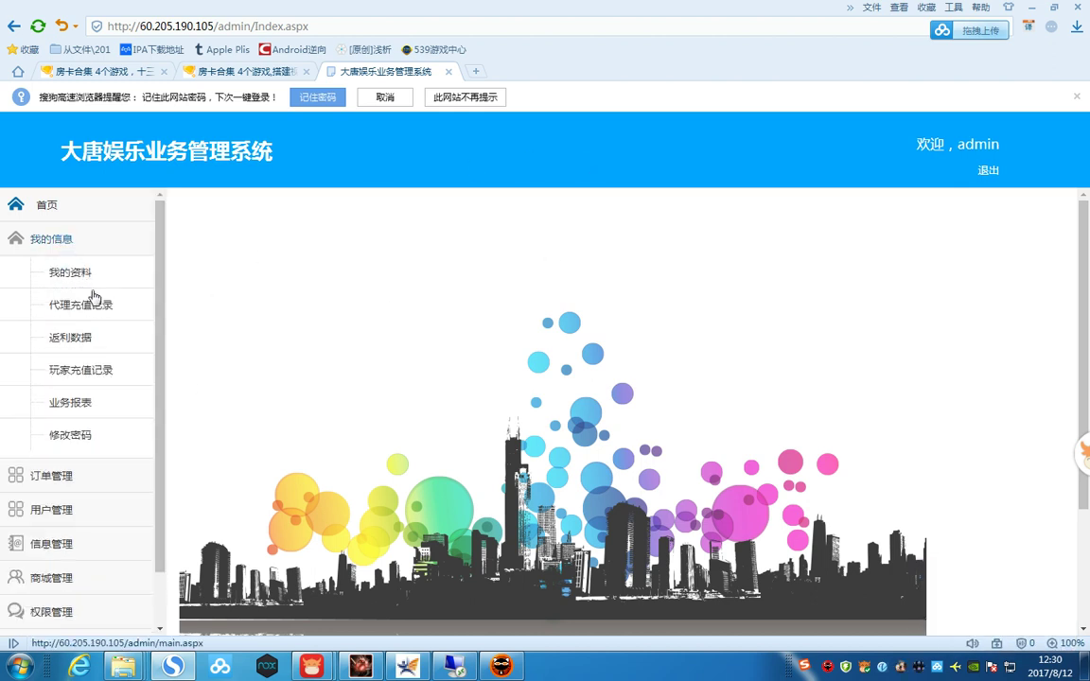
left_click(84, 434)
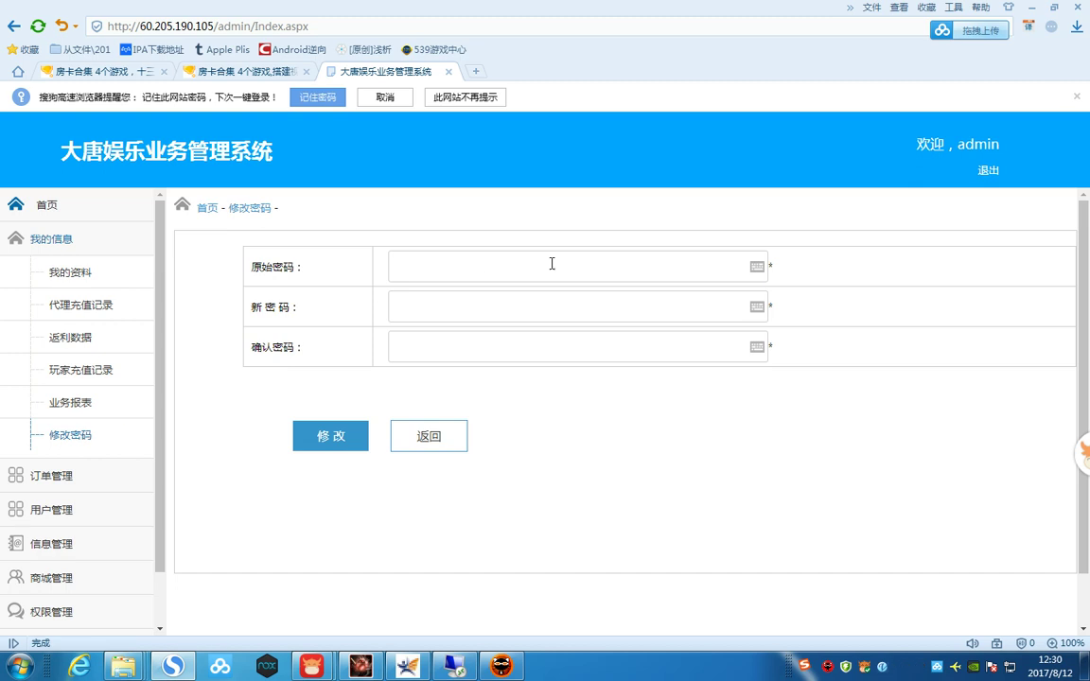
left_click(81, 239)
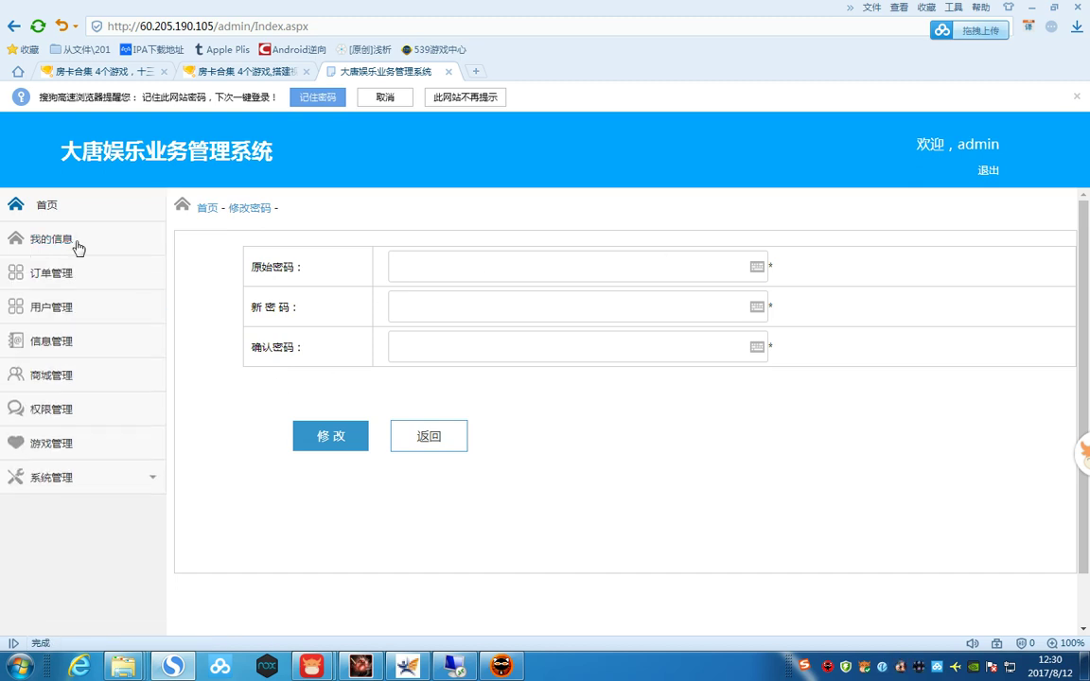
left_click(54, 478)
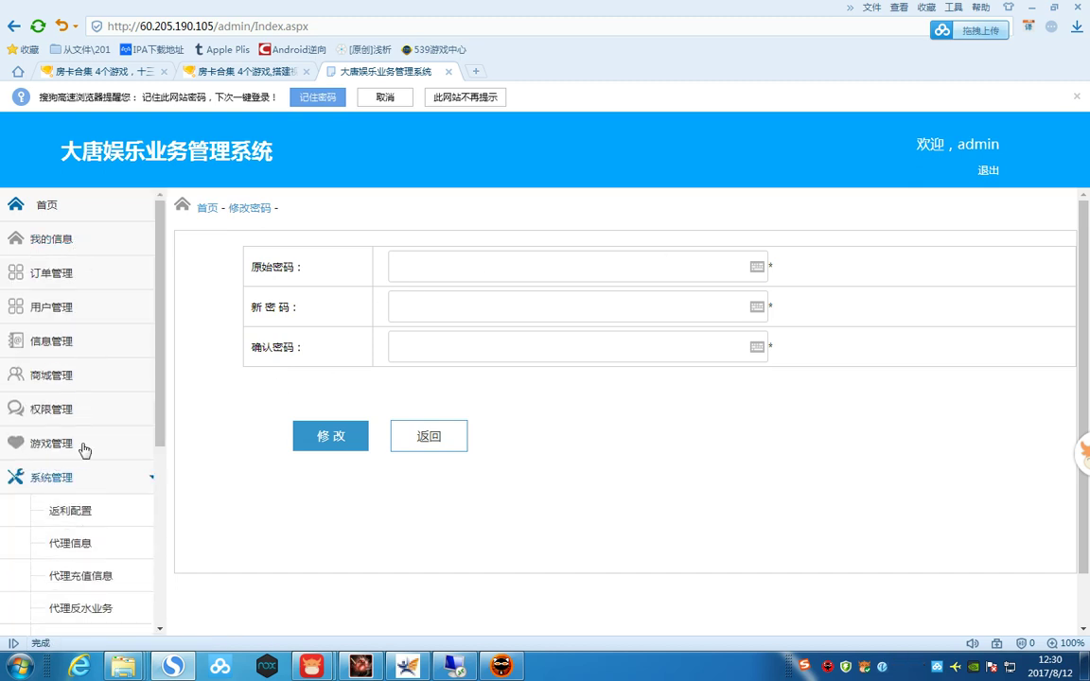
scroll(94, 446, "down", 3)
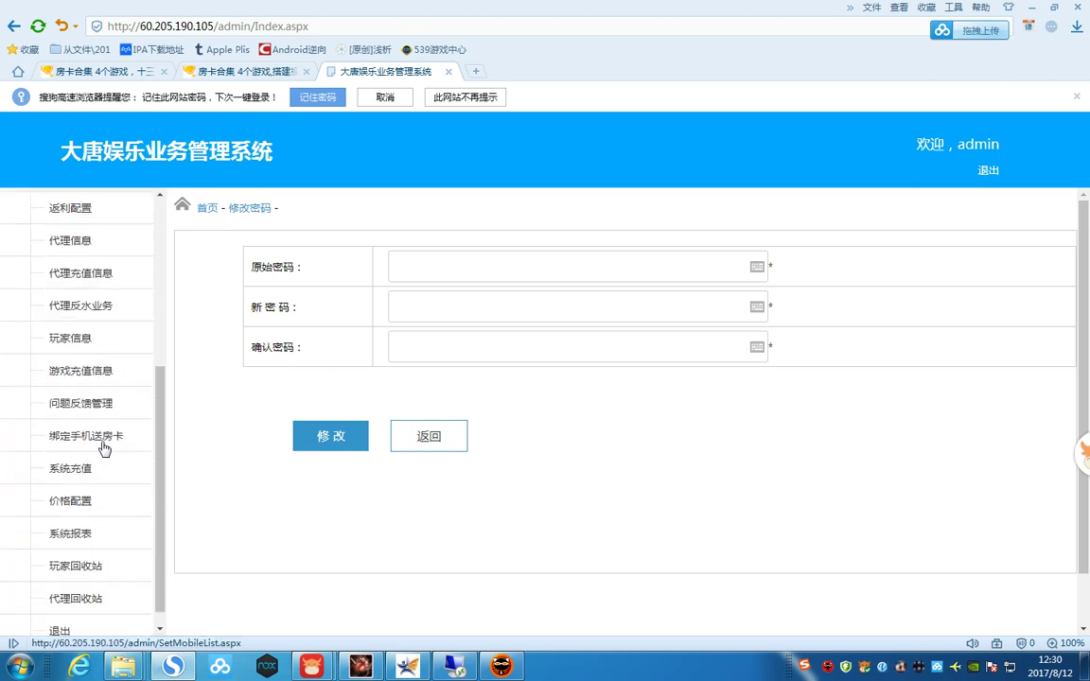
left_click(67, 531)
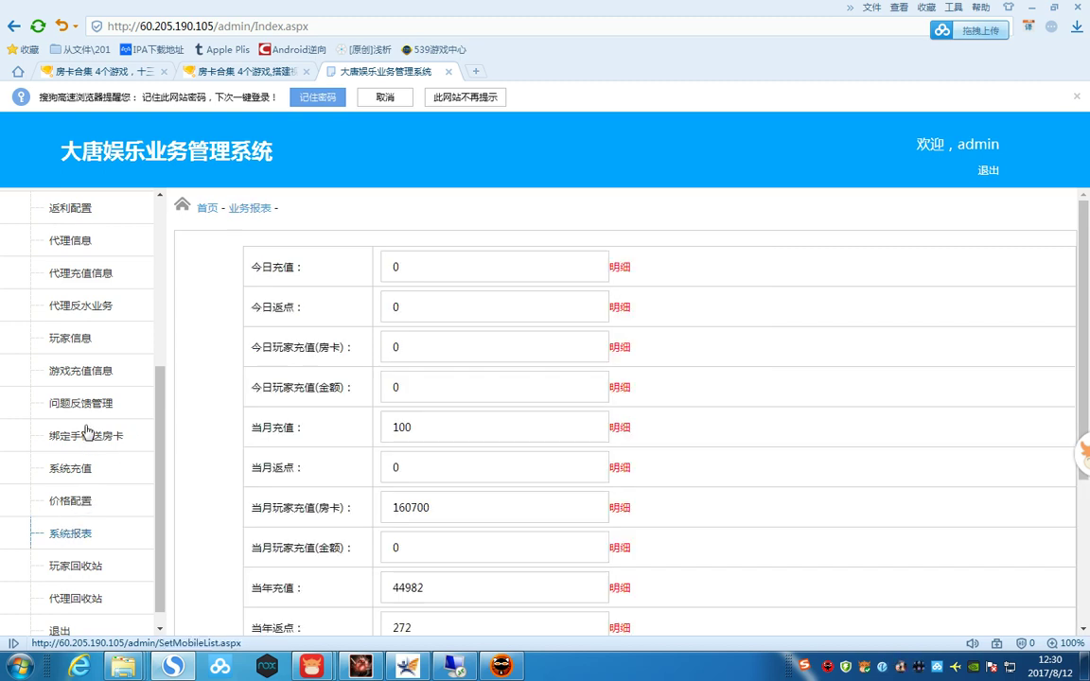
scroll(87, 433, "down", 1)
left_click(79, 320)
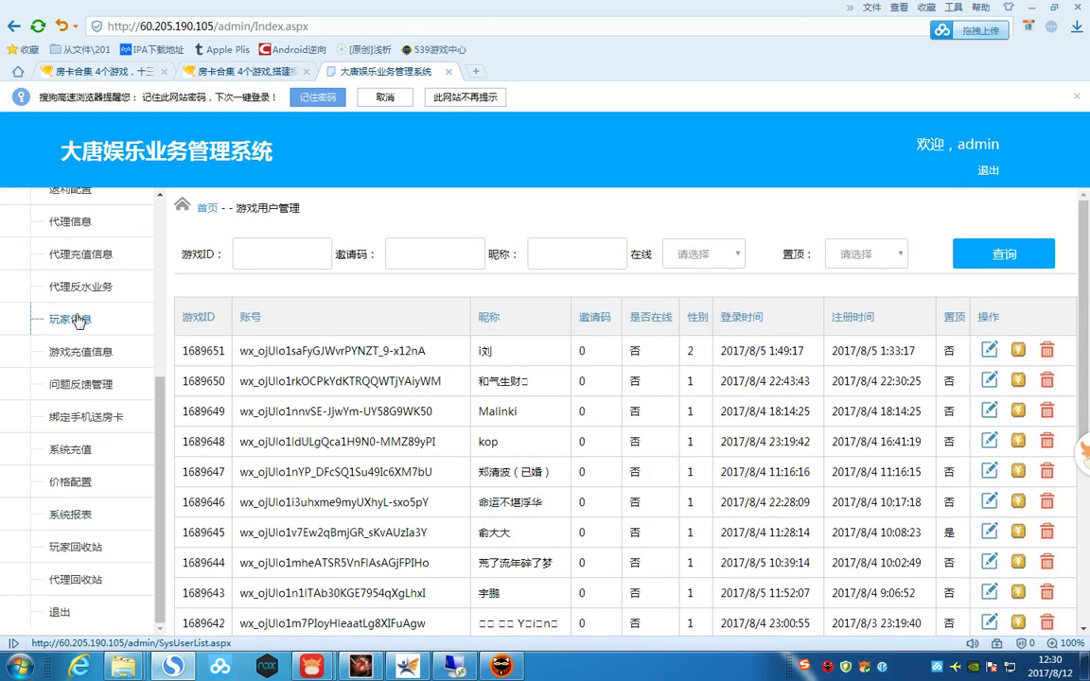
- Open the first player's edit form from the player list
left_click_drag(488, 367, 232, 320)
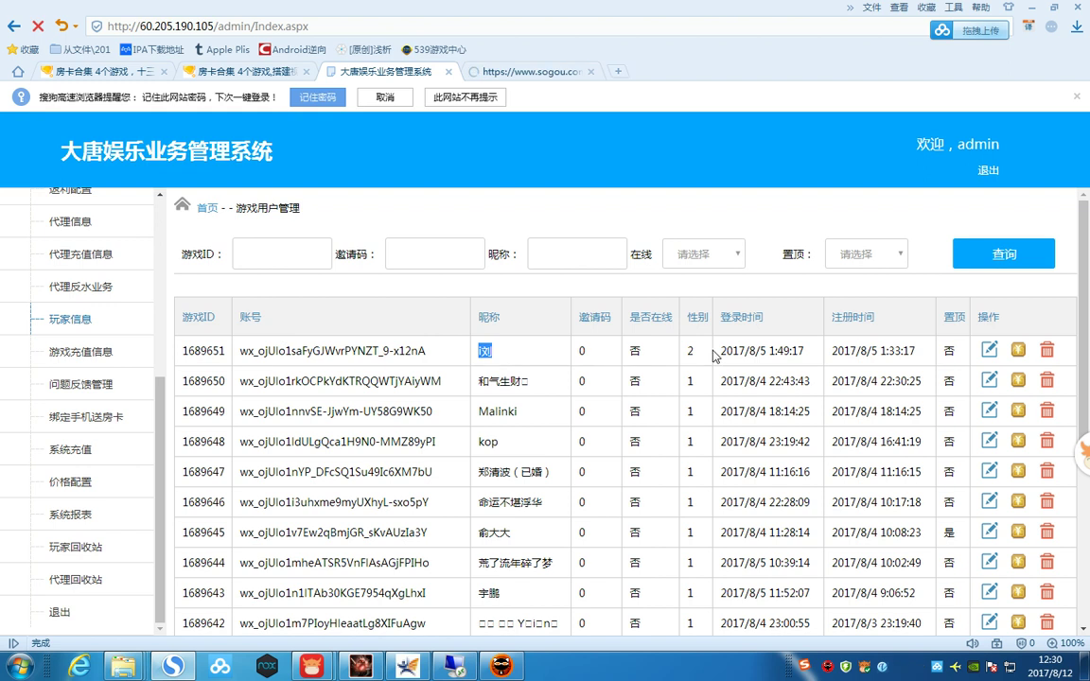
left_click(953, 350)
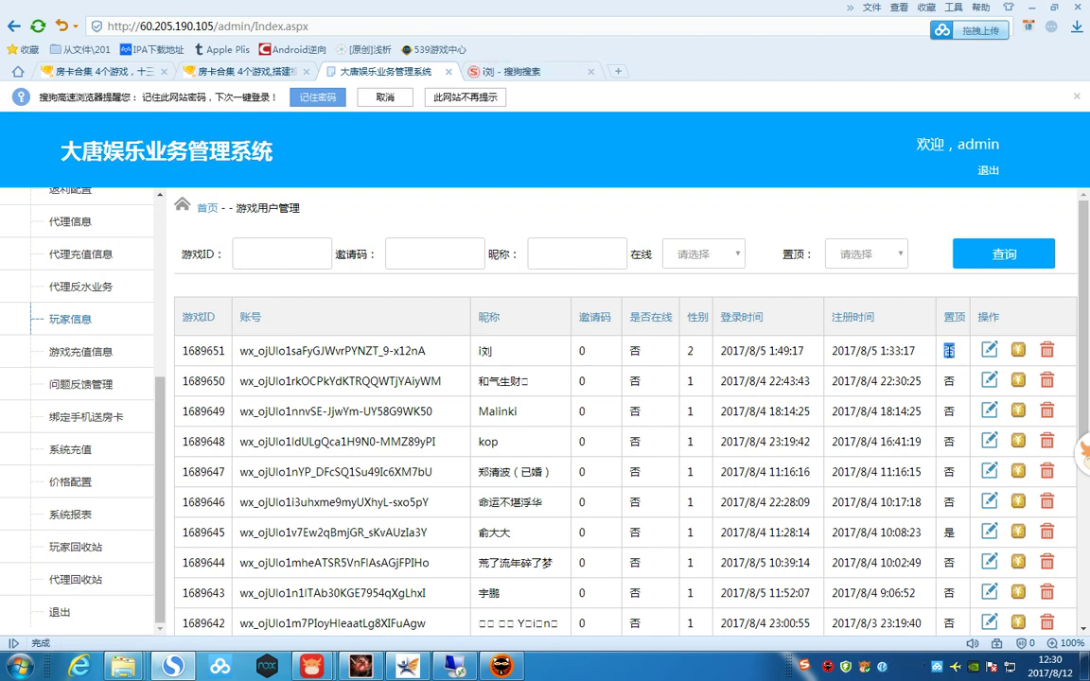
left_click(955, 353)
left_click(989, 351)
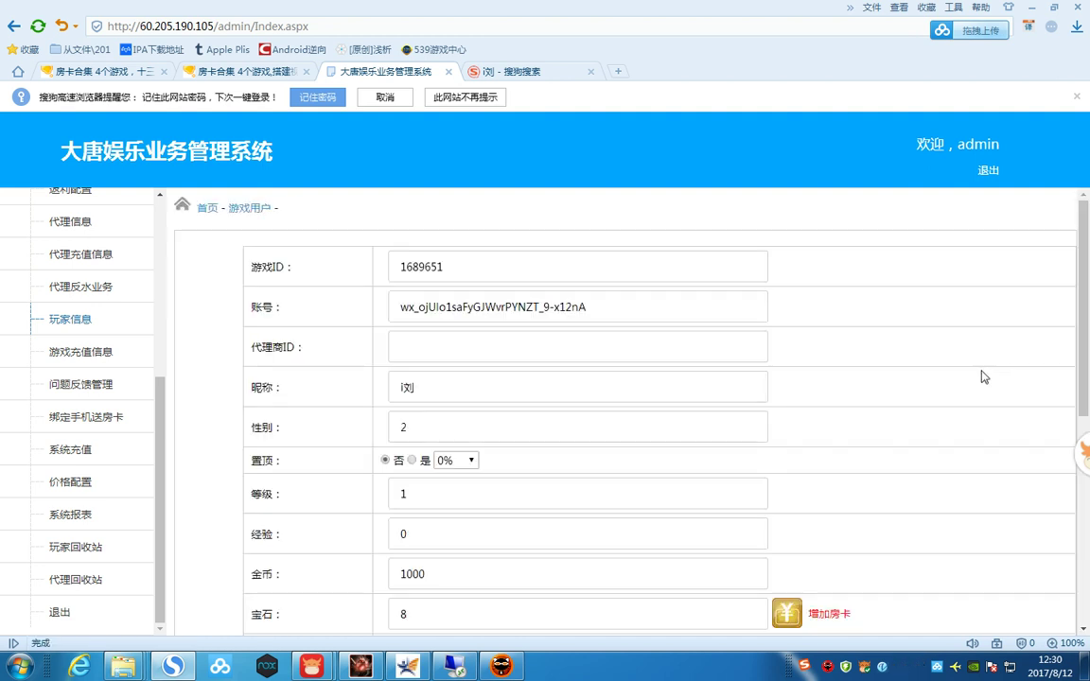
- Turn on 置顶 (是) and try percentages 30% and 80%, settling on 100%
left_click(471, 460)
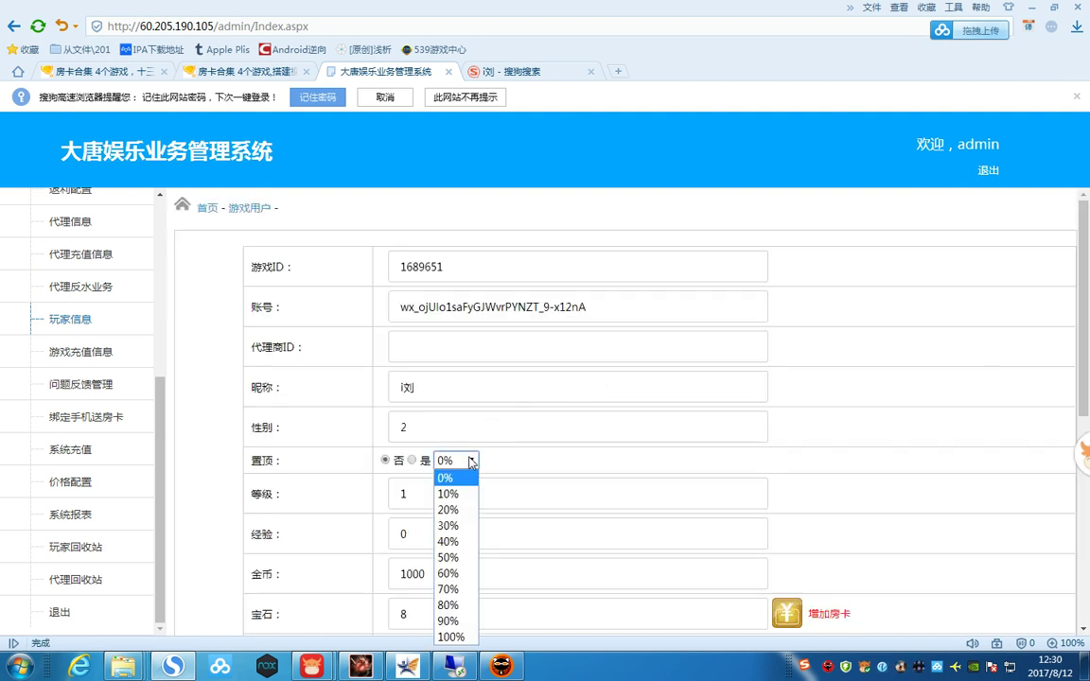
left_click(412, 460)
left_click(453, 460)
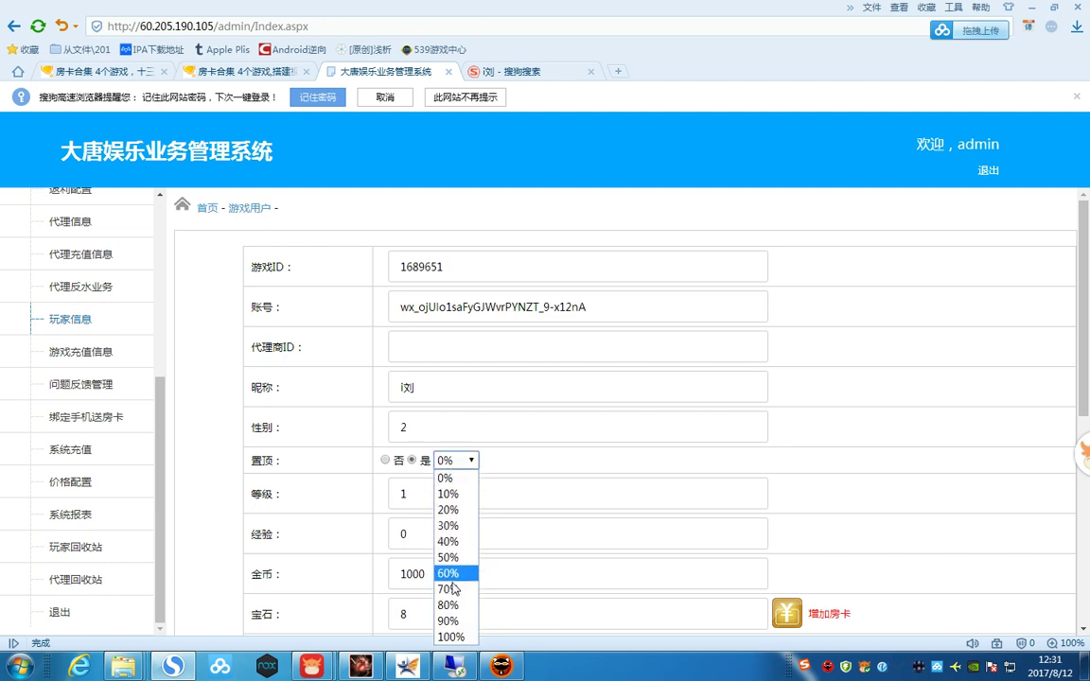
left_click(451, 526)
left_click(466, 462)
left_click(448, 604)
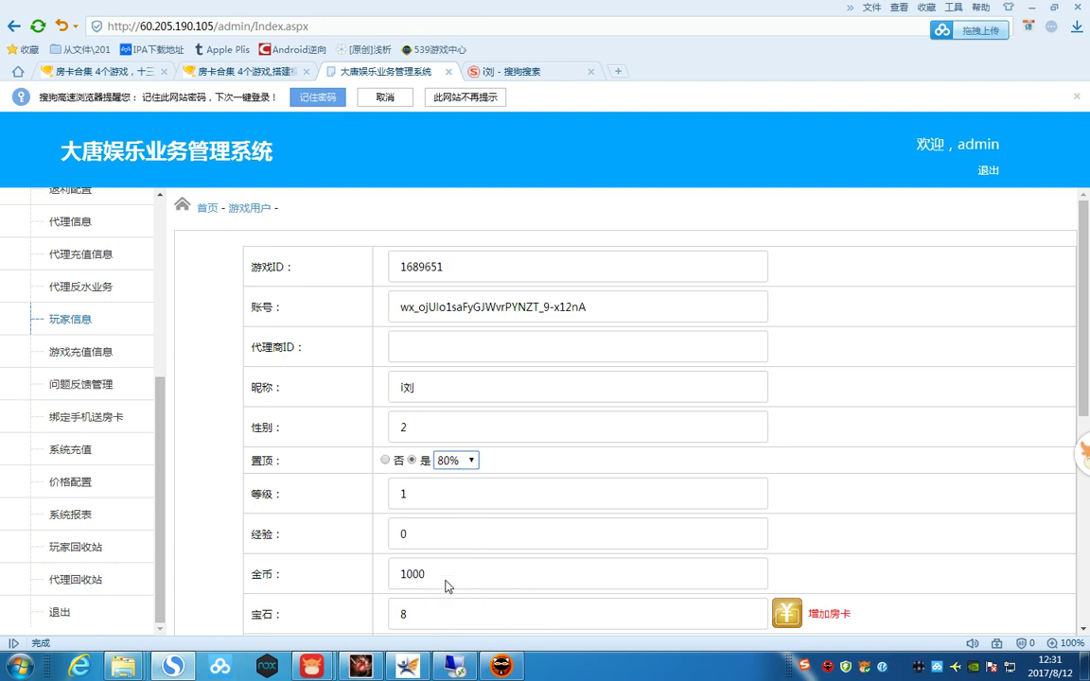
left_click(455, 468)
left_click(445, 636)
- Recheck the 置顶 percentage list keeping 100%, then open the 增加房卡 recharge page
scroll(628, 541, "down", 4)
scroll(628, 540, "up", 3)
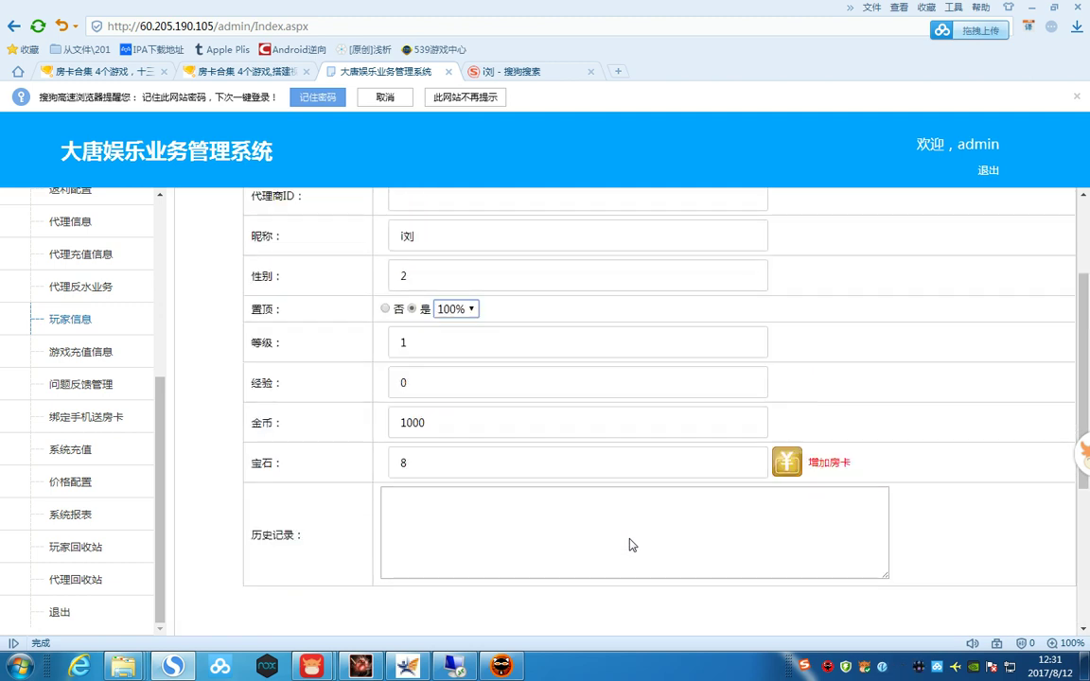
scroll(473, 377, "up", 1)
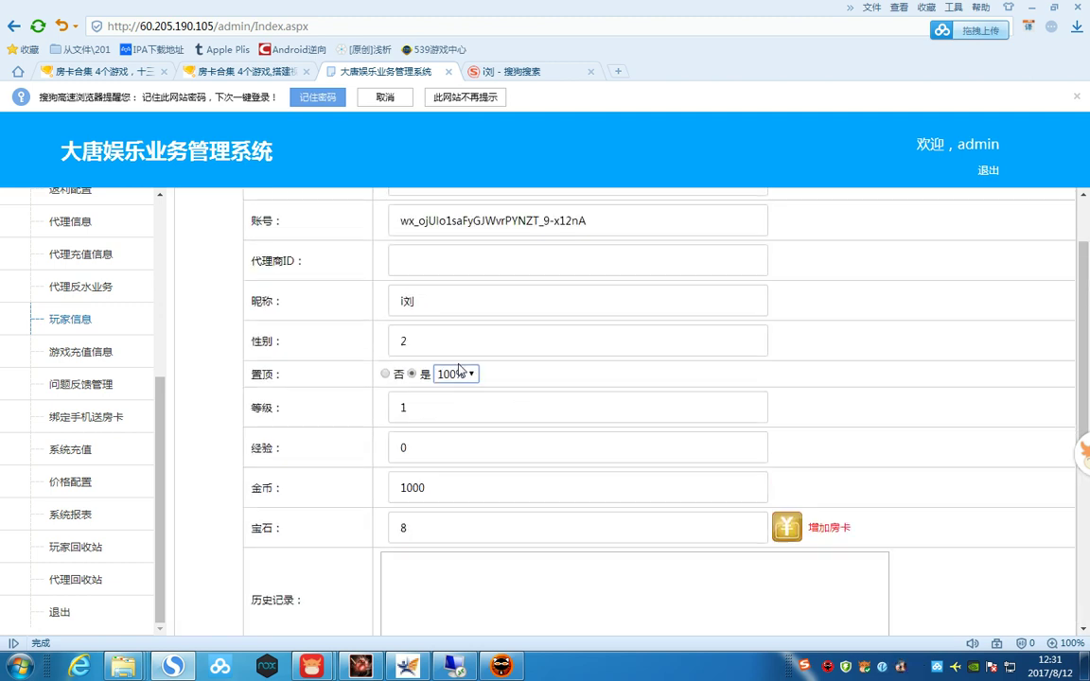
scroll(459, 367, "up", 1)
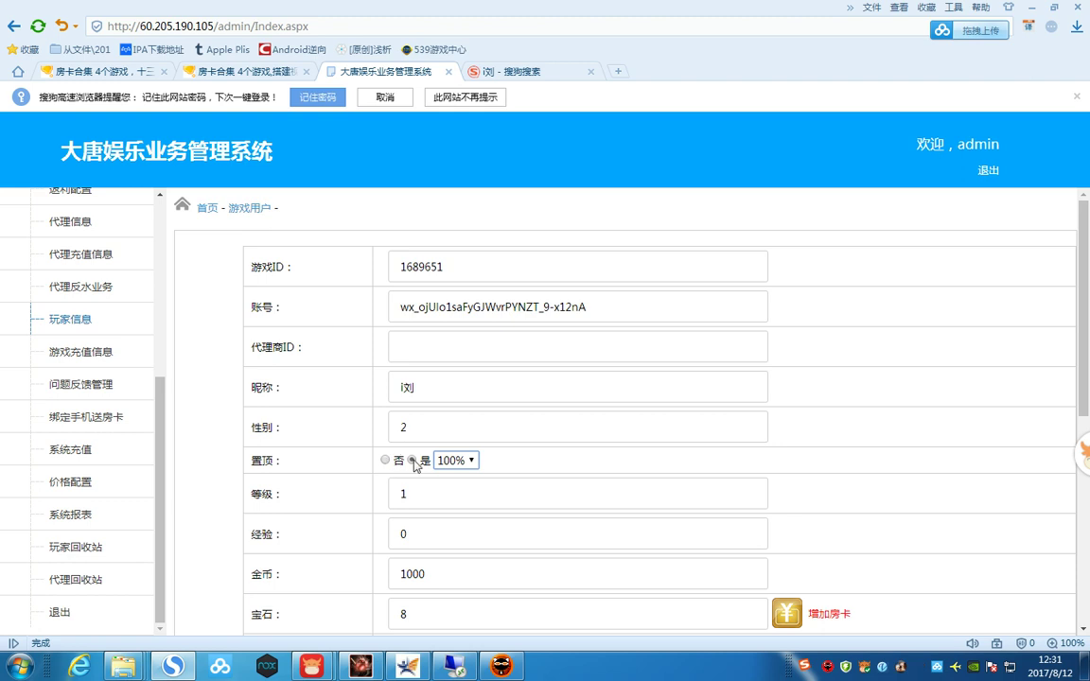
left_click_drag(398, 462, 417, 461)
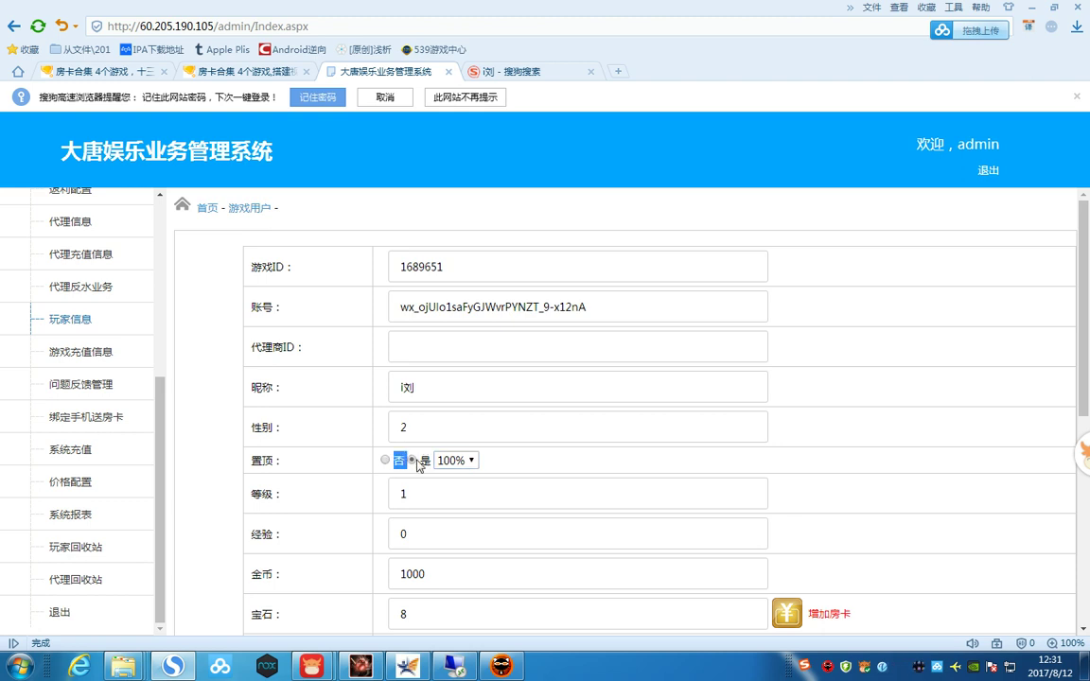
left_click(413, 461)
left_click(466, 461)
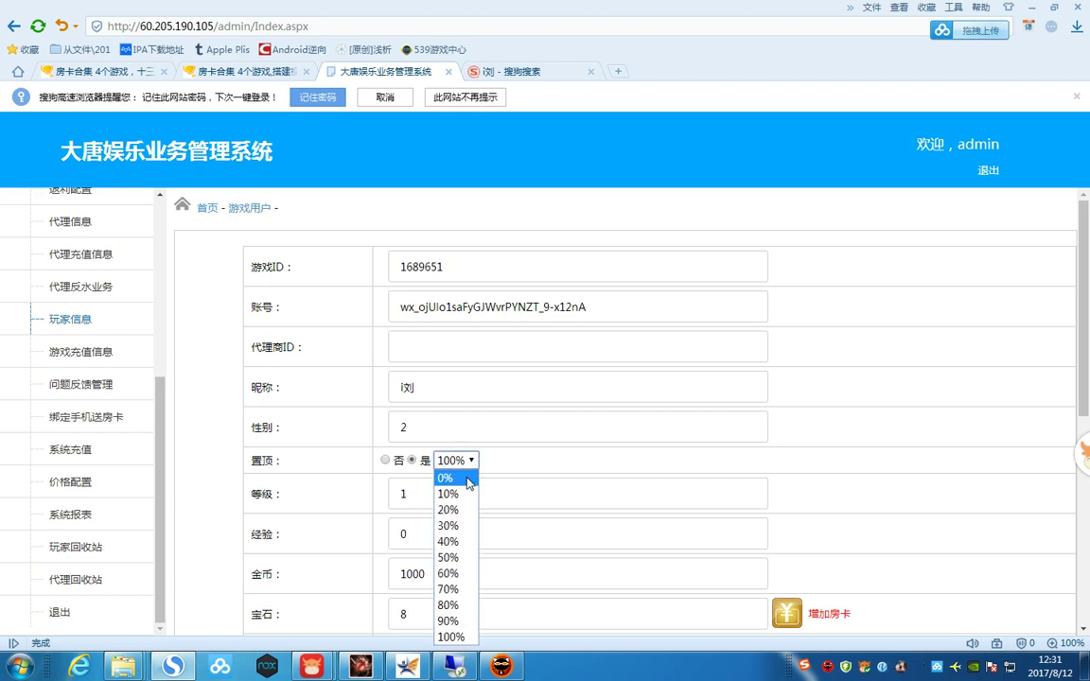
left_click(547, 458)
scroll(549, 460, "down", 3)
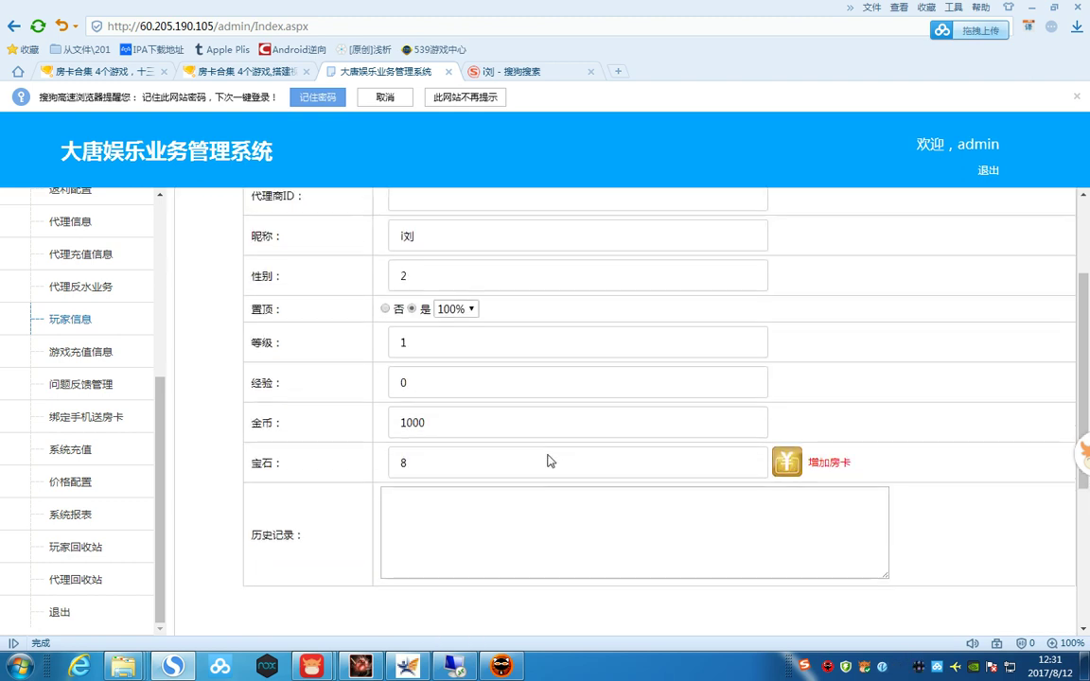
scroll(568, 459, "up", 1)
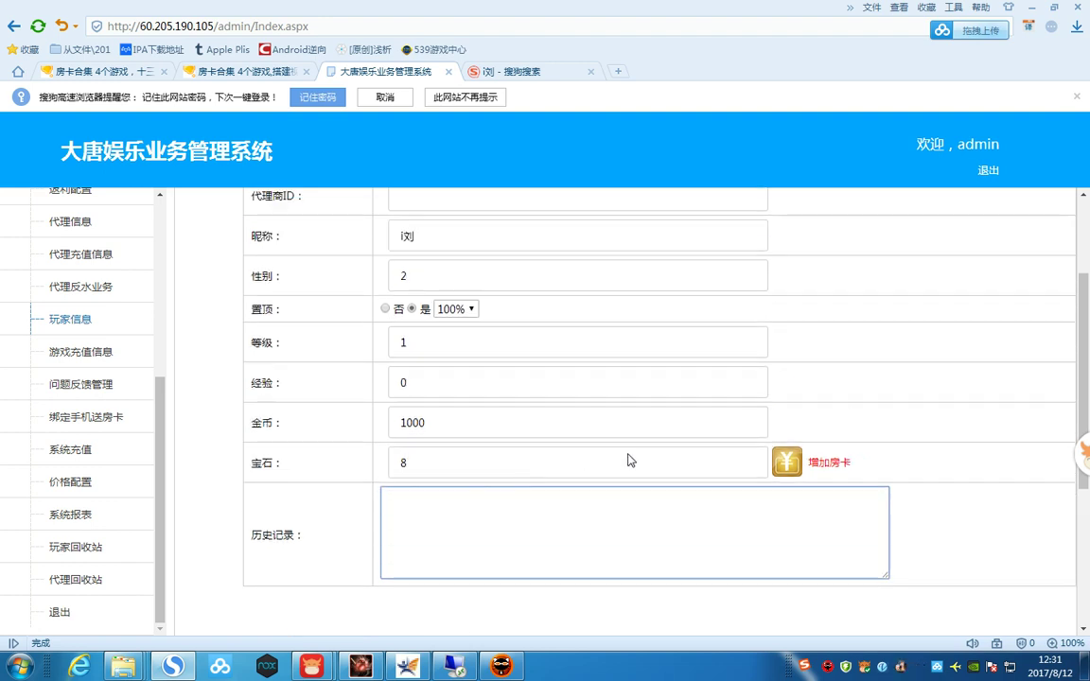
left_click(831, 463)
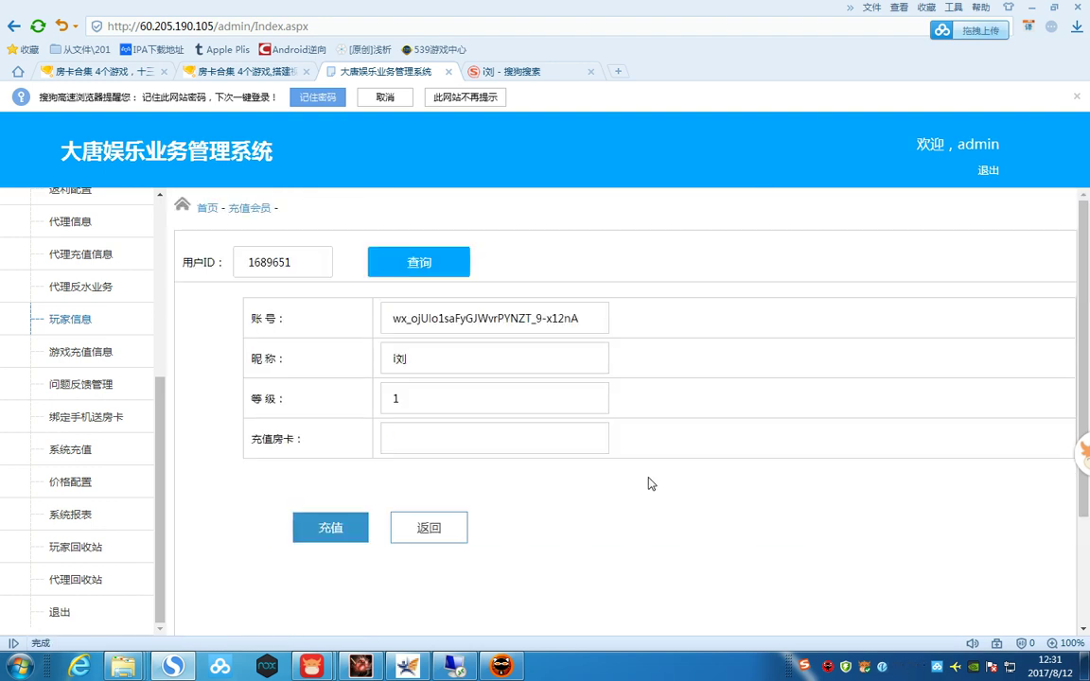
- Leave the recharge page, view the 价格配置 table and 系统报表, then open 绑定手机送房卡
left_click(455, 436)
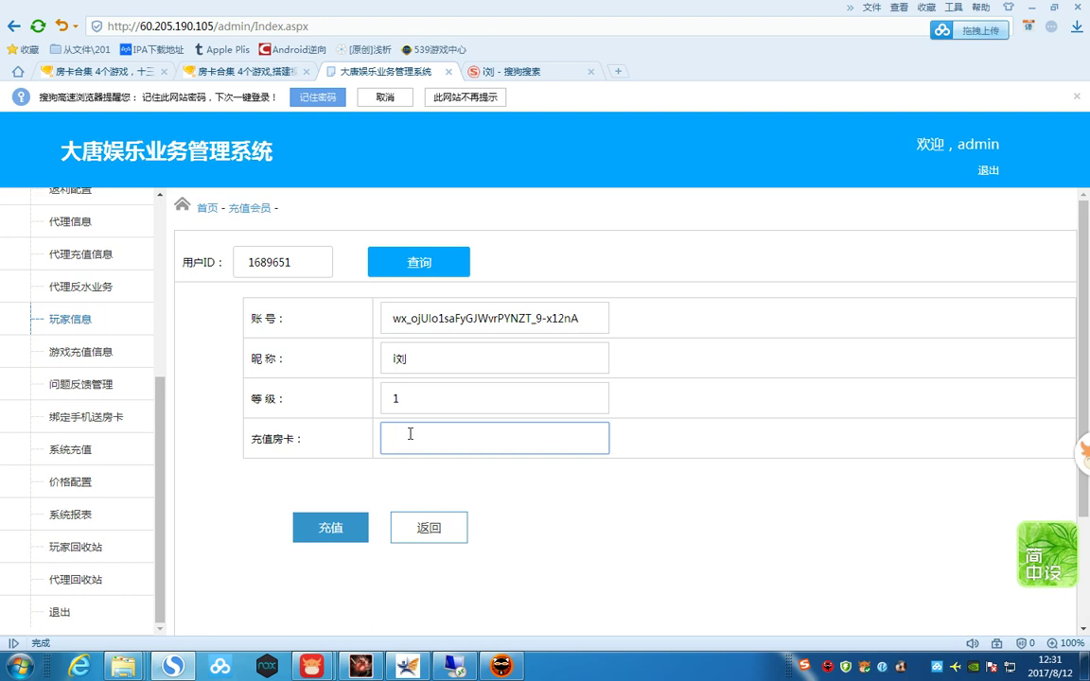
left_click(90, 480)
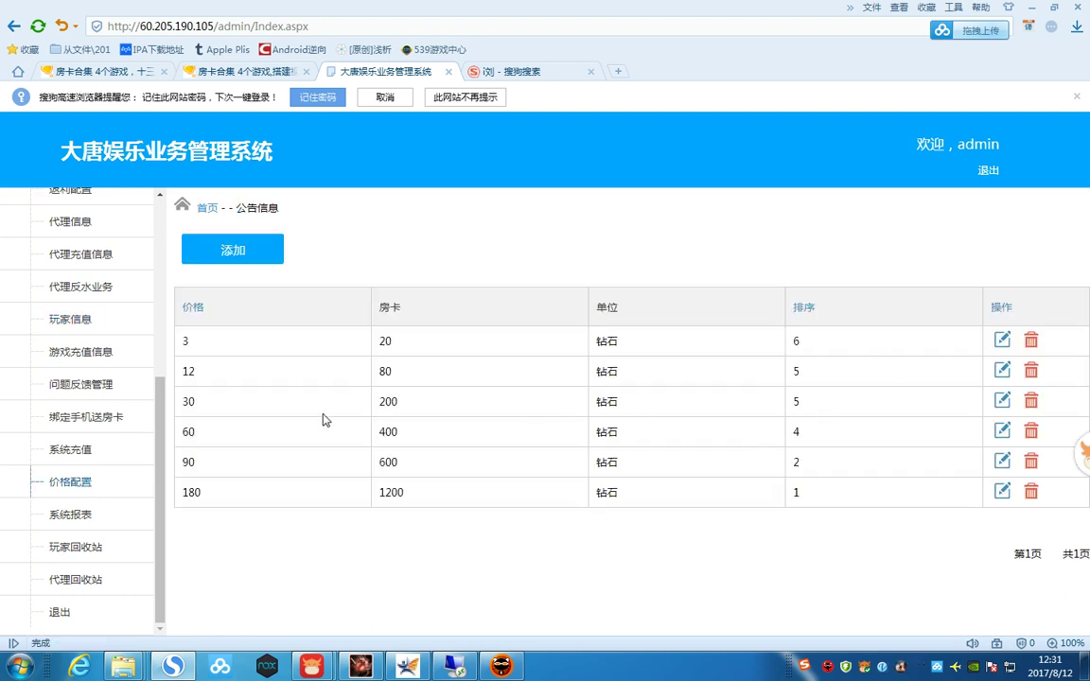
mouse_move(412, 501)
left_mouse_down()
mouse_move(372, 461)
mouse_move(383, 341)
mouse_move(418, 482)
left_mouse_up()
left_click(589, 489)
left_click_drag(809, 485, 287, 413)
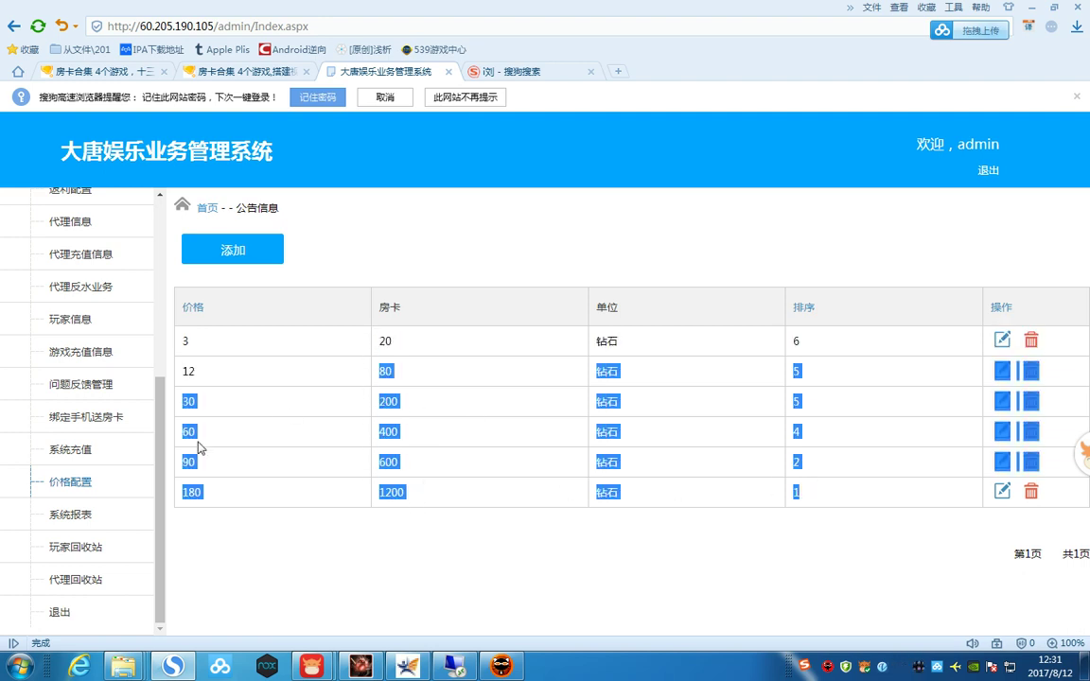
left_click(83, 516)
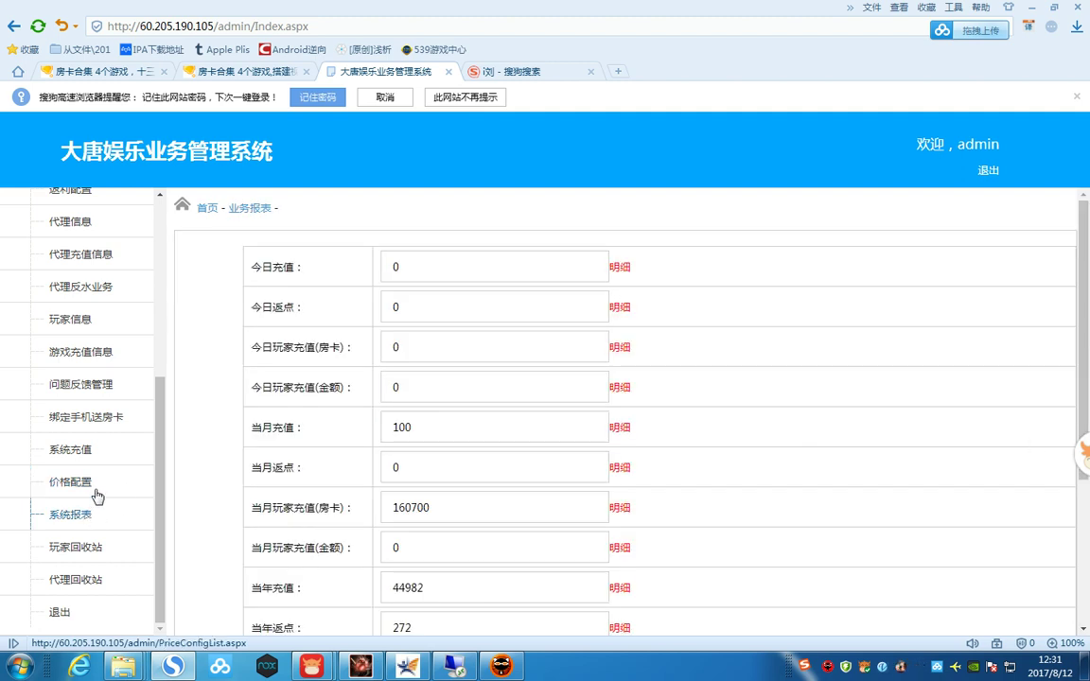
left_click(91, 484)
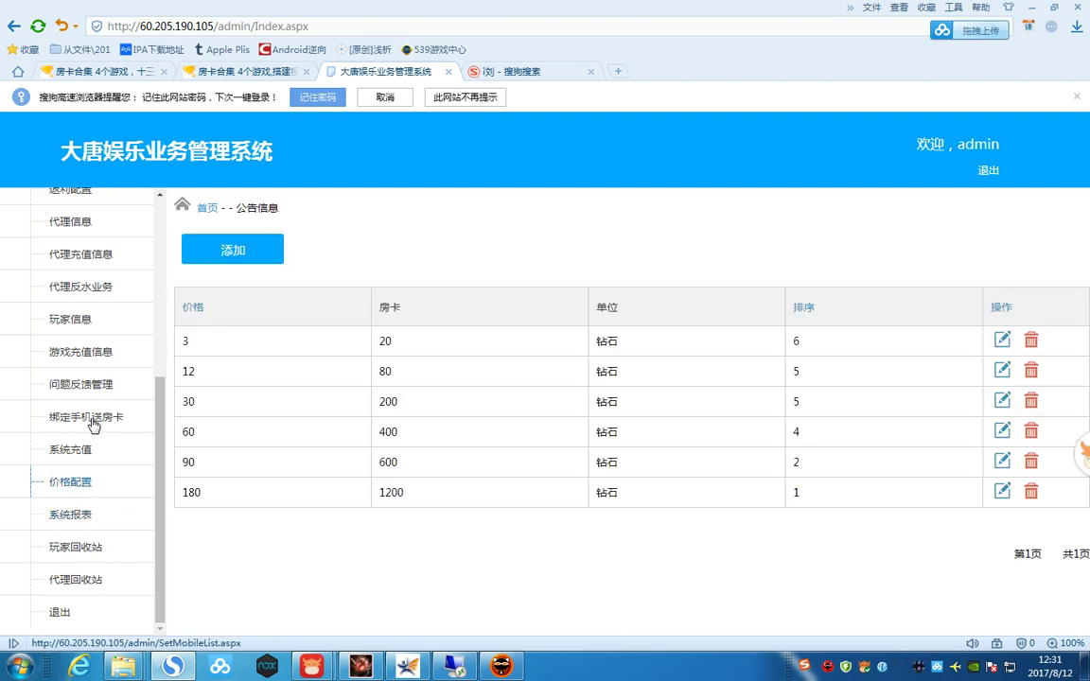
left_click(91, 420)
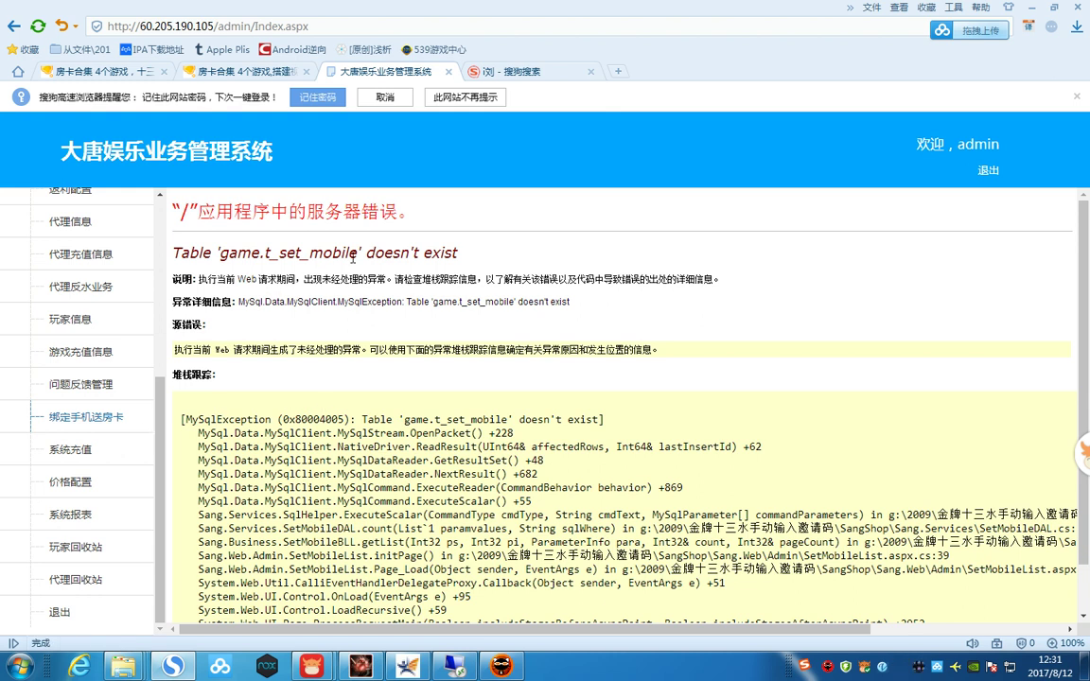
- Select and inspect the t_set_mobile error heading, stack-trace and exception detail lines
left_click_drag(489, 258, 176, 253)
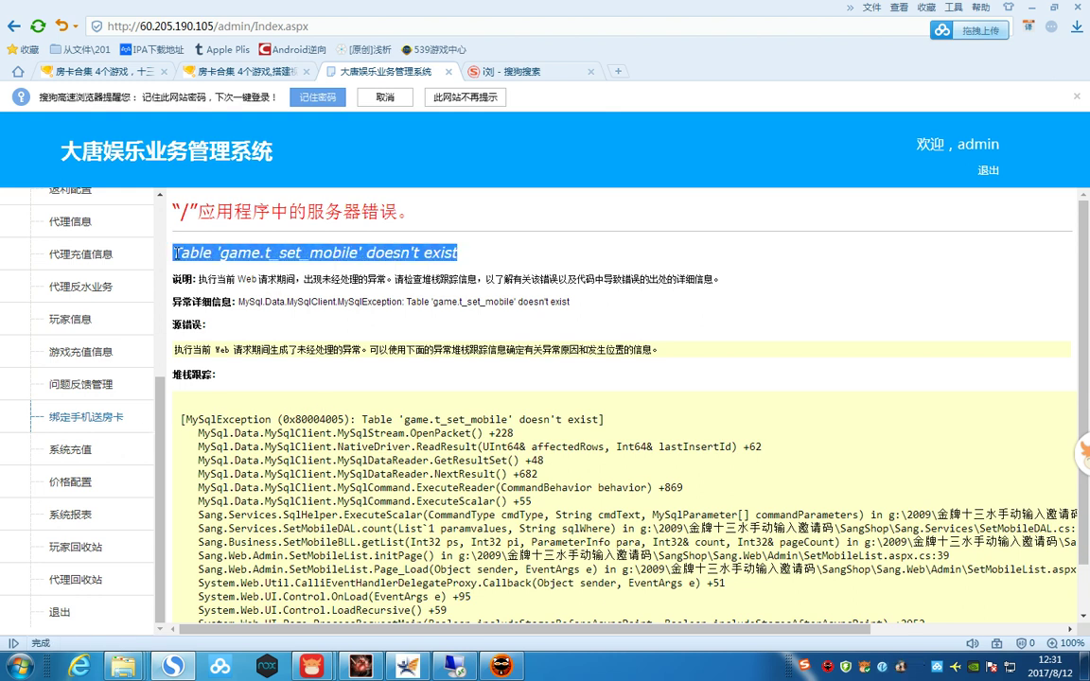
left_click(354, 301)
left_click_drag(612, 425, 176, 419)
left_click(330, 413)
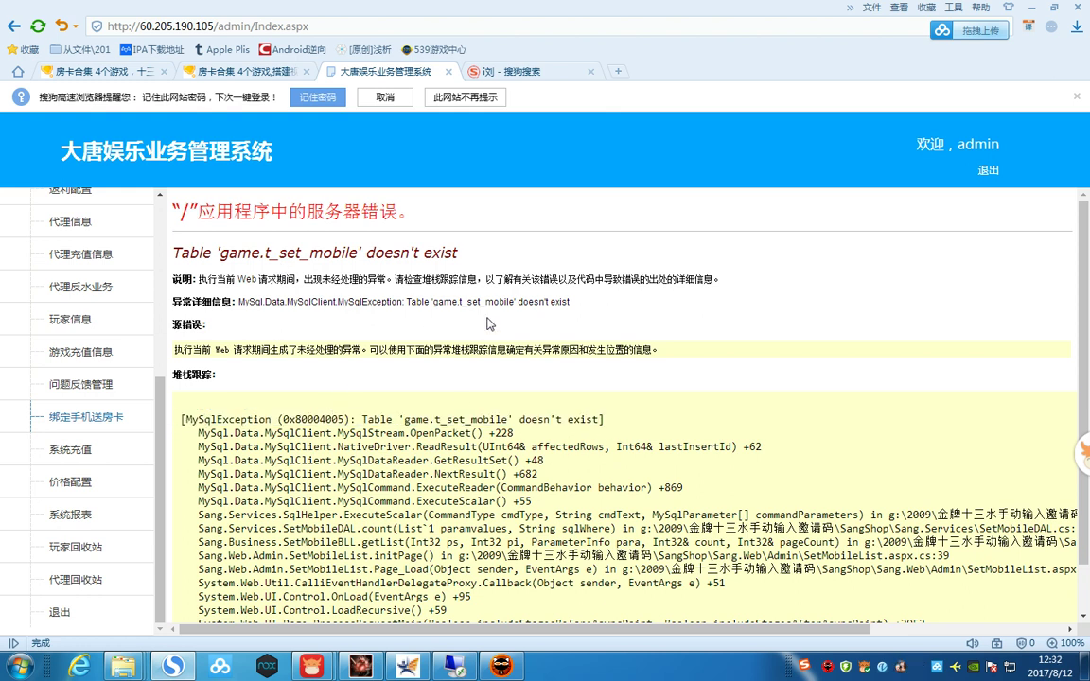
left_click_drag(586, 307, 173, 302)
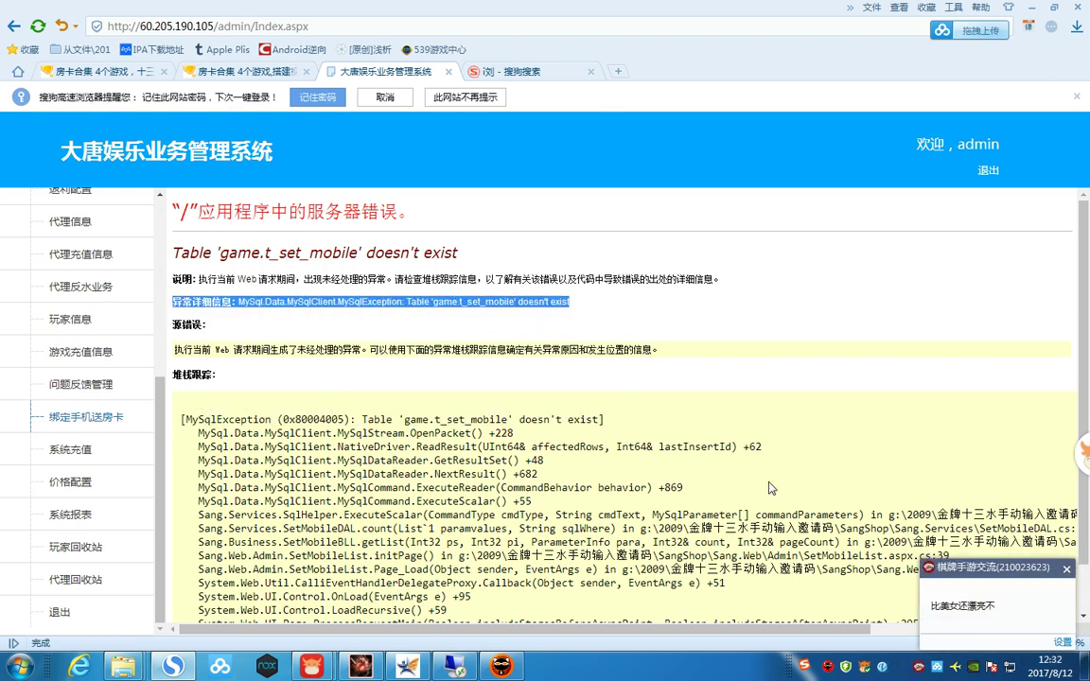
left_click(978, 623)
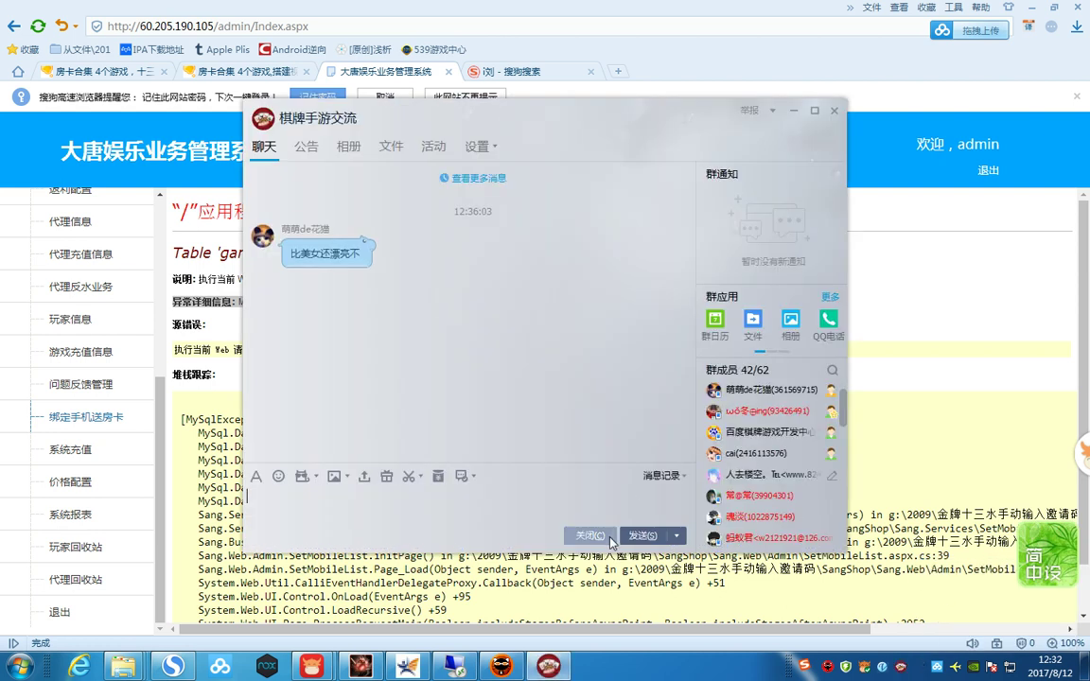
left_click(589, 462)
left_click(489, 433)
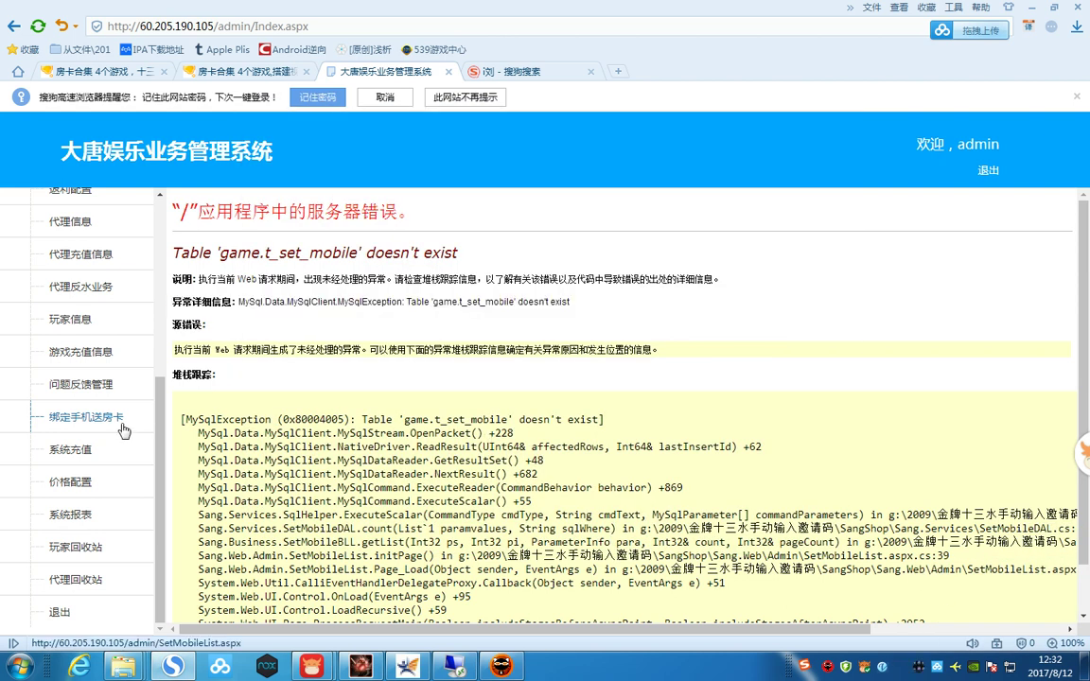
- Open 问题反馈管理 after visiting 系统充值 and recharge records, and select the missing table name game.t_liuyan
left_click(87, 448)
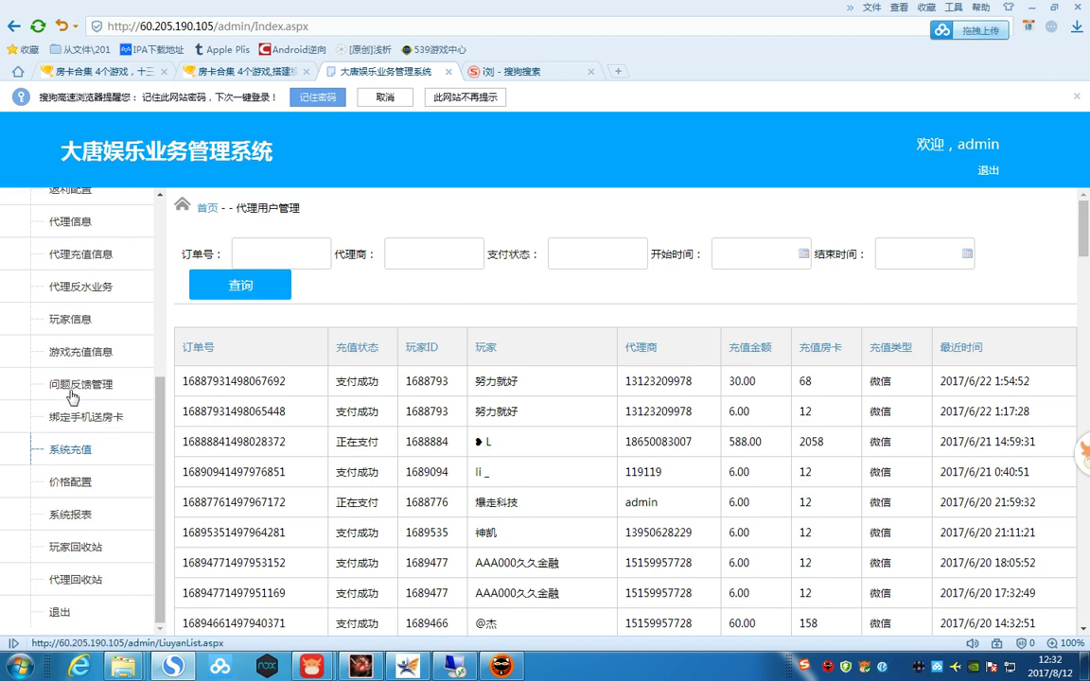
left_click(76, 385)
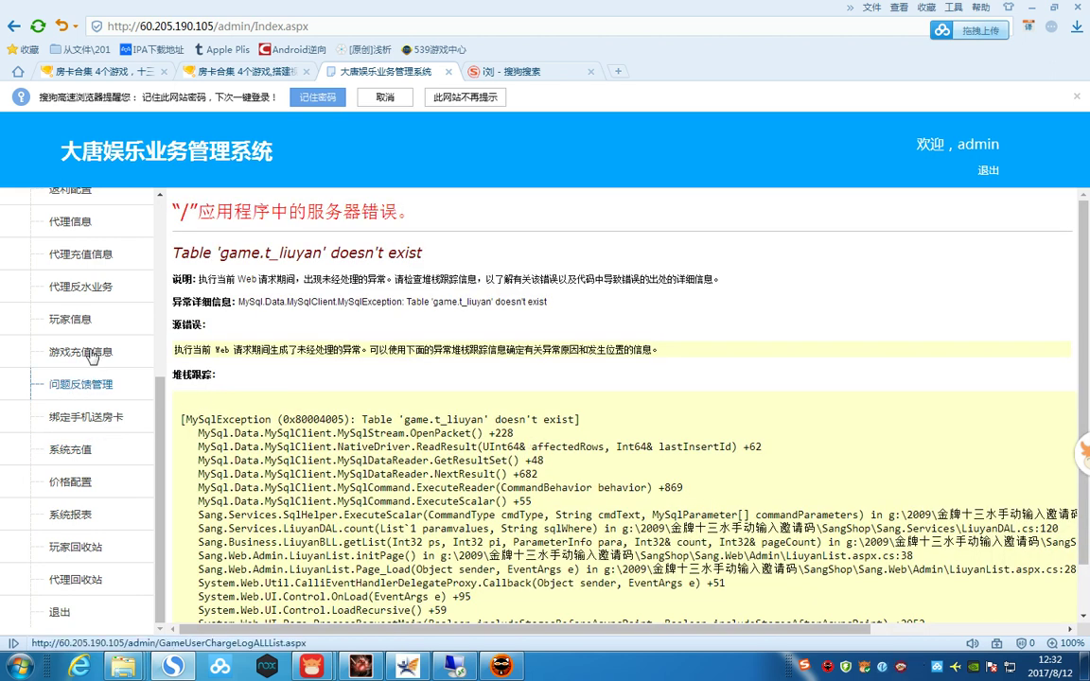
left_click(80, 351)
left_click(94, 385)
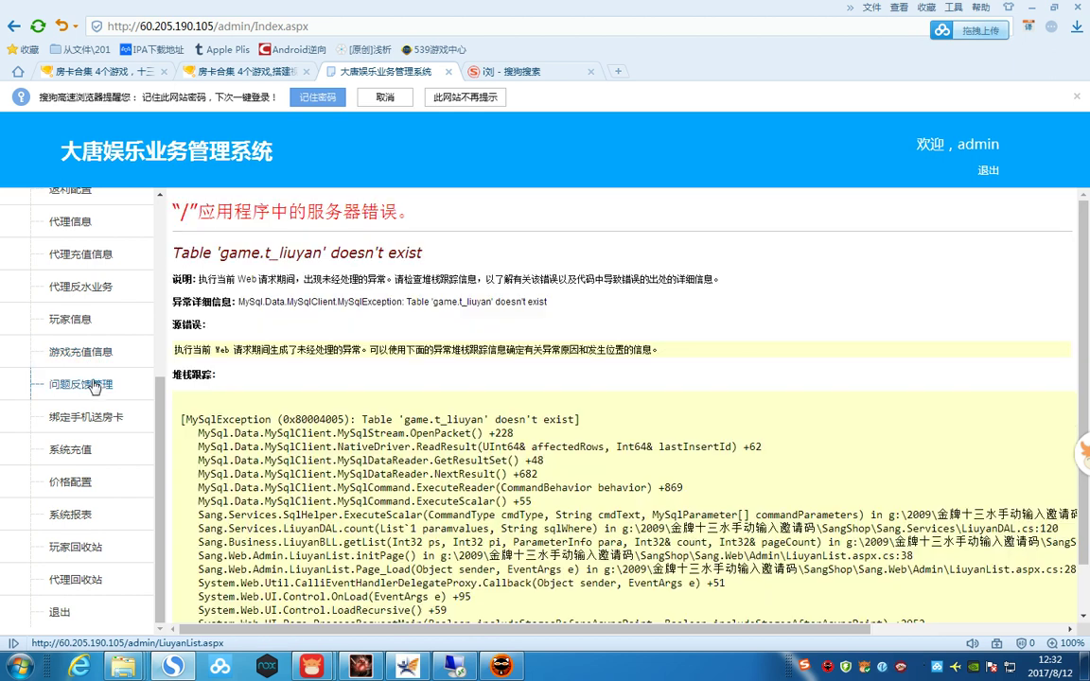
left_click(89, 417)
left_click(95, 384)
left_click_drag(219, 253, 306, 253)
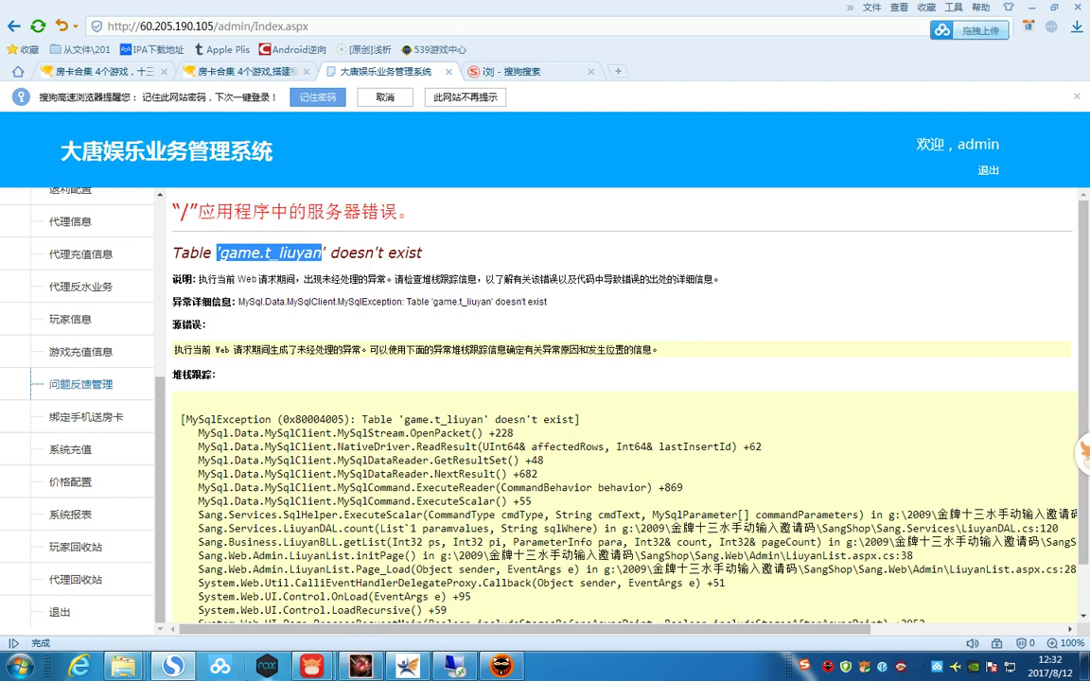
left_click(465, 669)
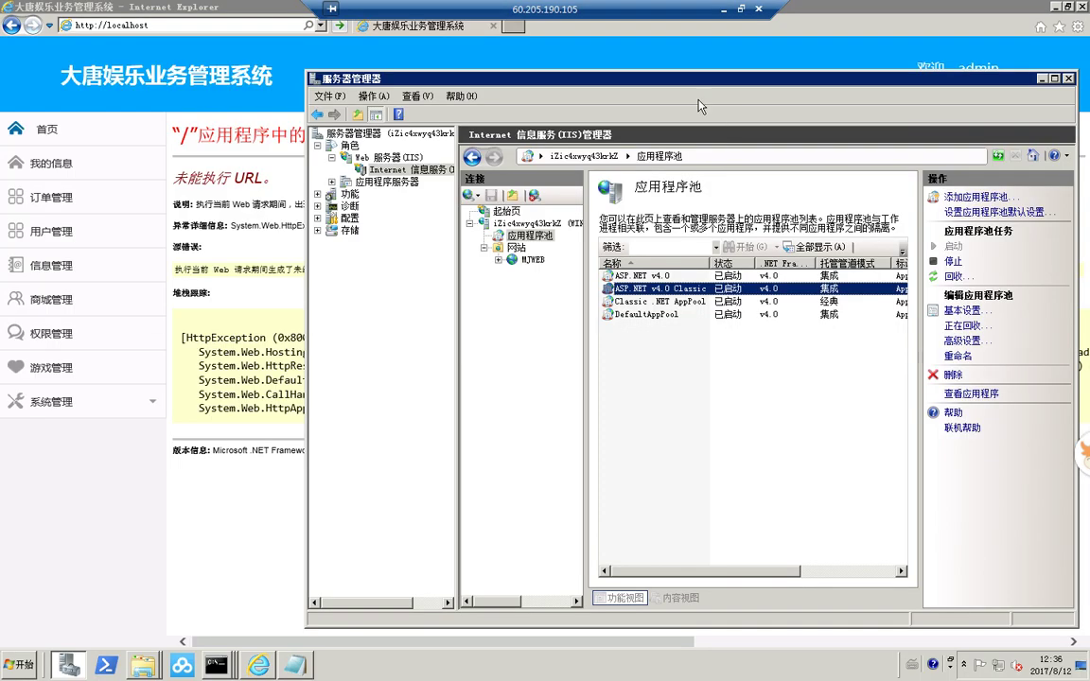
left_click_drag(650, 87, 380, 86)
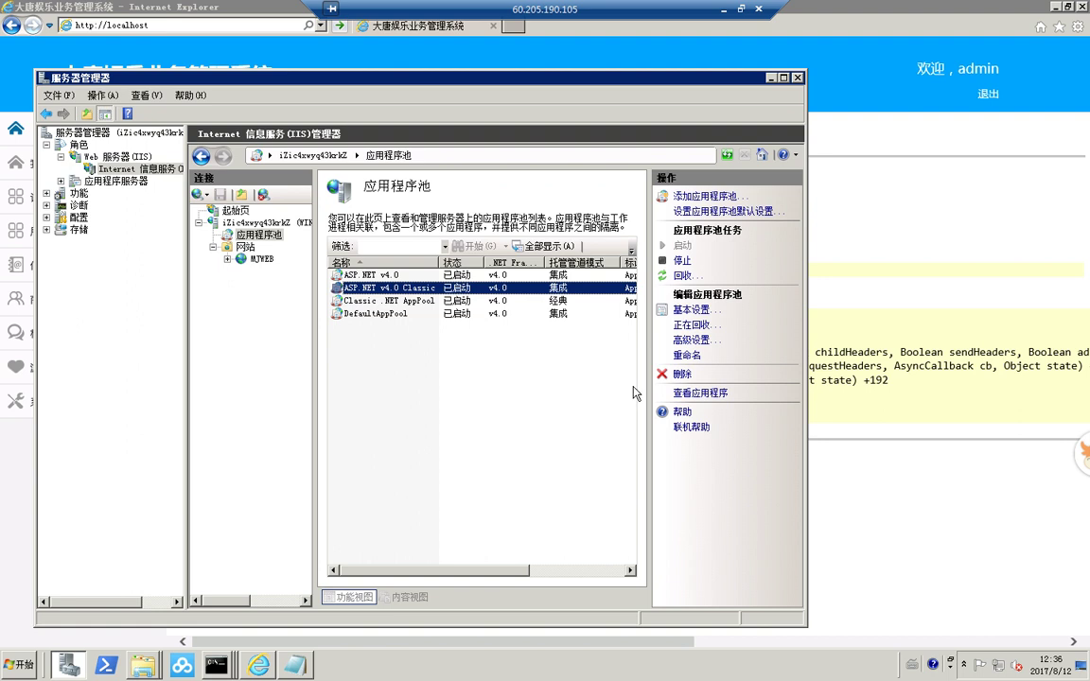
left_click(894, 400)
mouse_move(691, 394)
left_mouse_down()
mouse_move(237, 352)
mouse_move(184, 303)
mouse_move(246, 170)
mouse_move(500, 150)
left_mouse_up()
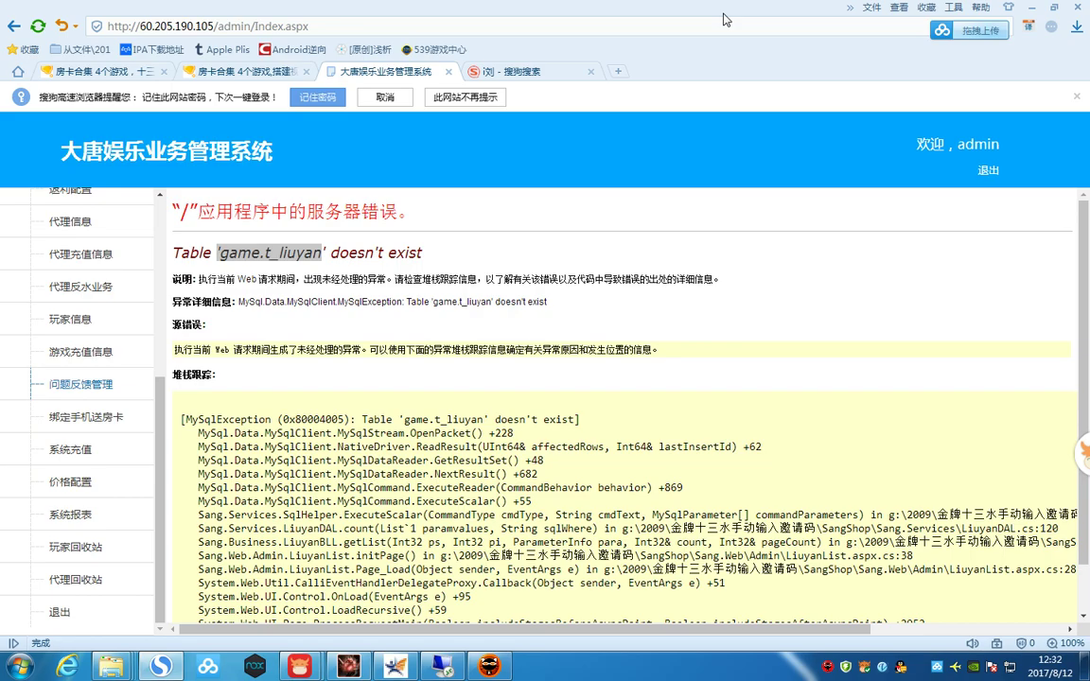
double_click(251, 253)
left_click(310, 284)
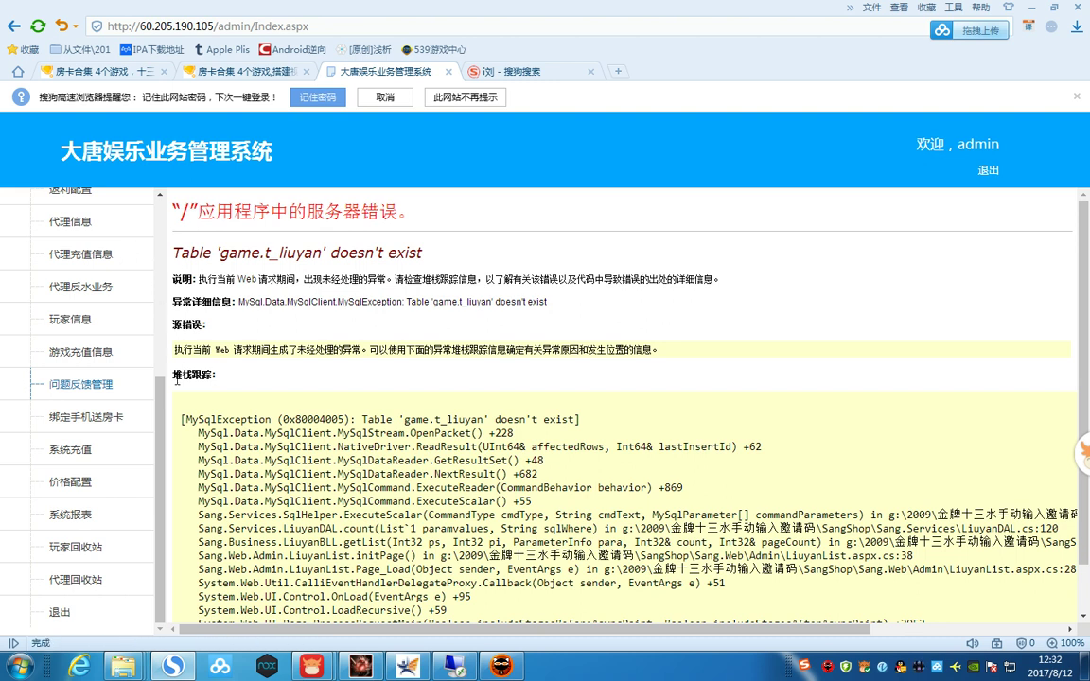
- Browse the 商城管理 agent recharge page and the 我的信息 > 我的资料 profile
scroll(132, 426, "up", 5)
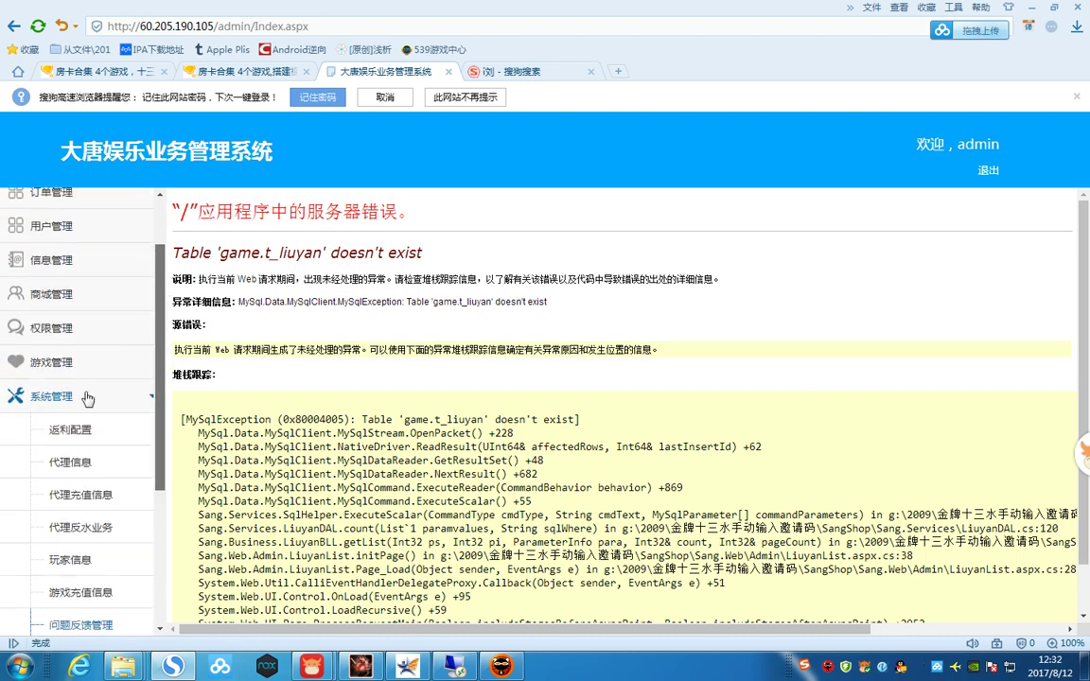
left_click(86, 398)
left_click(80, 371)
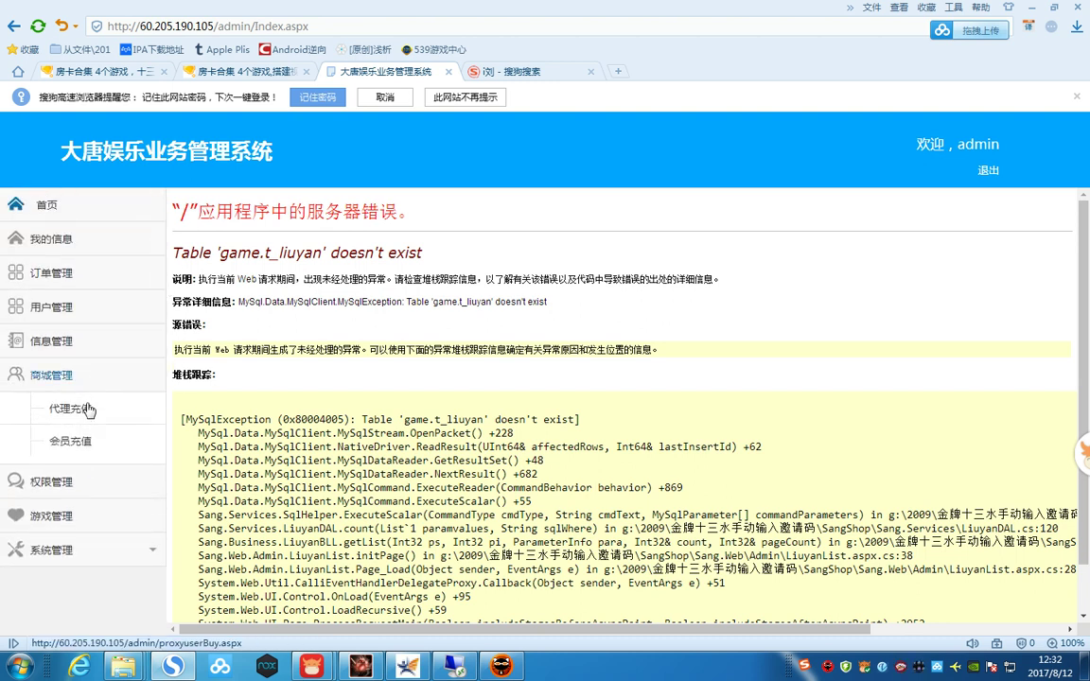
left_click(85, 409)
left_click(26, 240)
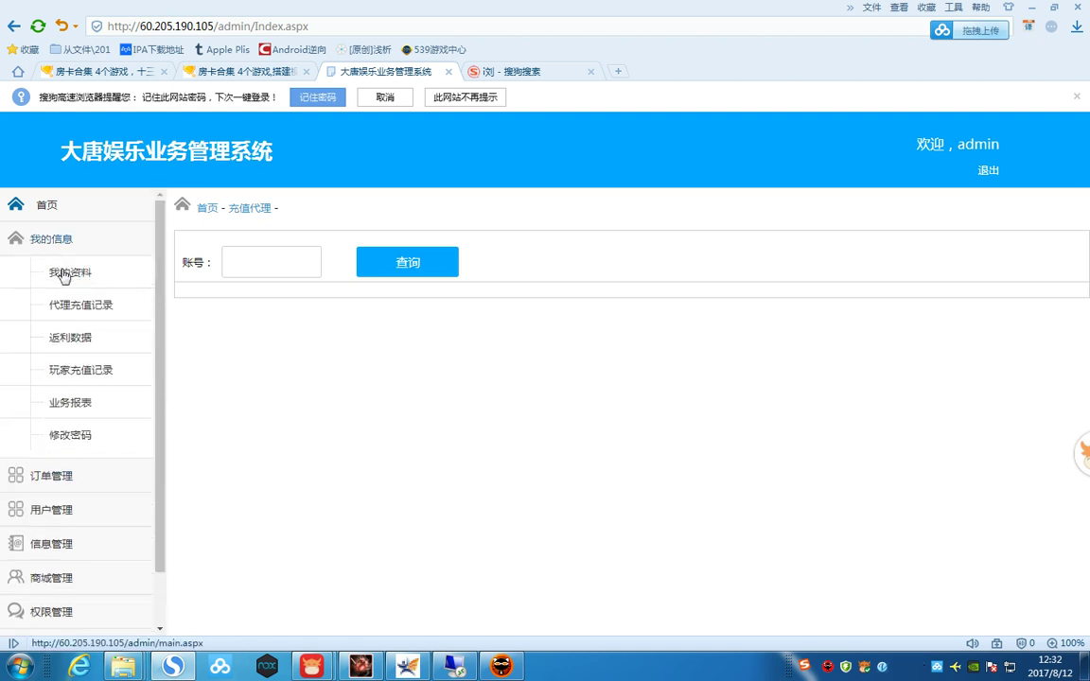
left_click(67, 275)
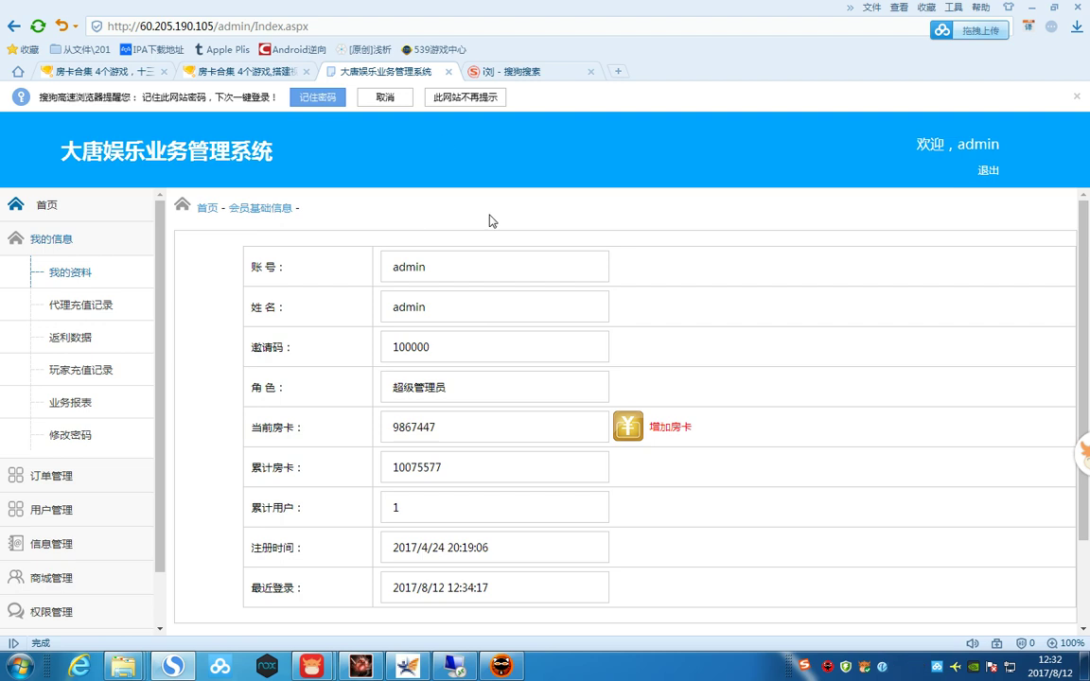
- Open 订单管理 > 在线充值 and scroll the order list totalling 114
left_click(76, 509)
left_click(84, 312)
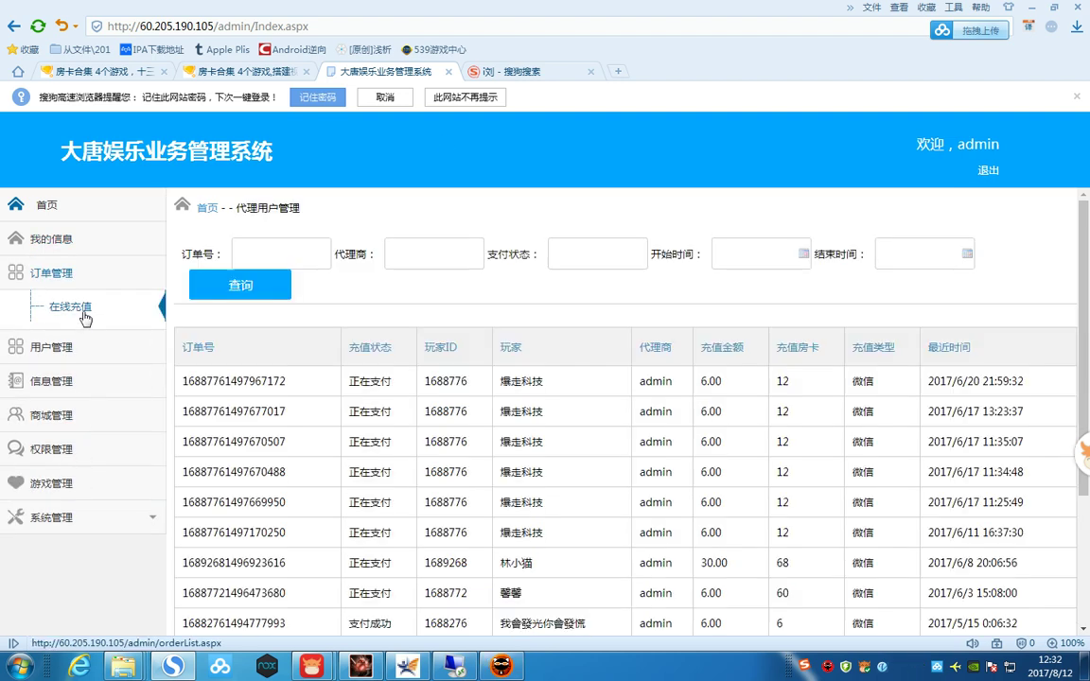
scroll(649, 547, "down", 3)
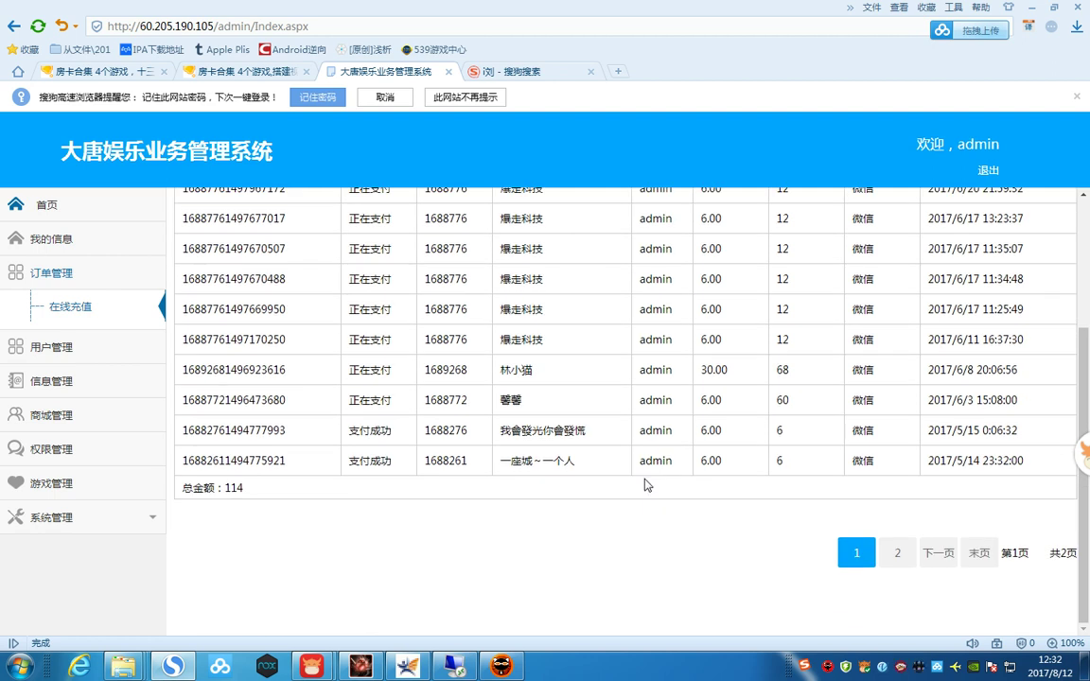
scroll(647, 484, "up", 3)
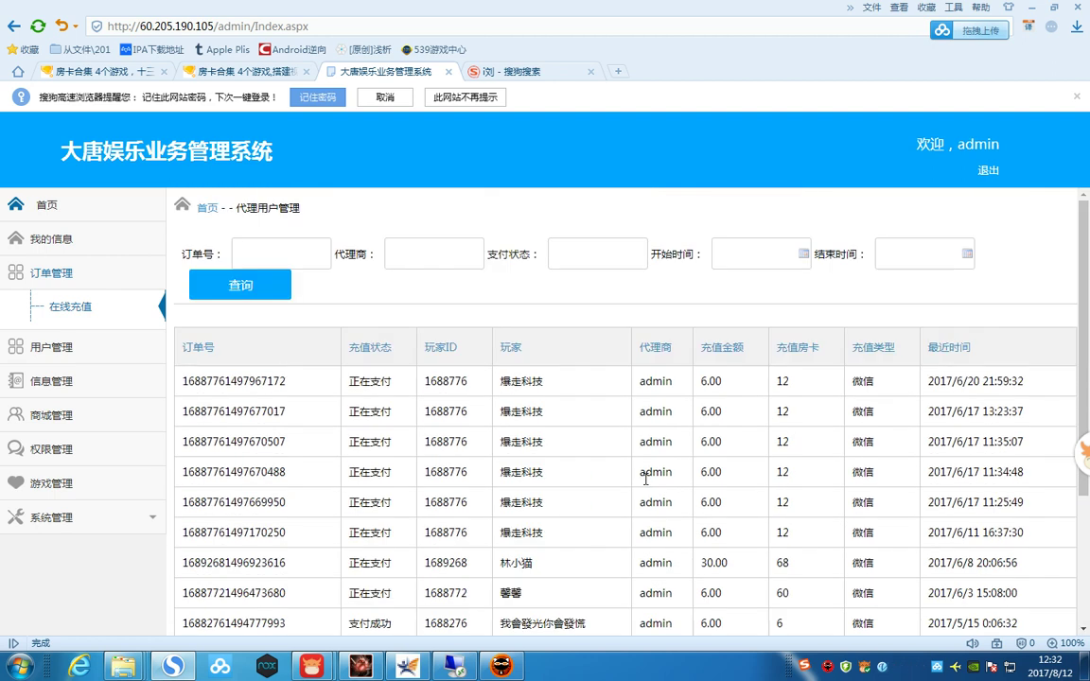
left_click(67, 343)
- Browse 代理列表, 玩家列表, and the 信息管理 notice and category pages, ending on 游戏信息
left_click(75, 372)
left_click(88, 357)
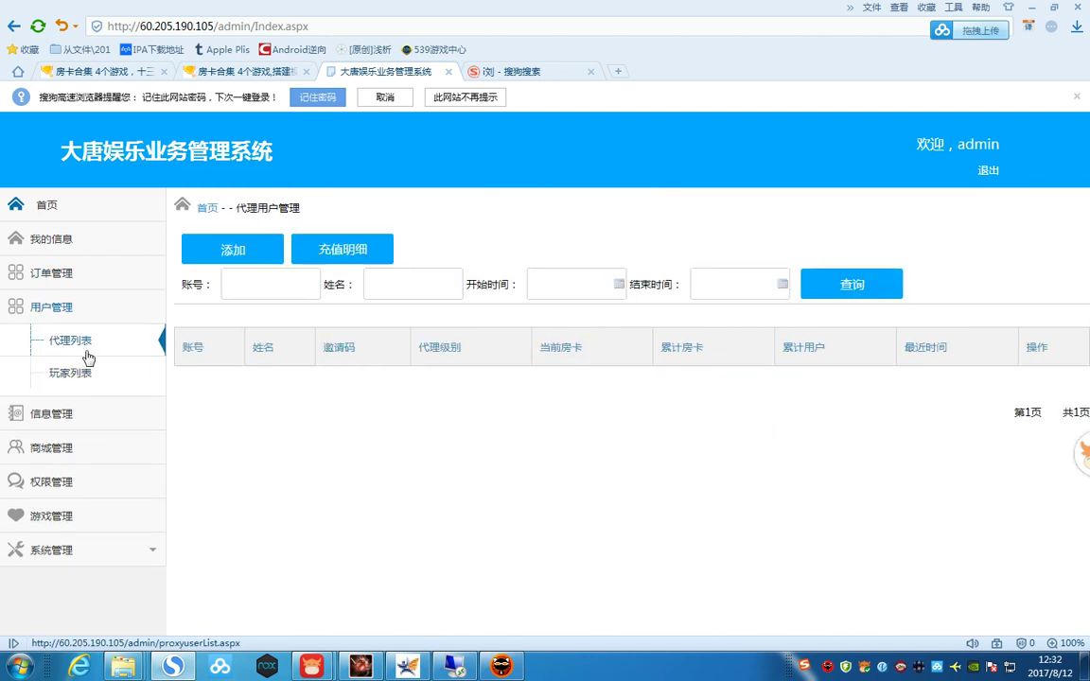
left_click(88, 375)
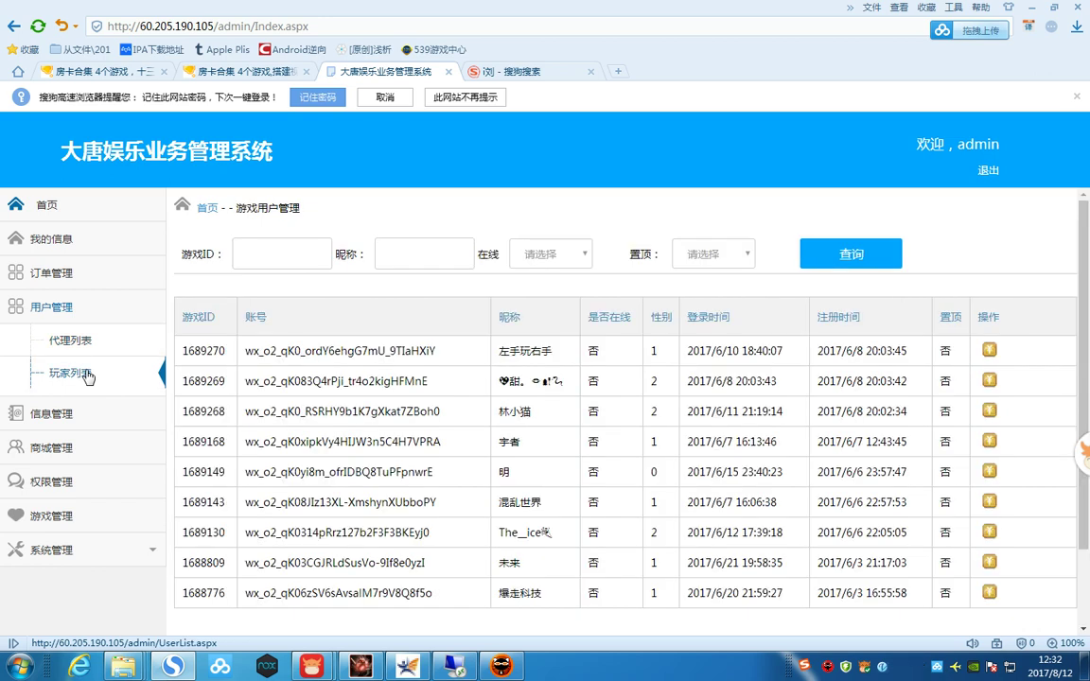
left_click(60, 405)
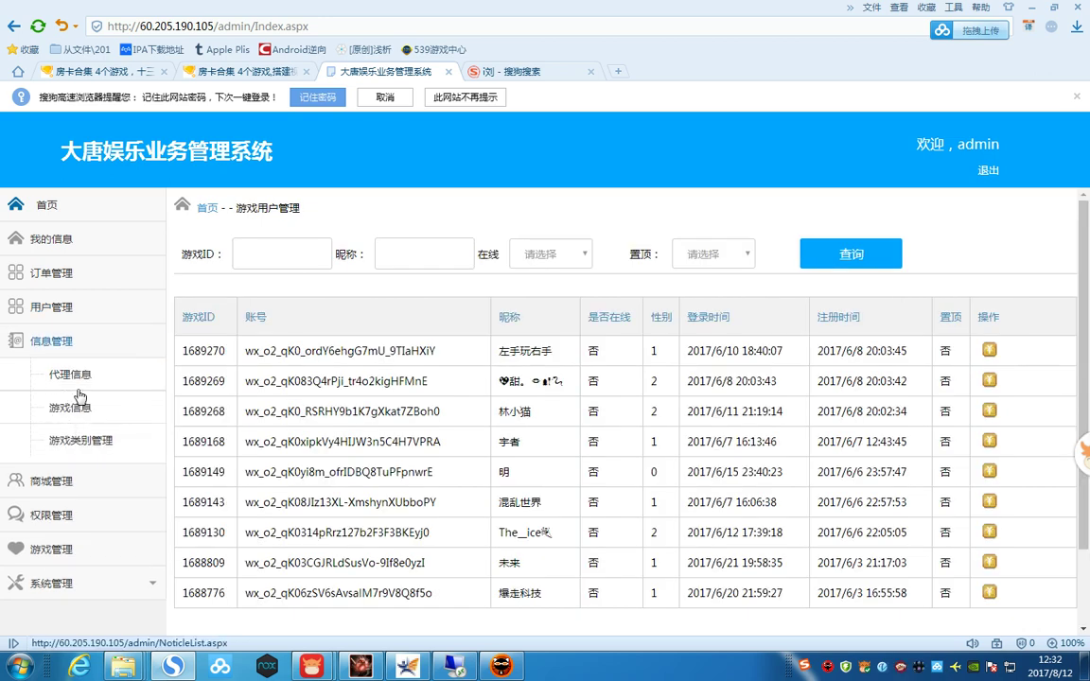
left_click(80, 386)
left_click(76, 410)
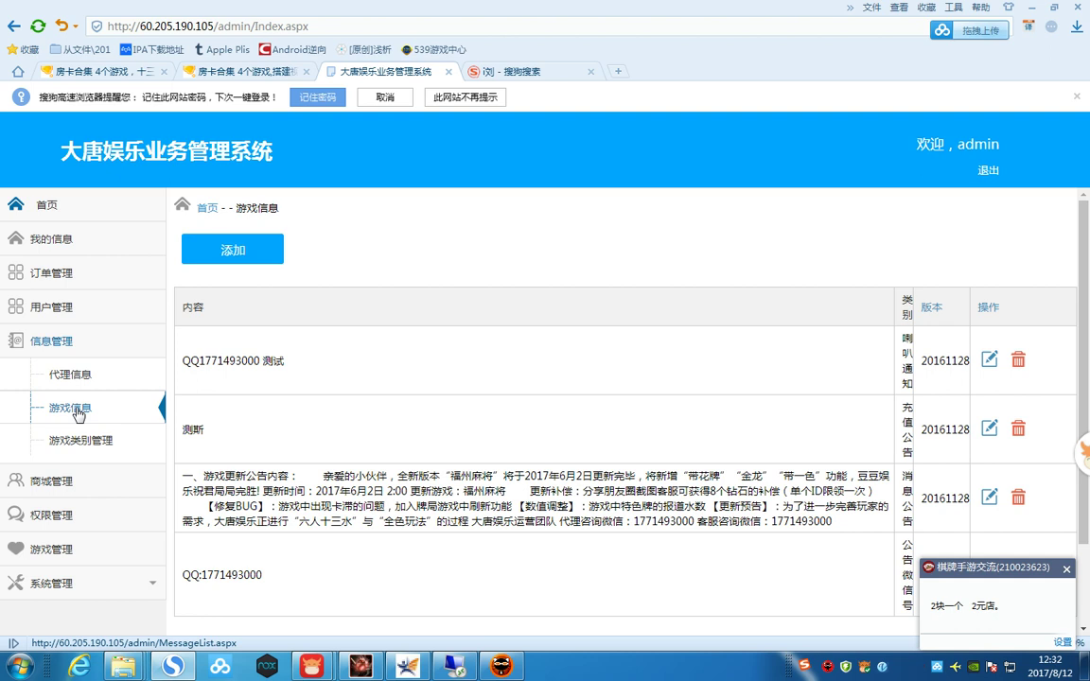
left_click(82, 441)
left_click(82, 408)
left_click(78, 376)
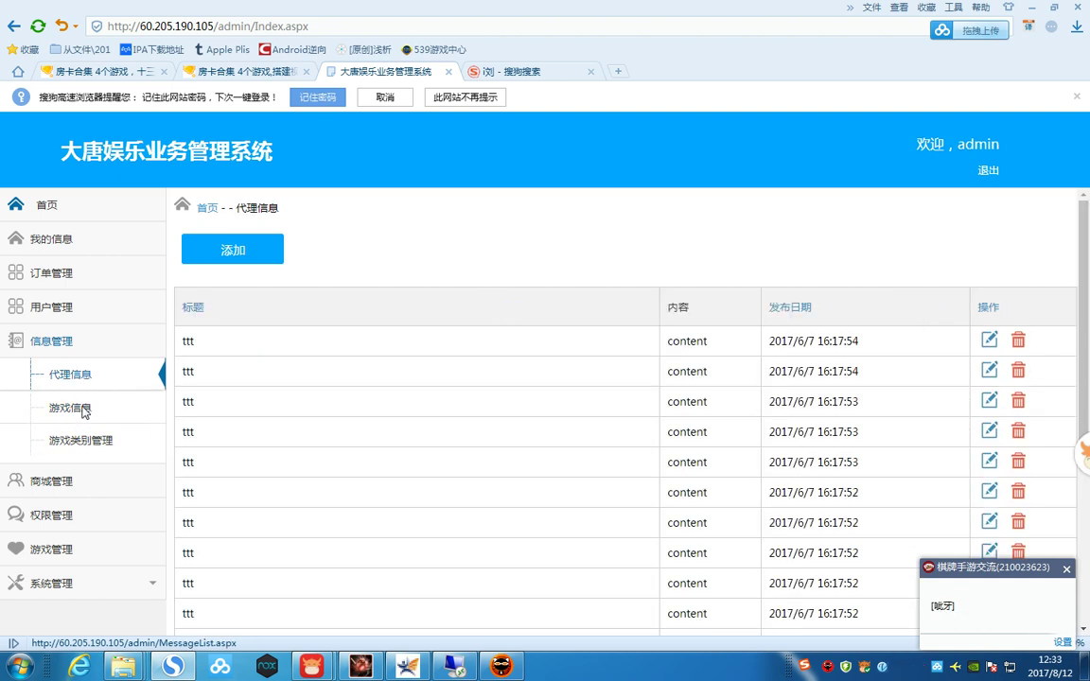
left_click(84, 413)
- Replace the old QQ number in the 喇叭通知 test notice with the new one and save it
left_click(989, 360)
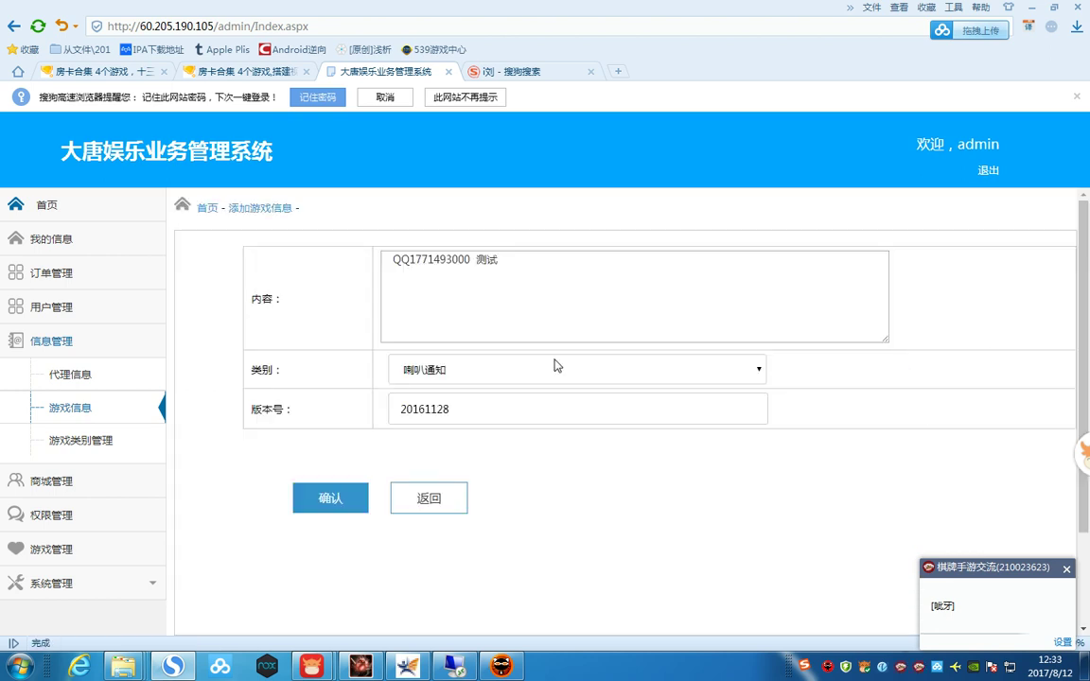
left_click_drag(467, 261, 416, 257)
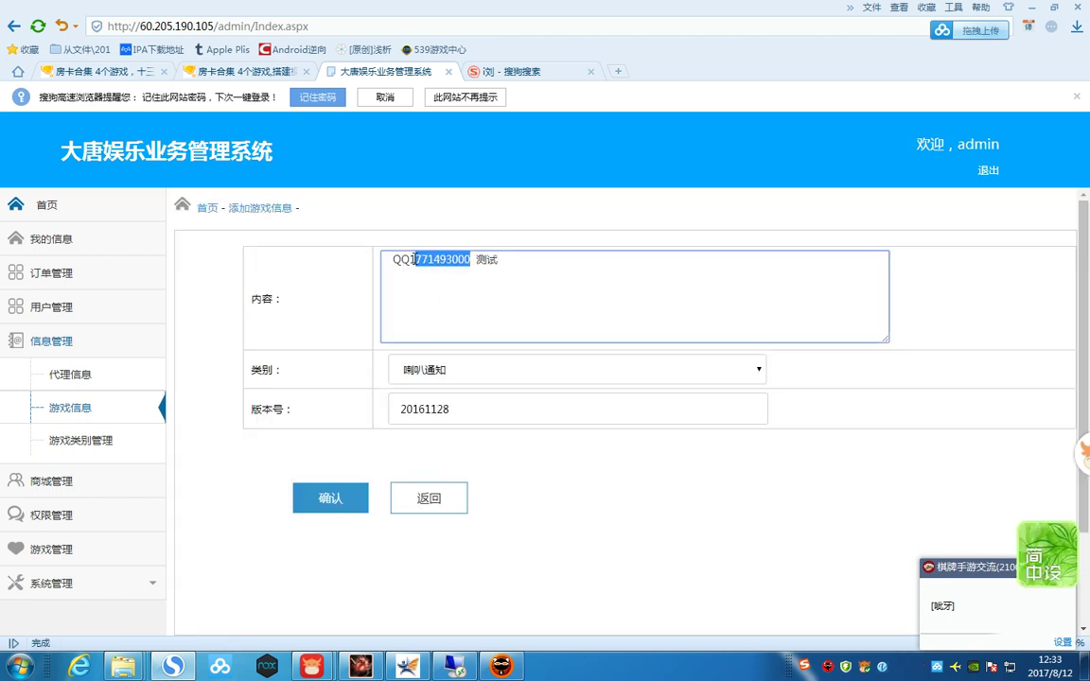
key("BackSpace")
type("40003")
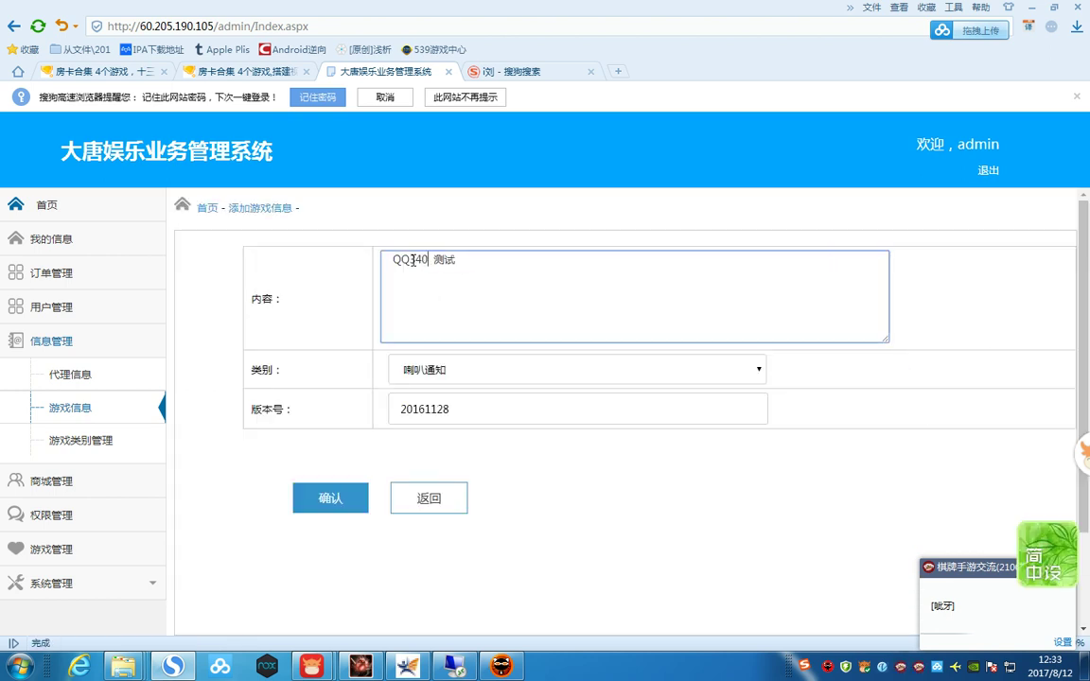
type("0029")
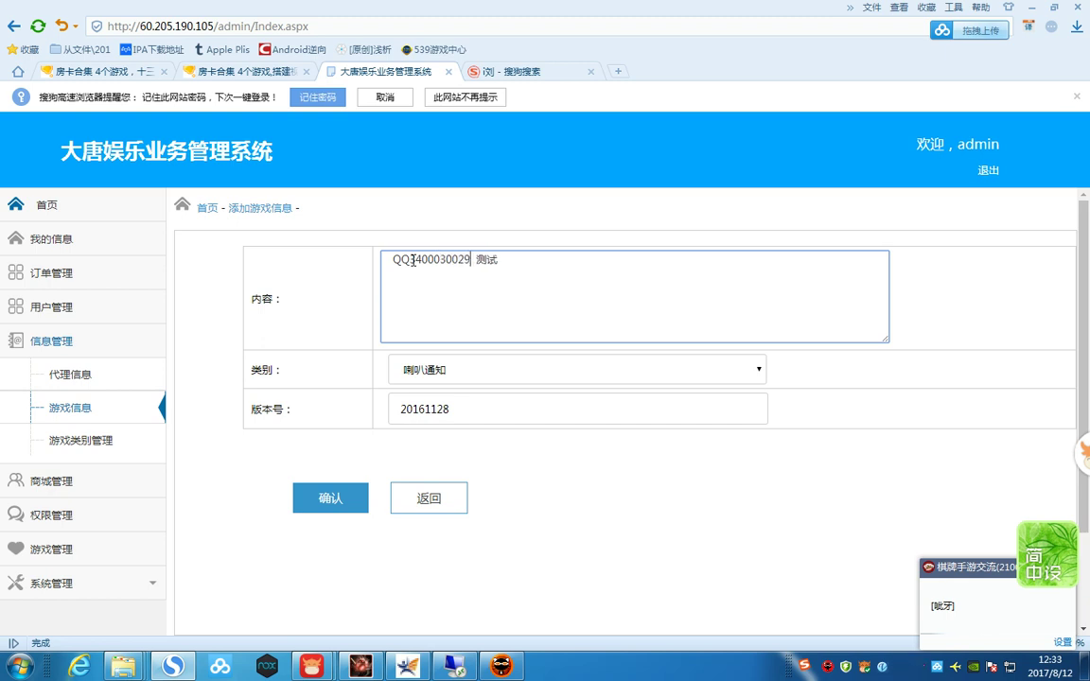
left_click(465, 371)
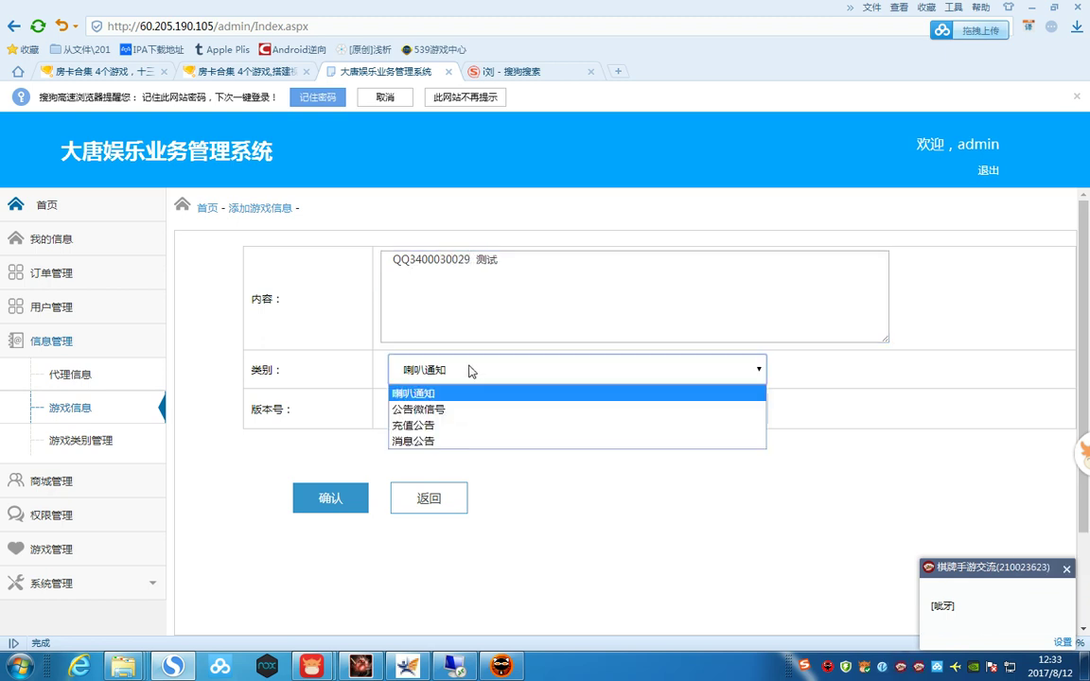
left_click(490, 394)
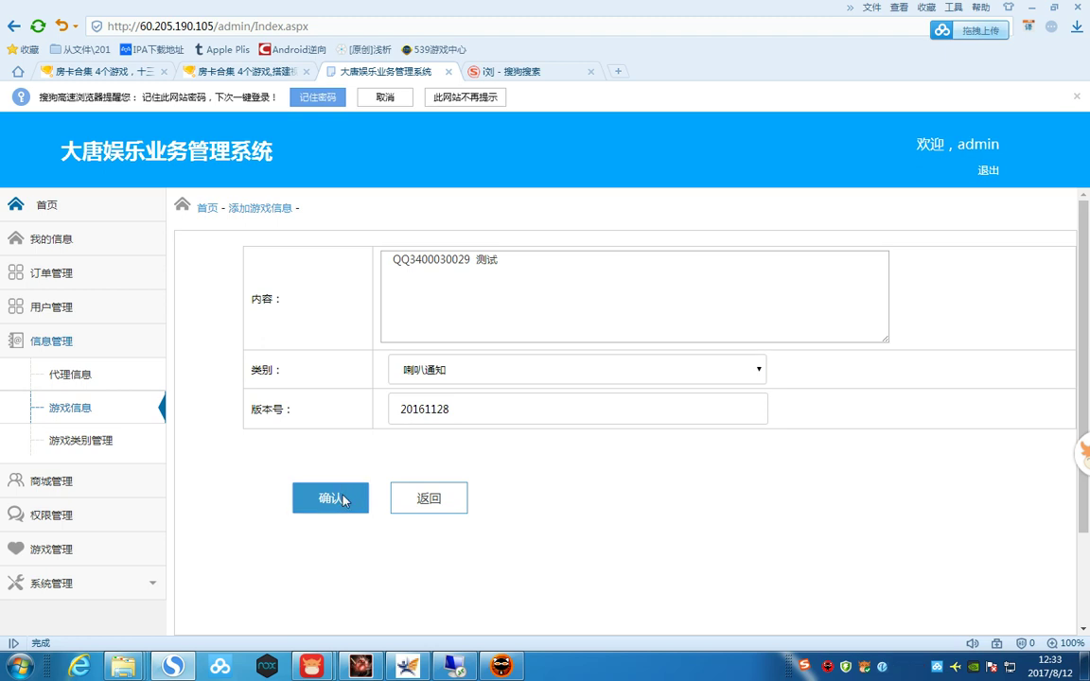
left_click(357, 498)
- Remove the old QQ number from the 公告微信号 notice and save it
scroll(351, 418, "down", 1)
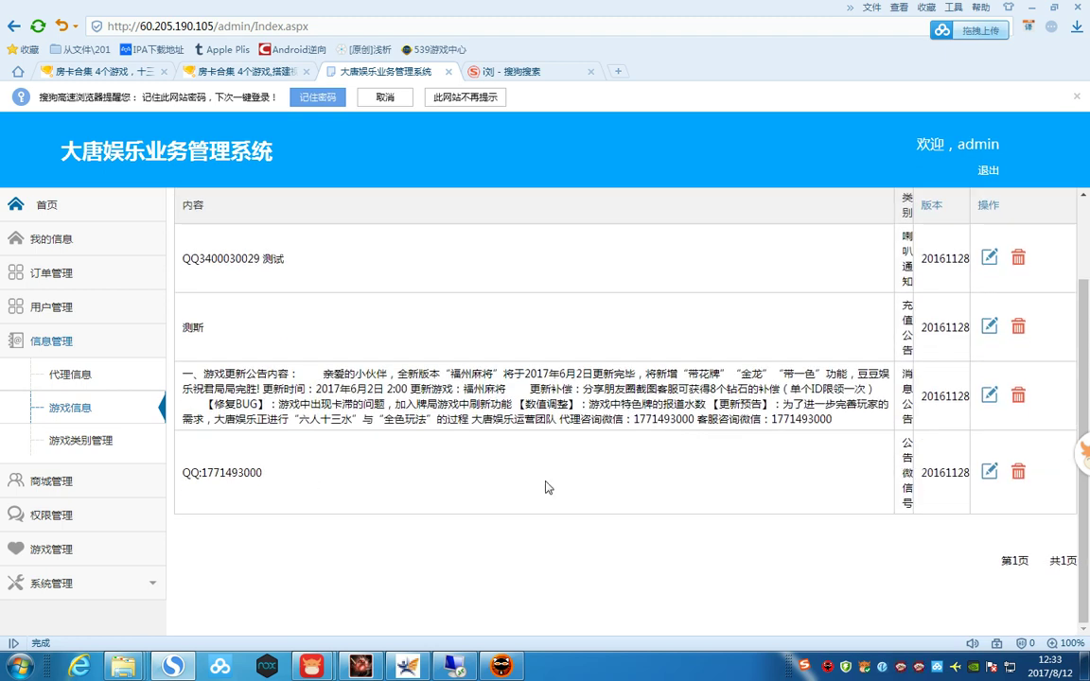
left_click(989, 472)
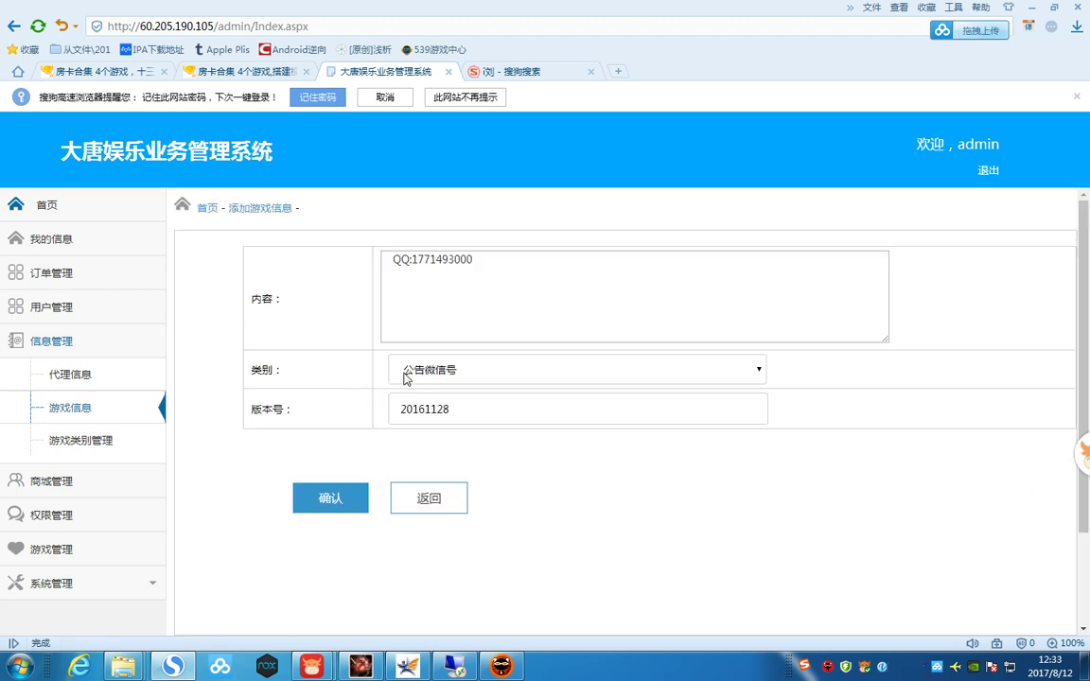
left_click_drag(478, 261, 420, 260)
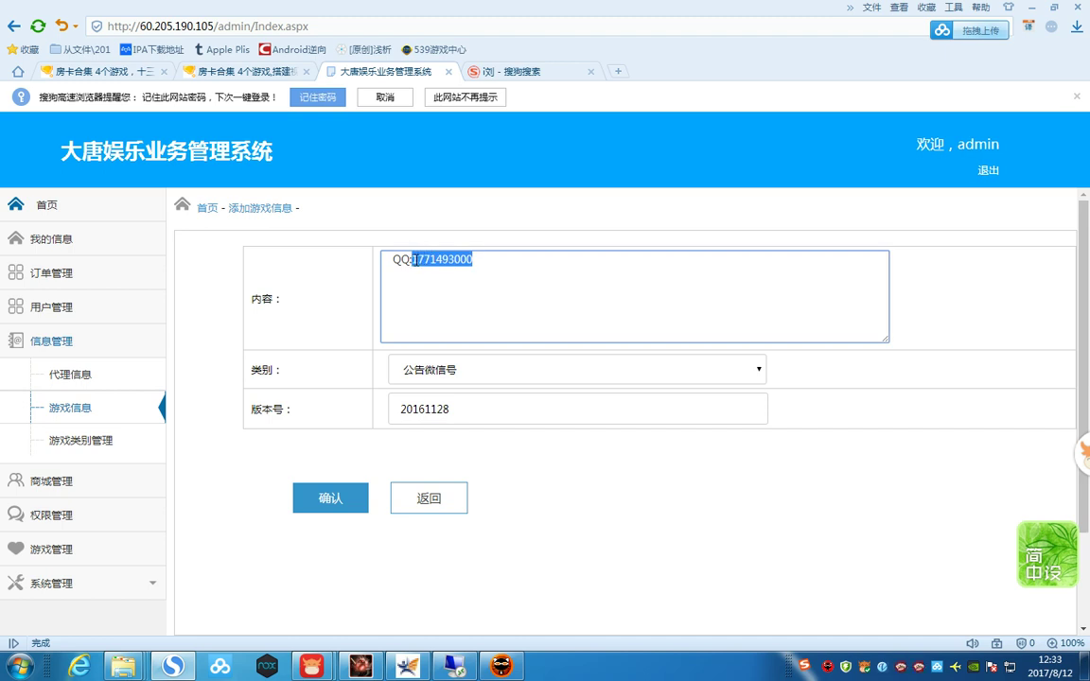
key("BackSpace")
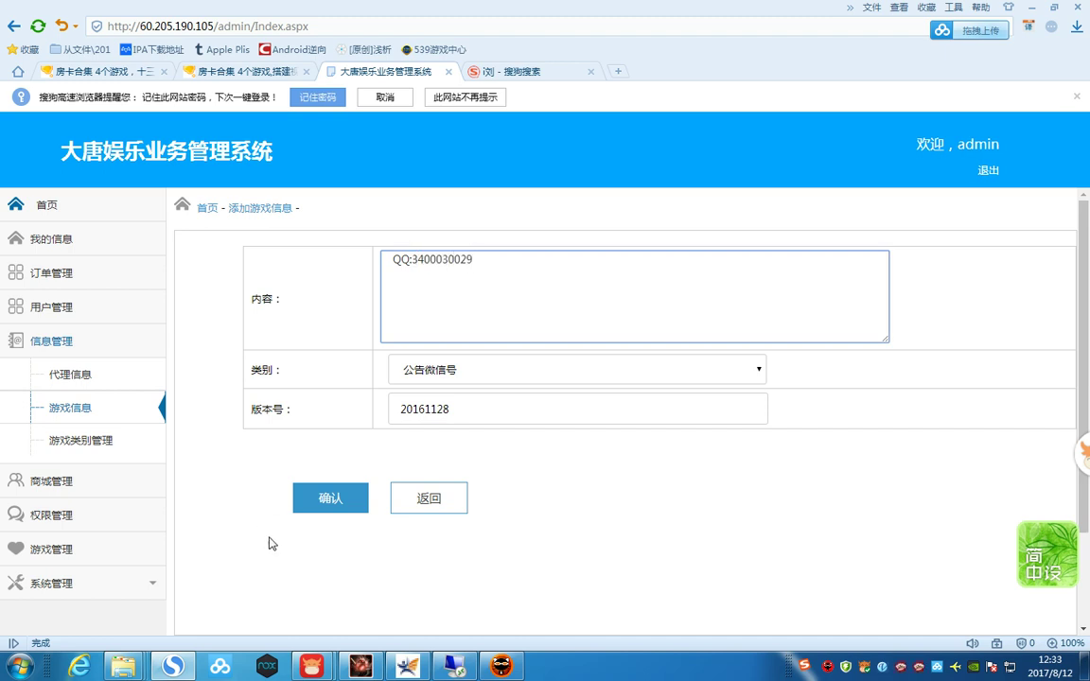
left_click(331, 499)
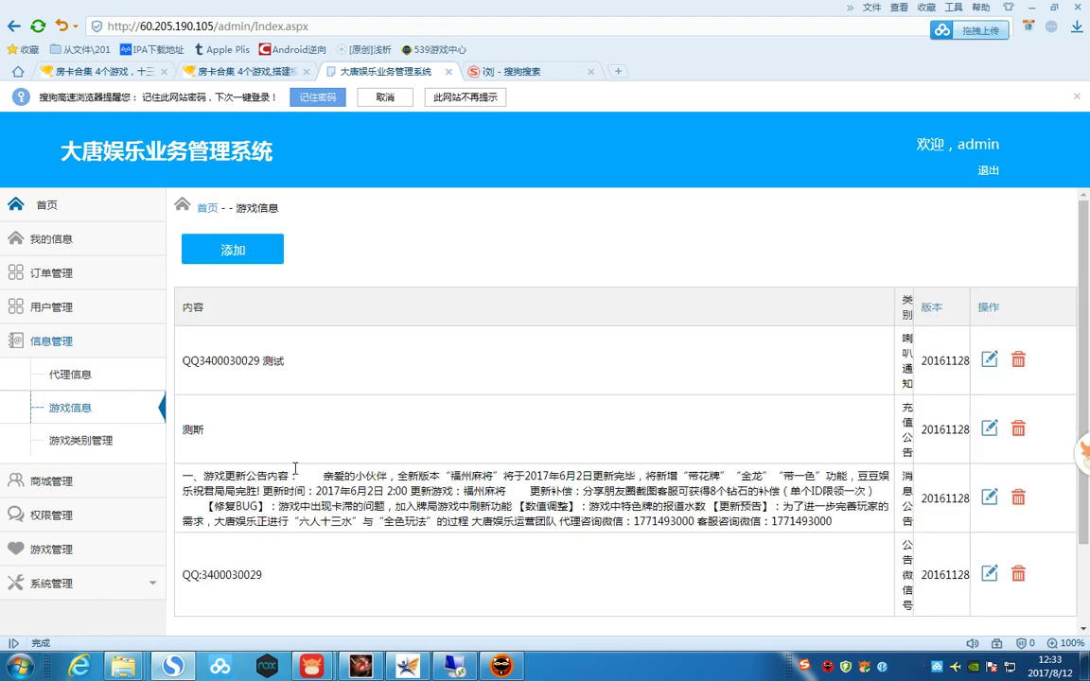
- Open the long 消息公告 update announcement for editing and read through its text
scroll(346, 458, "down", 2)
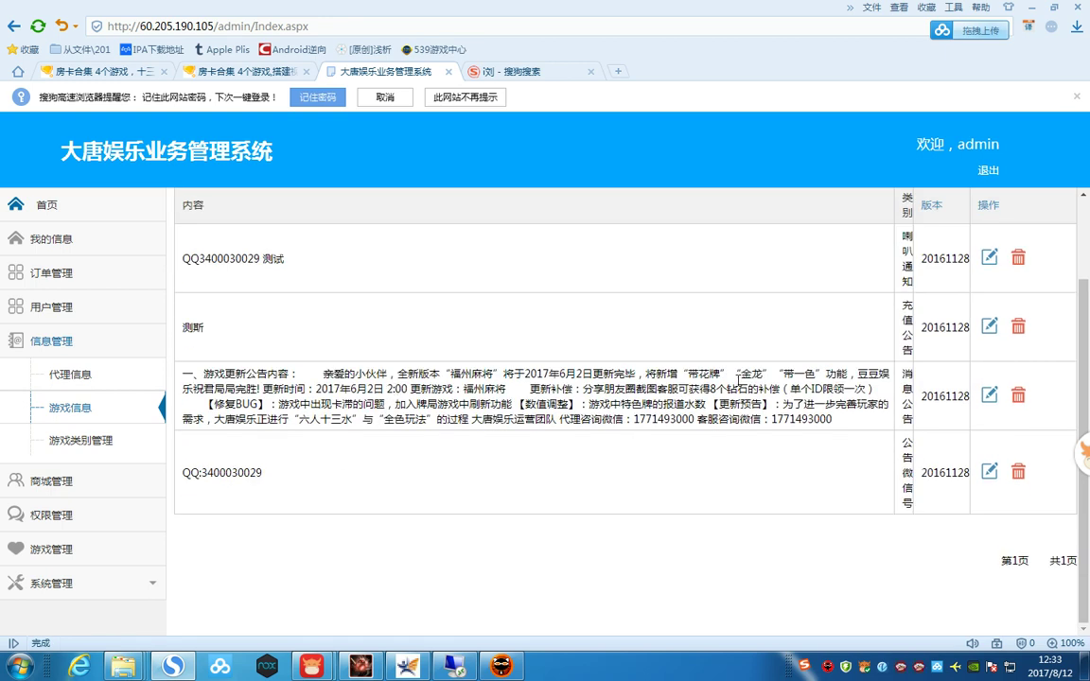
left_click(989, 395)
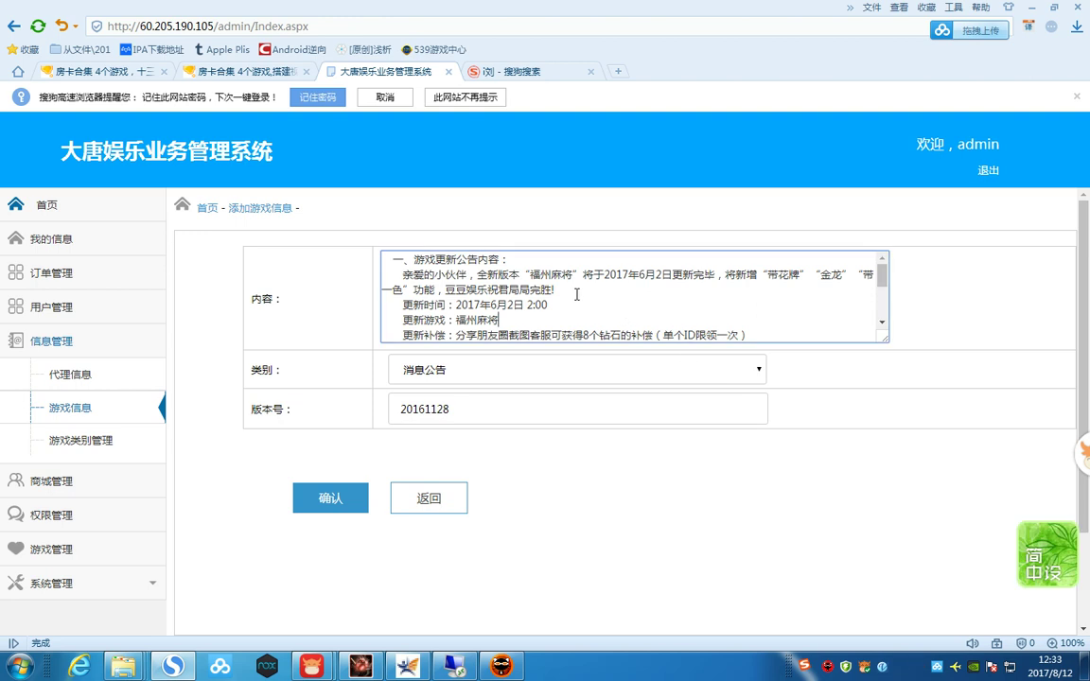
scroll(573, 294, "down", 2)
scroll(573, 293, "down", 4)
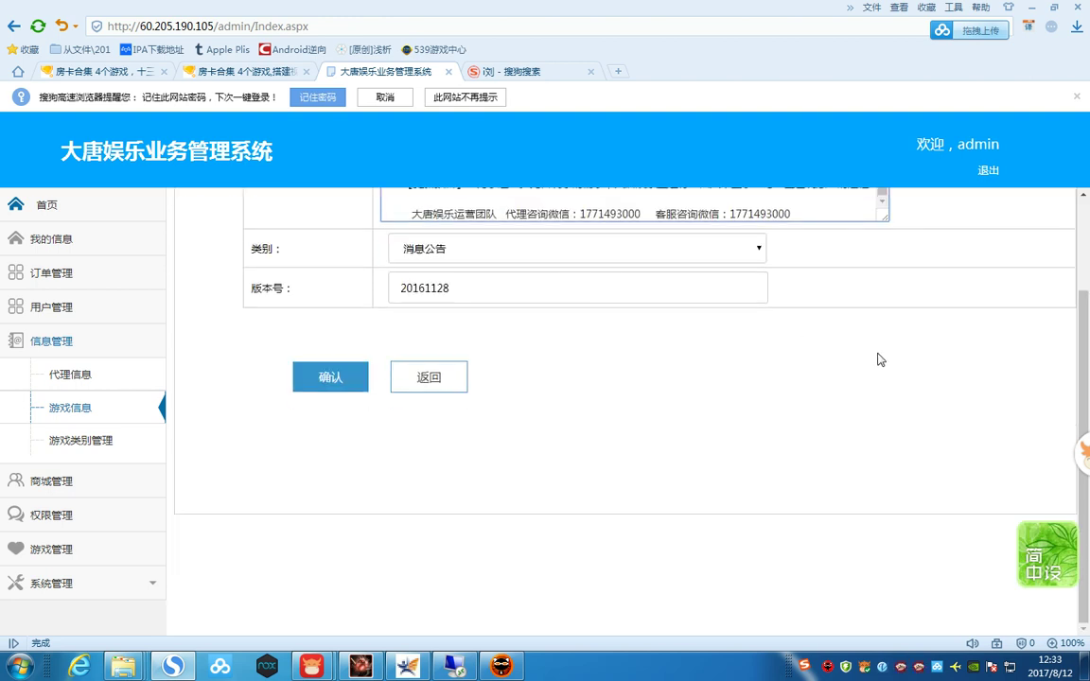
scroll(880, 359, "up", 2)
scroll(521, 313, "up", 5)
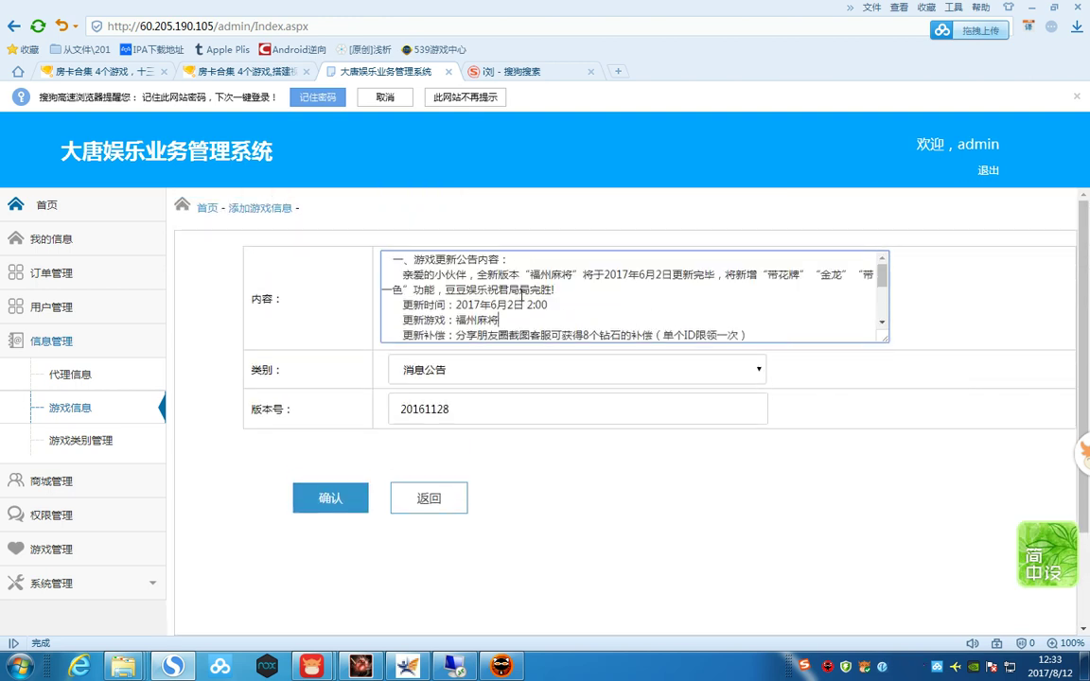
scroll(661, 292, "down", 6)
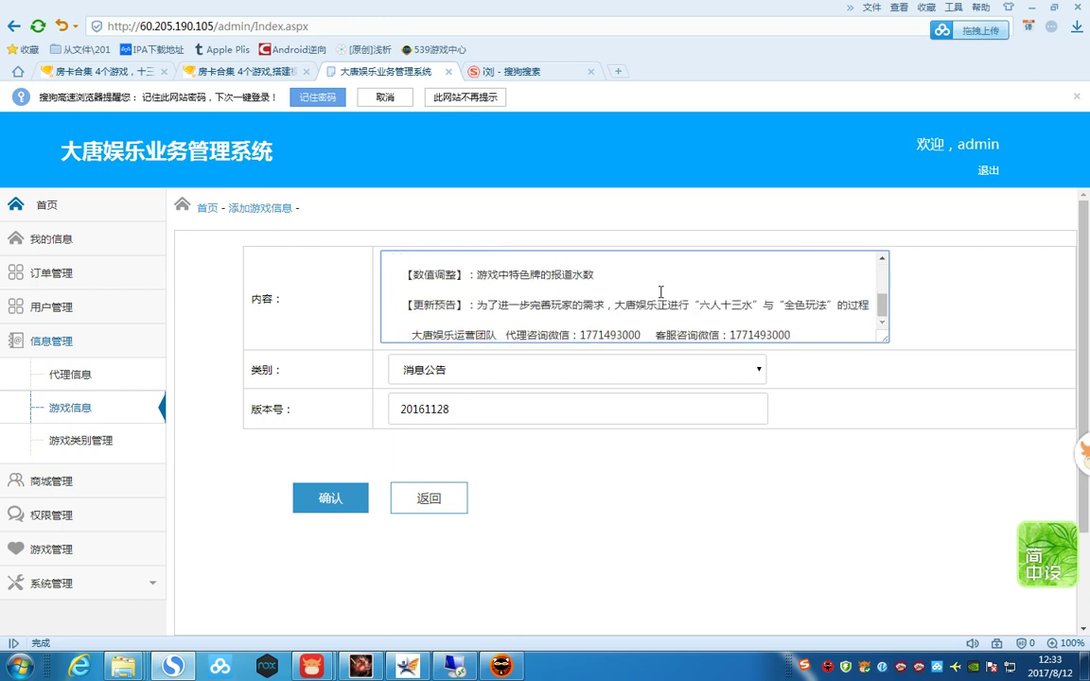
- Replace the agent and customer-service WeChat numbers with the new number and save
left_click_drag(582, 259, 643, 260)
type("3400030")
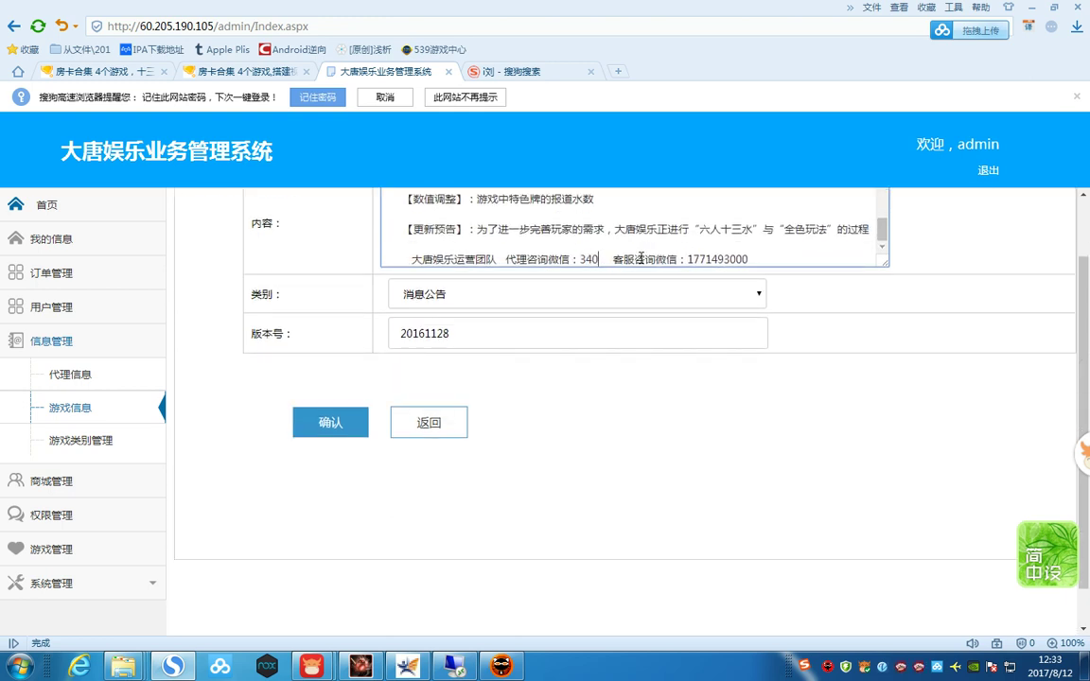
type("029")
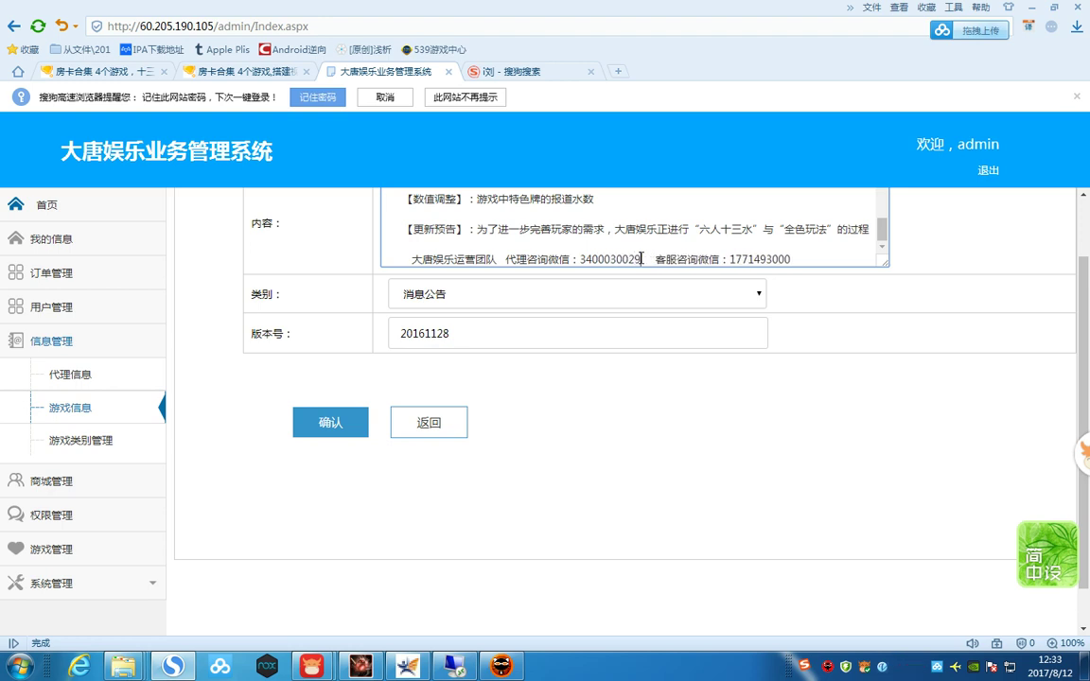
left_click_drag(791, 257, 732, 259)
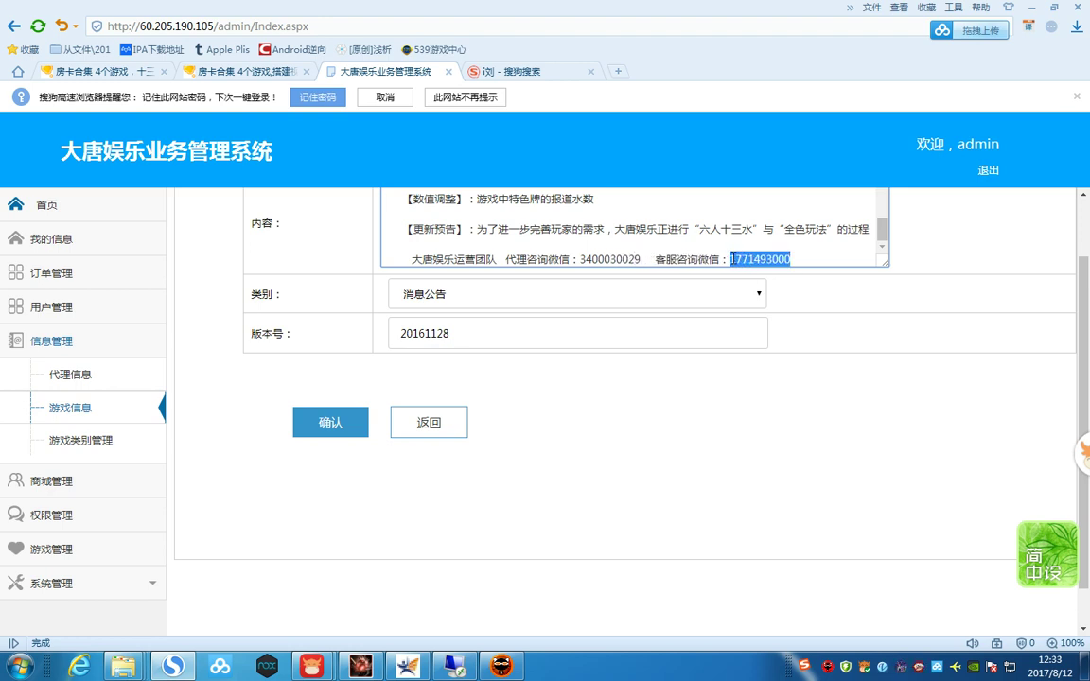
type("3400")
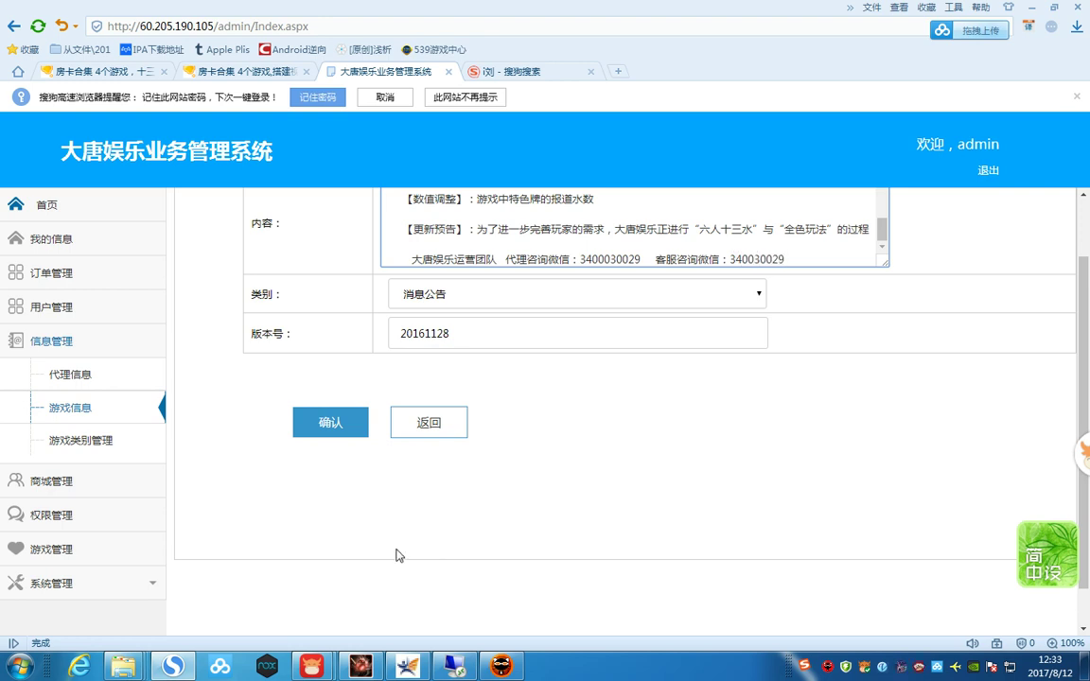
left_click(331, 422)
scroll(472, 467, "down", 2)
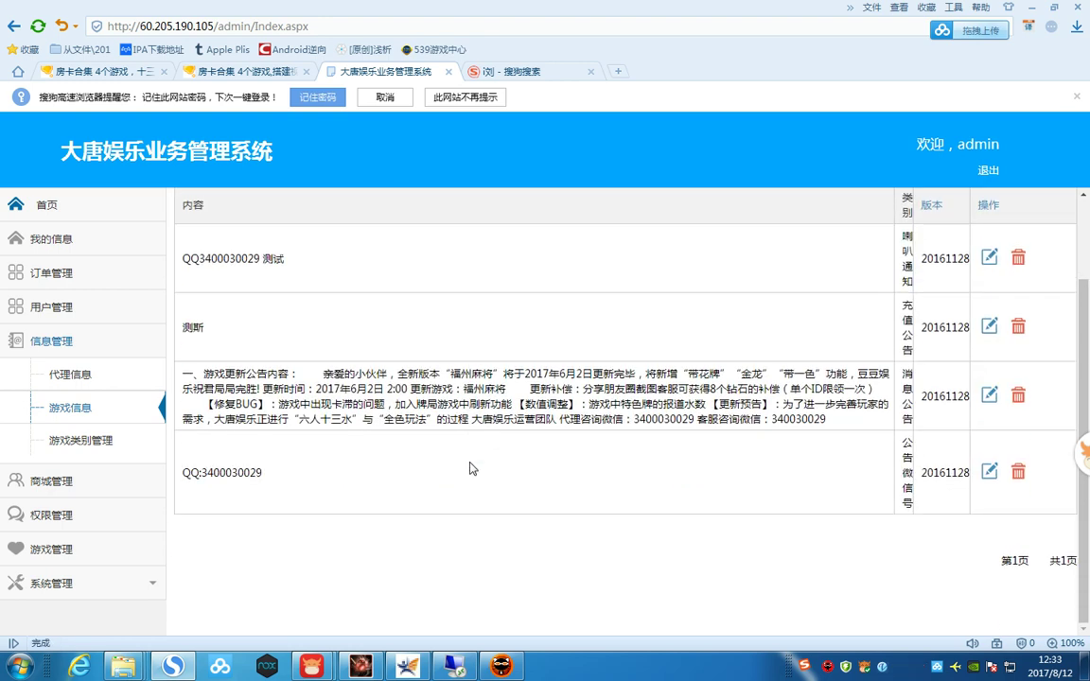
- Browse the 商城管理, 信息管理, 游戏管理 and 权限管理 menus, then open 系统管理 > 绑定手机送房卡
left_click(101, 481)
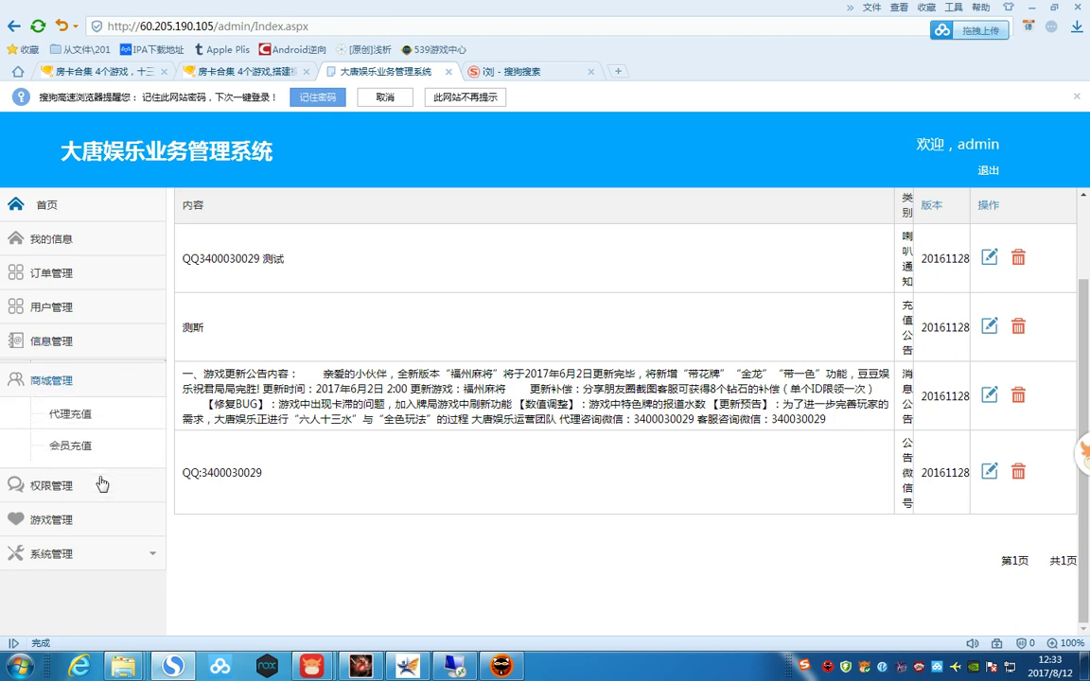
left_click(79, 341)
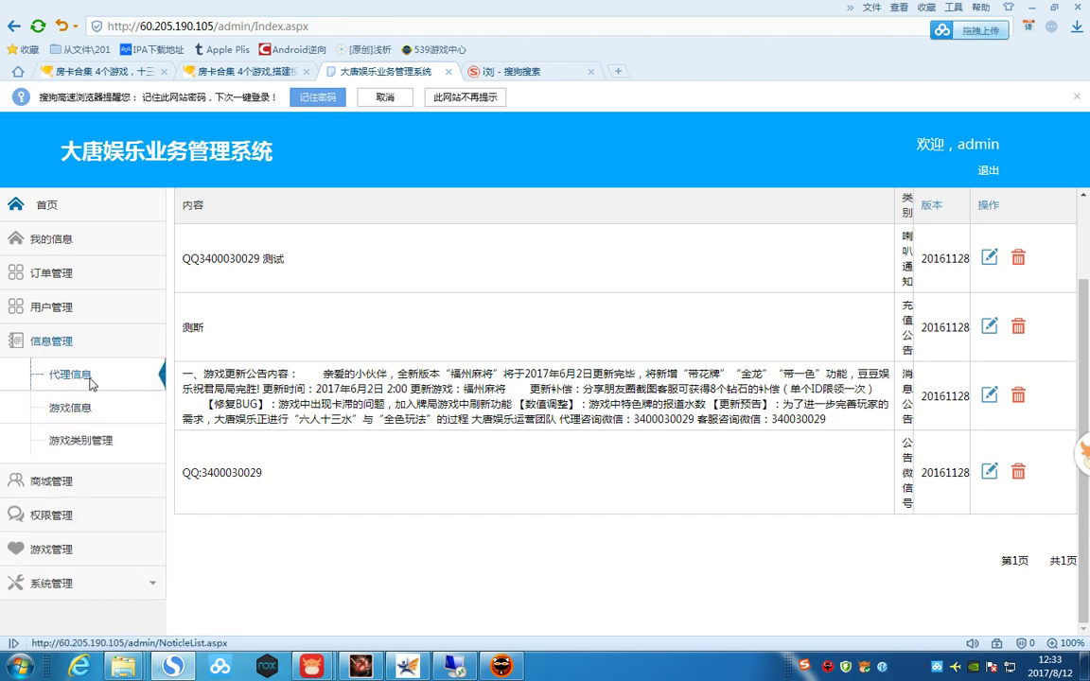
left_click(92, 384)
left_click(81, 440)
left_click(59, 549)
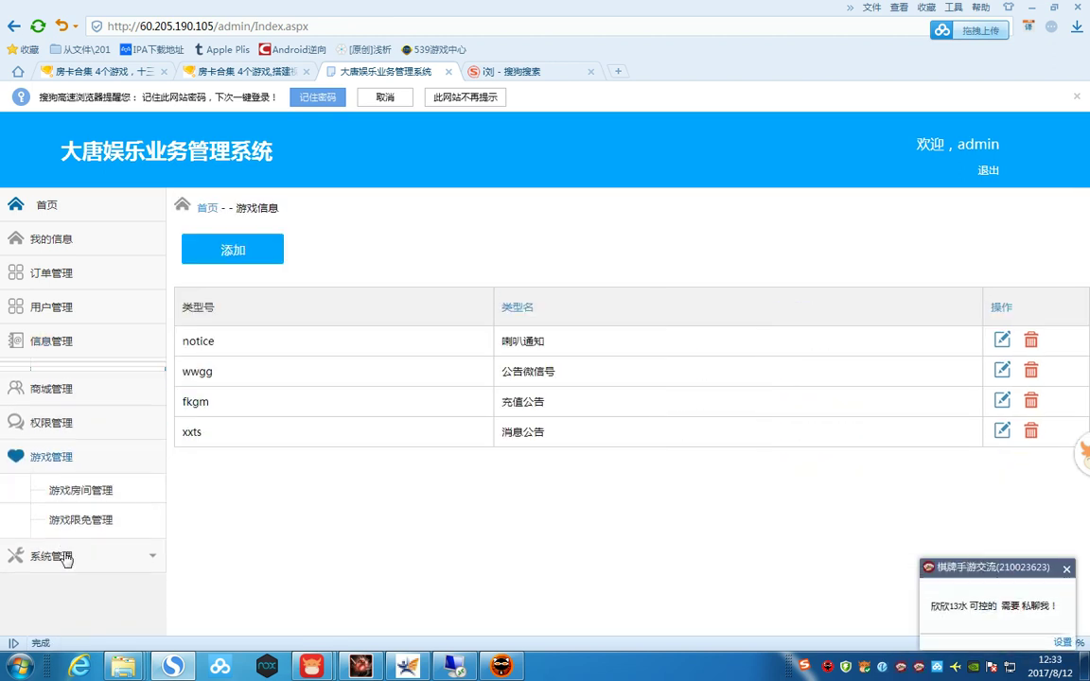
left_click(57, 416)
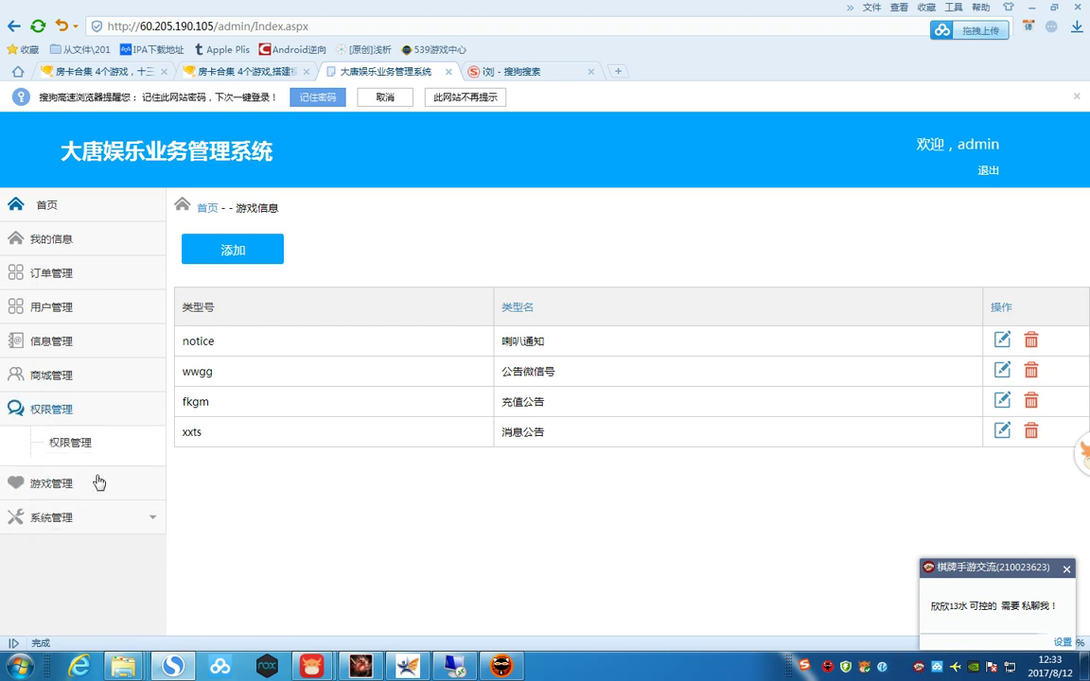
left_click(66, 516)
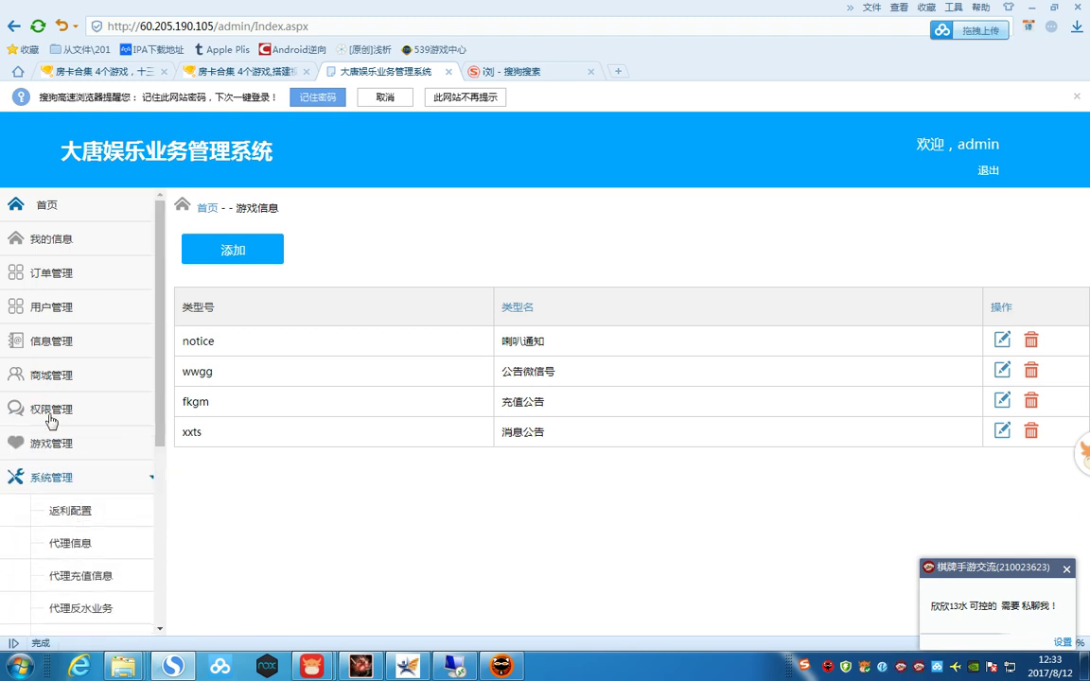
scroll(95, 511, "down", 3)
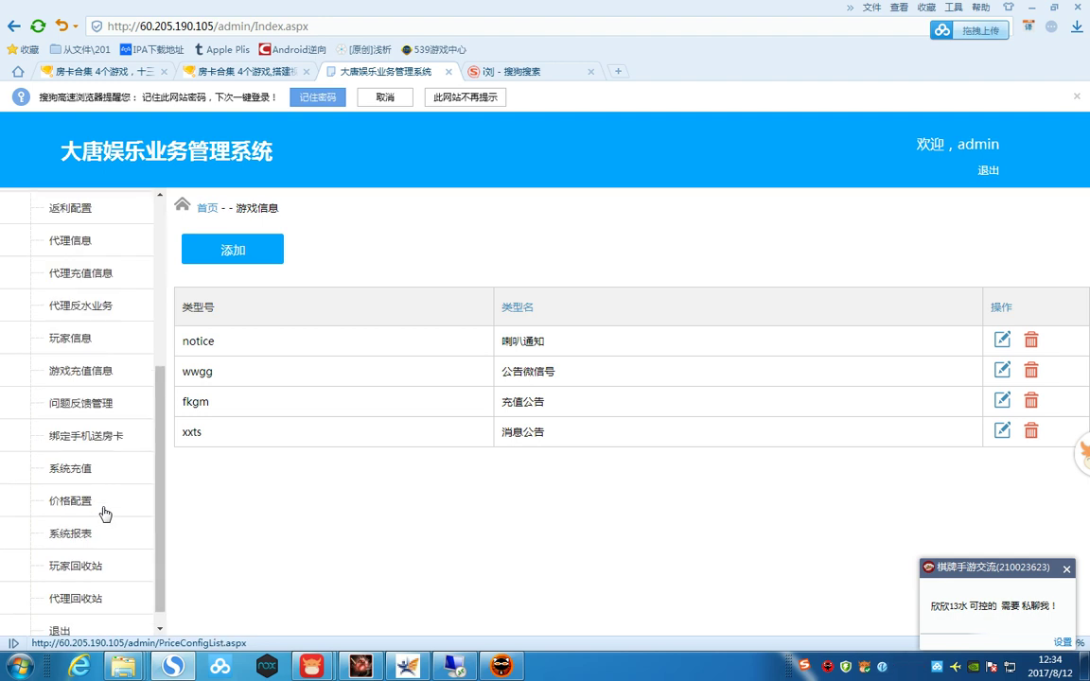
left_click(71, 416)
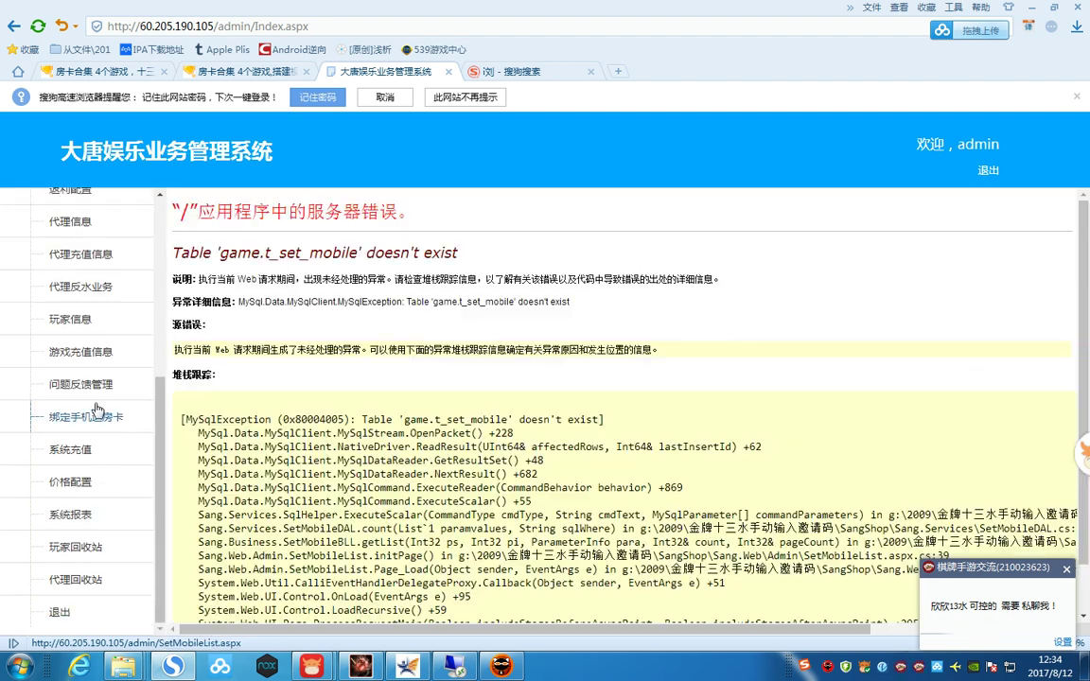
- Highlight the missing table name game.t_set_mobile in the current error message
left_click_drag(224, 253, 491, 262)
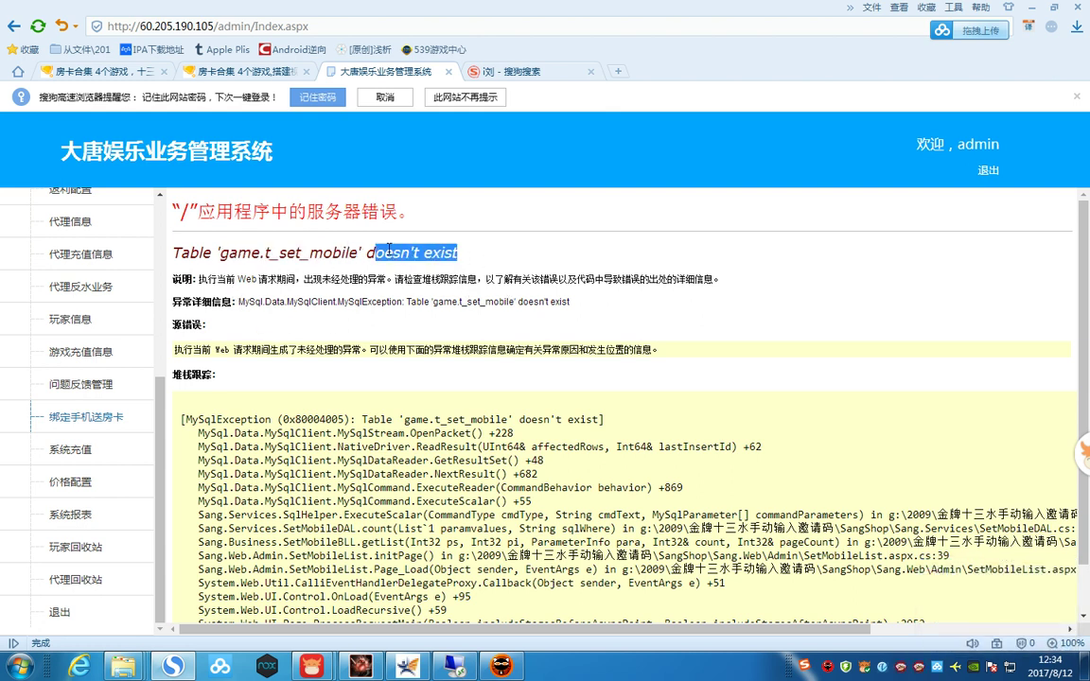
left_click_drag(218, 254, 369, 254)
left_click(372, 363)
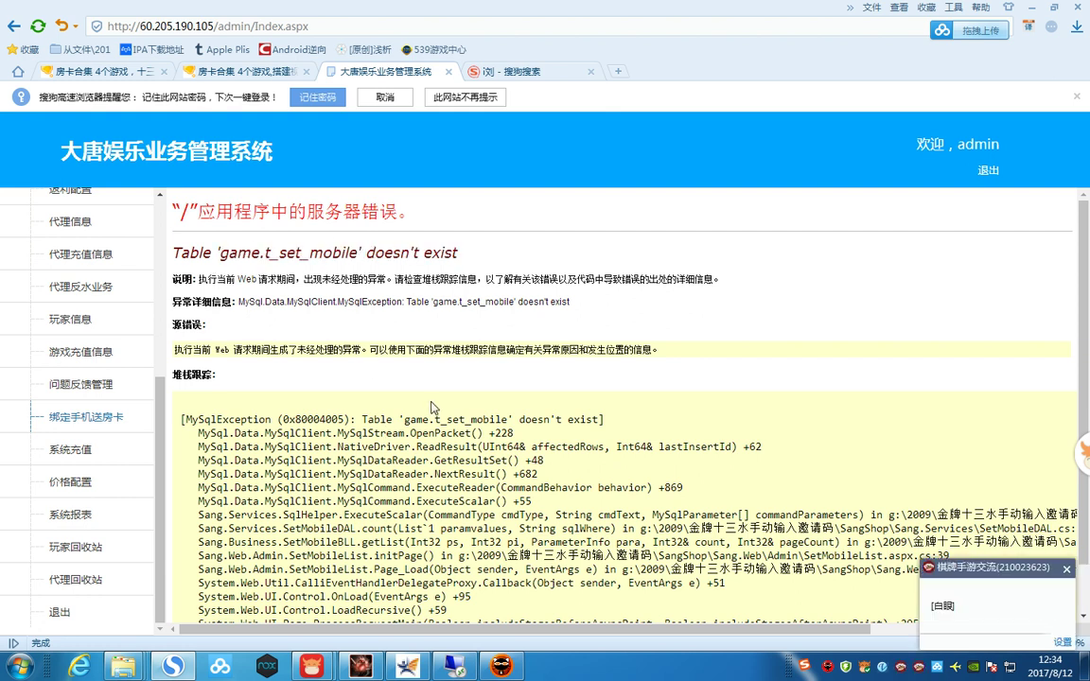
- Open 问题反馈管理, mark its missing table game.t_liuyan, then go to the Remote Desktop session
left_click(82, 384)
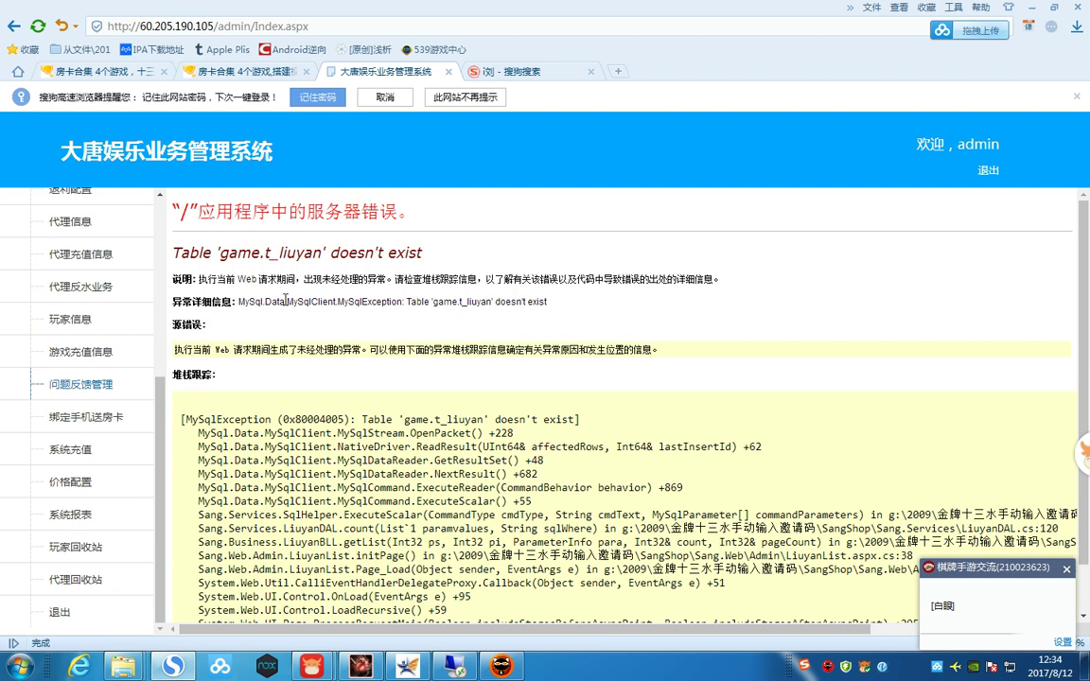
left_click_drag(220, 253, 386, 253)
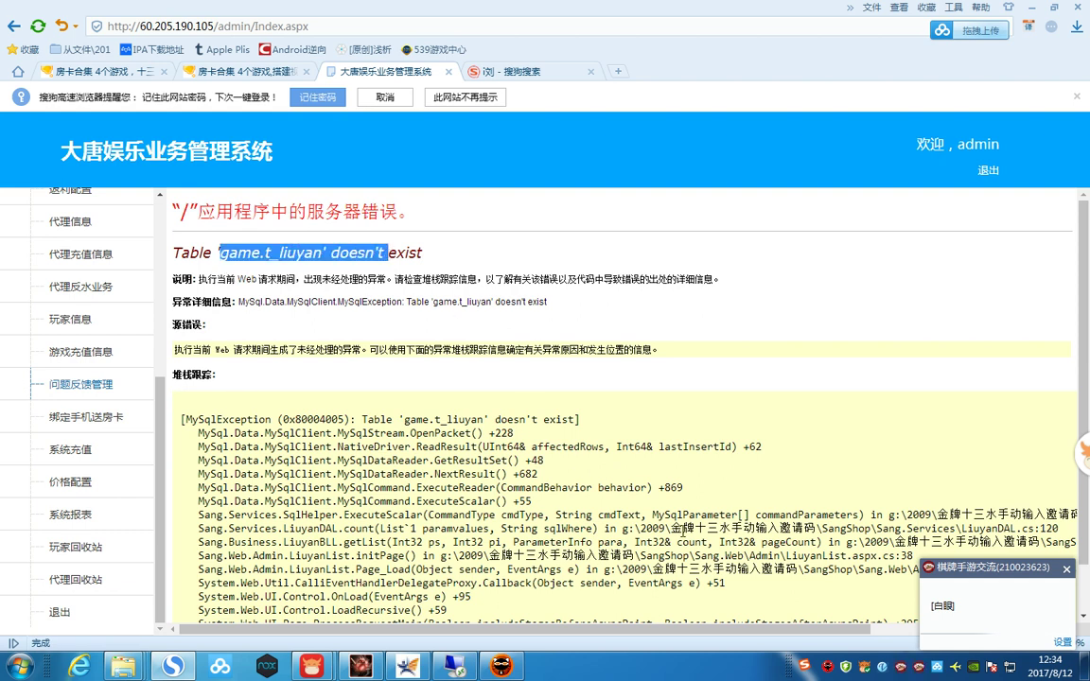
left_click(452, 665)
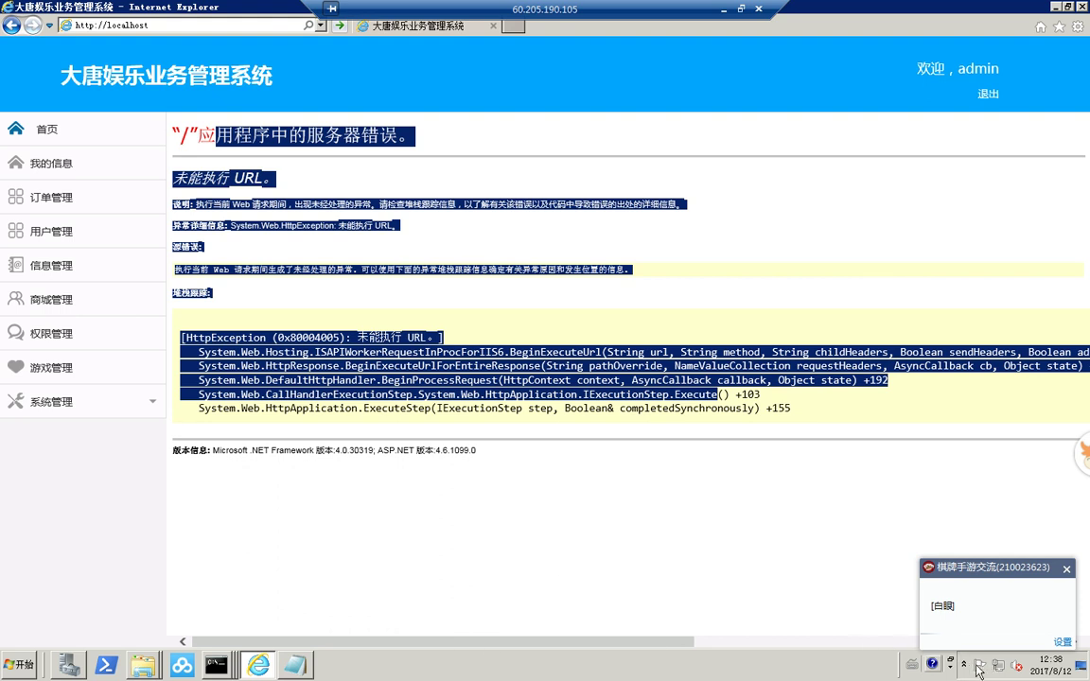
- On the server, dismiss the chat notification and launch the phpStudy control panel from the tray
left_click(871, 598)
left_click(1068, 570)
left_click(964, 665)
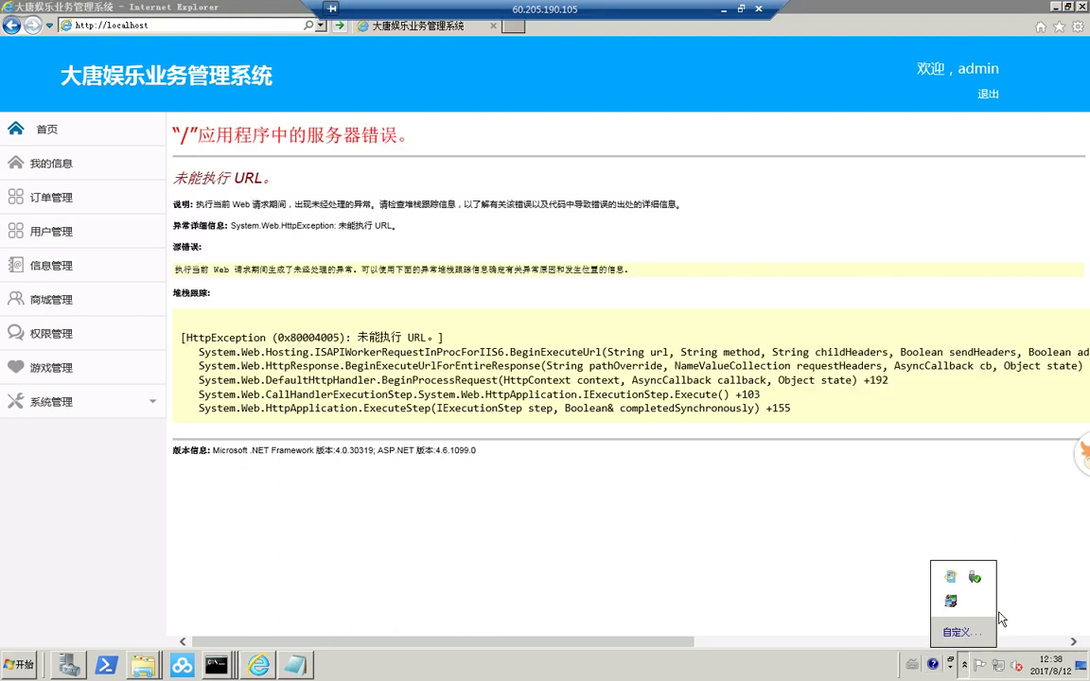
double_click(951, 603)
- Launch phpMyAdmin from MySQL管理器, log in with the root account, and decline saving the password
left_click(630, 390)
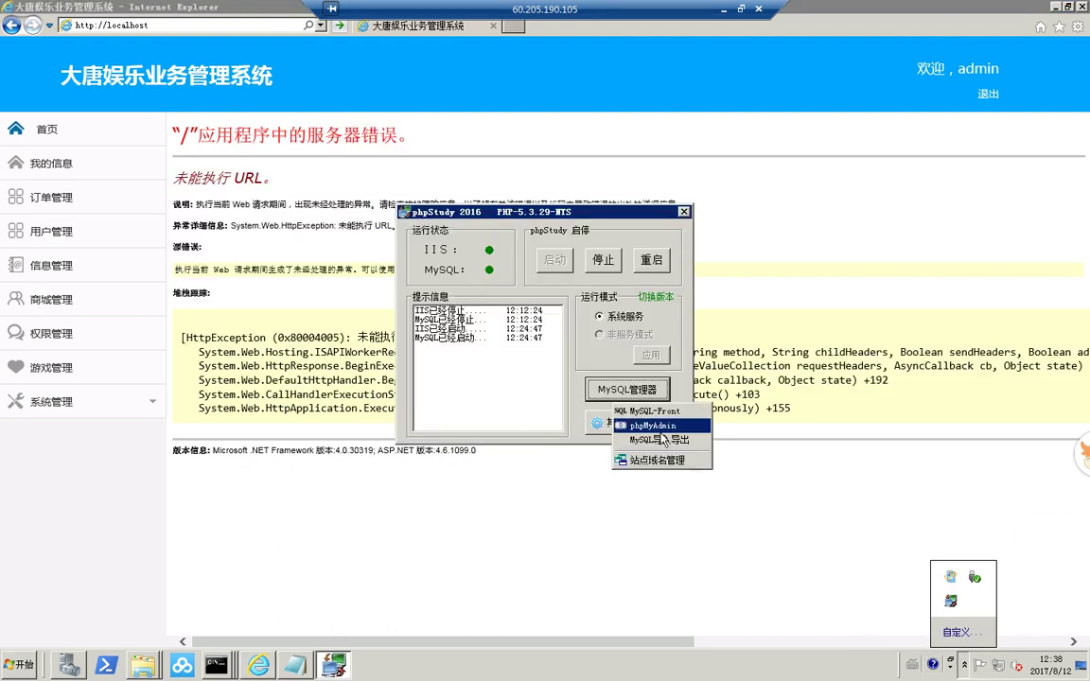
left_click(645, 425)
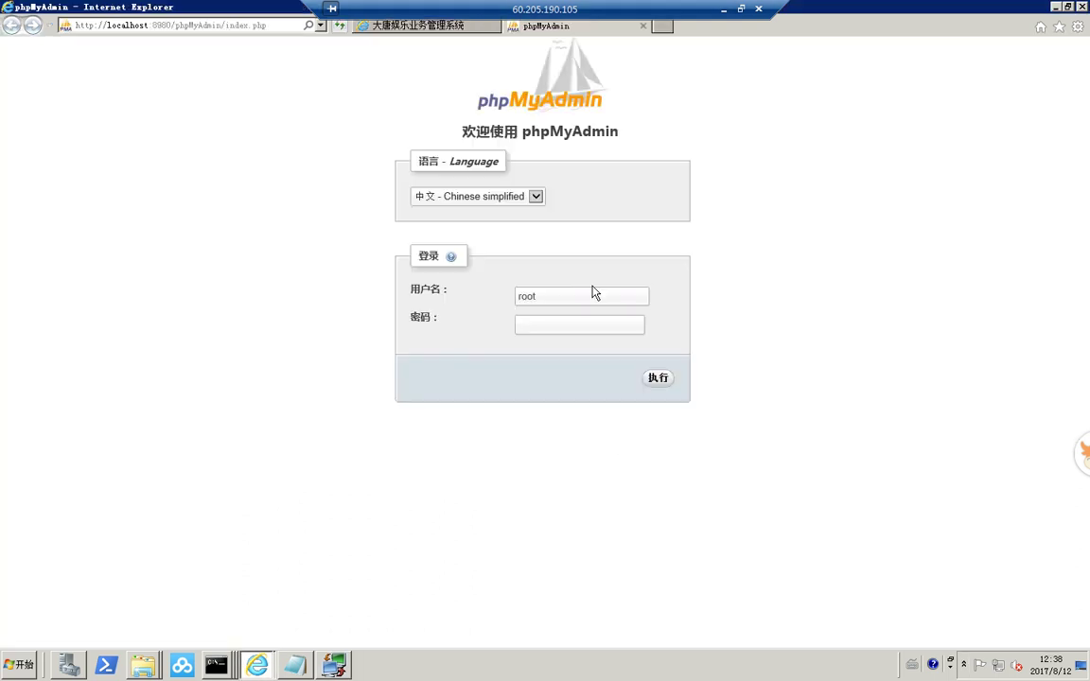
type("root")
key("Return")
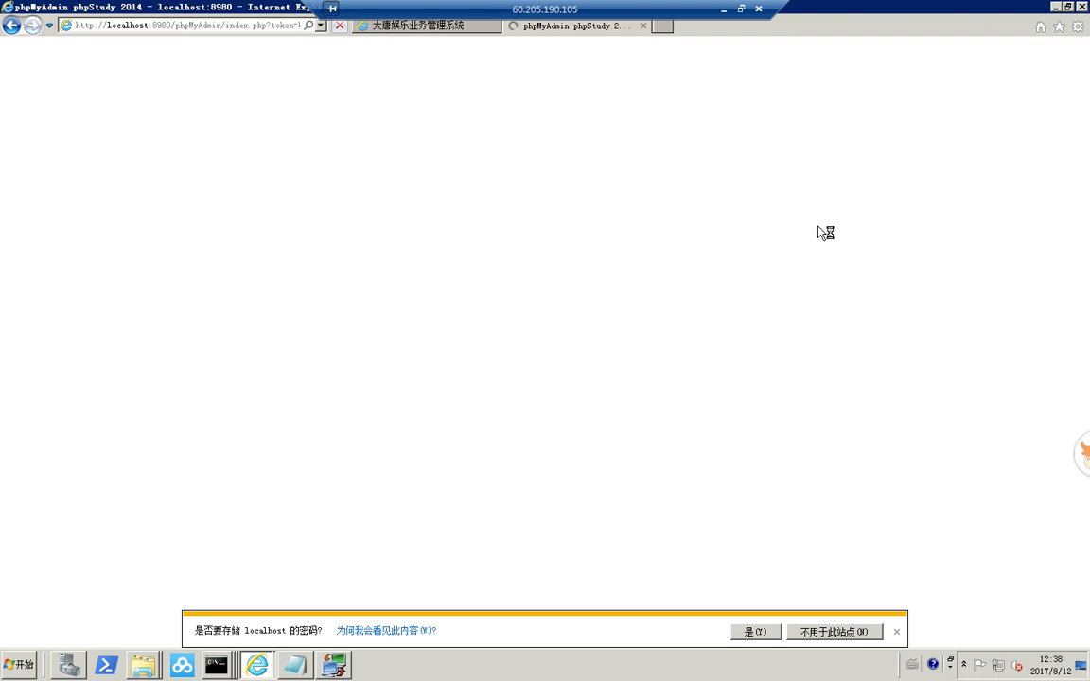
left_click(898, 632)
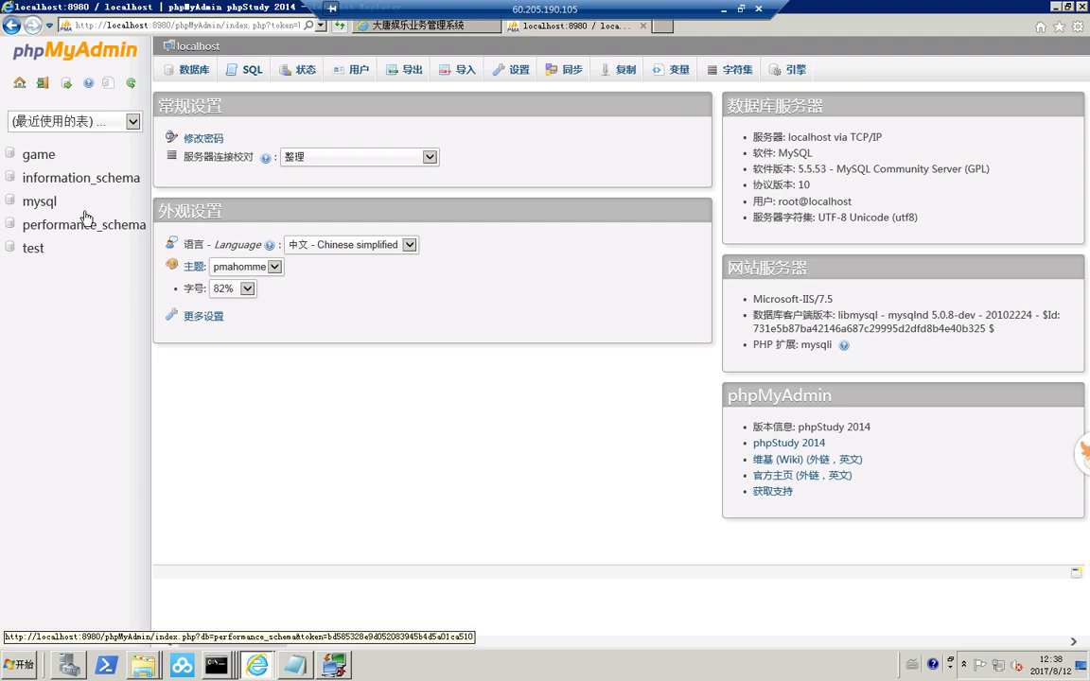
- Review the game database's 25 tables, then return to the local admin error page
left_click(41, 161)
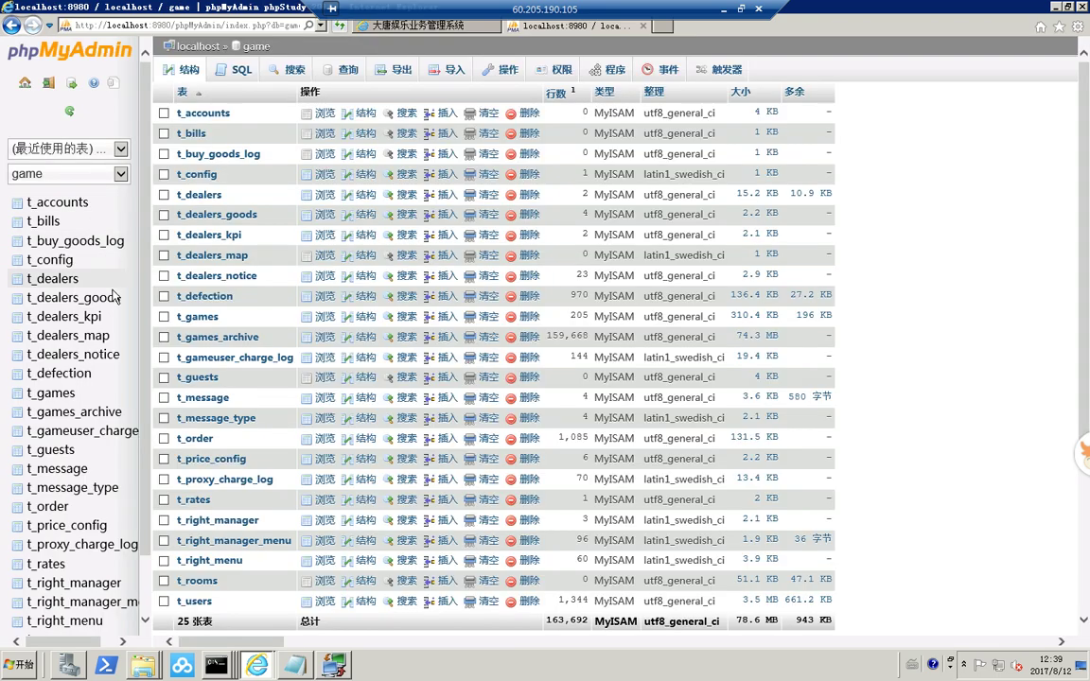
scroll(106, 423, "down", 1)
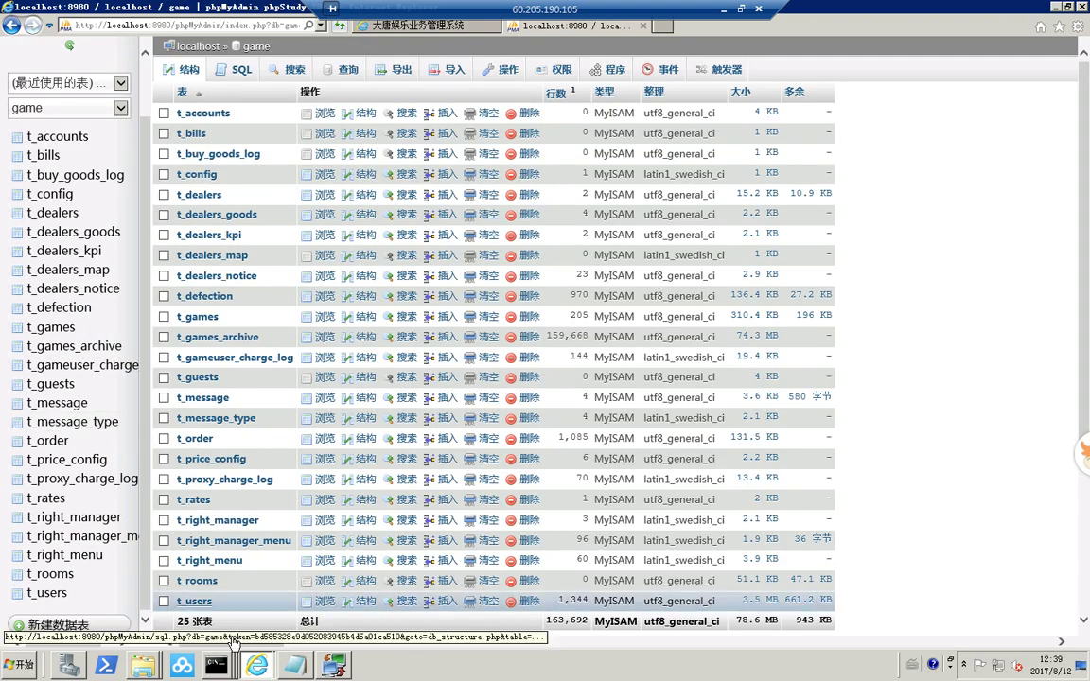
left_click(741, 8)
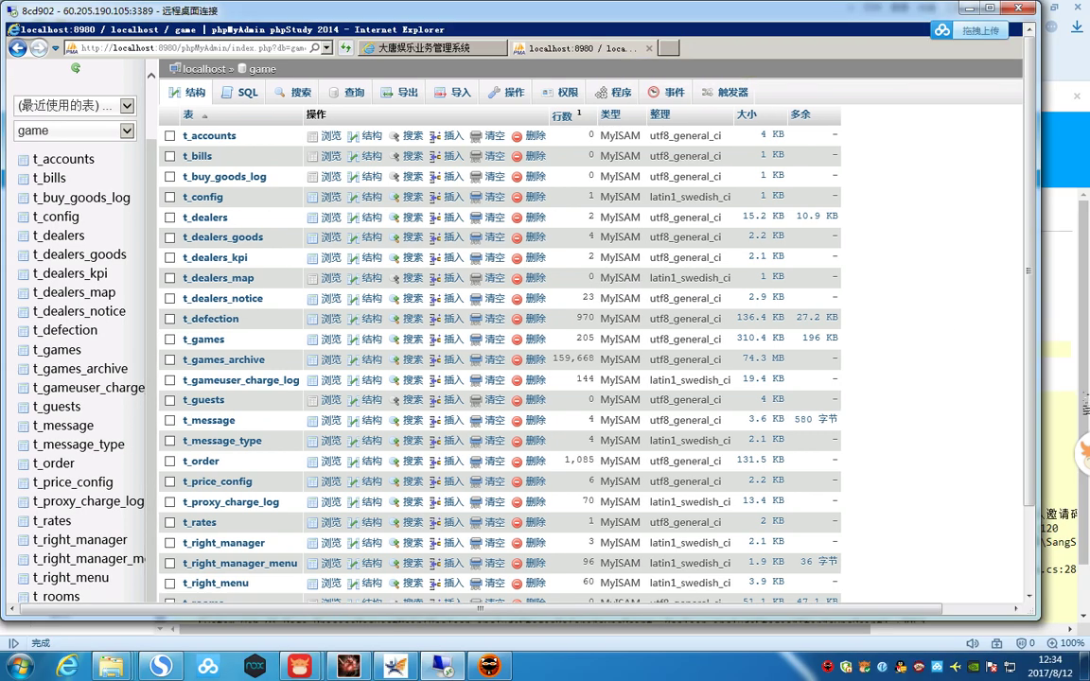
left_click(1064, 341)
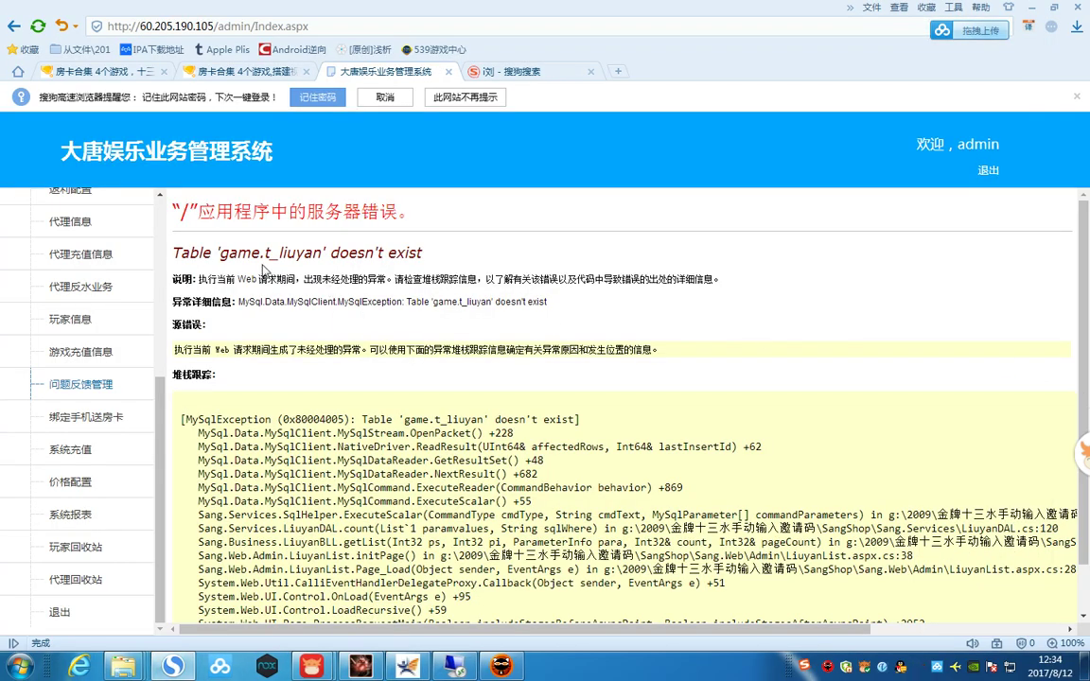
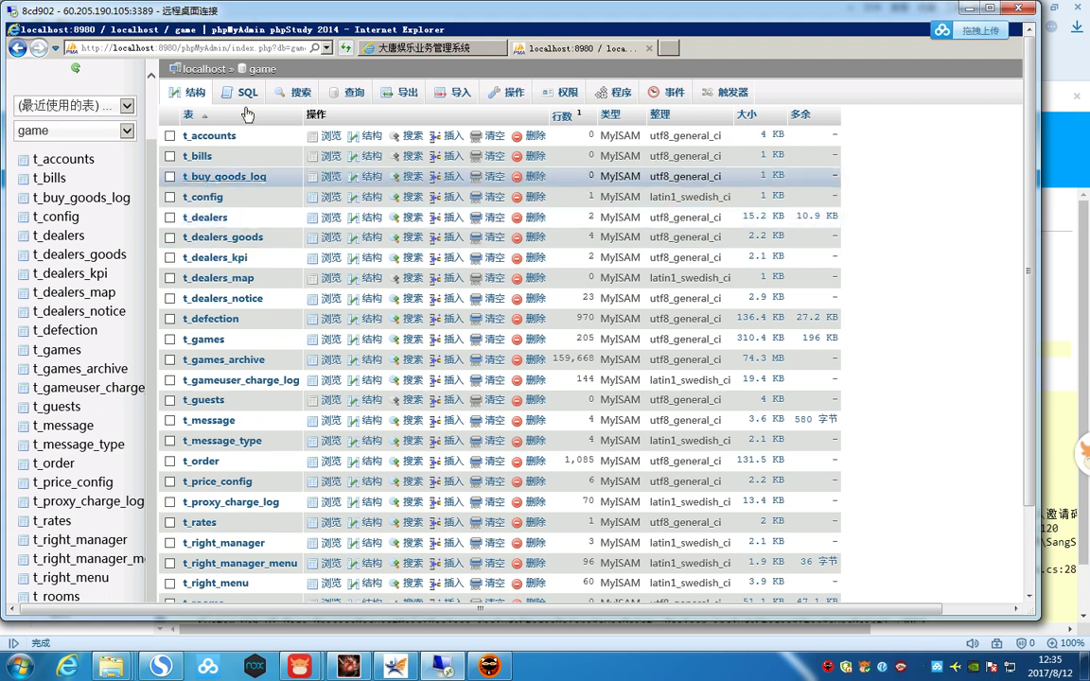
left_click_drag(229, 15, 711, 38)
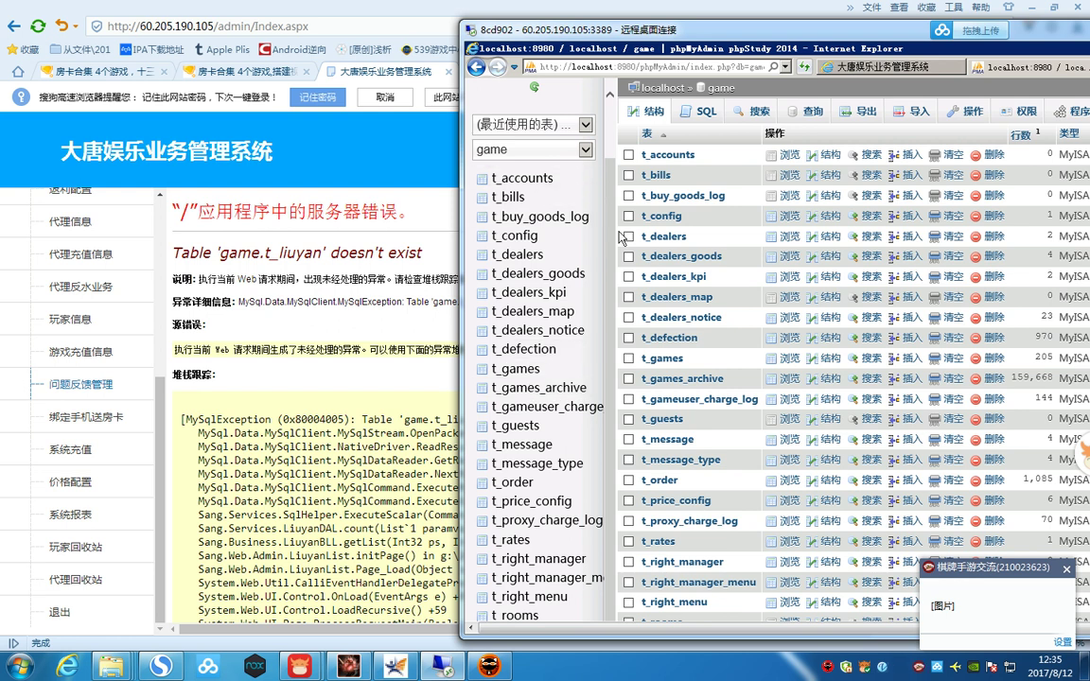
left_click_drag(588, 31, 449, 62)
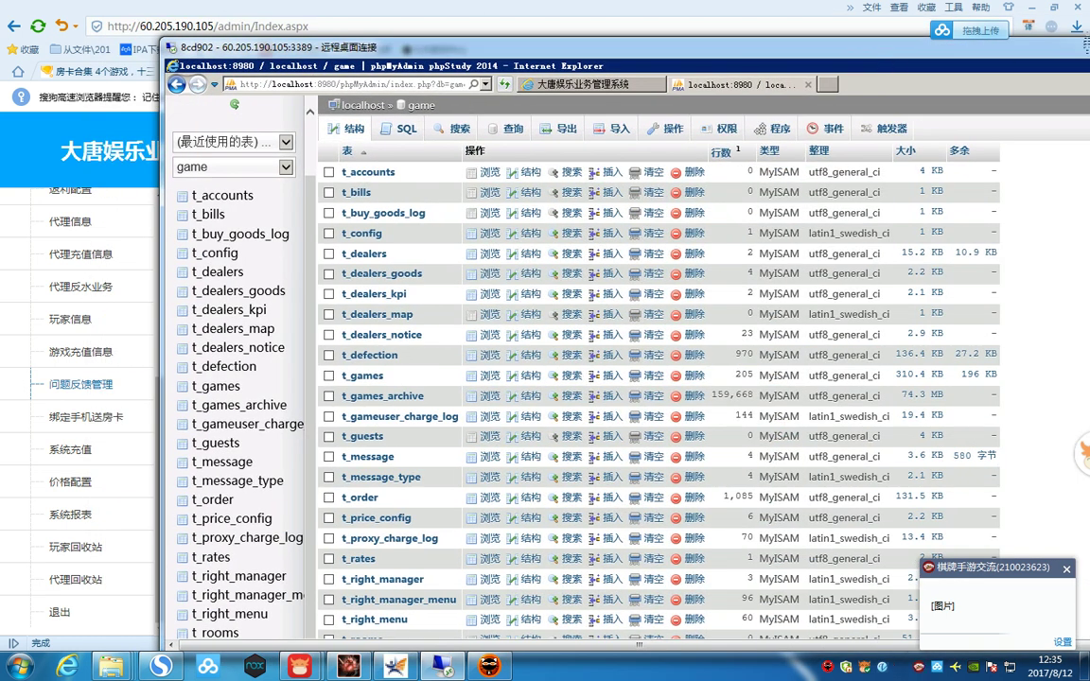
left_click_drag(1015, 50, 668, 48)
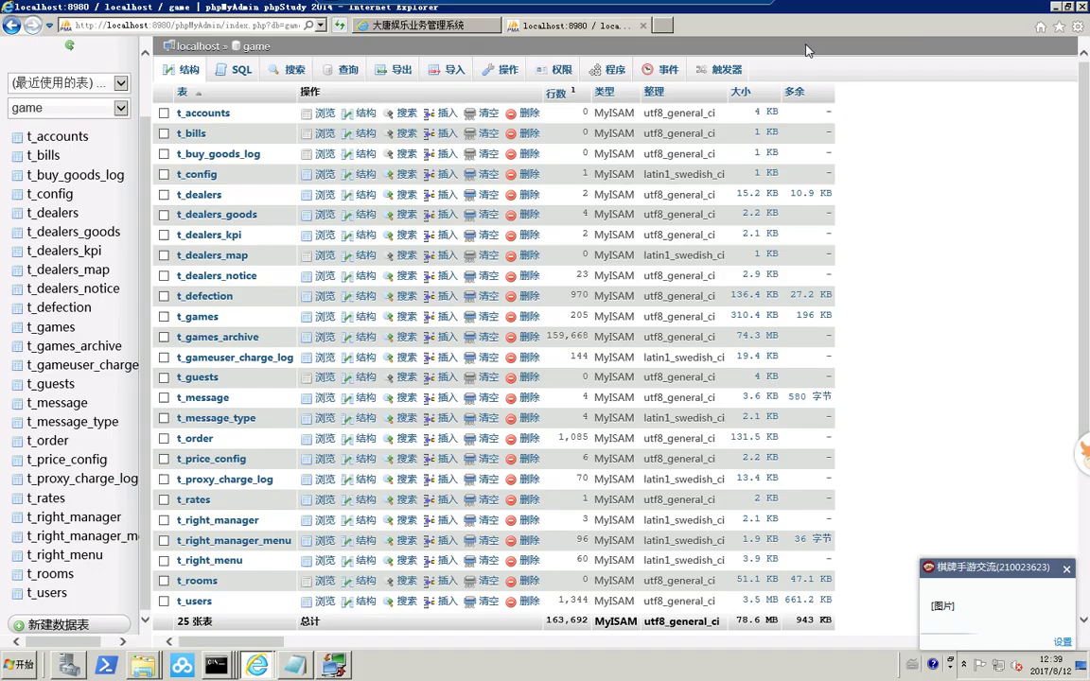